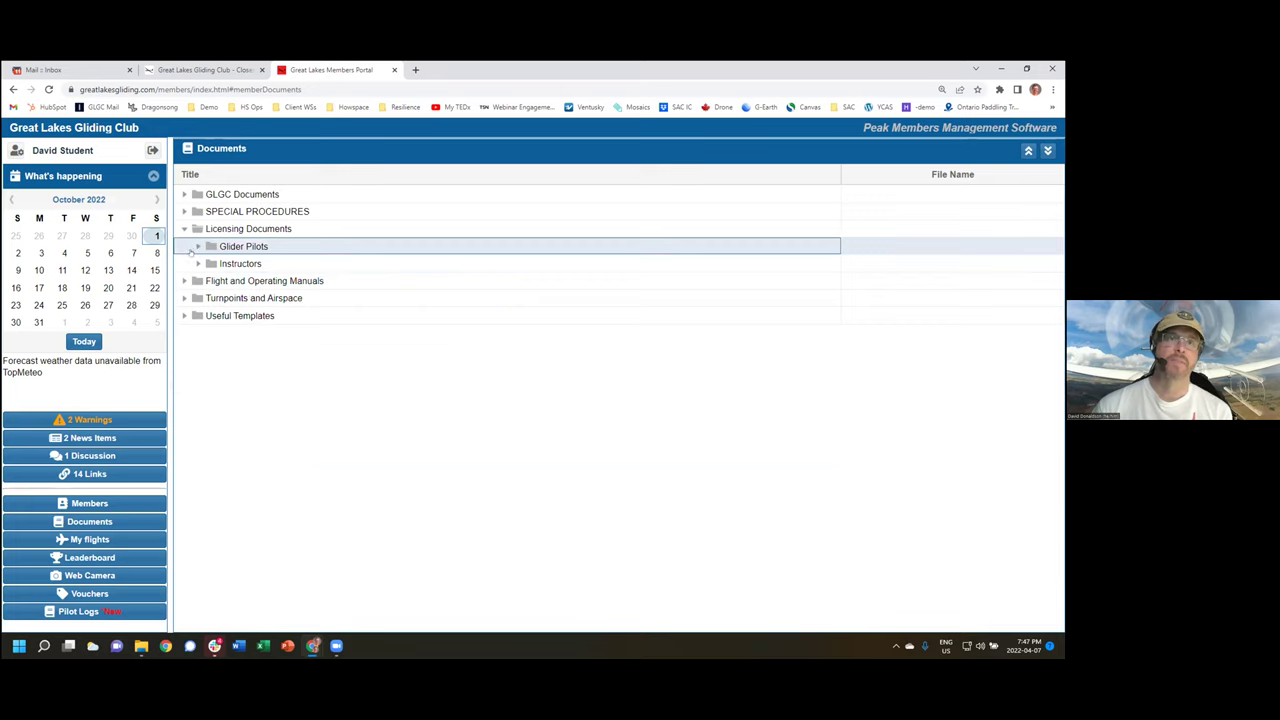
Step: Collapse Licensing Documents and look through the contents of the GLGC Documents and SPECIAL PROCEDURES folders
key("Left")
key("Left")
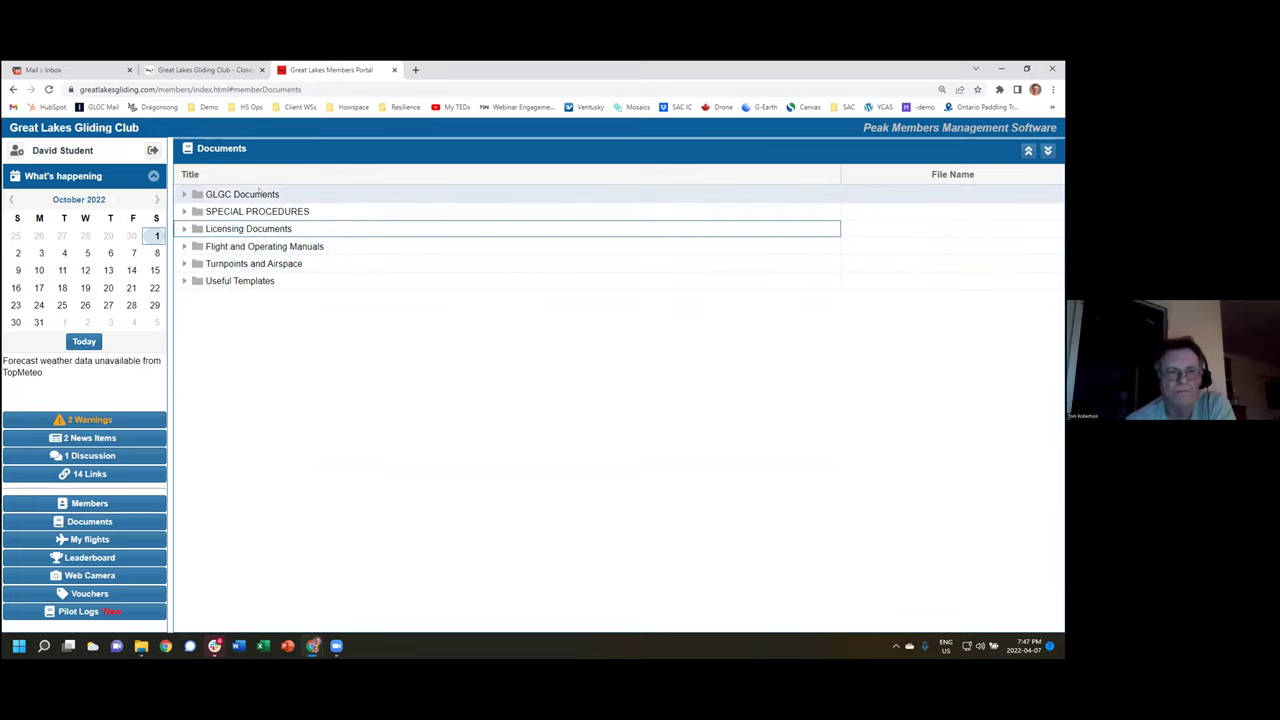
left_click(183, 194)
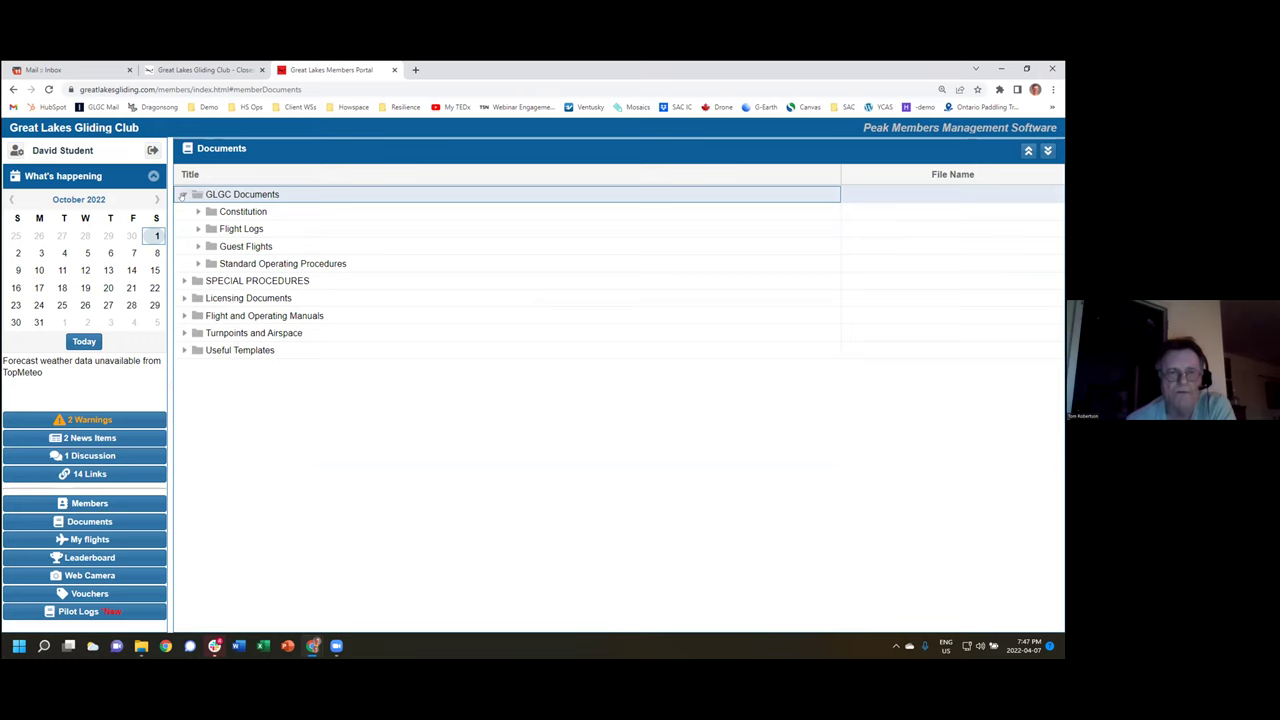
left_click(183, 194)
left_click(183, 211)
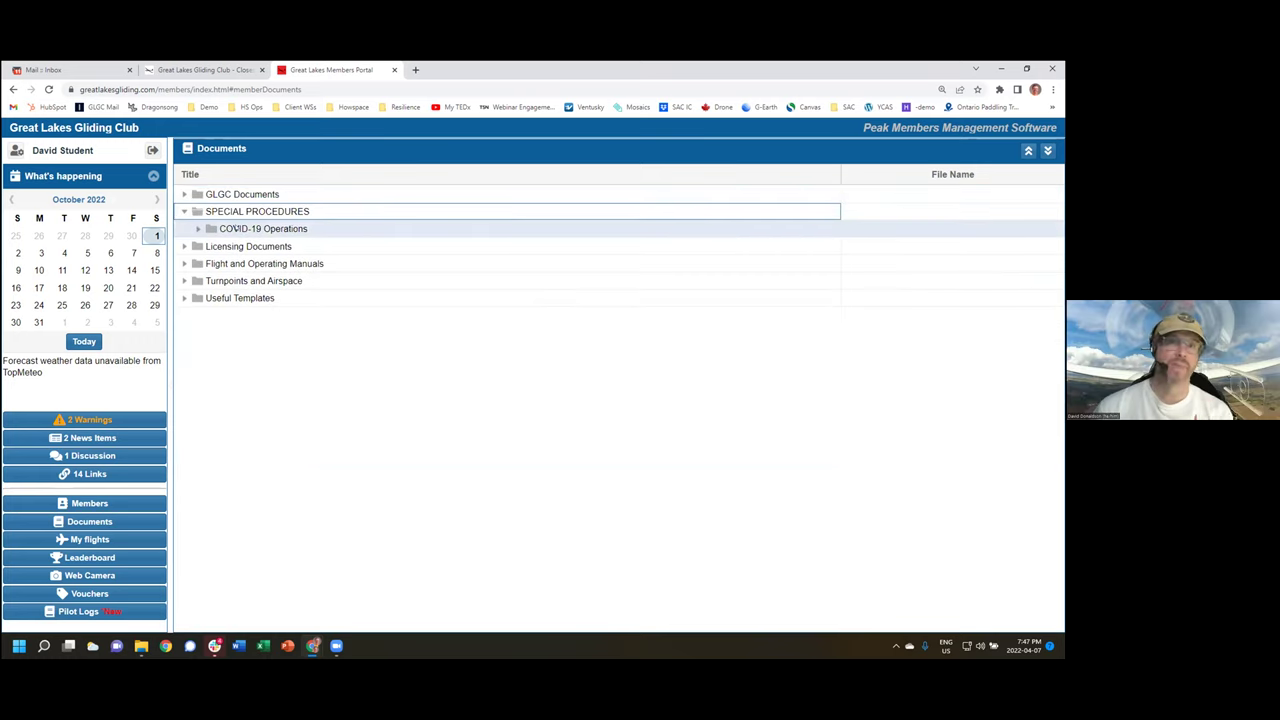
left_click(184, 212)
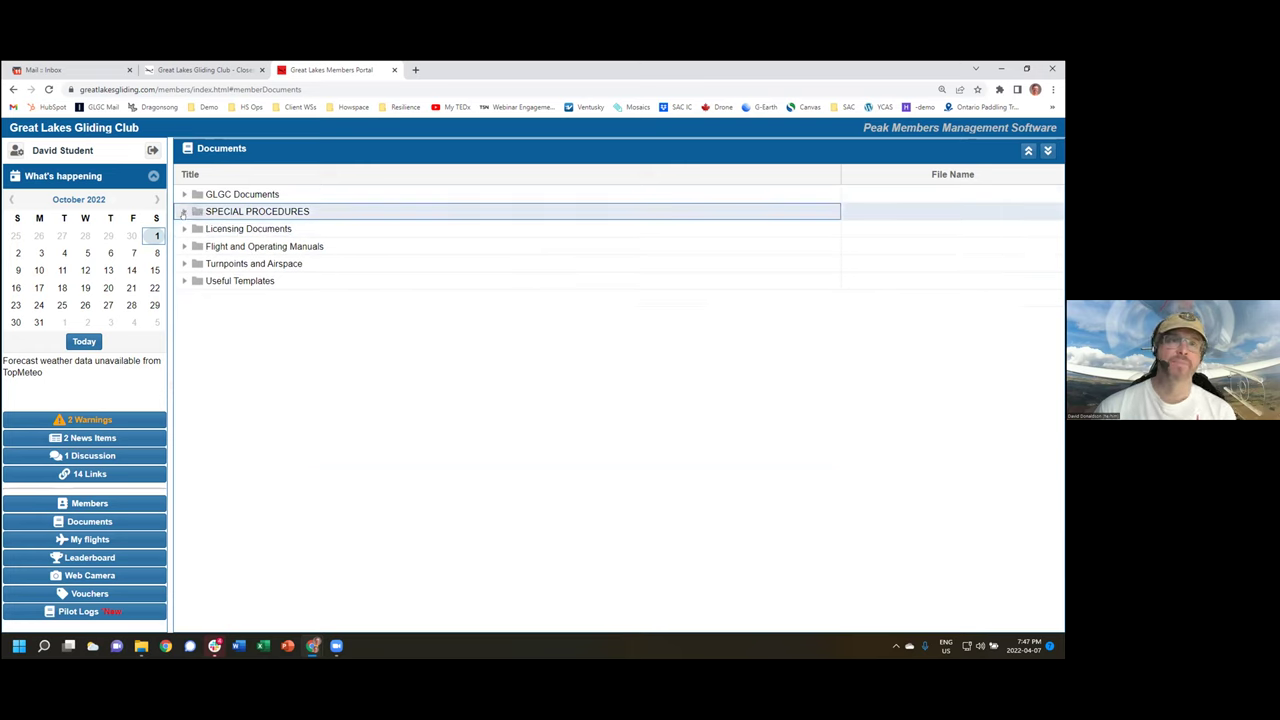
Step: Browse the Glider Pilots subfolders of Licensing Documents, including Transport Canada (TC), PStar and Language Proficiency, and collapse Licensing Documents
left_click(183, 229)
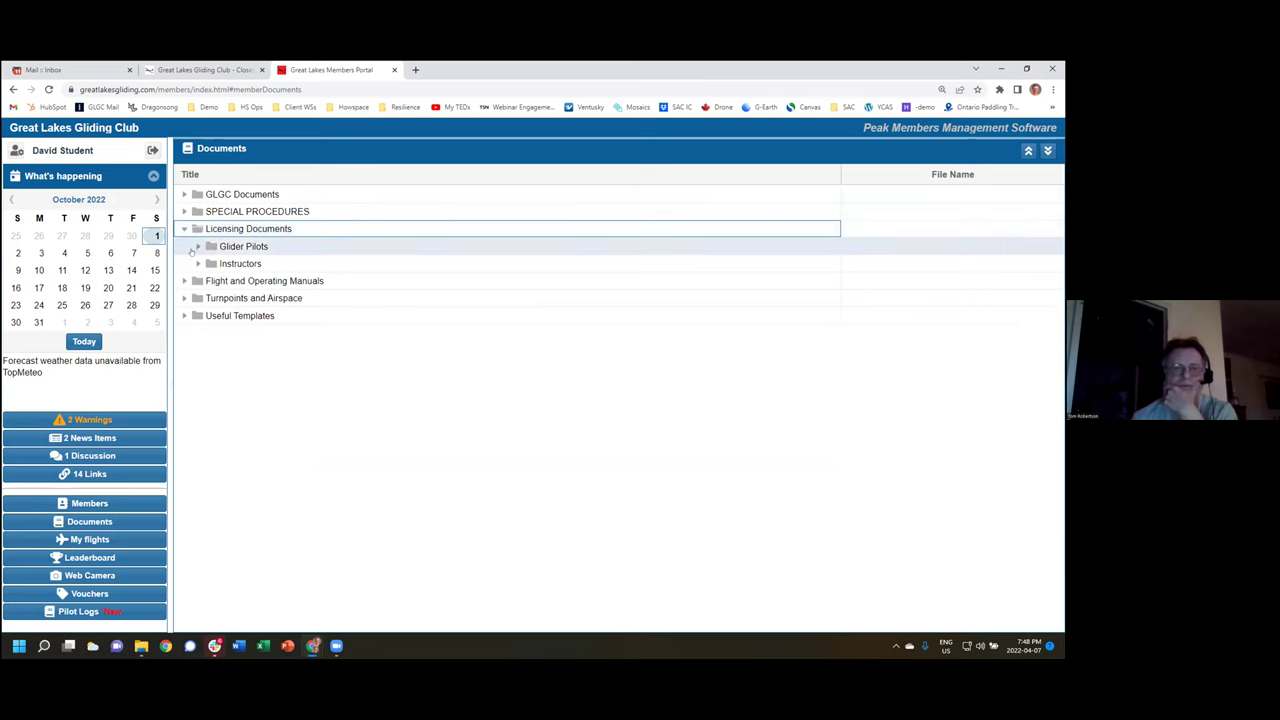
left_click(195, 246)
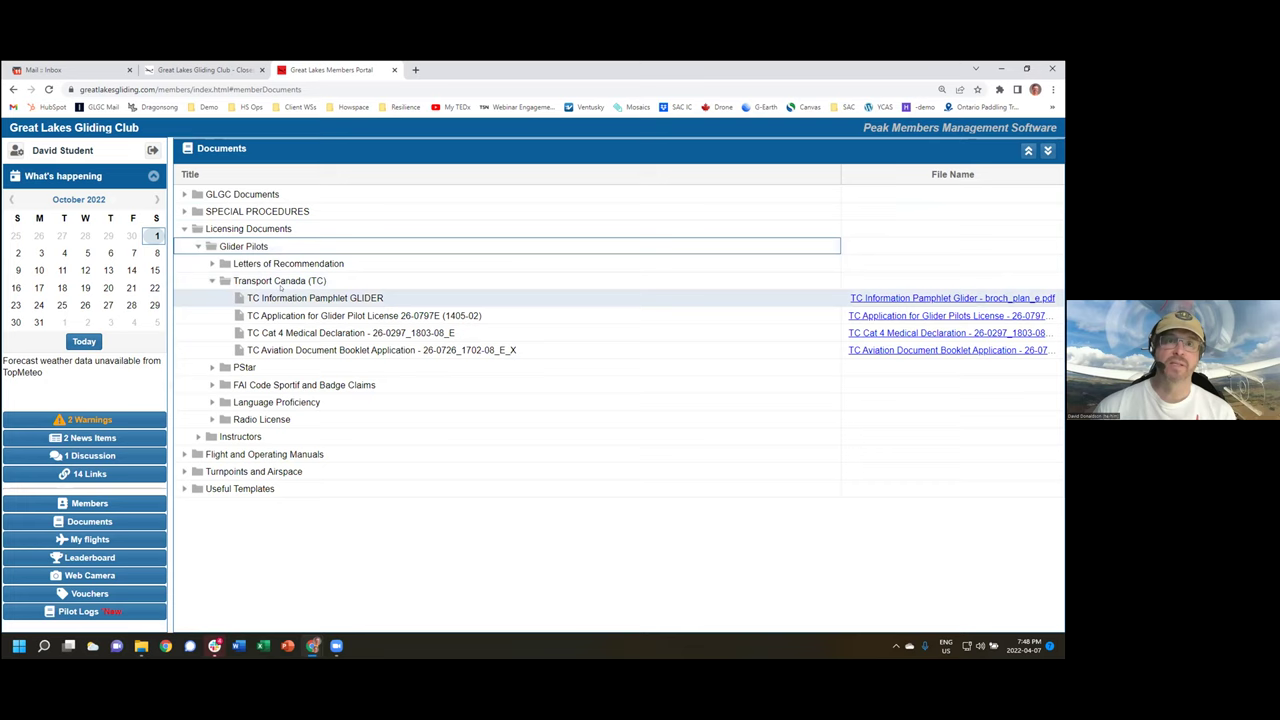
left_click(210, 283)
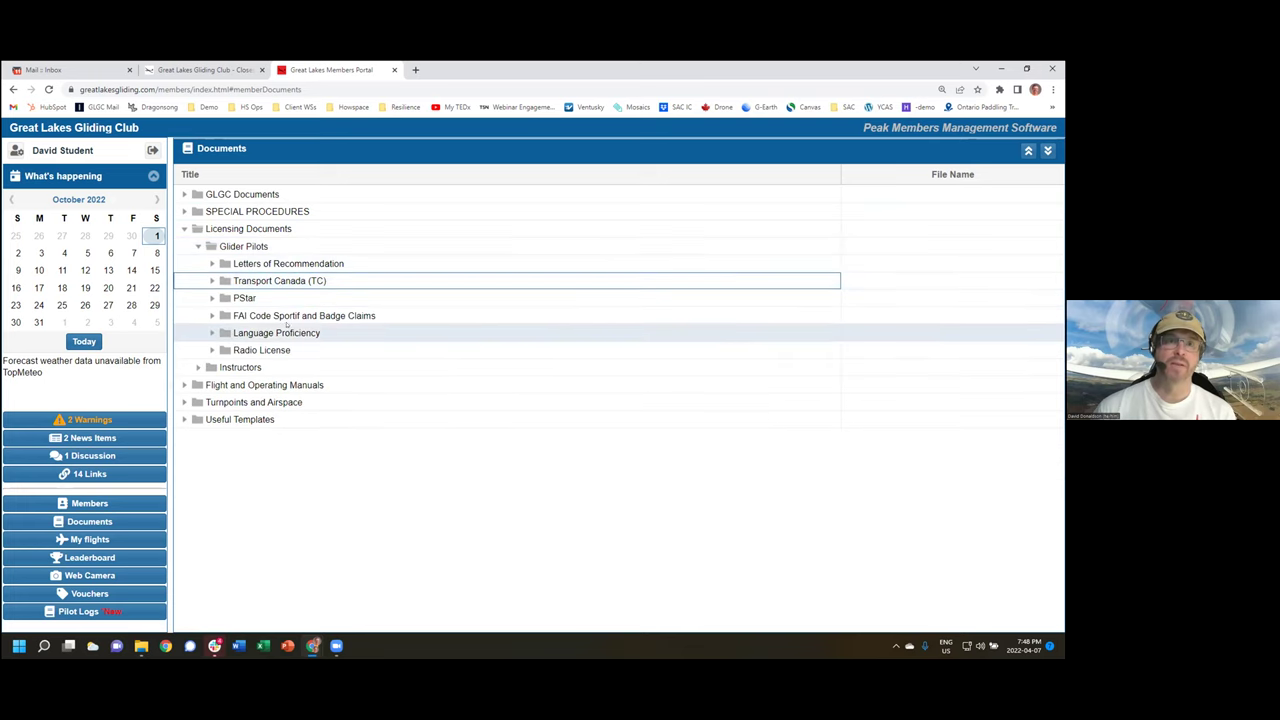
left_click(210, 298)
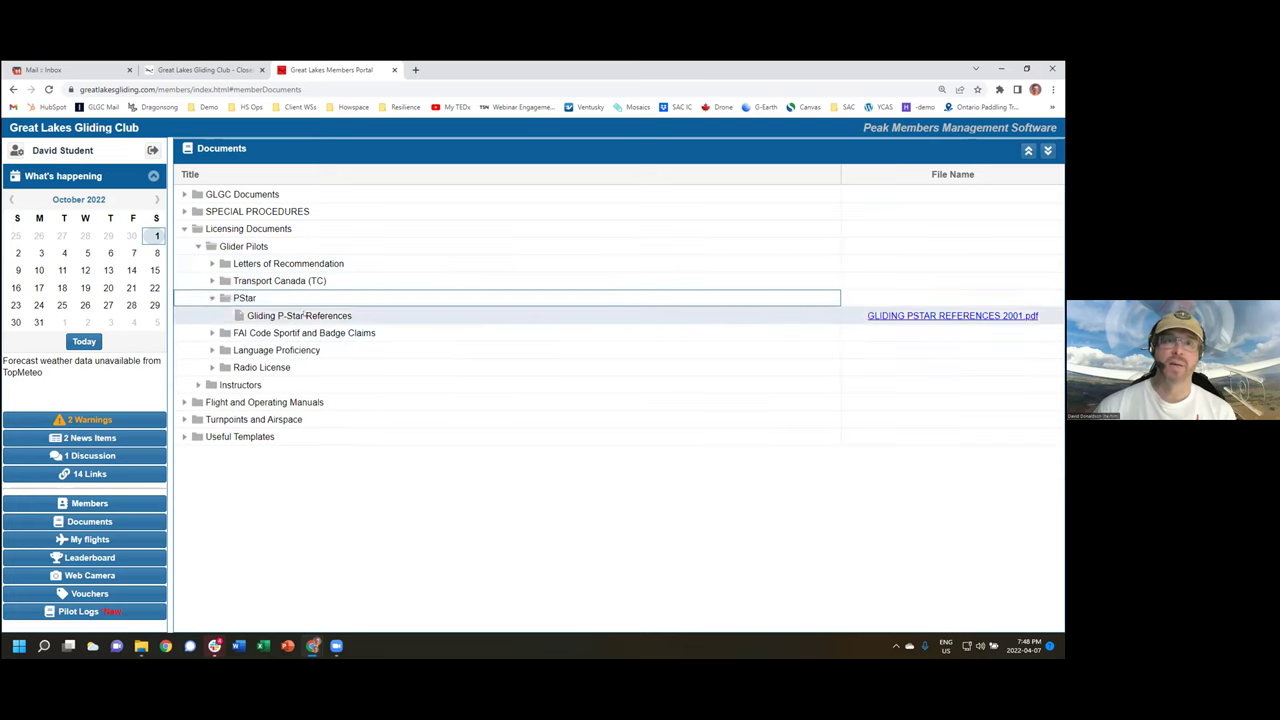
left_click(210, 350)
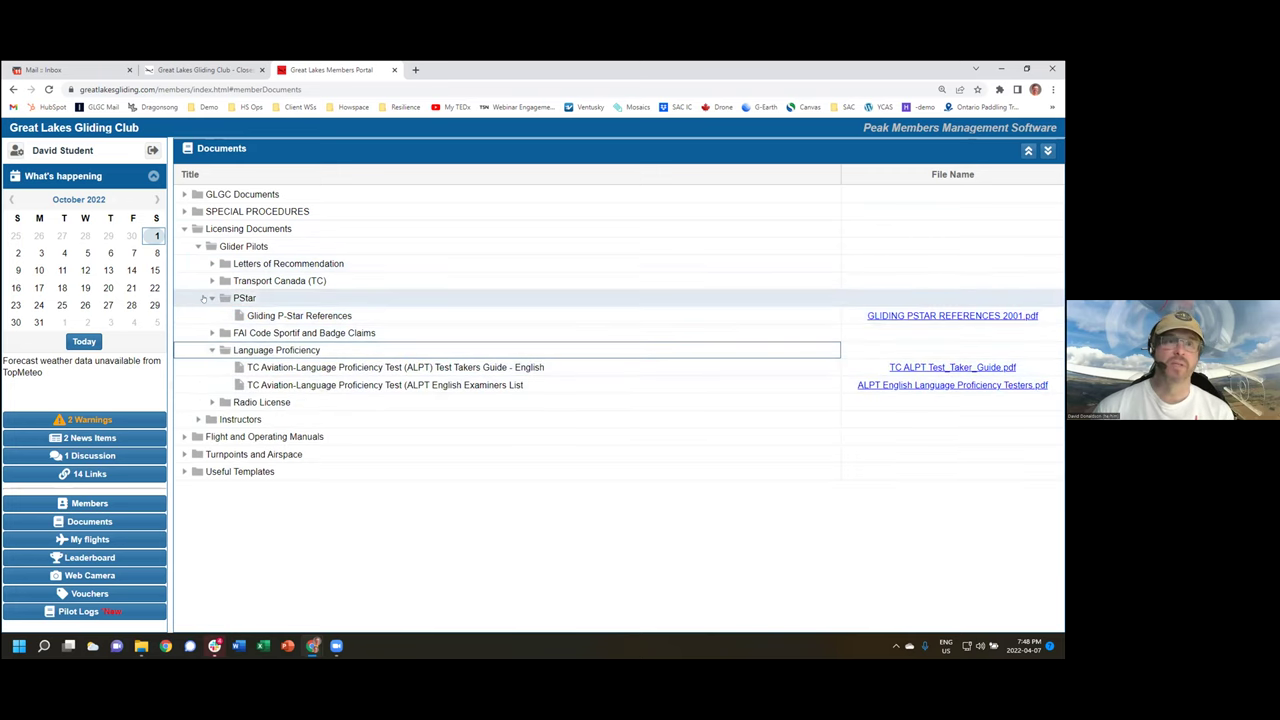
left_click(184, 228)
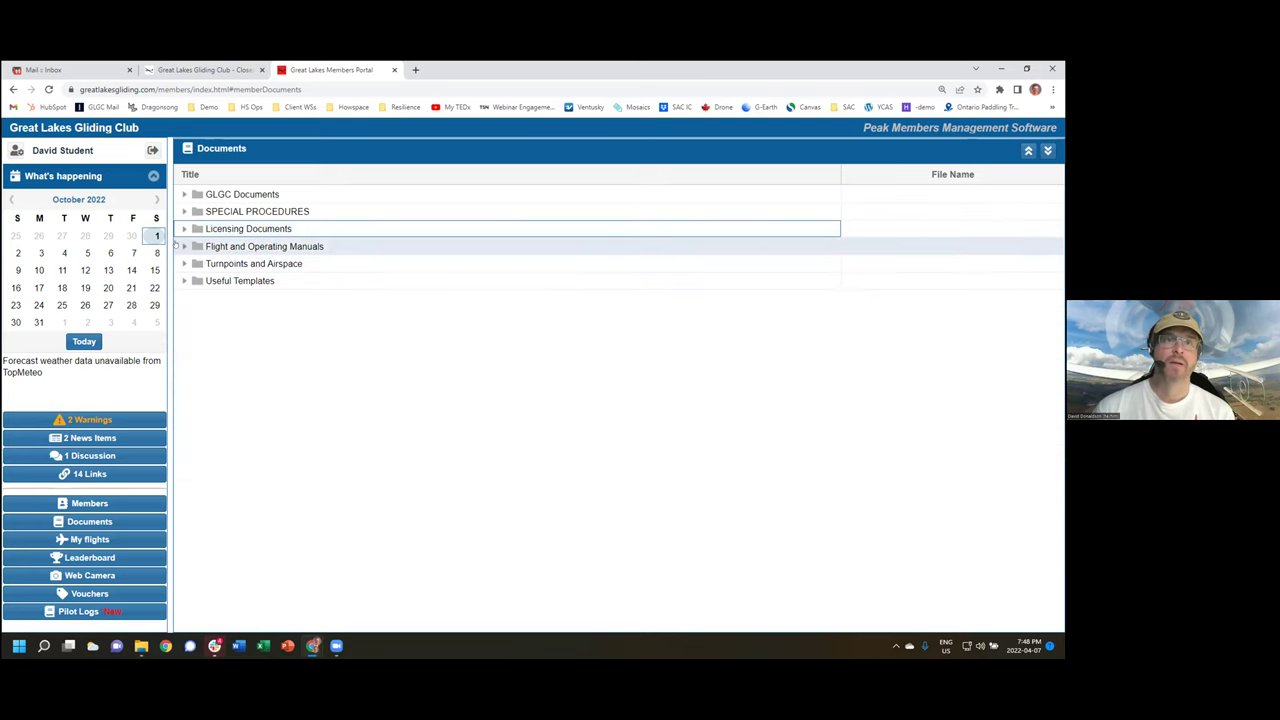
Step: Look through Flight and Operating Manuals, and download and open CanAirspace282nolowE.txt from Turnpoints and Airspace
left_click(184, 246)
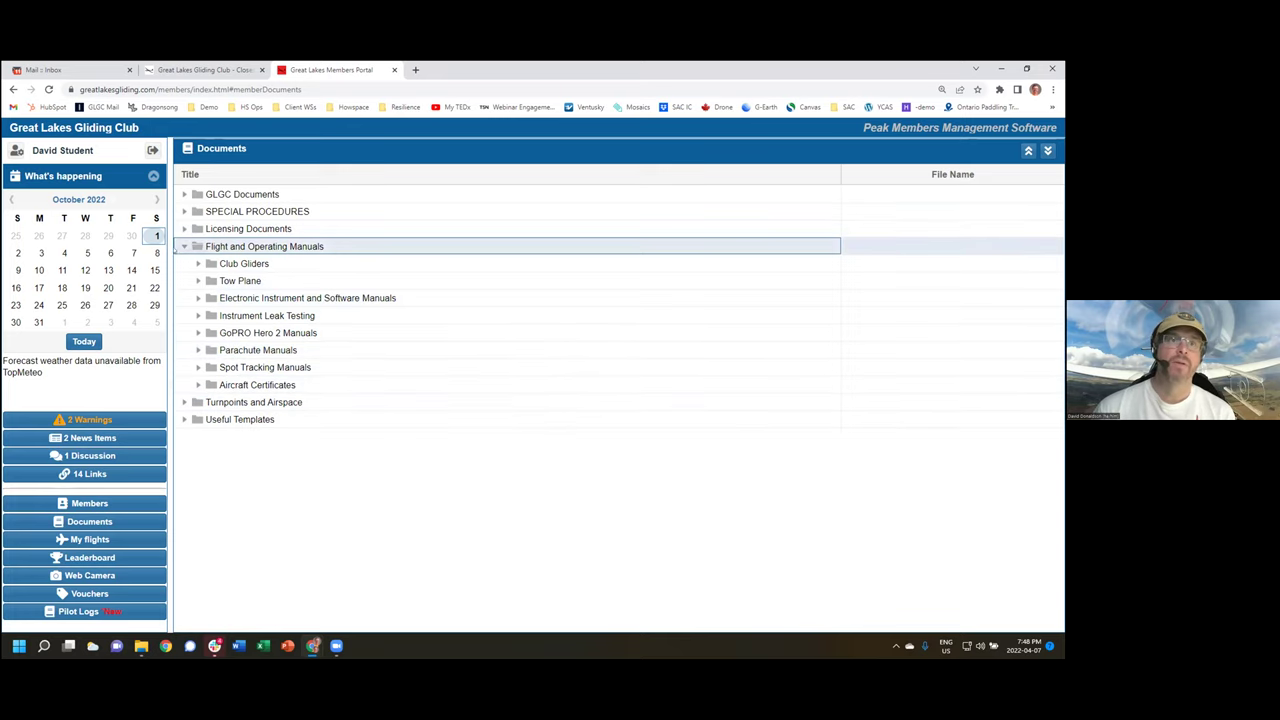
left_click(180, 248)
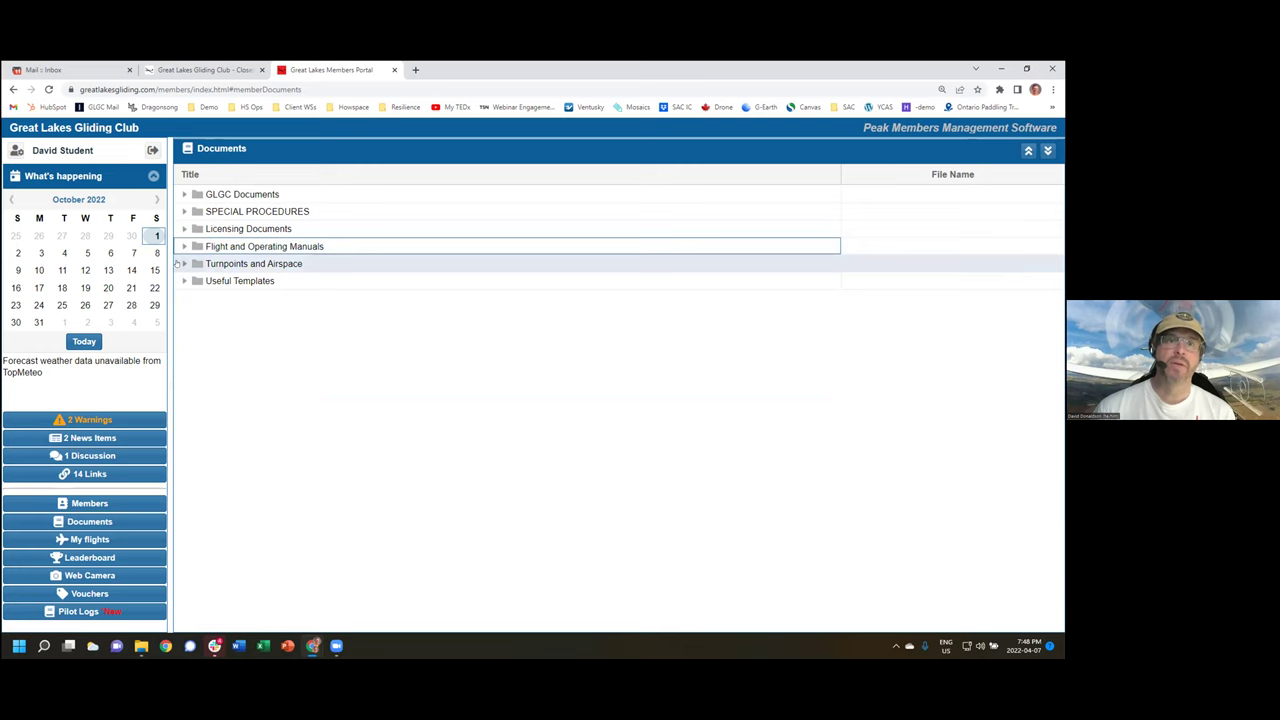
left_click(180, 264)
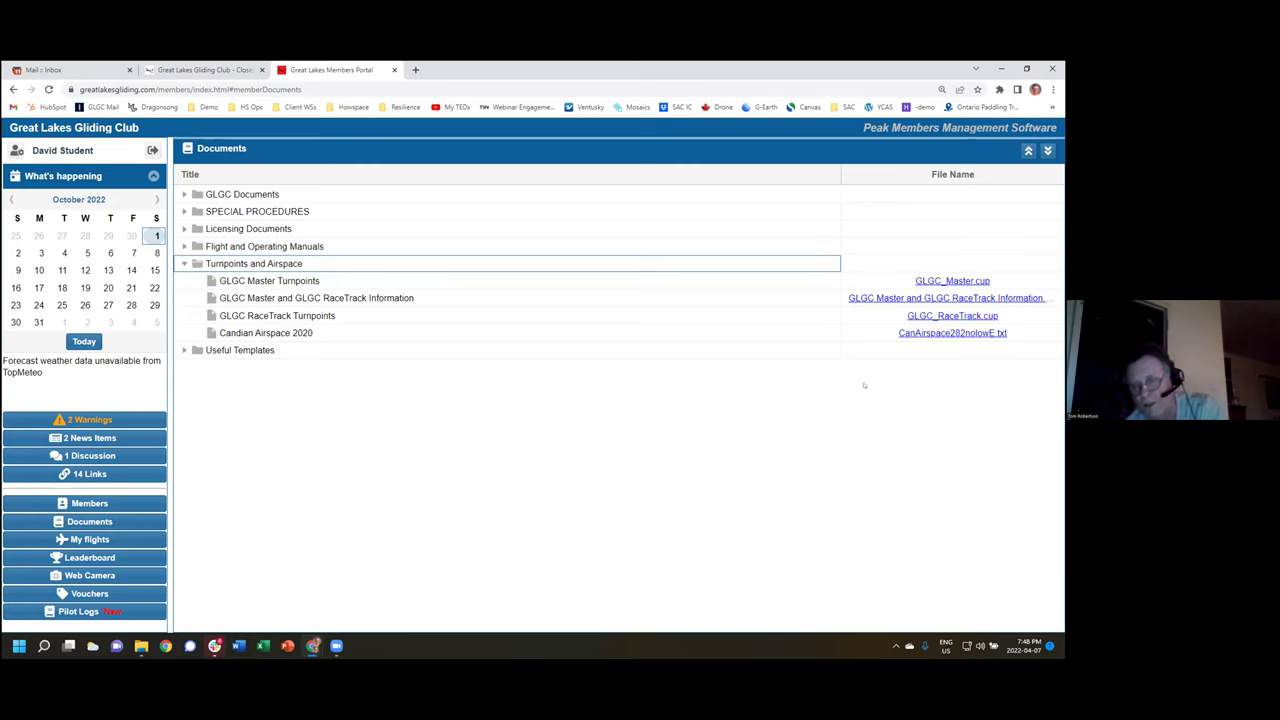
left_click(918, 333)
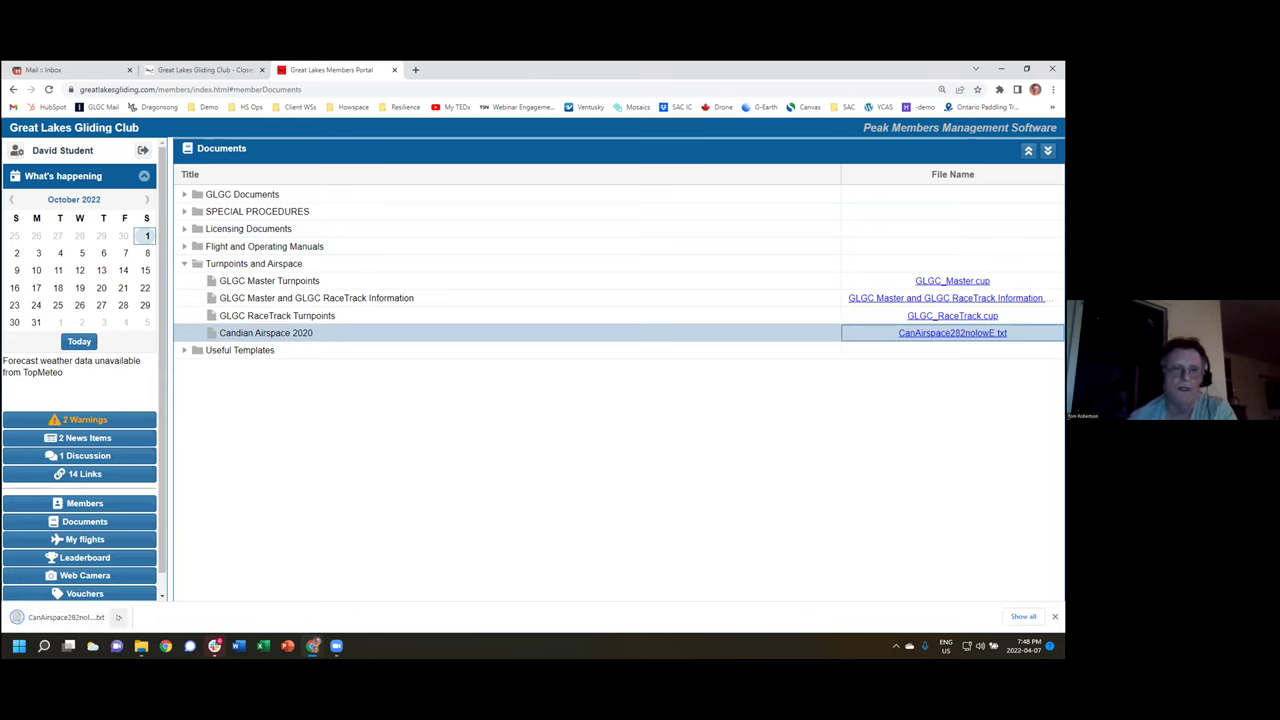
left_click(118, 617)
left_click(137, 545)
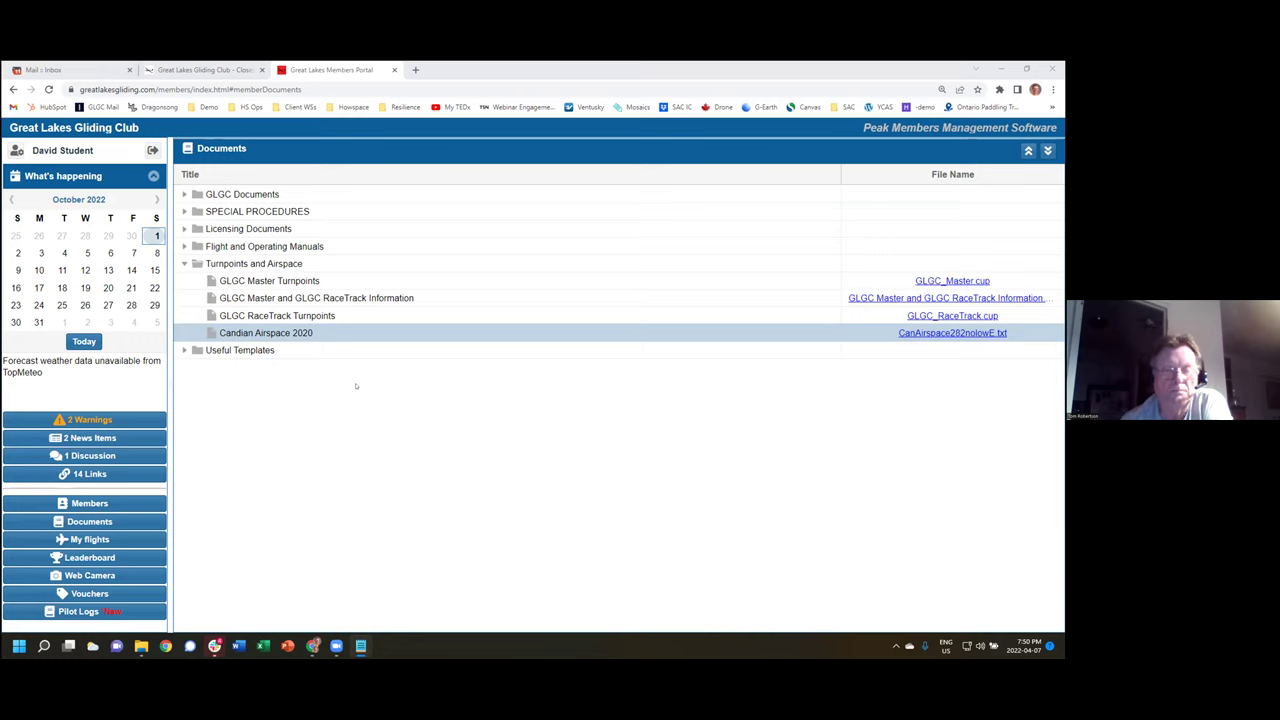
Step: Download COMPASS CORRECTION CARD.xlsx from the Useful Templates folder and open it in Excel
left_click(184, 351)
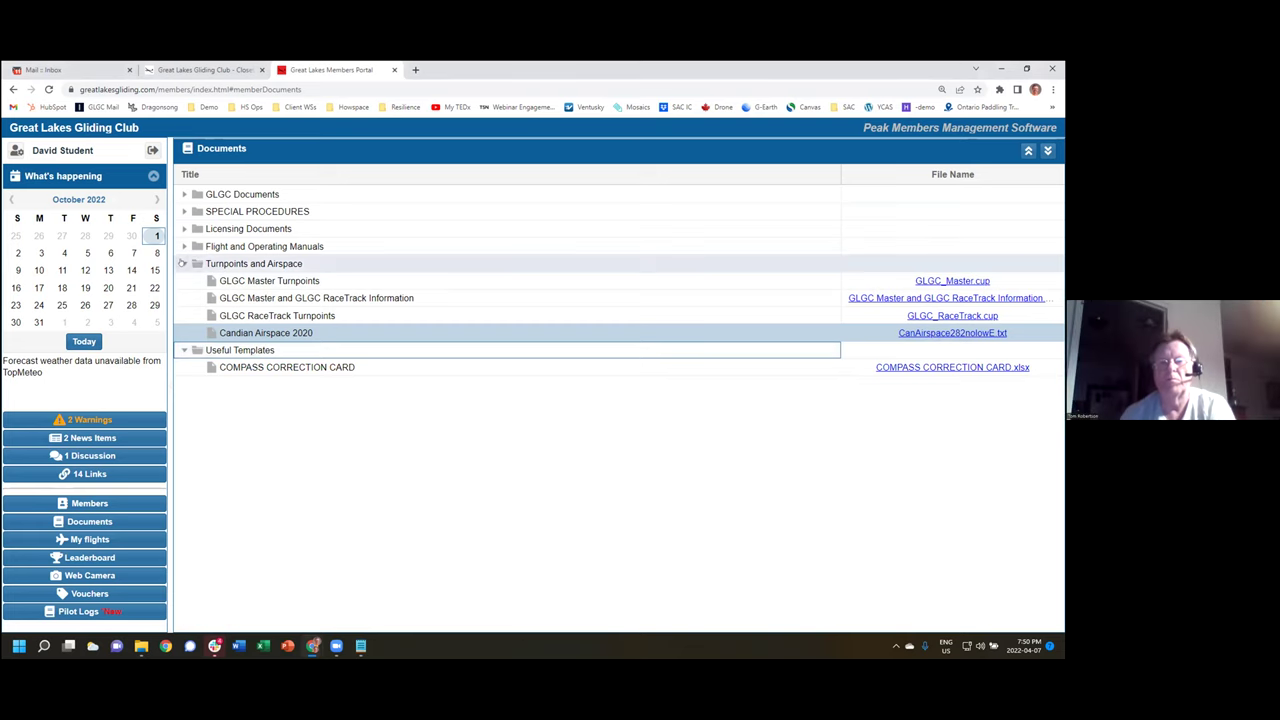
left_click(184, 263)
left_click(900, 298)
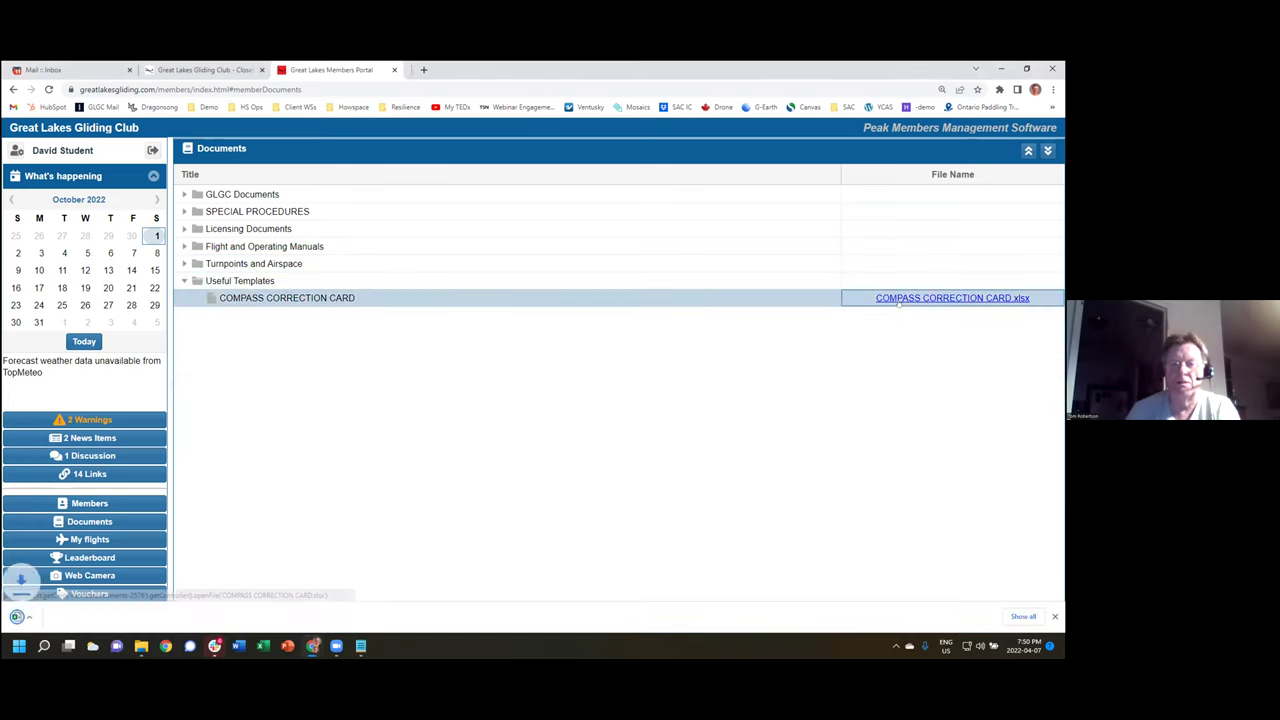
left_click(60, 617)
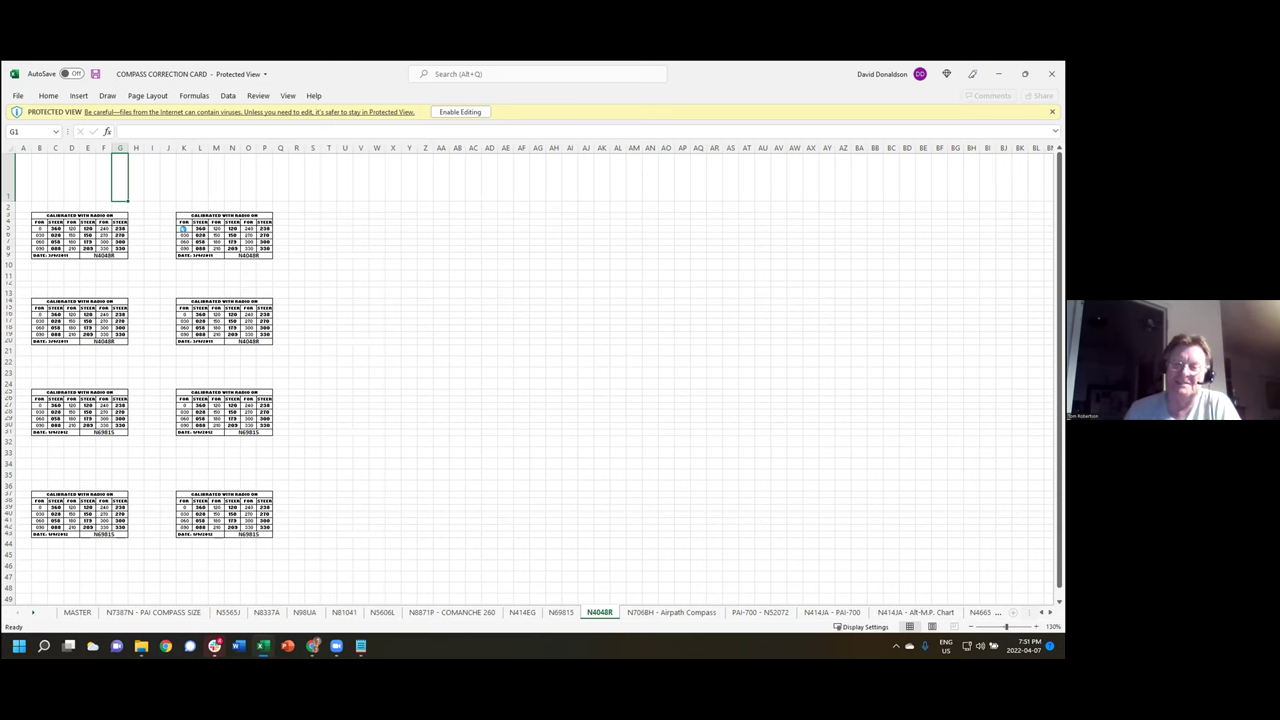
Step: Examine the compass calibration tables on the N4048R sheet at larger size and close the workbook
scroll(183, 234, "up", 11, "ctrl")
scroll(430, 390, "up", 4, "ctrl")
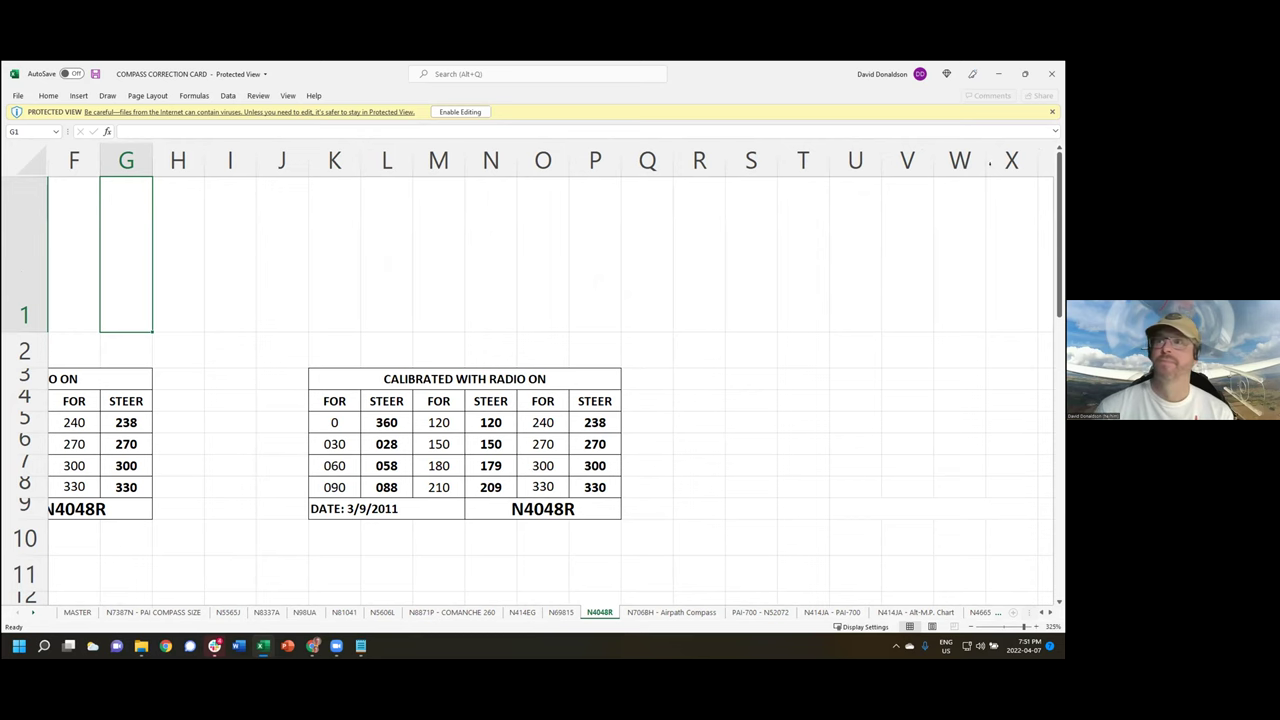
left_click(1051, 74)
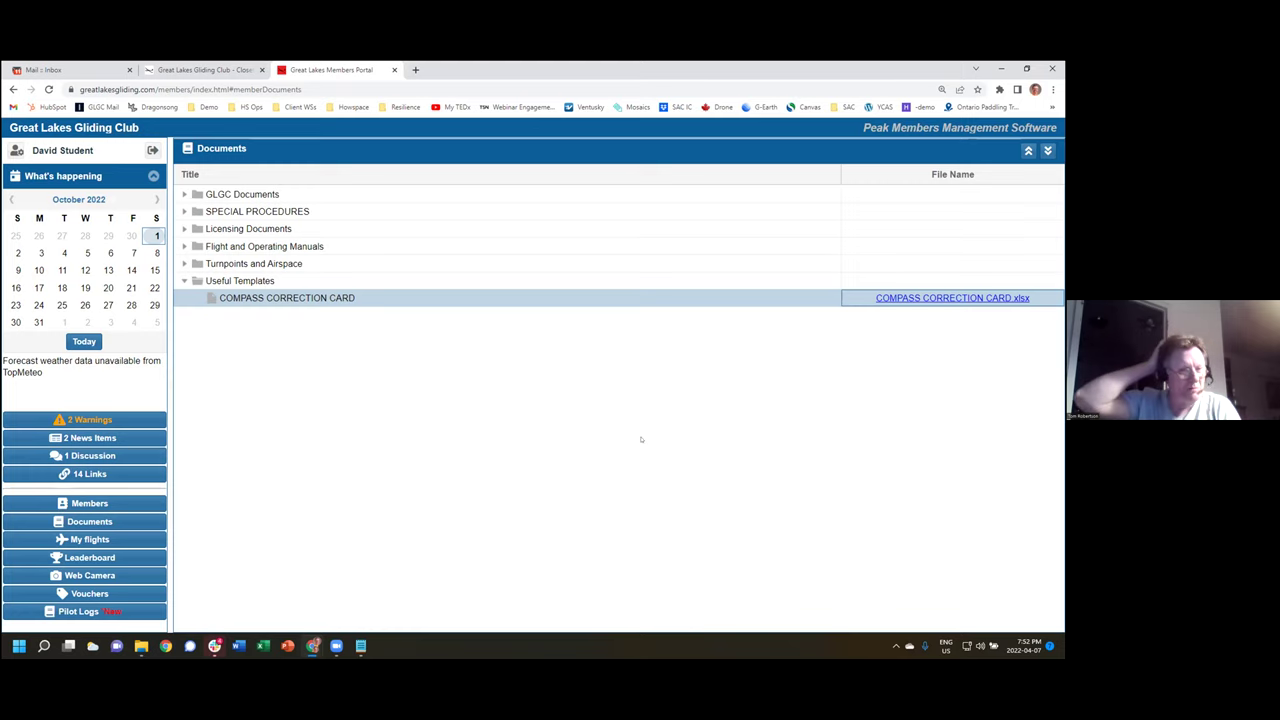
Step: Check the My Flights page, close the members portal and reopen it from the club website's Members Section
left_click(88, 540)
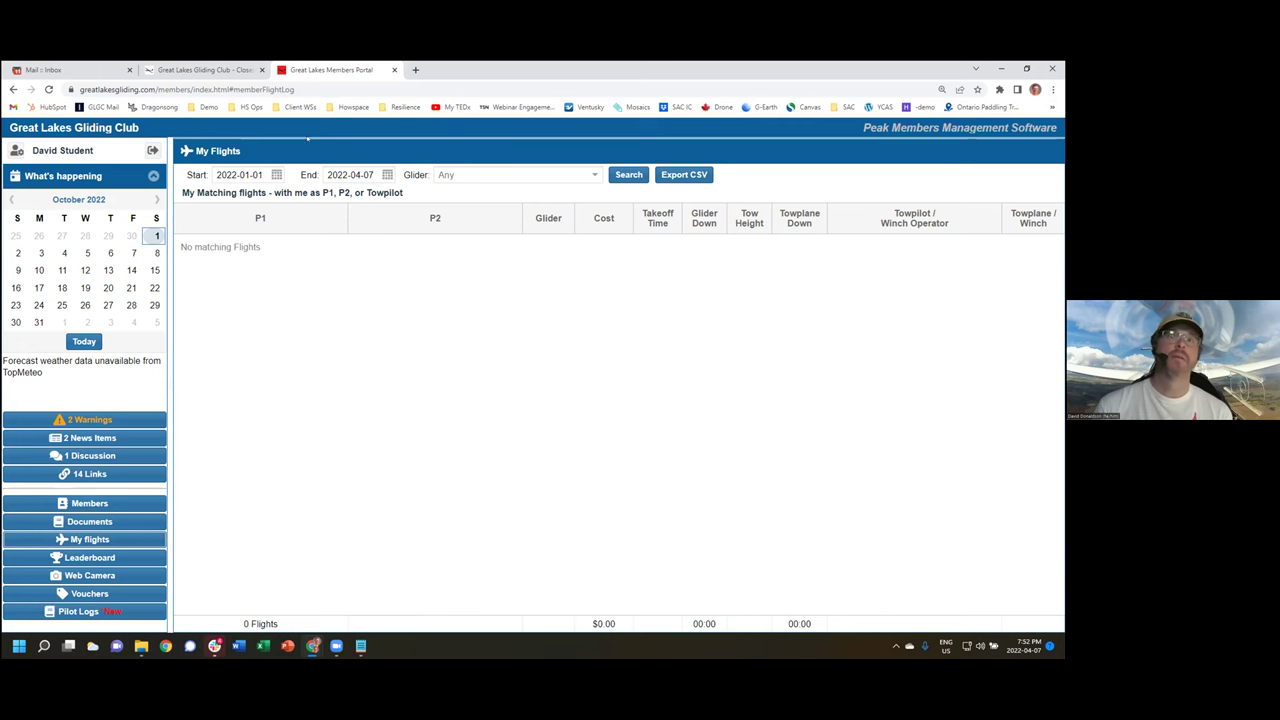
left_click(394, 70)
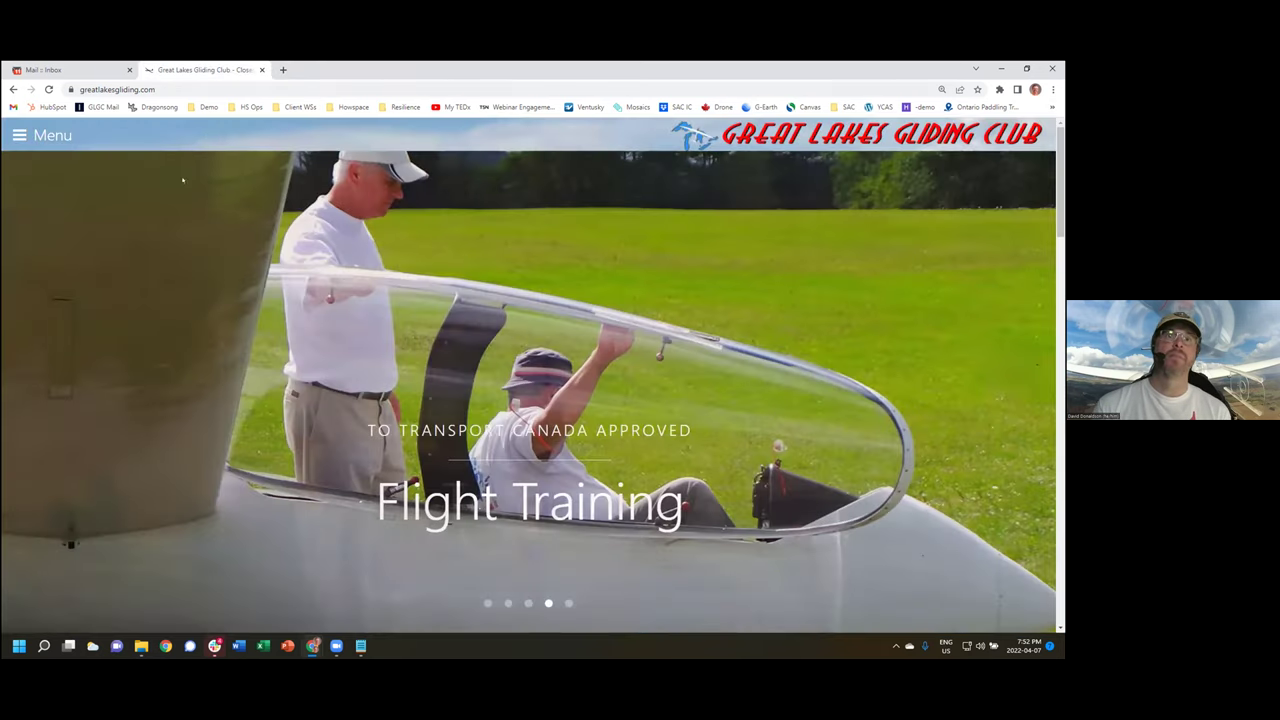
left_click(40, 152)
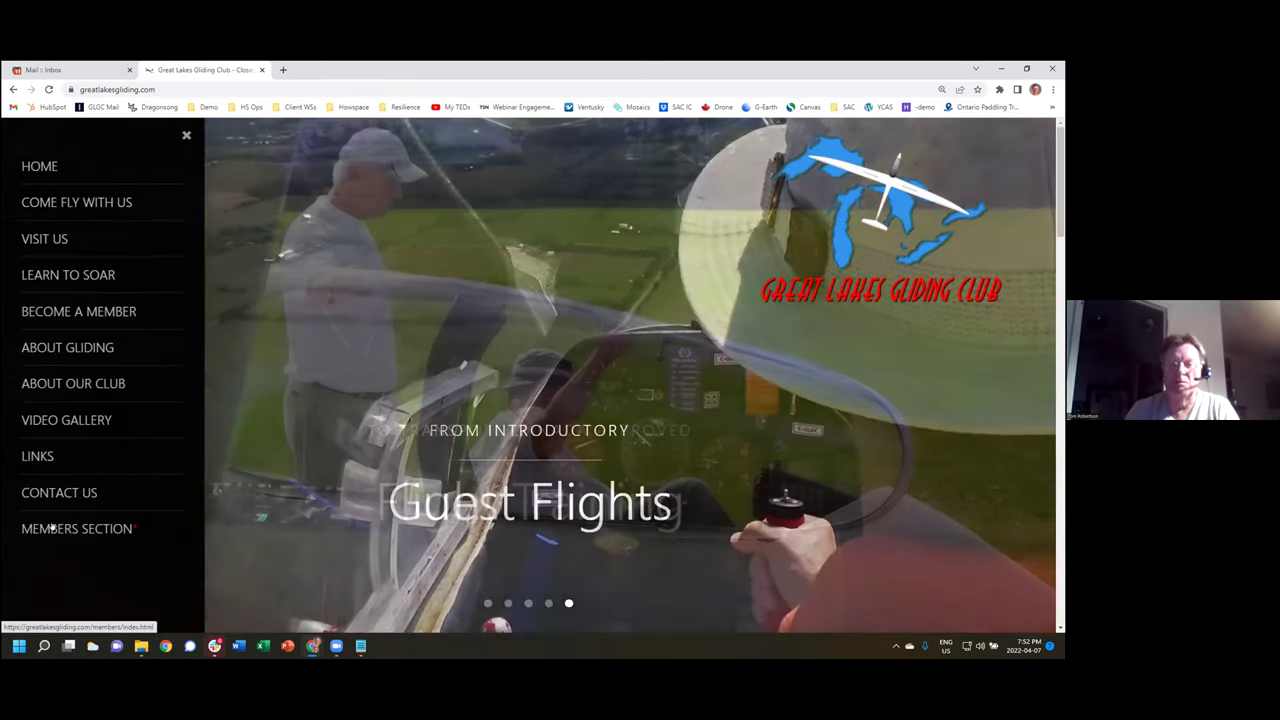
left_click(133, 526)
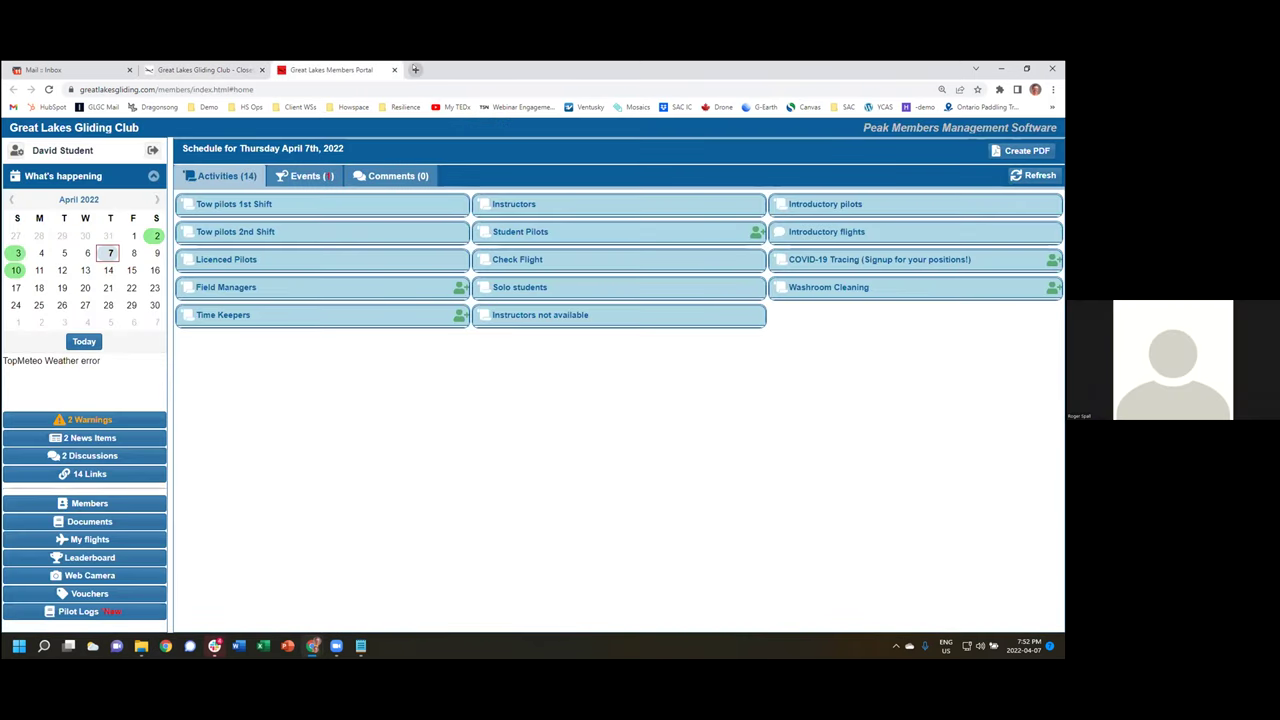
left_click(233, 70)
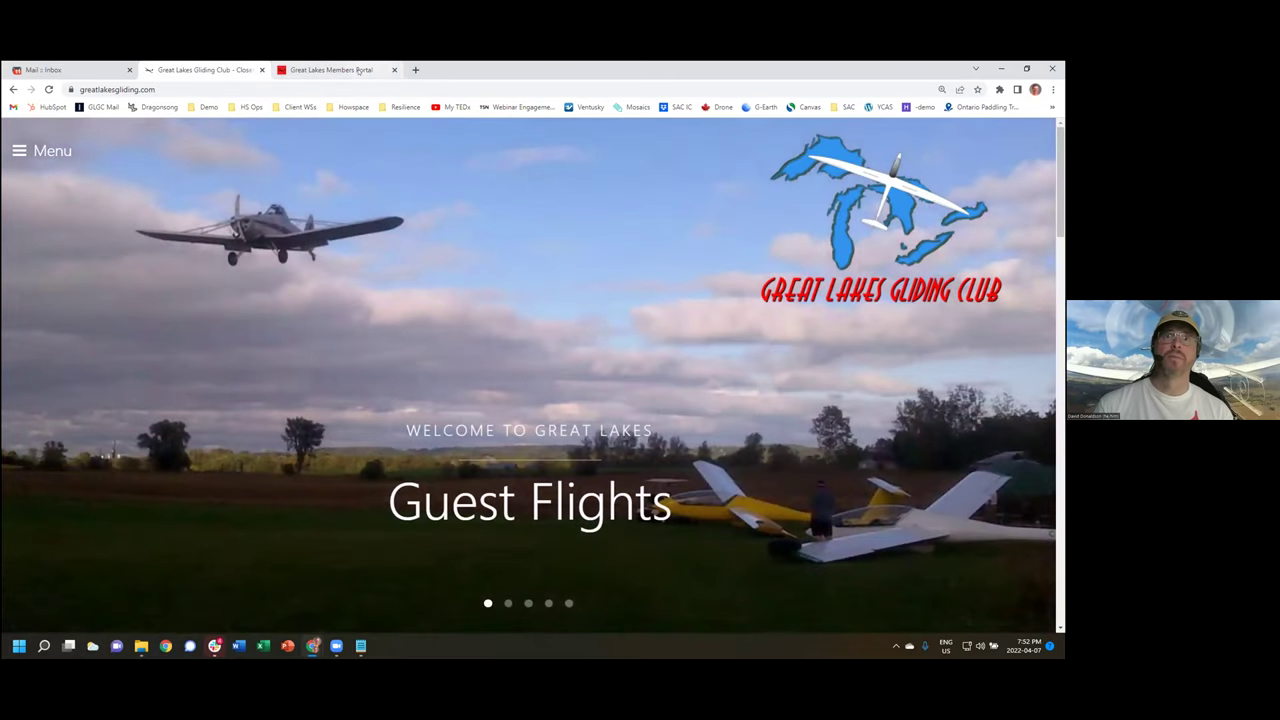
left_click(375, 70)
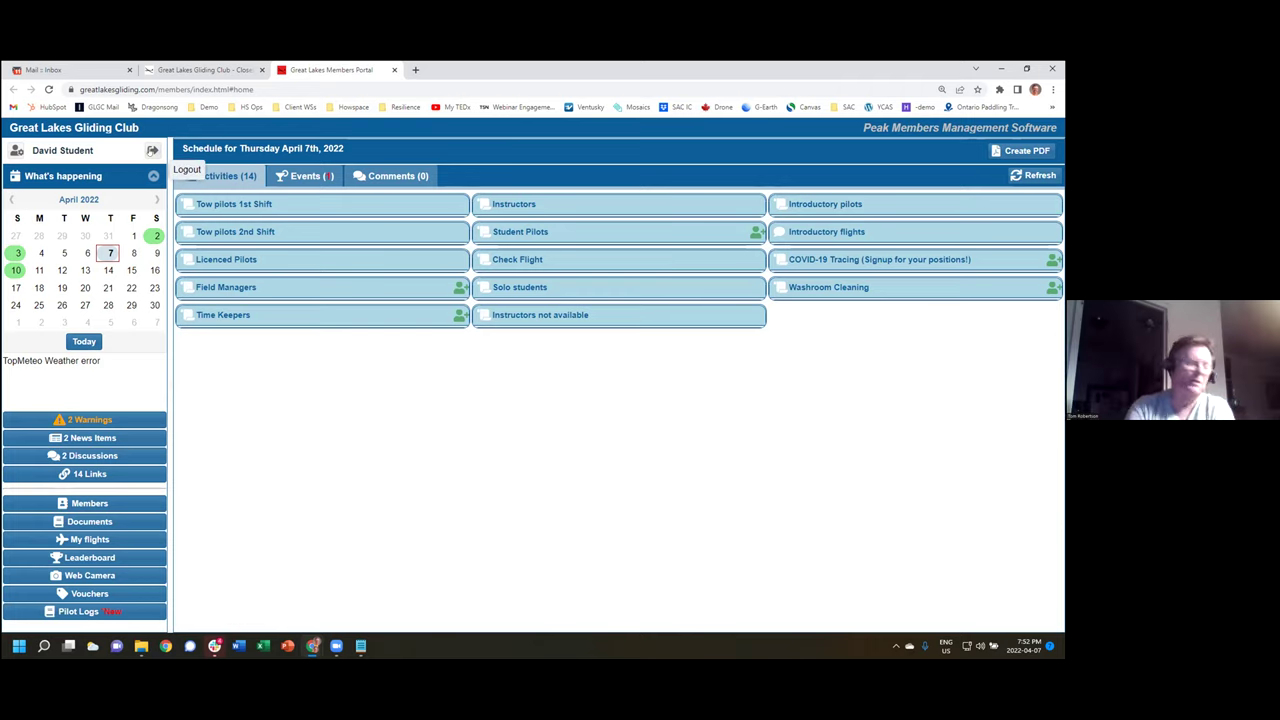
Step: Log out of the student account and try to log in as a member with the saved email and password
left_click(153, 152)
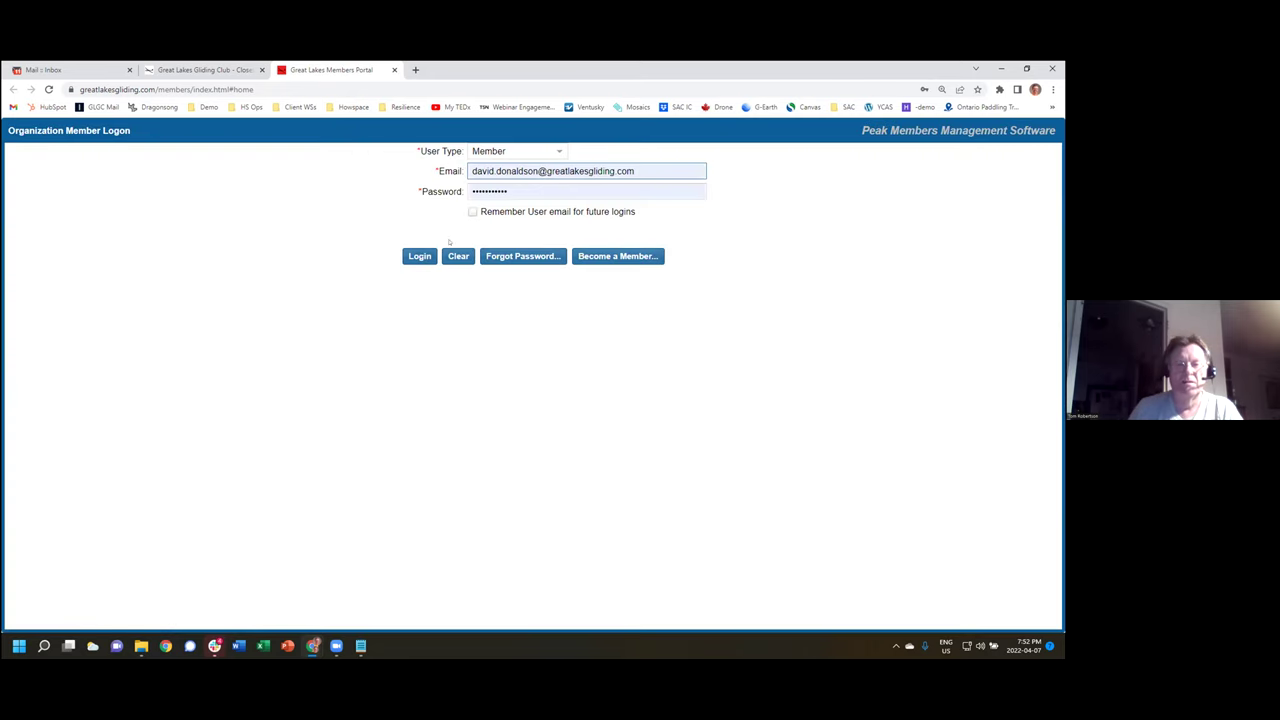
left_click(411, 255)
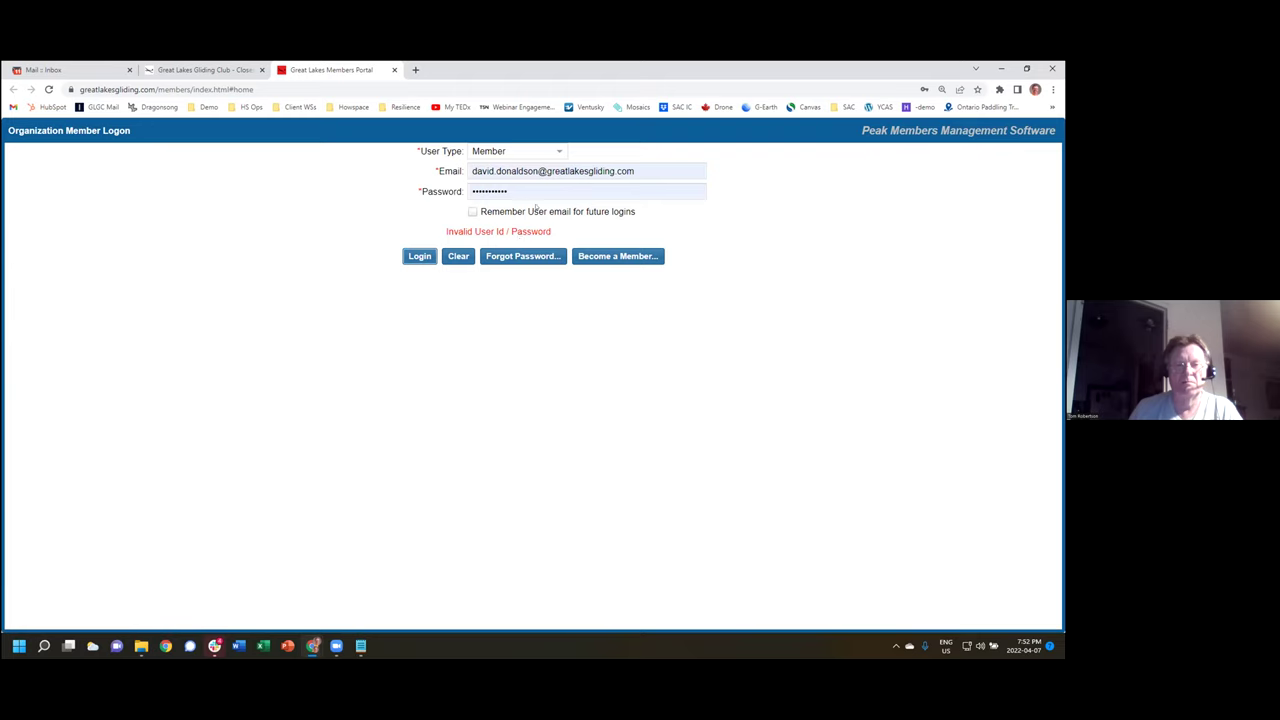
left_click(548, 189)
key("ctrl+a")
key("Down")
key("Return")
left_click(420, 255)
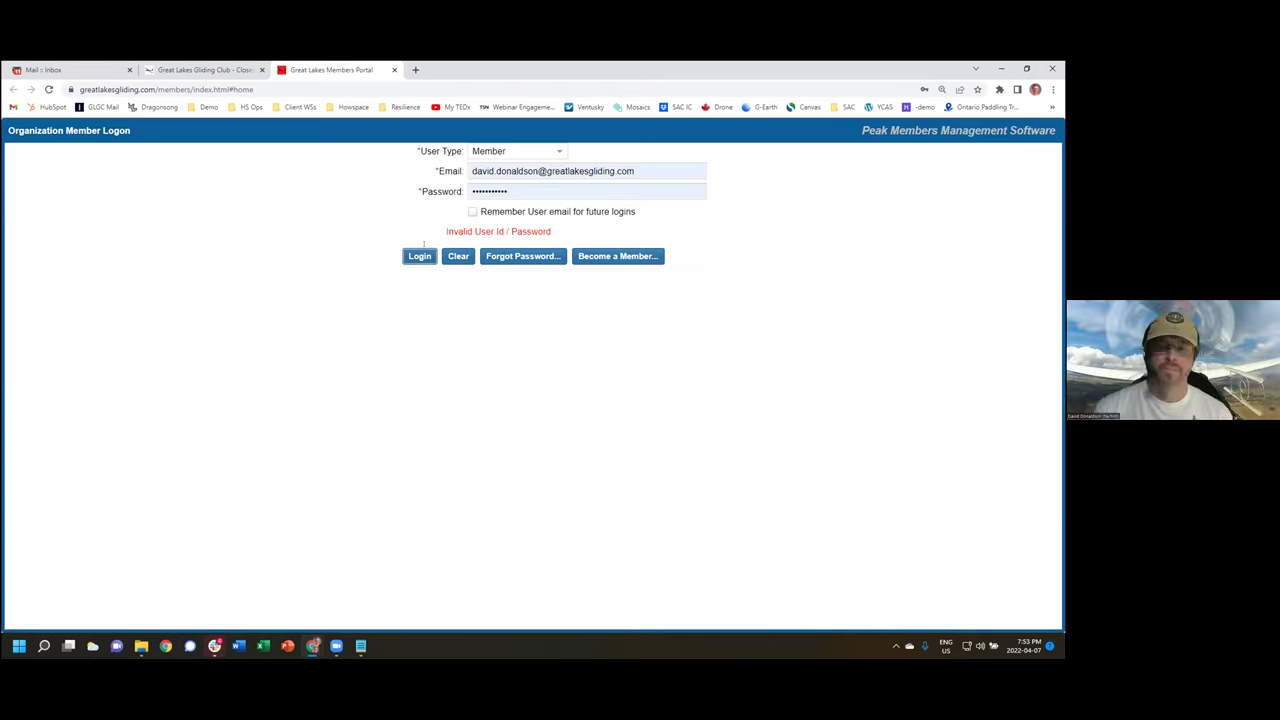
Step: Replace the saved entry in the Password field with a manually entered account password
key("shift+Tab")
key("shift+Tab")
type("*****")
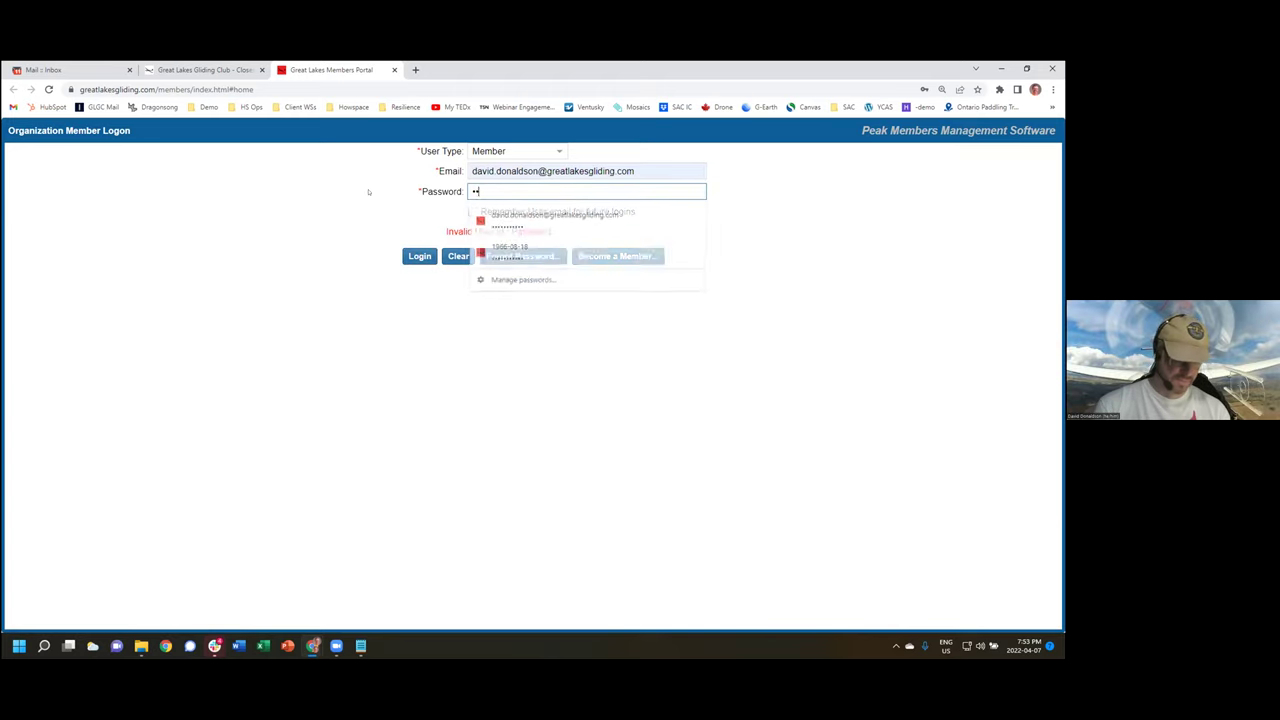
type("***")
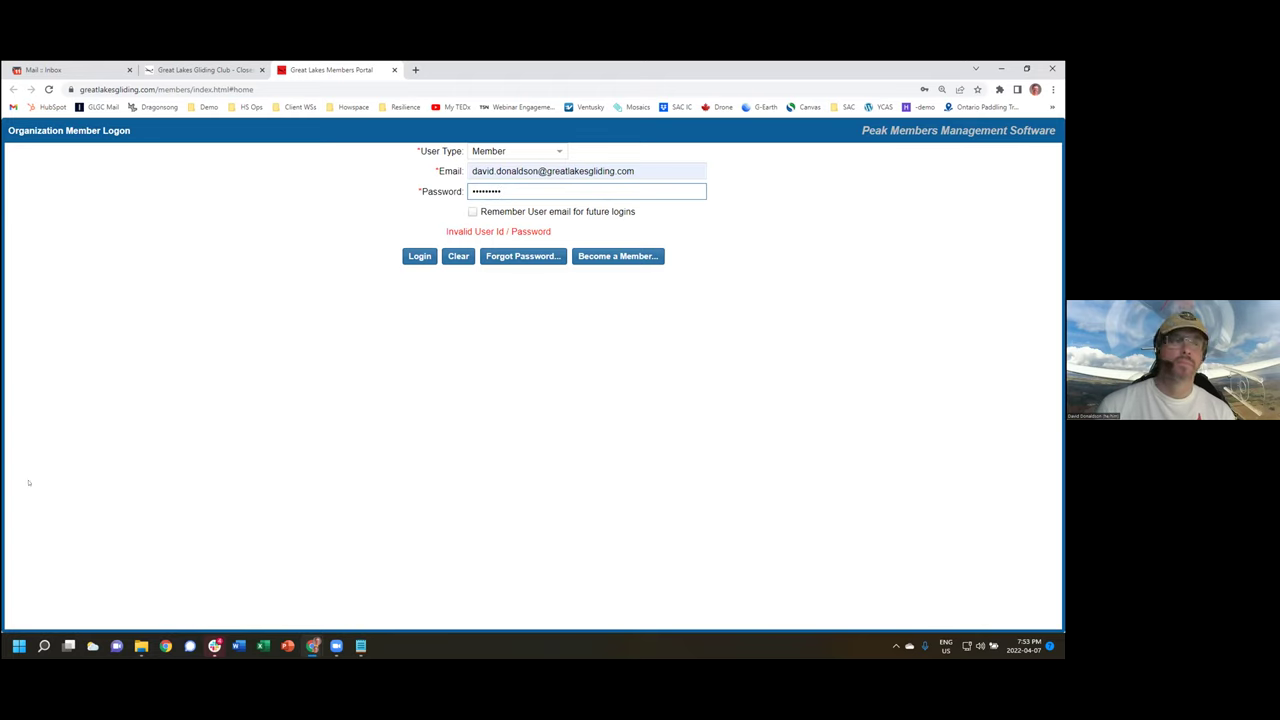
key("alt+Tab")
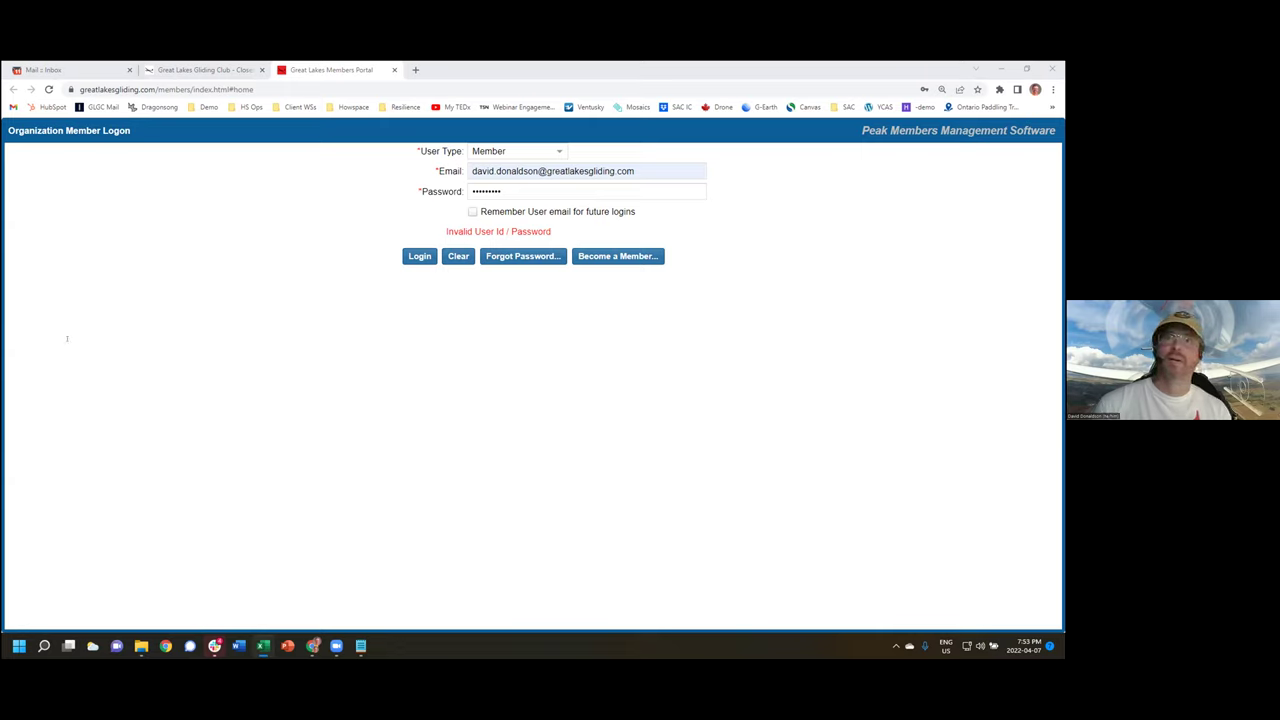
Step: Clear the Password field, enter the account password again and log in to the members portal
left_click(539, 191)
key("ctrl+a")
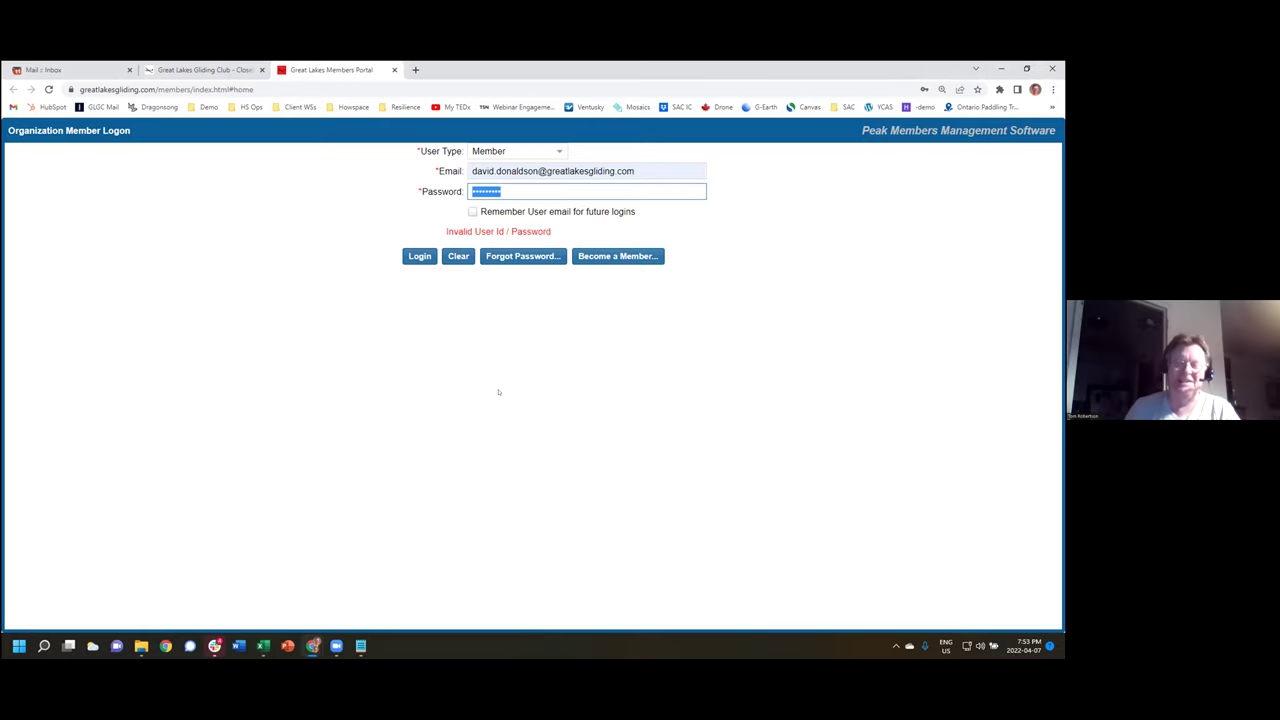
key("BackSpace")
type("••")
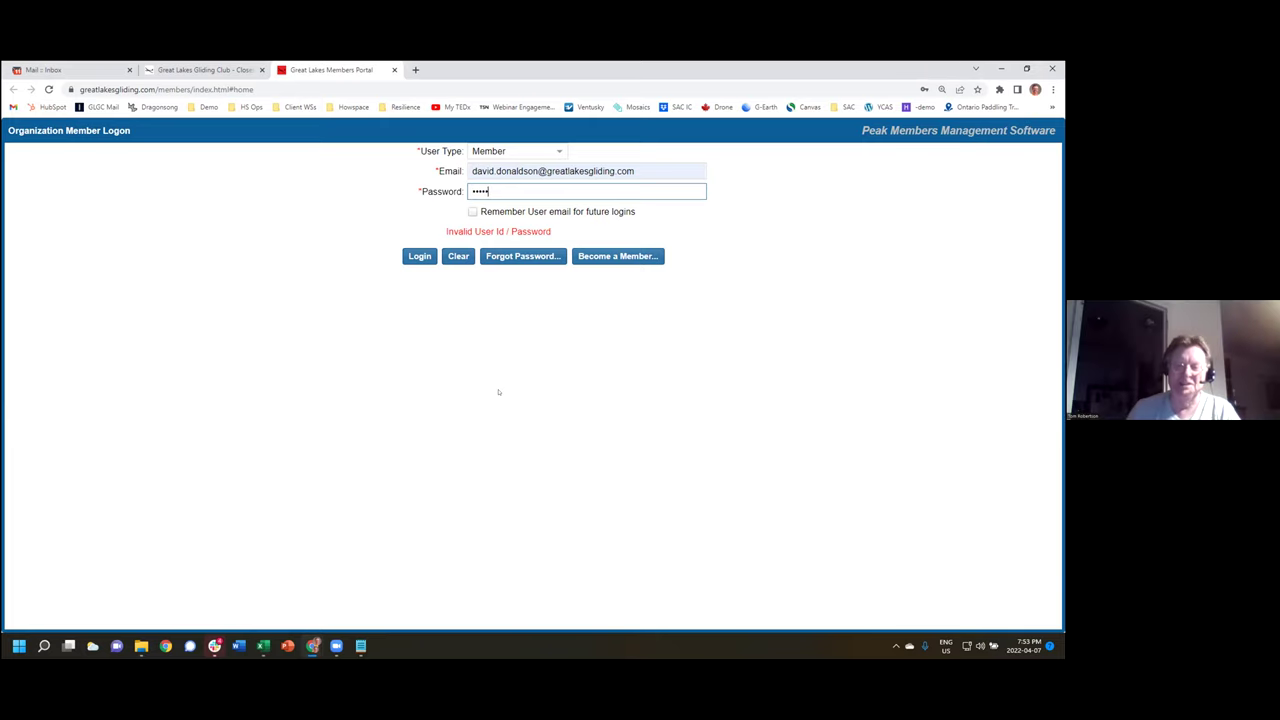
type("••••")
key("Return")
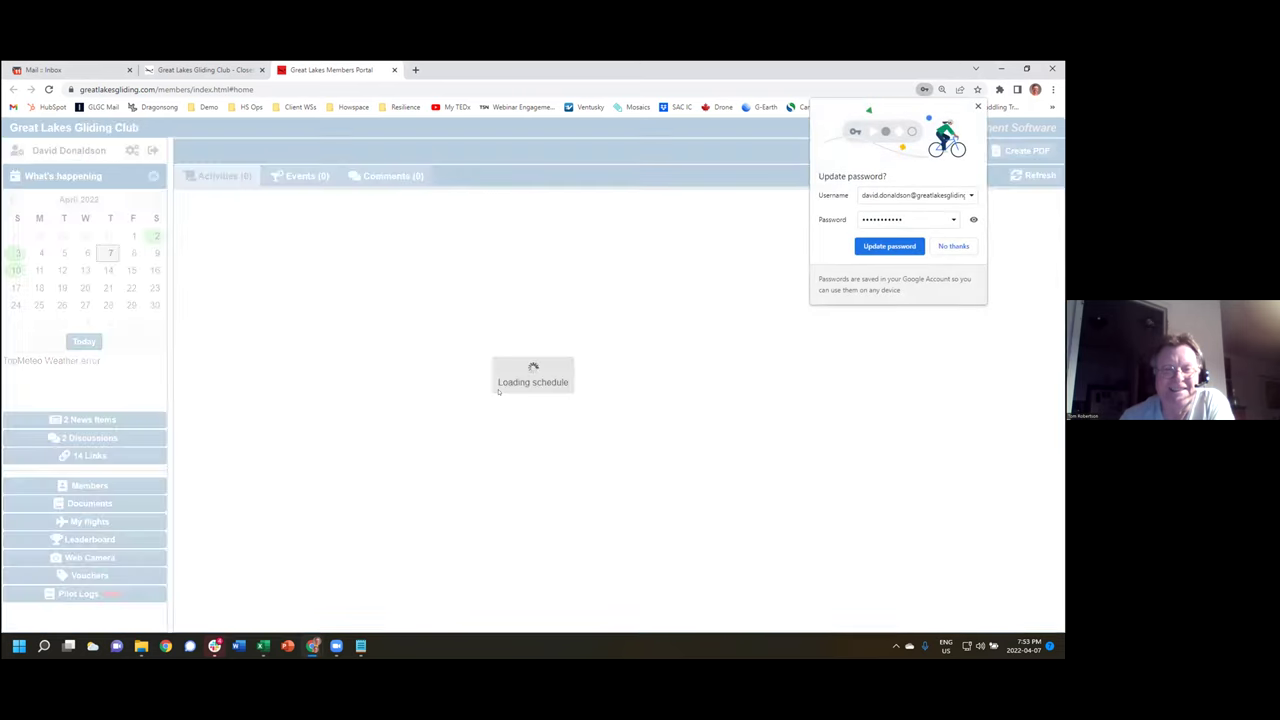
Step: Update the browser's saved portal password and page the activity calendar ahead to August 2022
left_click(881, 243)
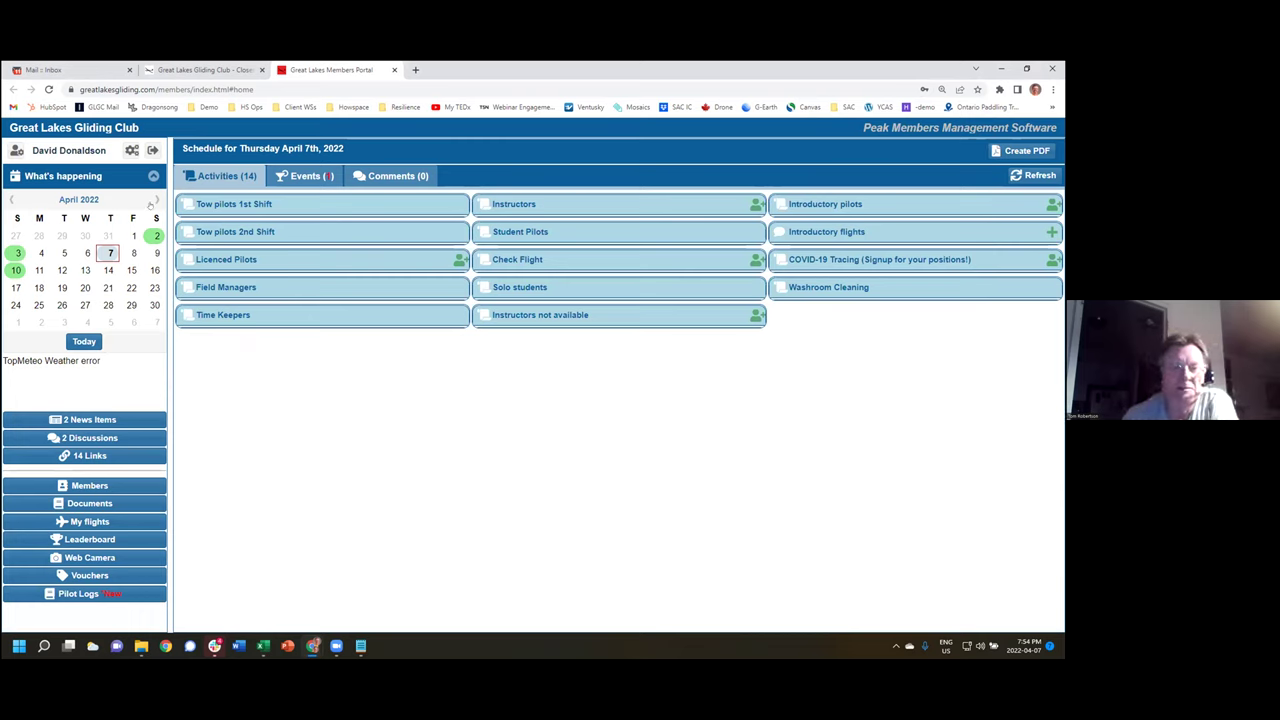
left_click(154, 201)
left_click(154, 201)
left_click(154, 201)
left_click(154, 201)
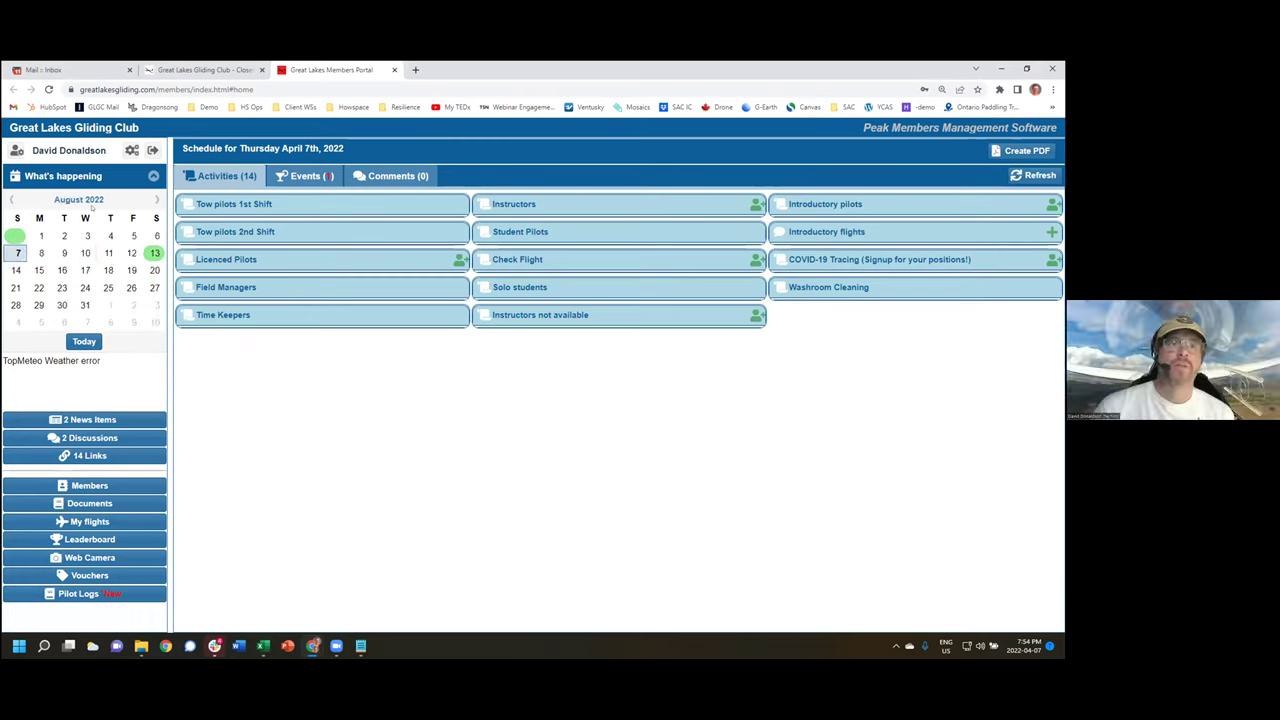
Step: Open the schedule for Saturday, May 28, 2022 and sign up as an instructor with a maximum of 2 students
left_click(11, 200)
left_click(84, 341)
left_click(155, 200)
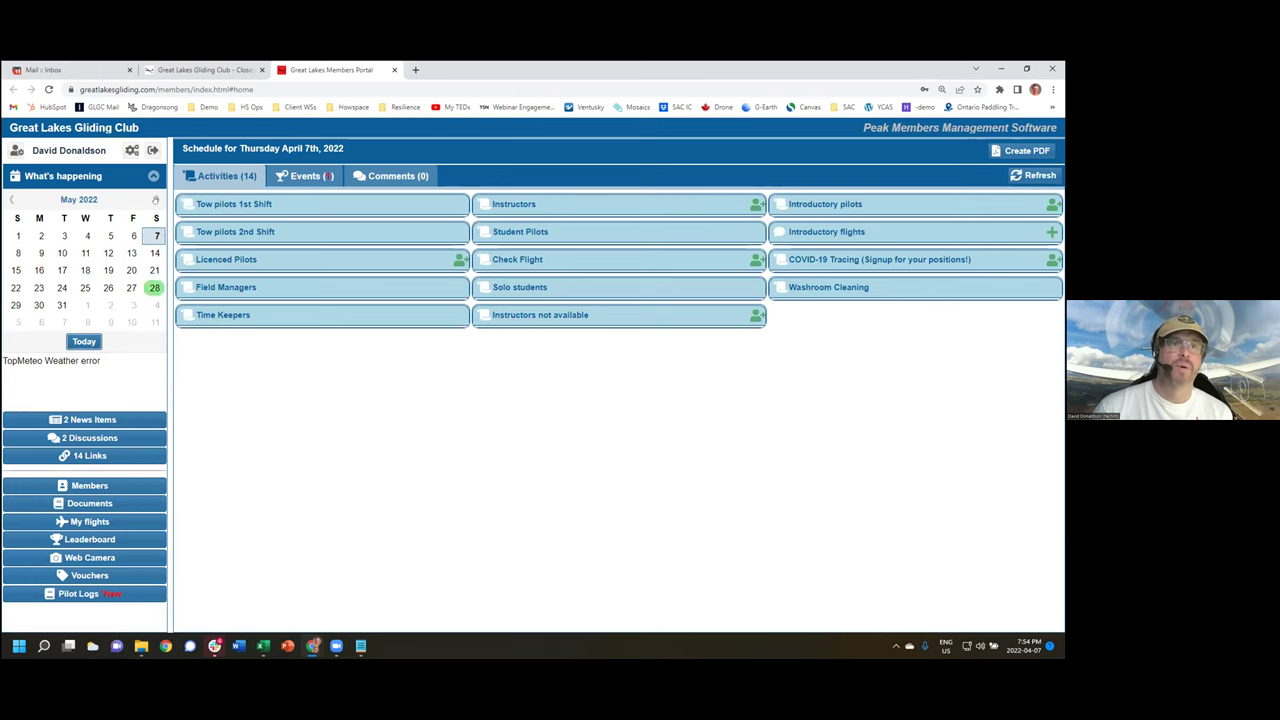
left_click(155, 287)
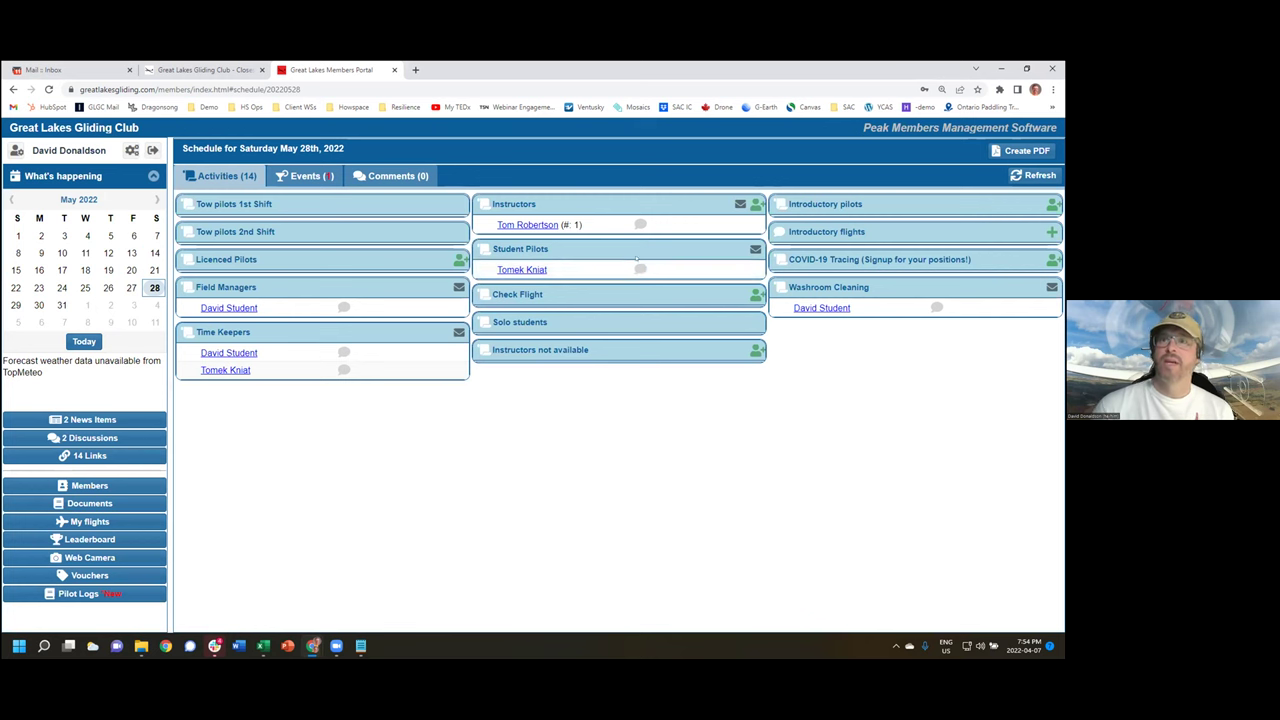
left_click(756, 204)
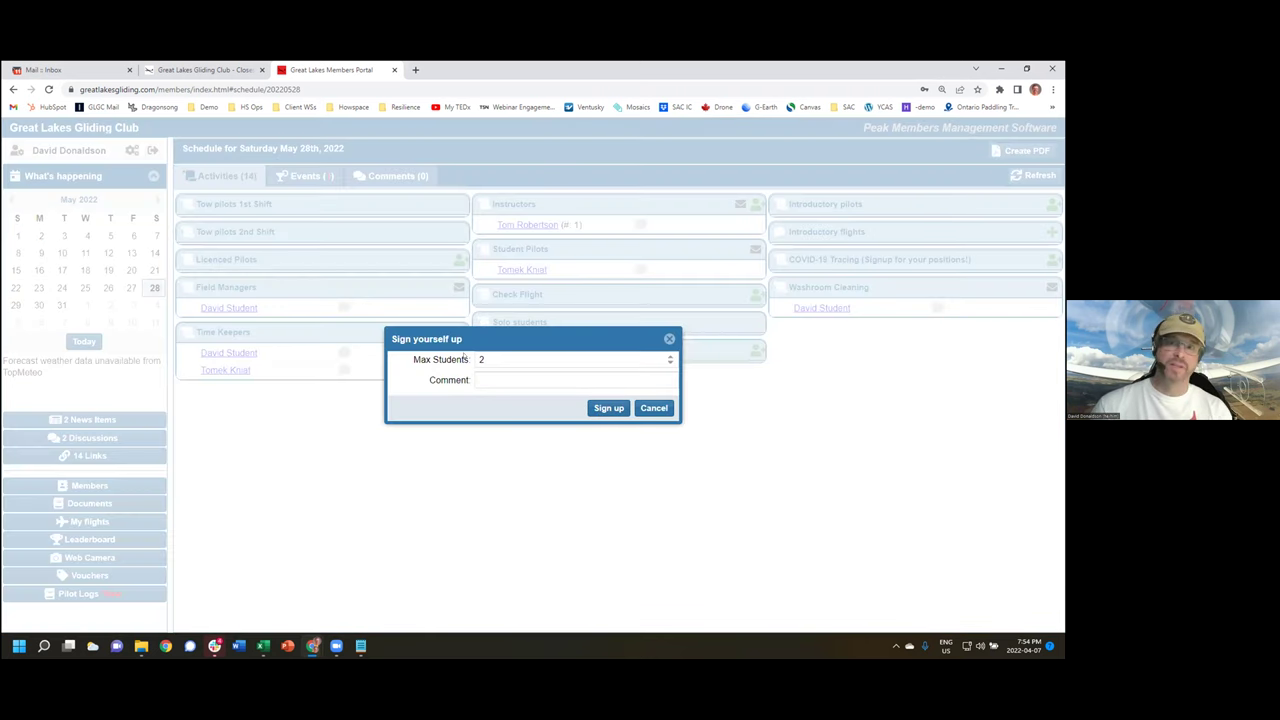
left_click(608, 408)
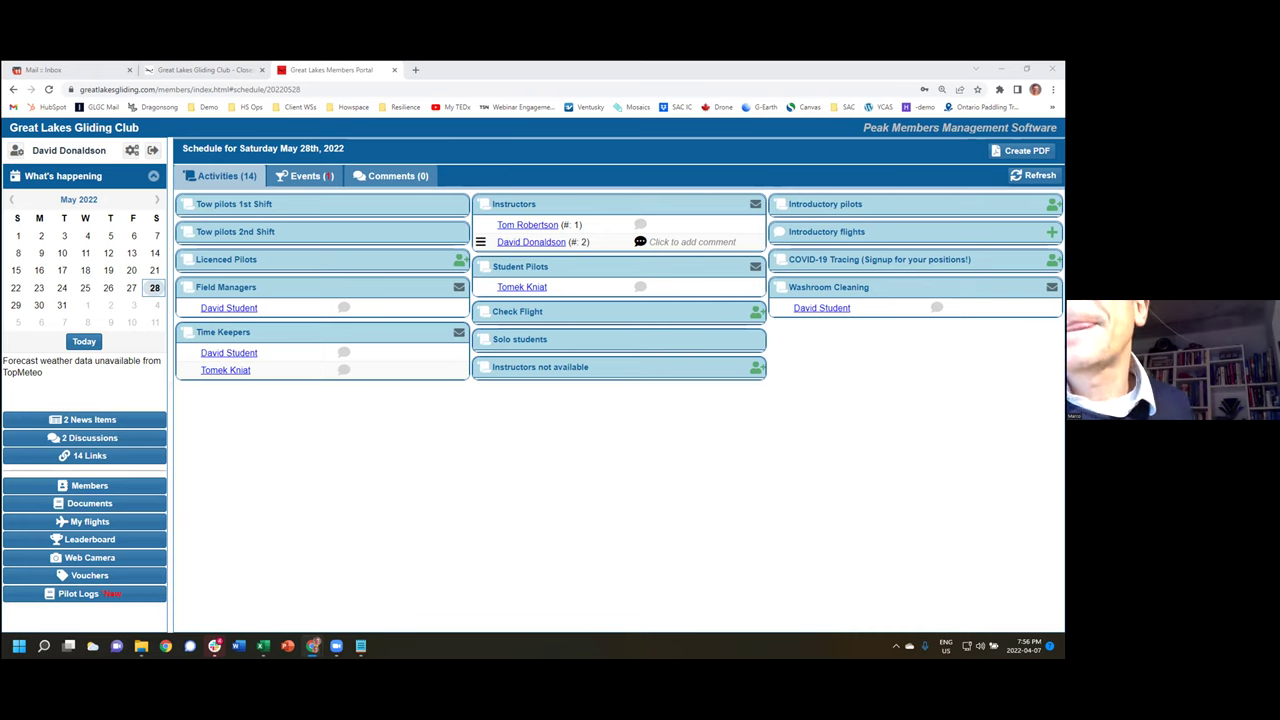
Step: Open the My Flights page, set the start date to 2021-04-07 and search for matching flights
left_click(77, 526)
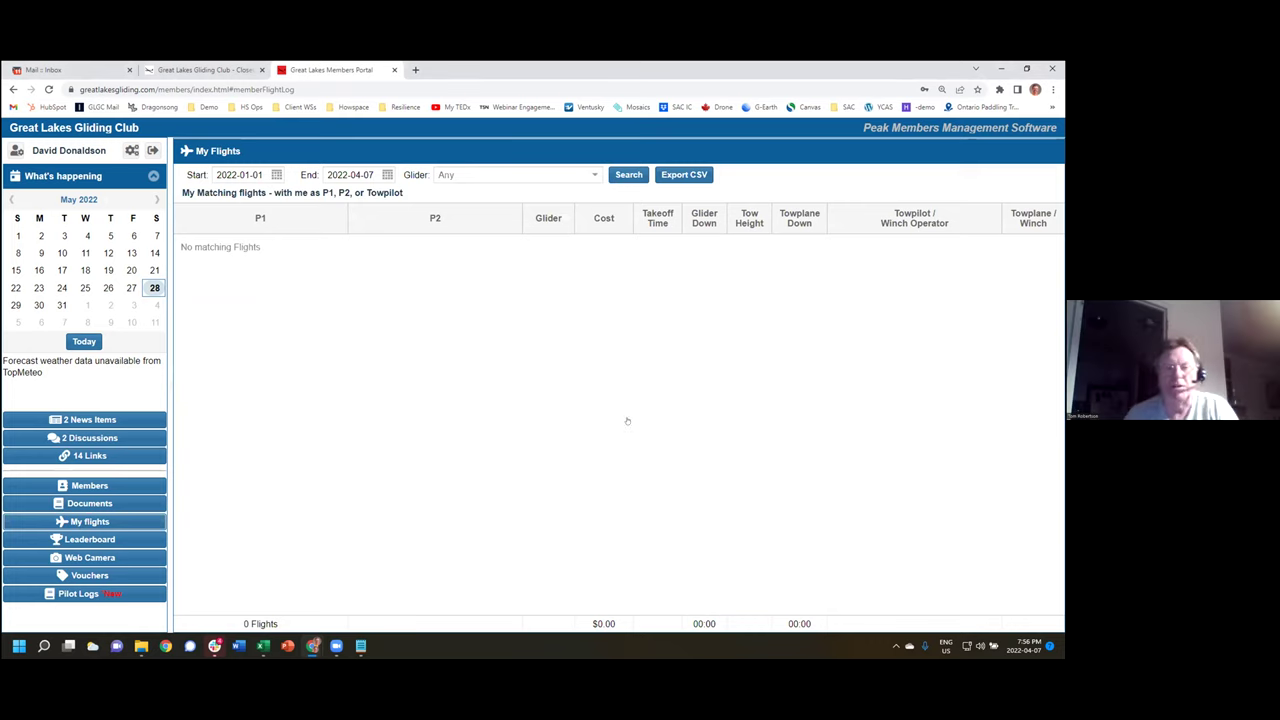
left_click(263, 174)
left_click(292, 197)
left_click(302, 289)
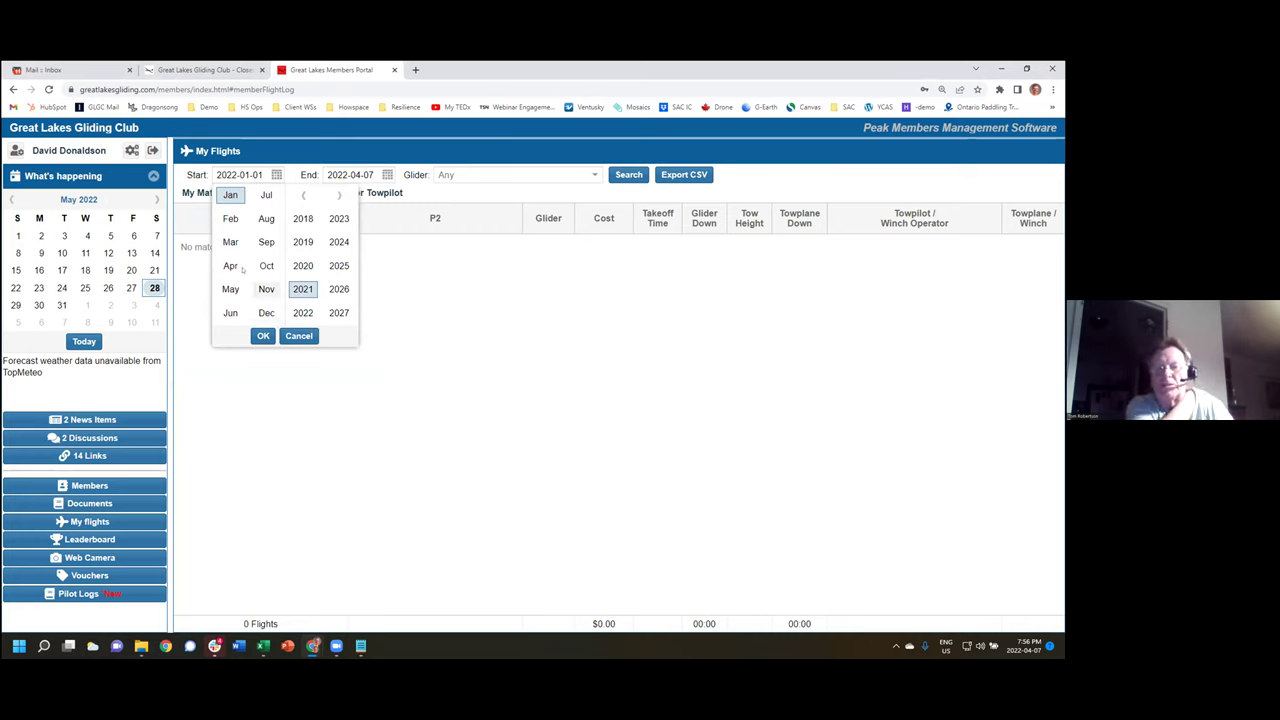
left_click(266, 218)
left_click(265, 338)
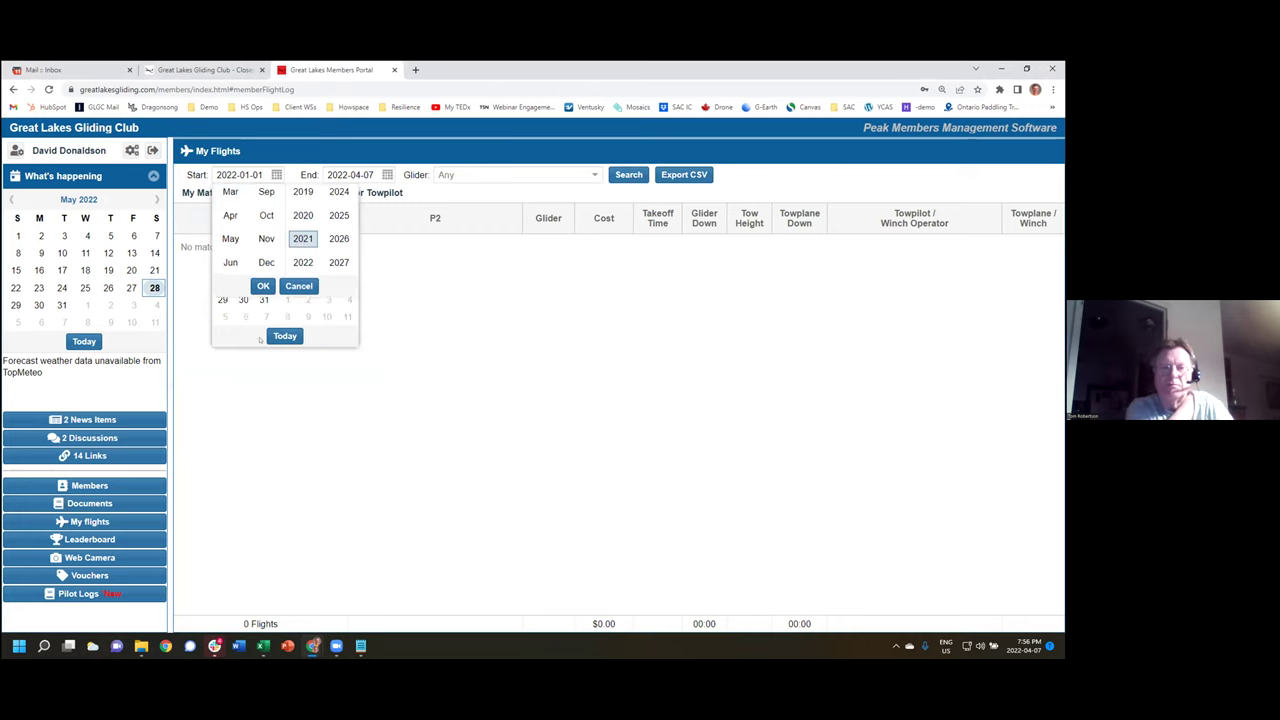
left_click(275, 337)
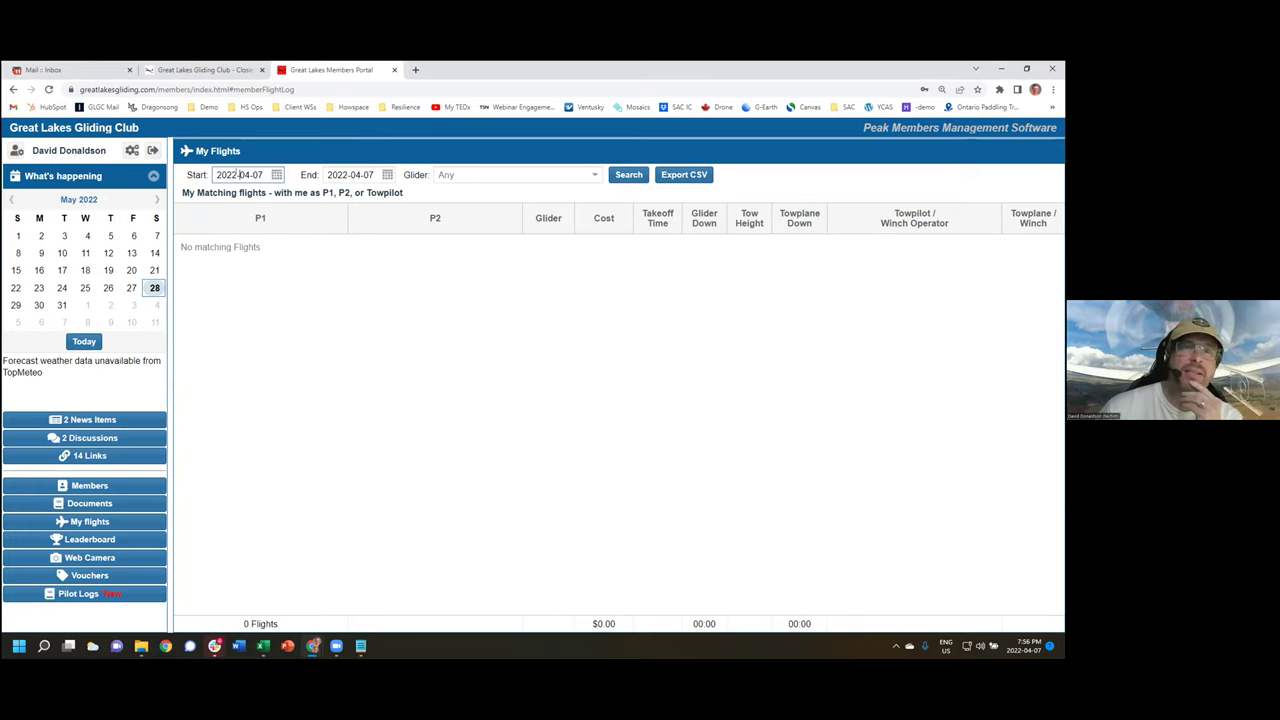
key("BackSpace")
type("1")
left_click(642, 175)
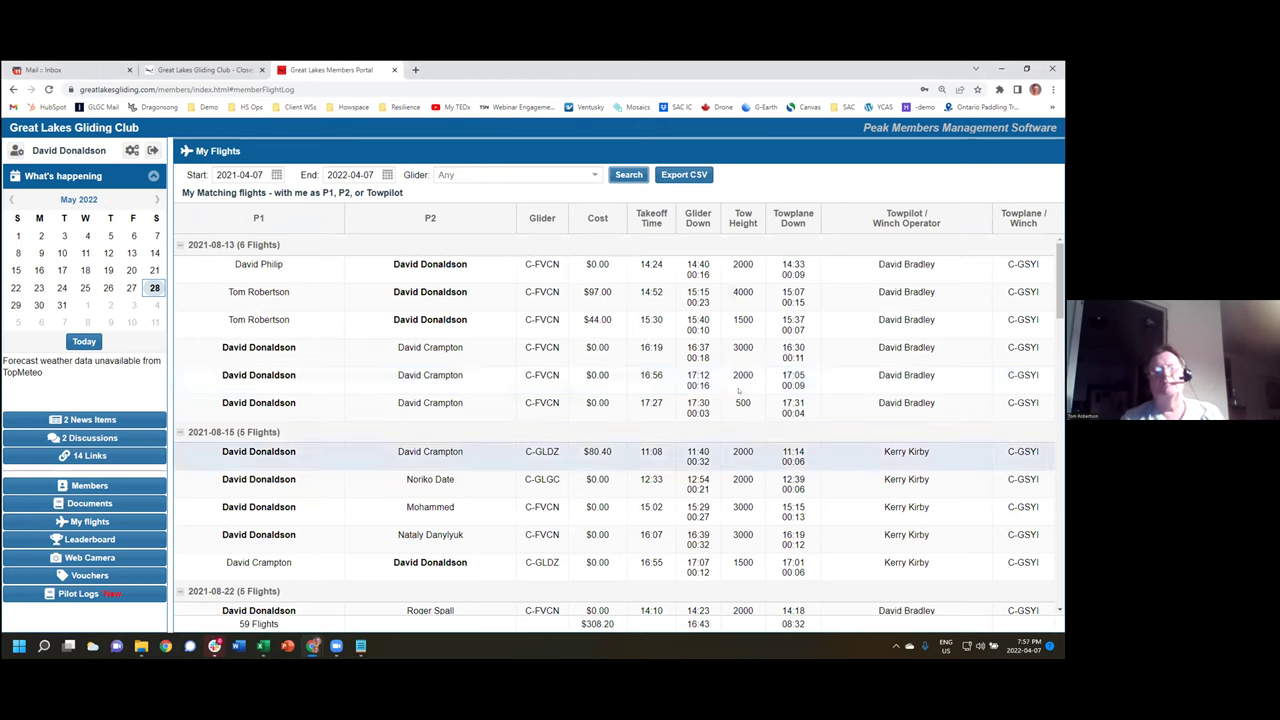
Step: Look over the listed flights, export them as a CSV file and open flights (1).csv in Excel
scroll(595, 404, "down", 2)
scroll(595, 404, "down", 10)
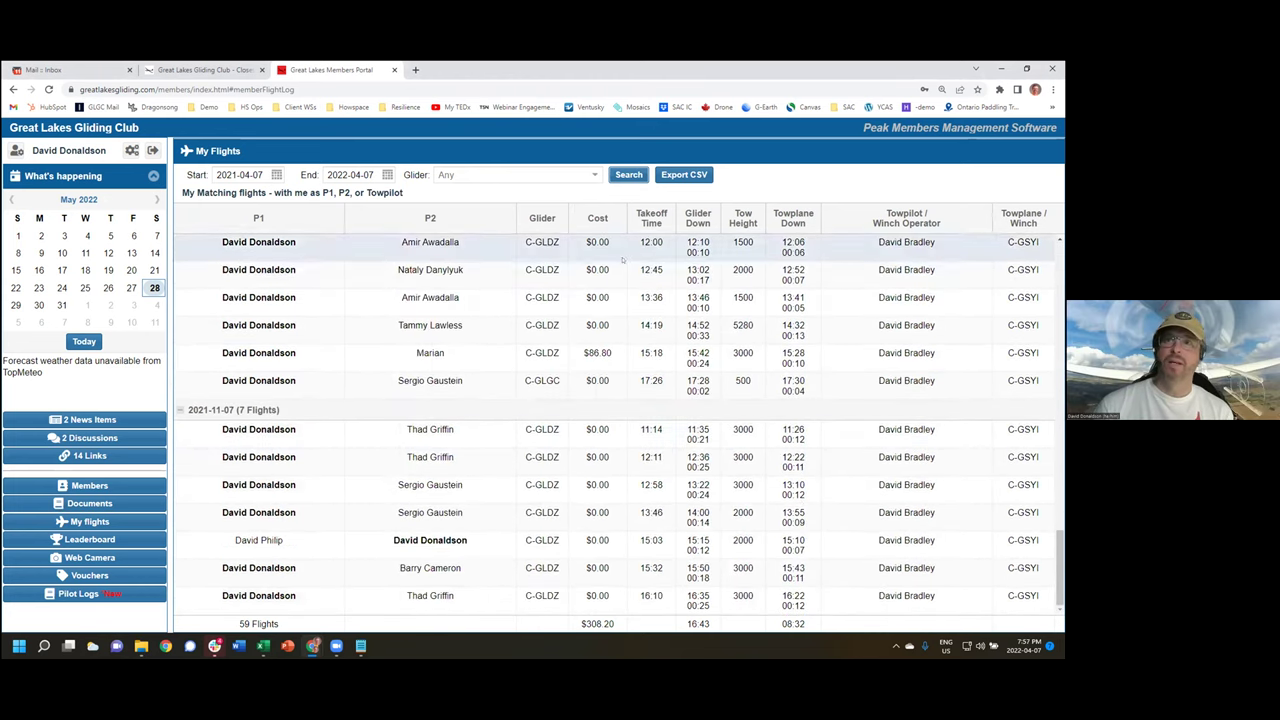
left_click(676, 174)
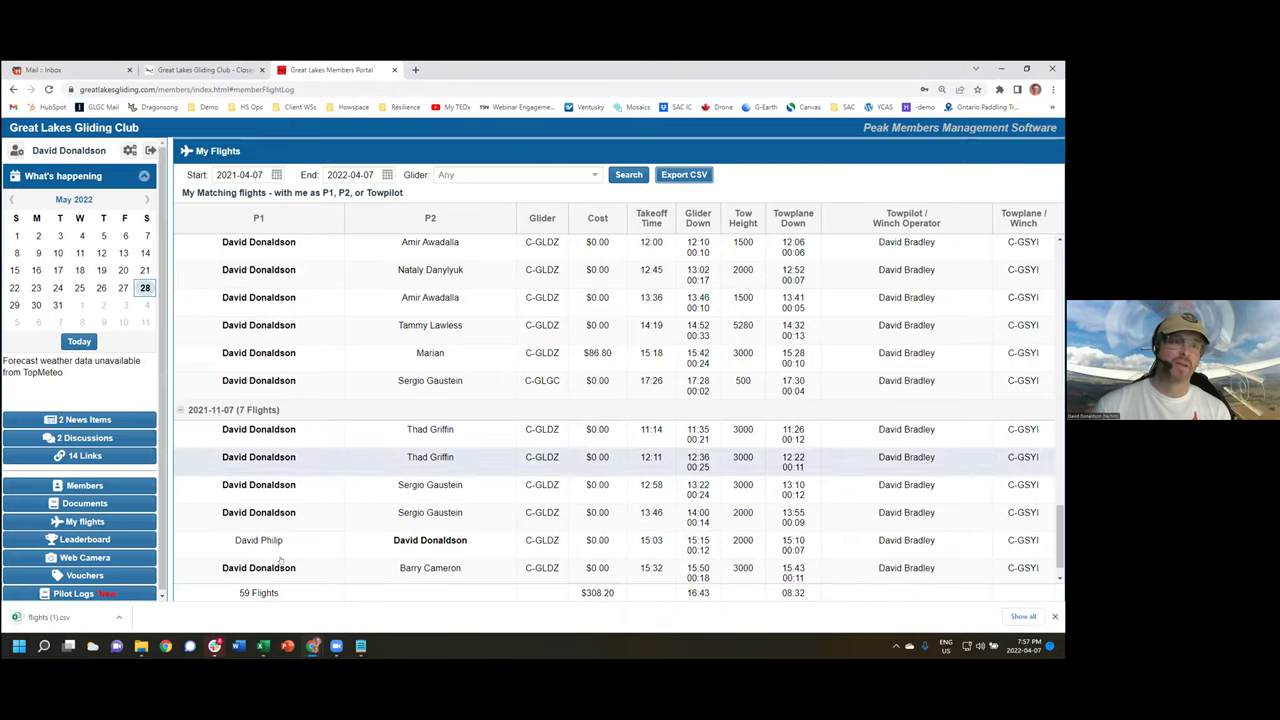
left_click(50, 617)
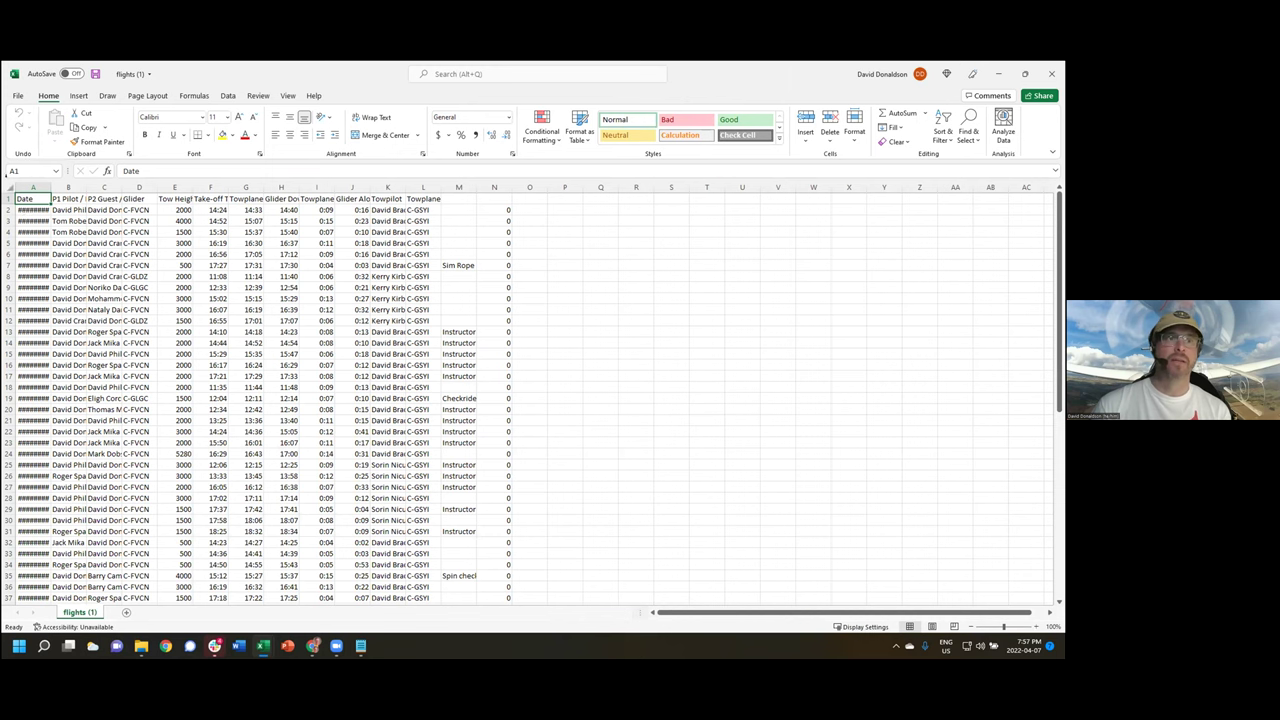
Step: Autofit all columns of the exported flights sheet and review its rows down to the totals
left_click(8, 186)
double_click(49, 187)
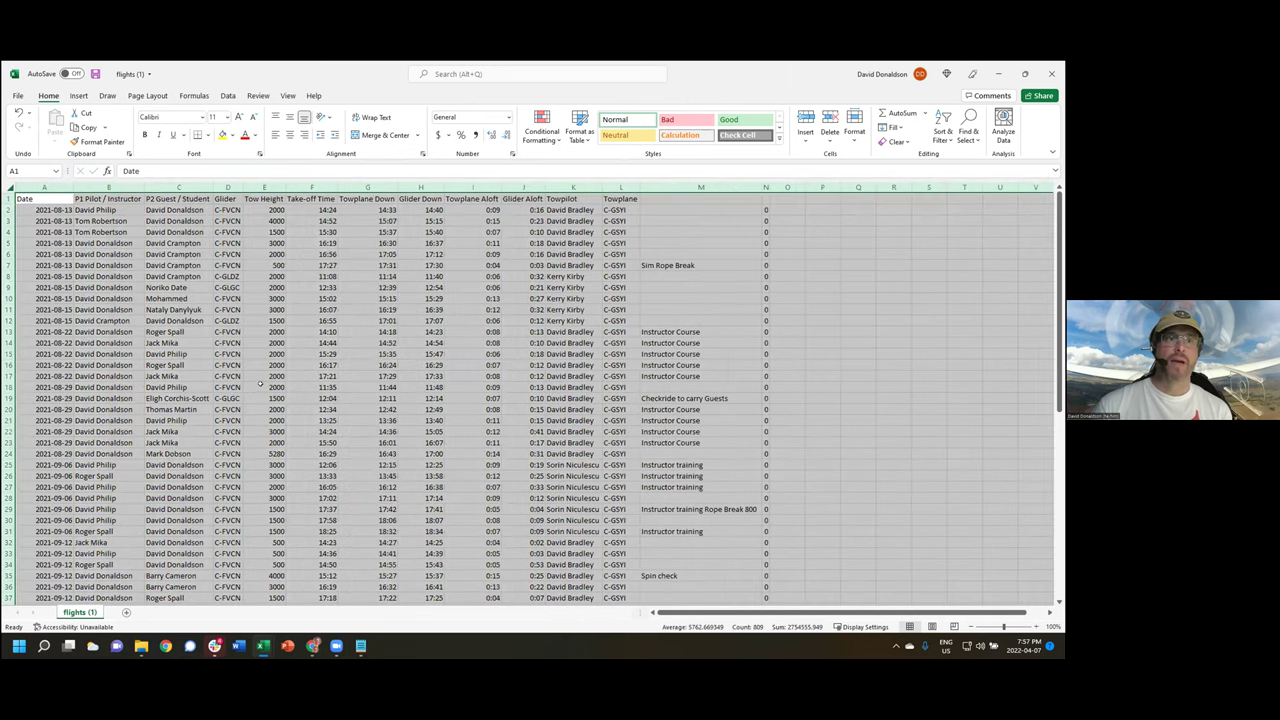
left_click(244, 332)
scroll(751, 375, "down", 11)
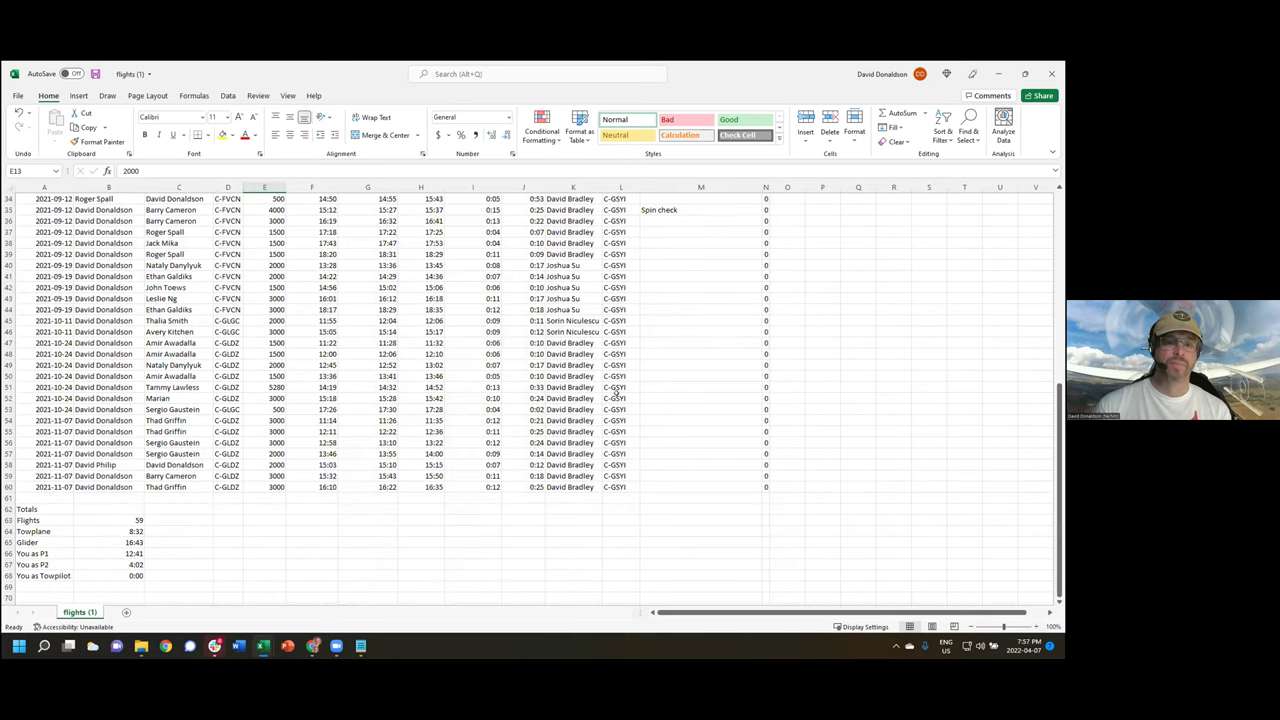
left_click(822, 420)
Step: Open the GLGC Stats 2021 workbook from the Passport Back-up > GLGC folder on the Backup Plus (G:) drive
key("ctrl+o")
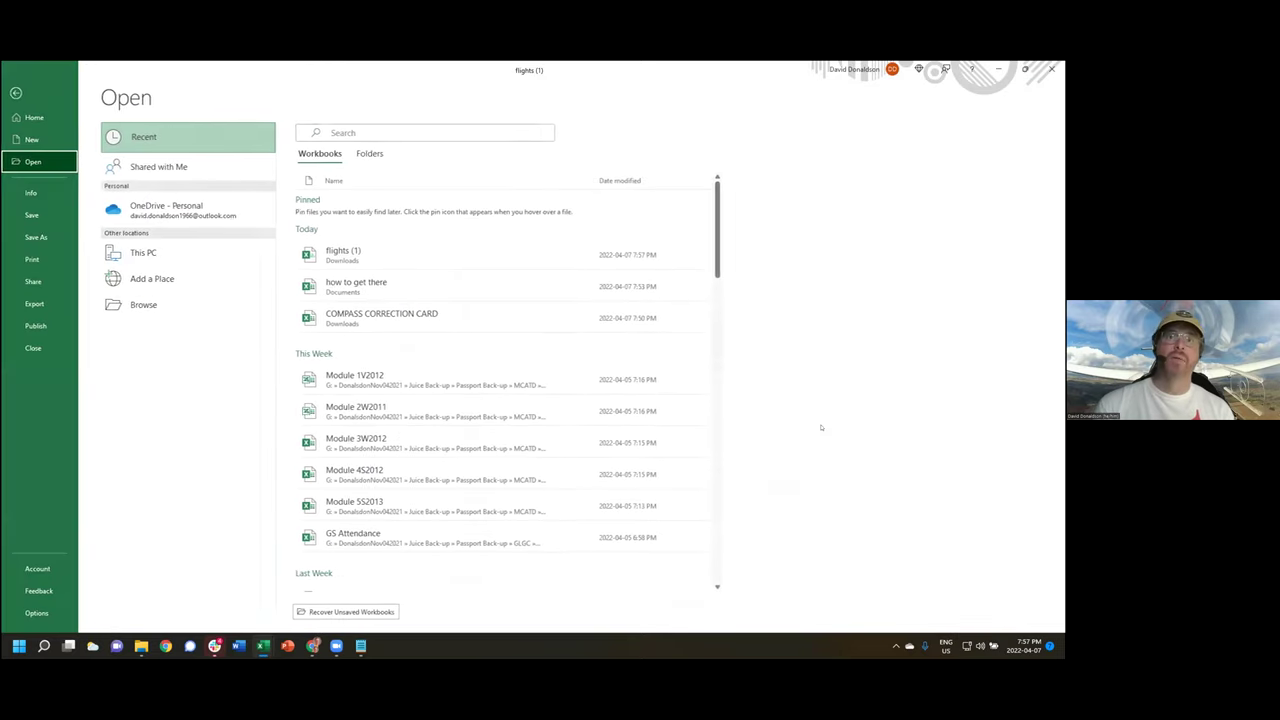
left_click(143, 304)
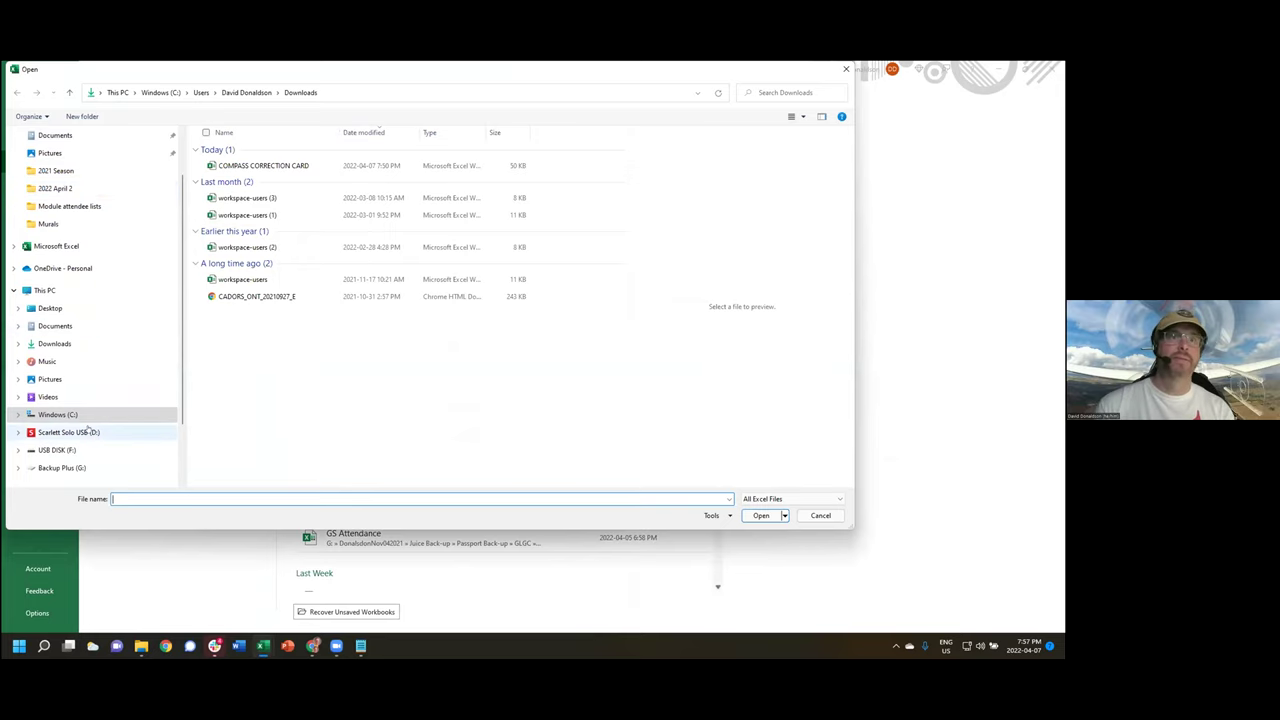
left_click(60, 467)
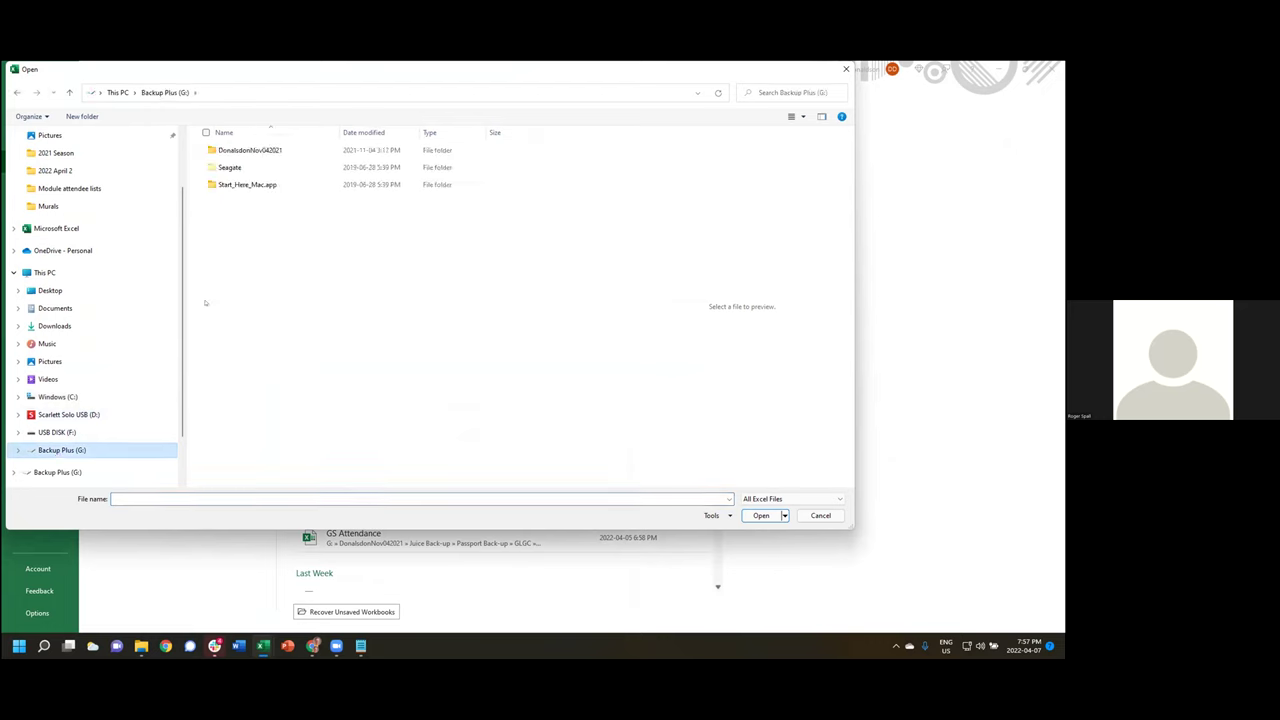
double_click(252, 149)
double_click(245, 341)
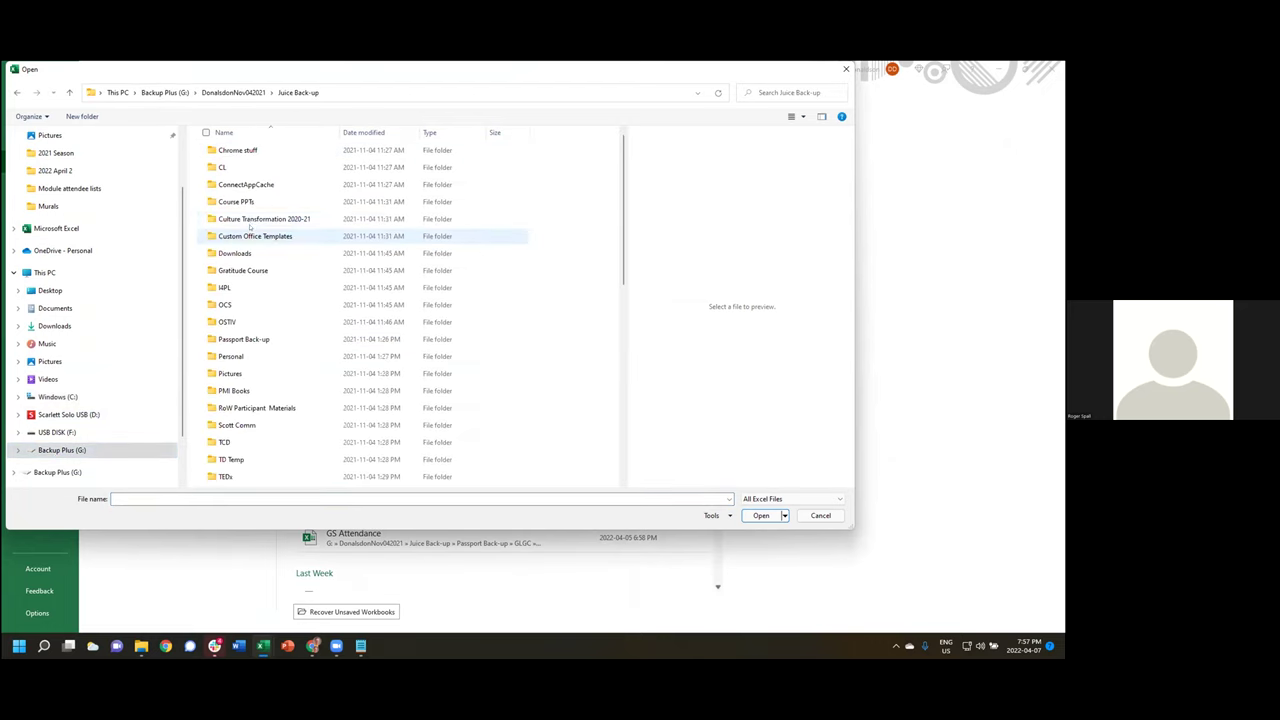
double_click(245, 341)
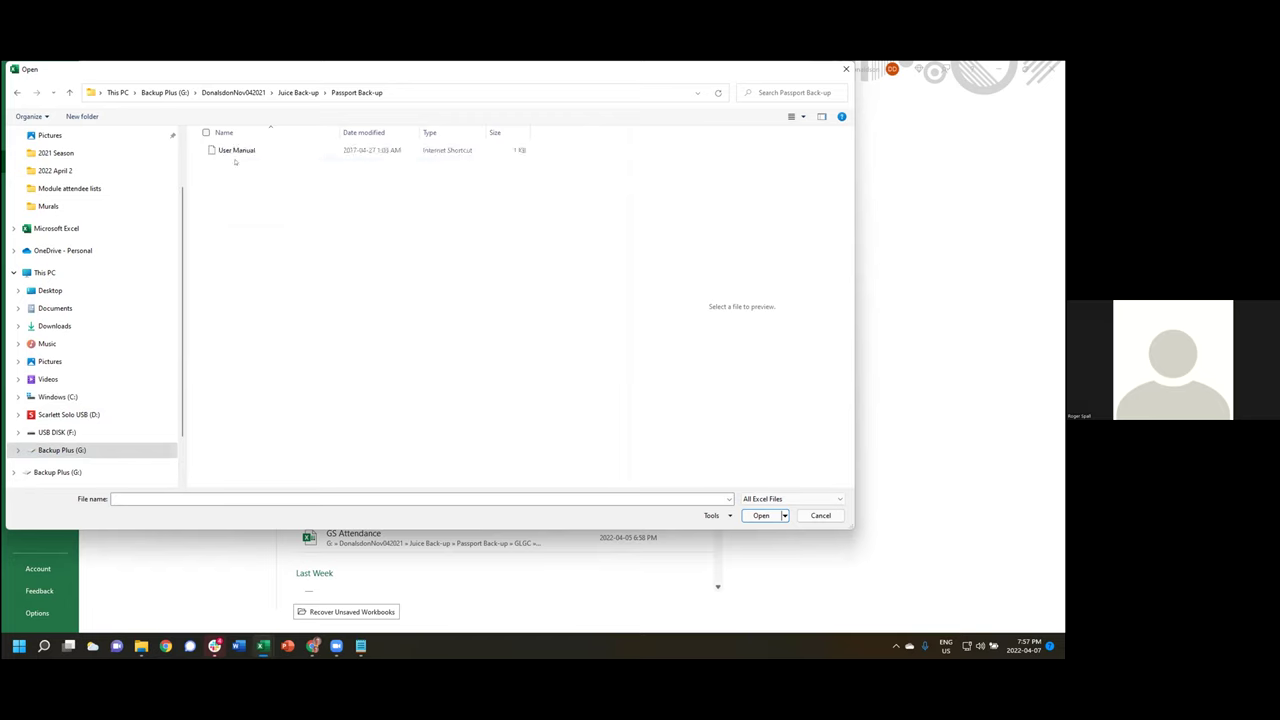
double_click(245, 353)
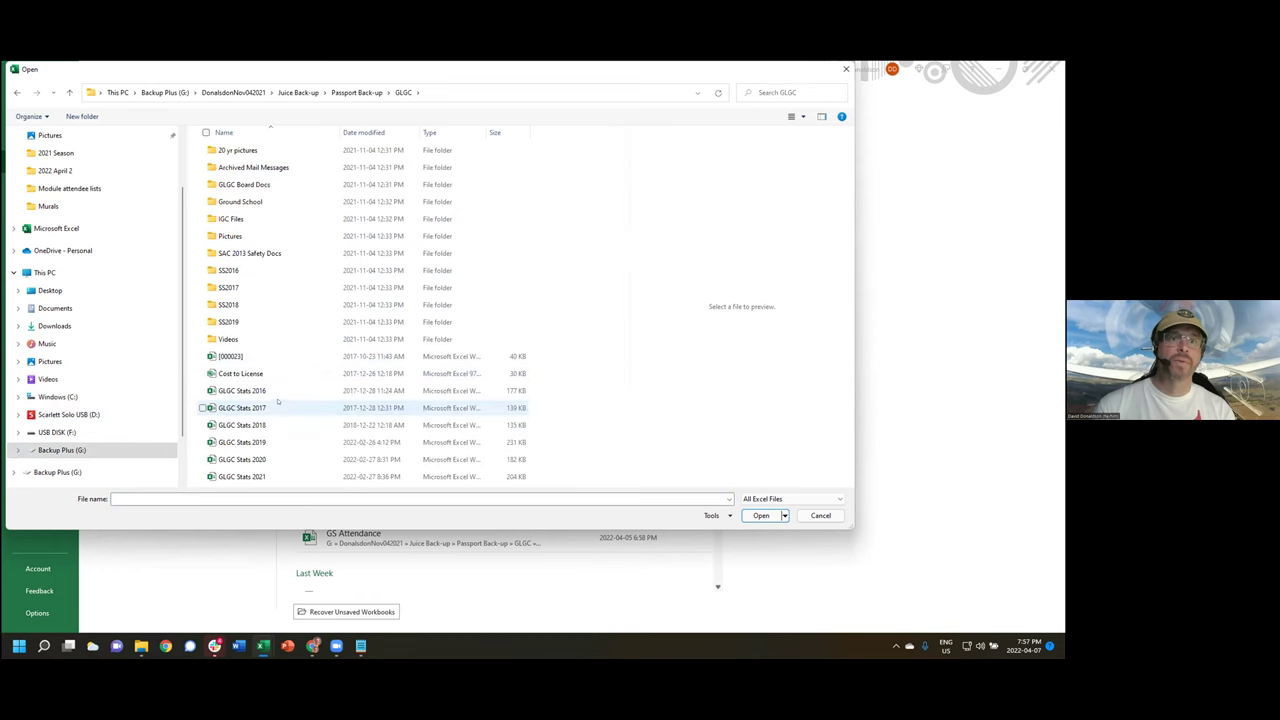
double_click(254, 477)
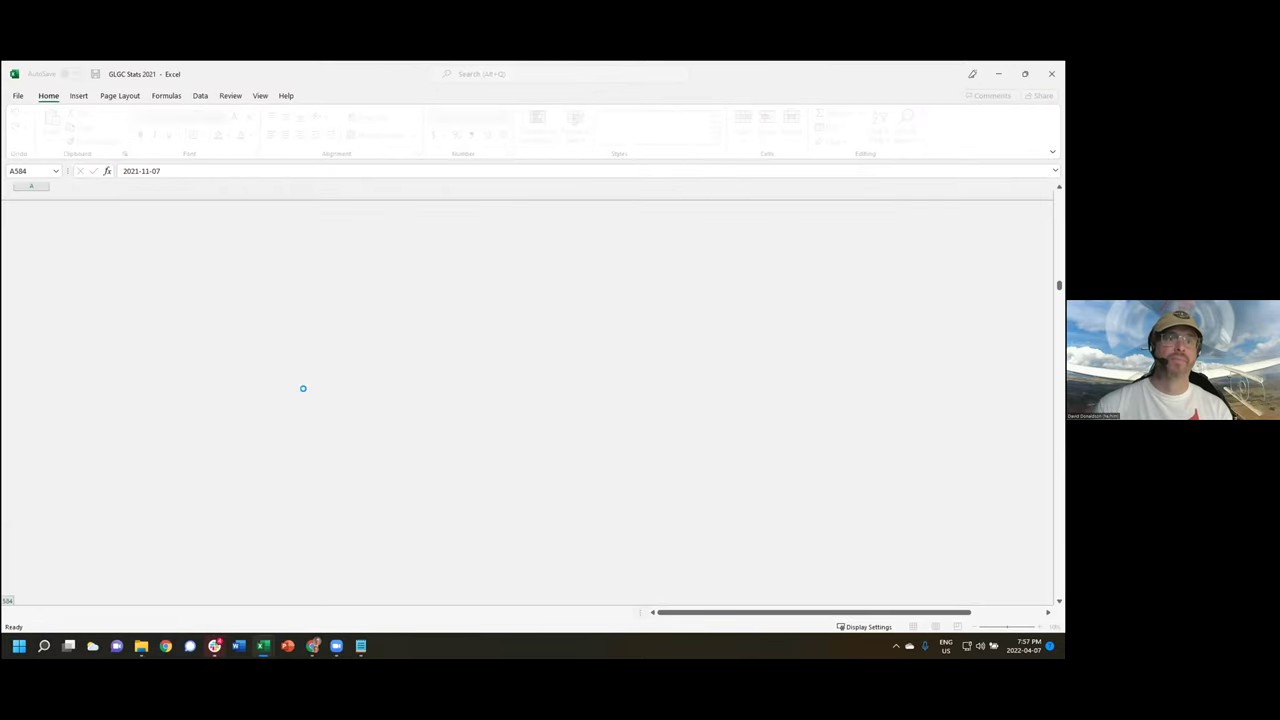
key("Return")
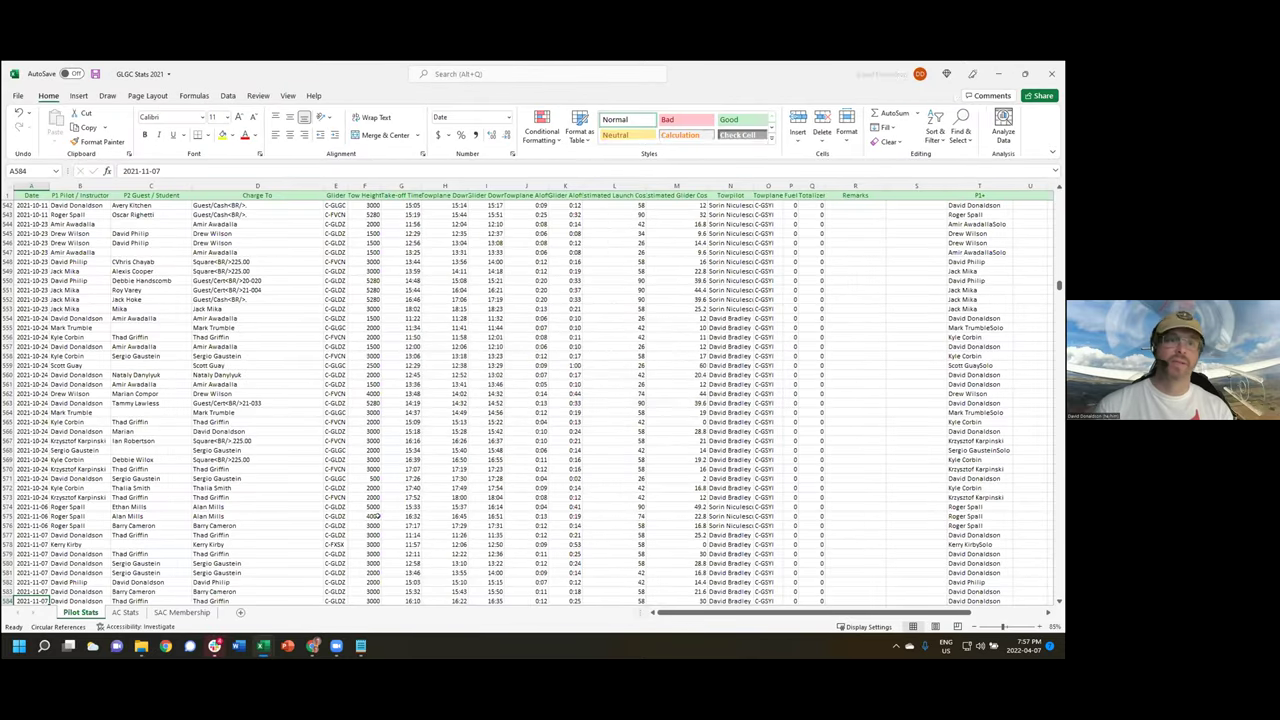
Step: Look through the Pilot Stats flight rows, the aircraft figures on AC Stats and the SAC Membership sheet
scroll(140, 403, "down", 10)
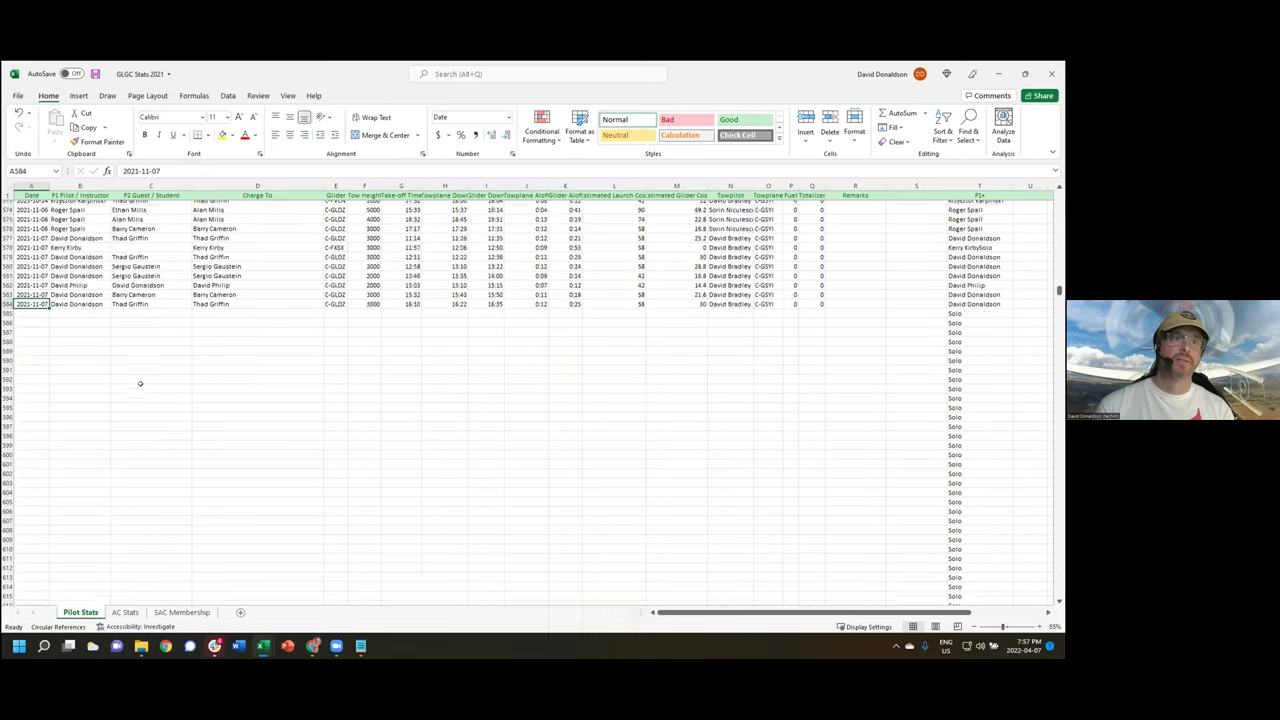
scroll(140, 390, "up", 18)
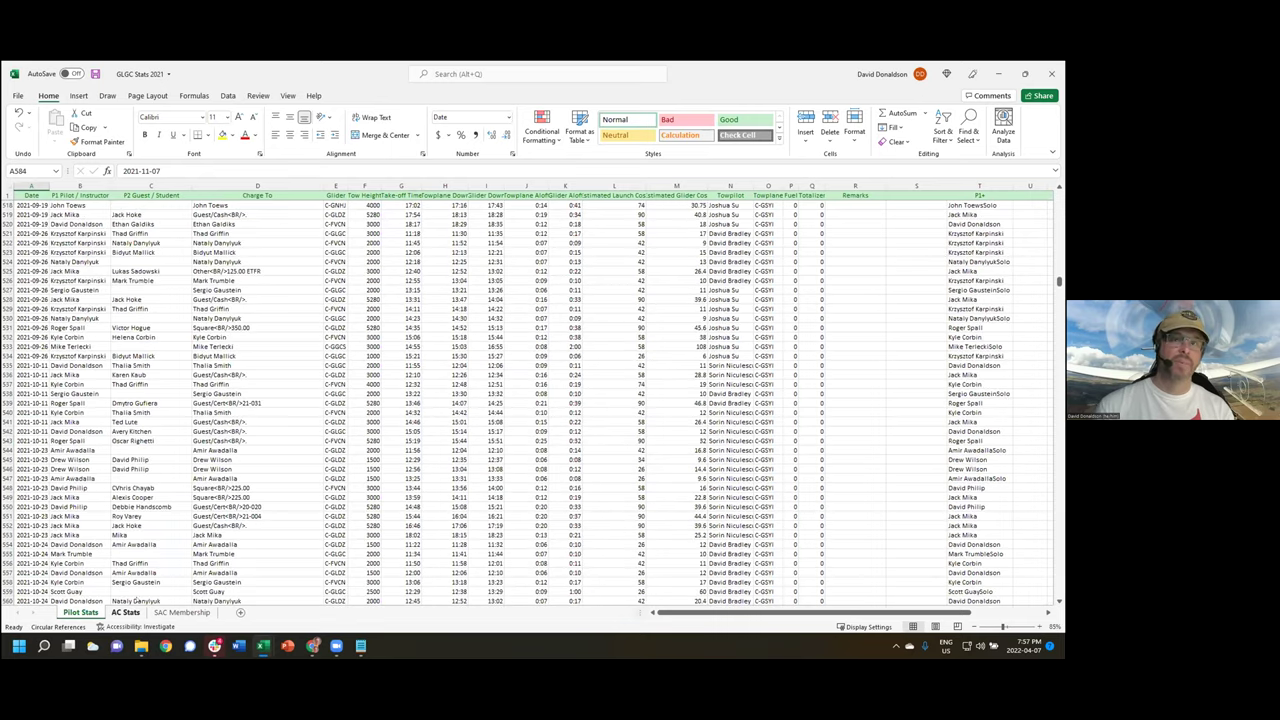
left_click(125, 612)
left_click(386, 402)
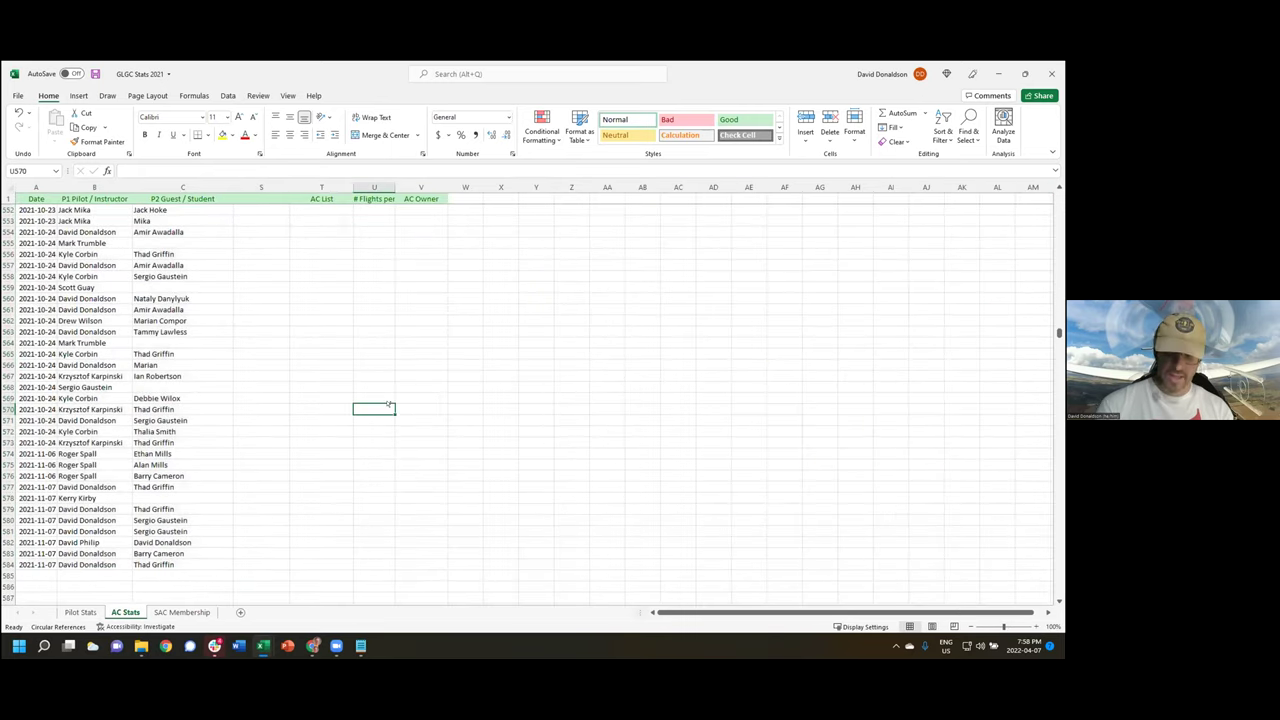
key("ctrl+Home")
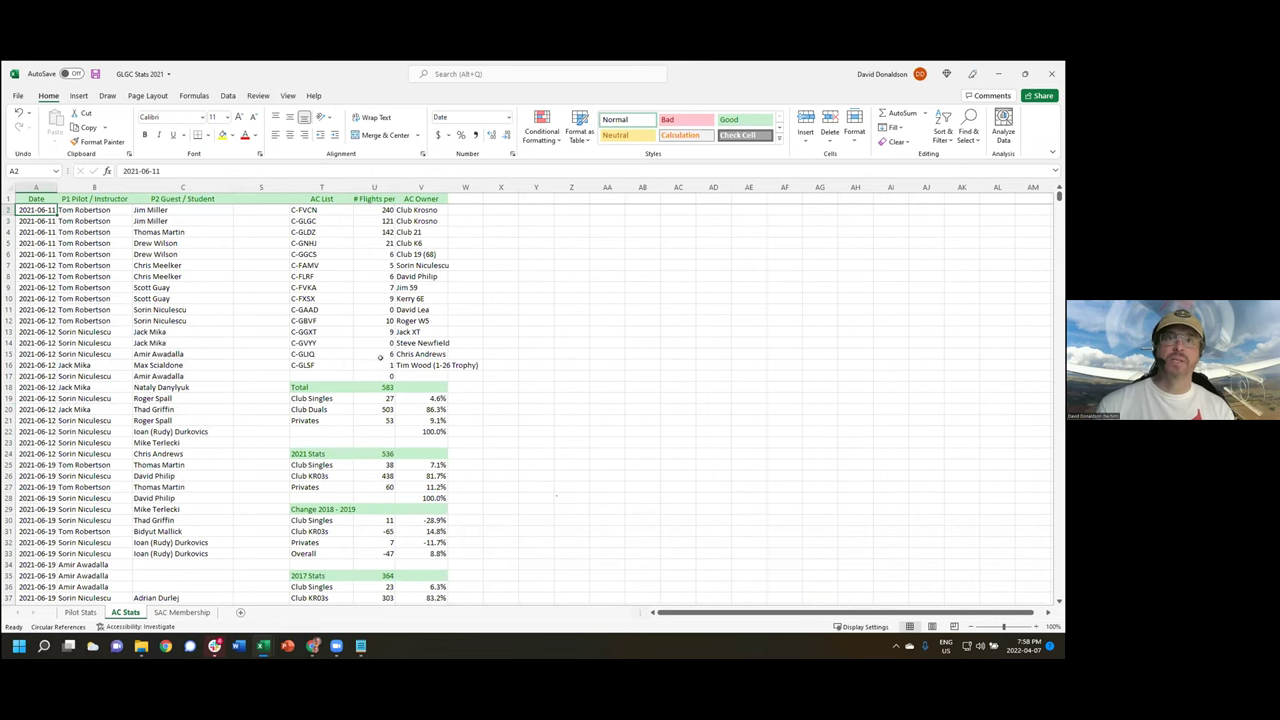
left_click(182, 612)
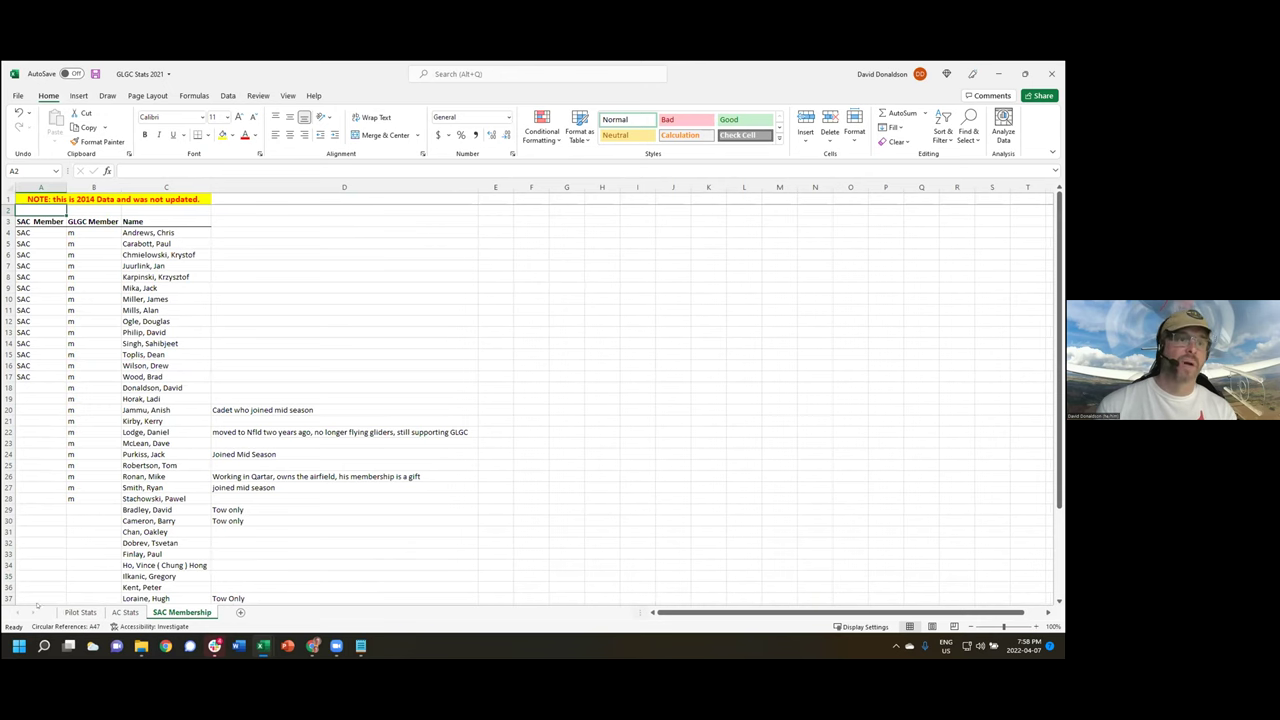
Step: Return to the Pilot Stats sheet and go to the first row of the P1 List flight counts
left_click(74, 612)
left_click(648, 326)
key("ctrl+Home")
key("ctrl+Right")
key("Right")
key("Right")
key("Right")
key("Right")
key("Right")
key("Right")
key("Right")
key("Right")
key("Right")
key("Right")
key("Right")
key("Right")
key("Right")
key("Right")
key("Right")
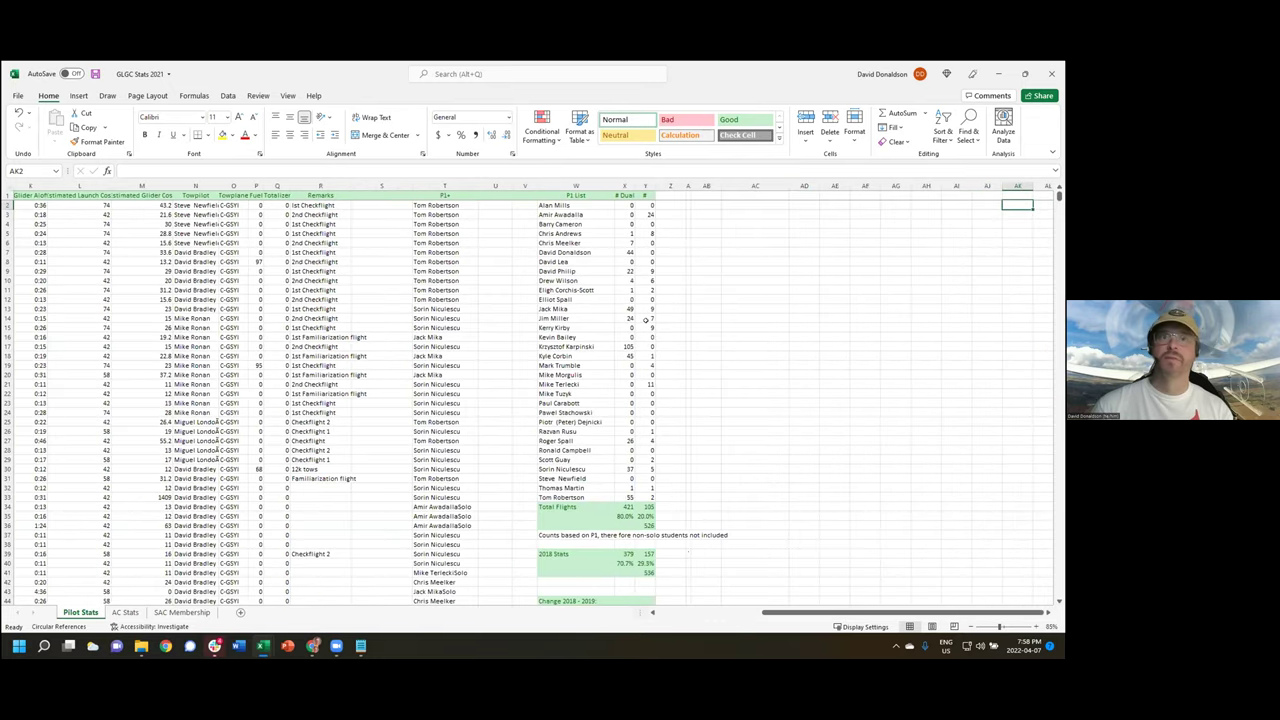
key("Left")
key("Left")
key("Left")
key("Left")
key("Left")
key("Left")
key("Left")
key("Left")
key("Left")
key("Left")
key("Left")
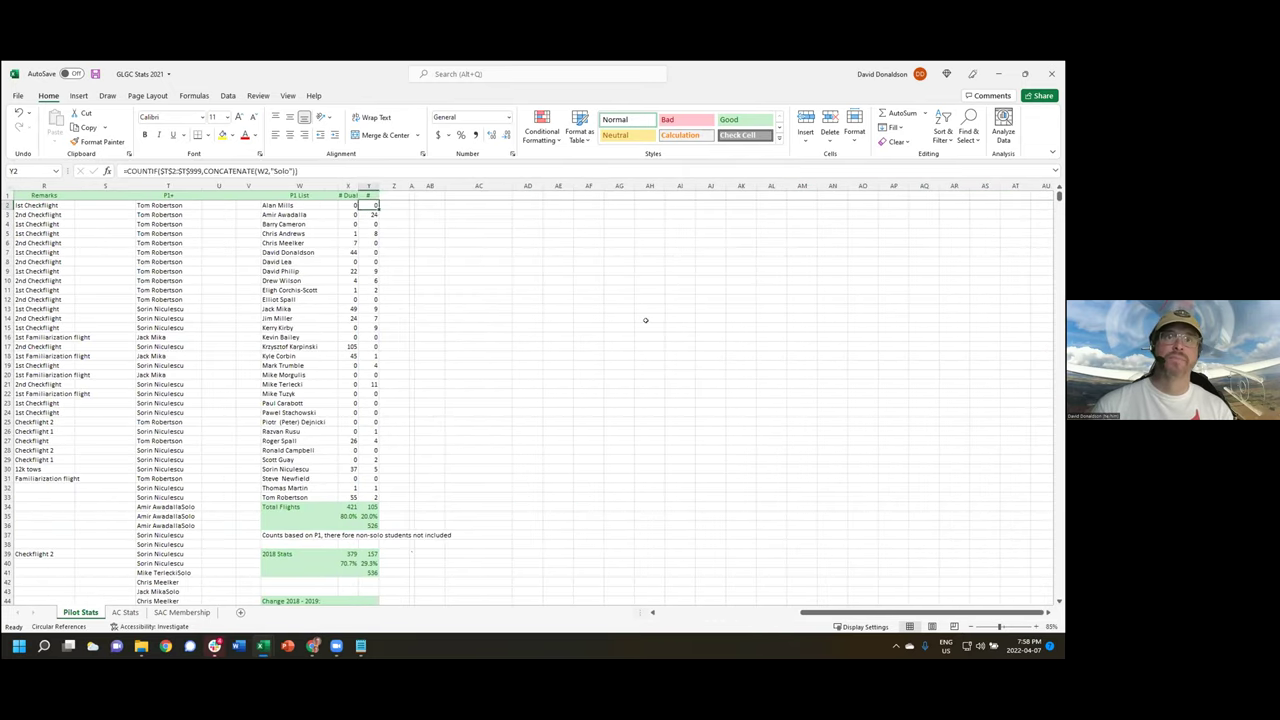
Step: Examine the dual and solo flight counts per pilot down to the Total Flights sum in Y36
key("Down")
key("Down")
key("Down")
key("Down")
key("Down")
key("Right")
key("Right")
key("Left")
key("Down")
key("Down")
key("Down")
key("Down")
key("Down")
key("Down")
key("Down")
key("Down")
key("Down")
key("Down")
key("Down")
key("Down")
key("Down")
key("Down")
key("Down")
key("Down")
key("Down")
key("Down")
key("Down")
key("Down")
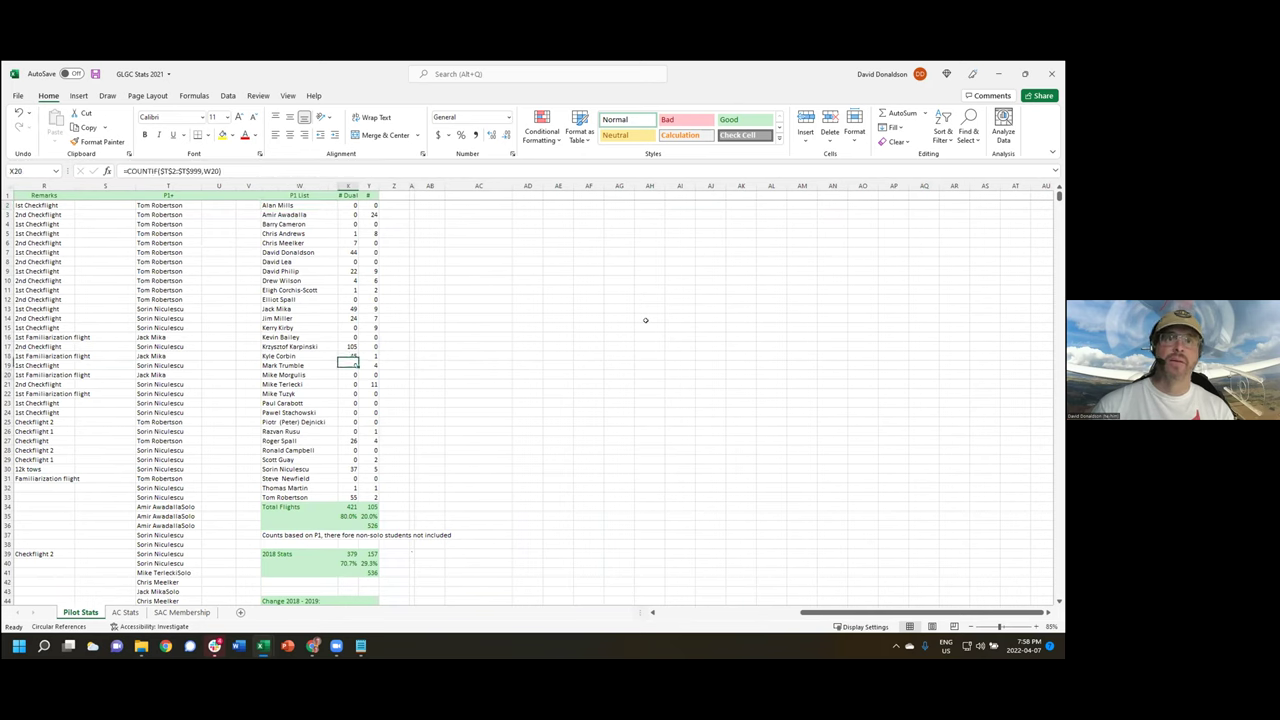
key("Up")
key("Right")
key("Right")
key("Left")
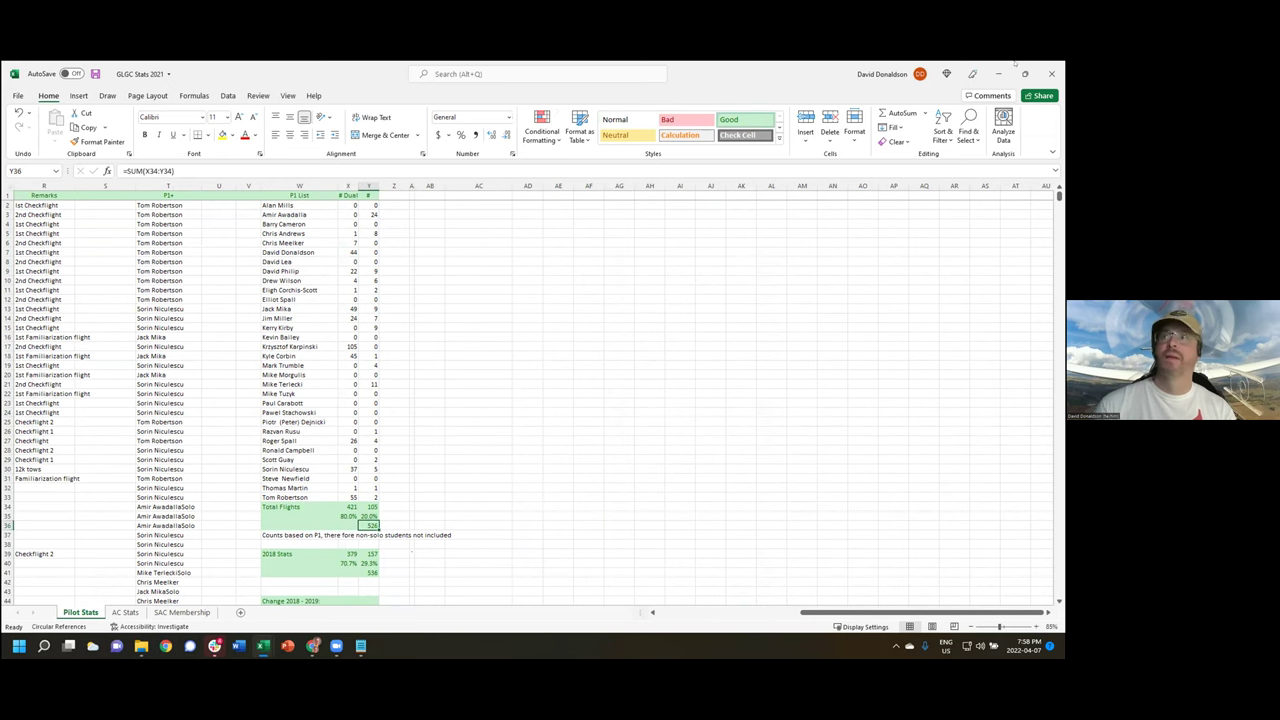
Step: Close the GLGC Stats 2021 workbook and the exported flights (1).csv without saving changes
left_click(1051, 73)
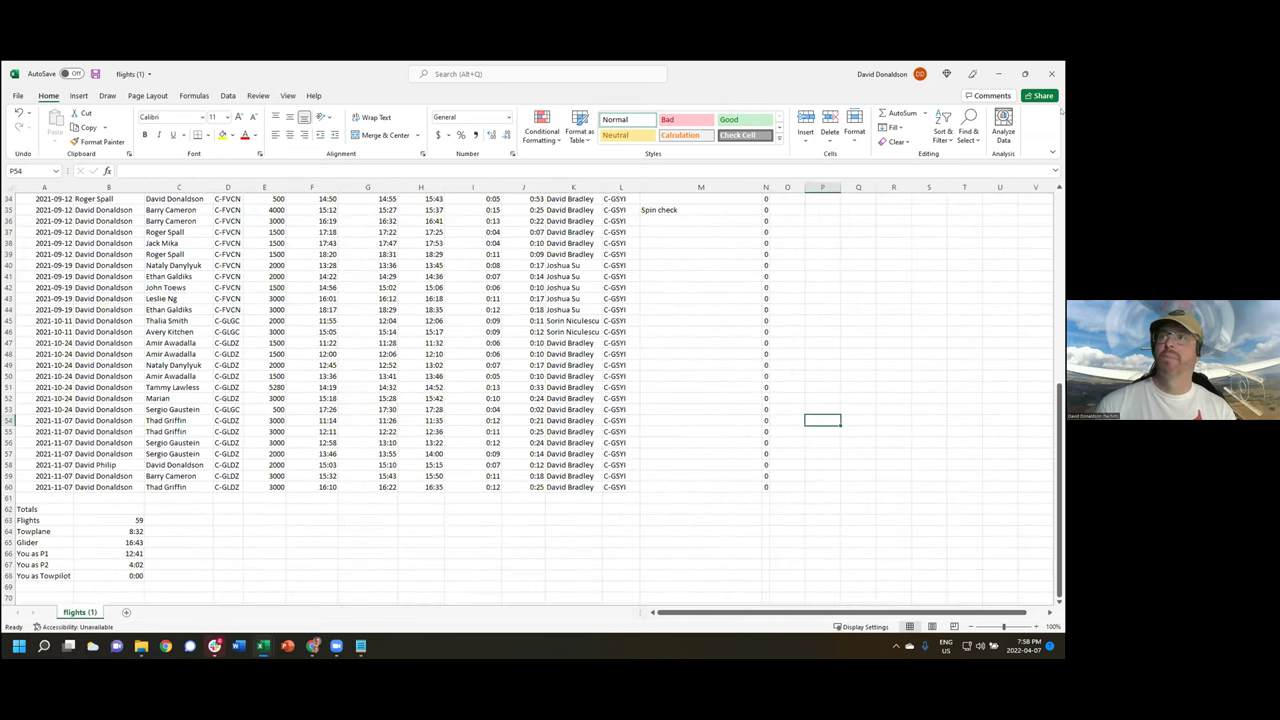
left_click(1051, 73)
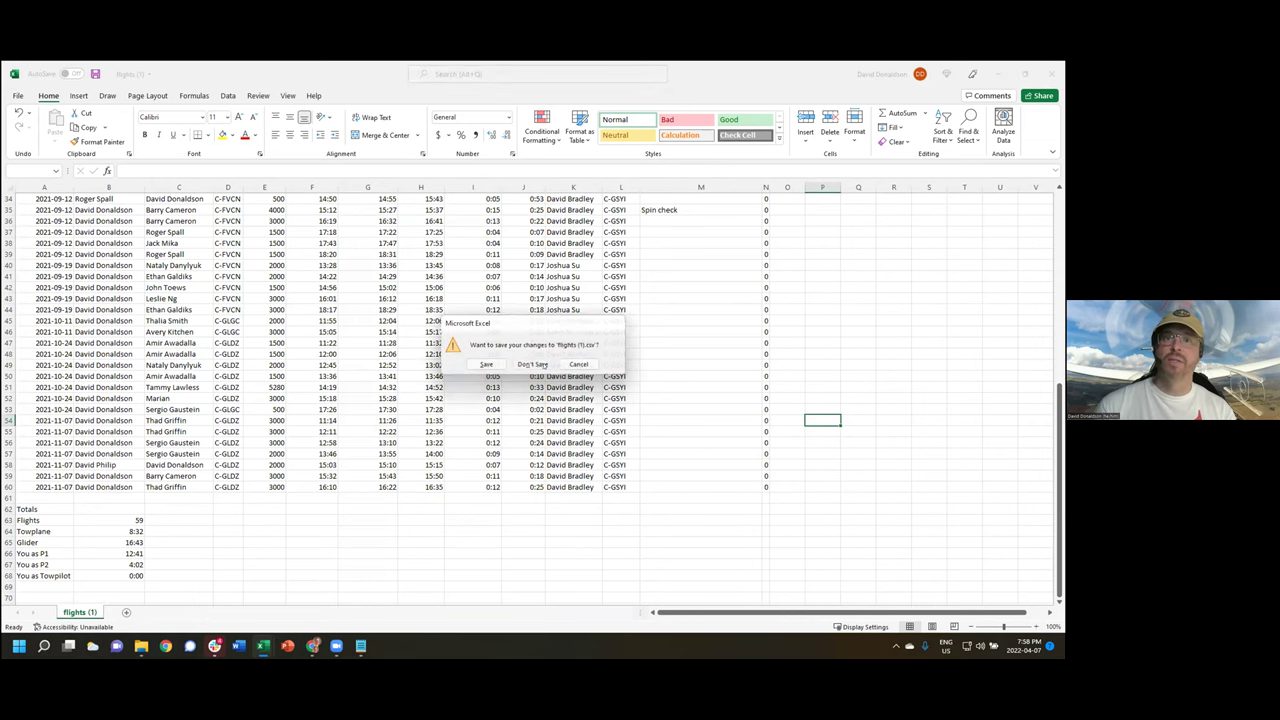
left_click(532, 364)
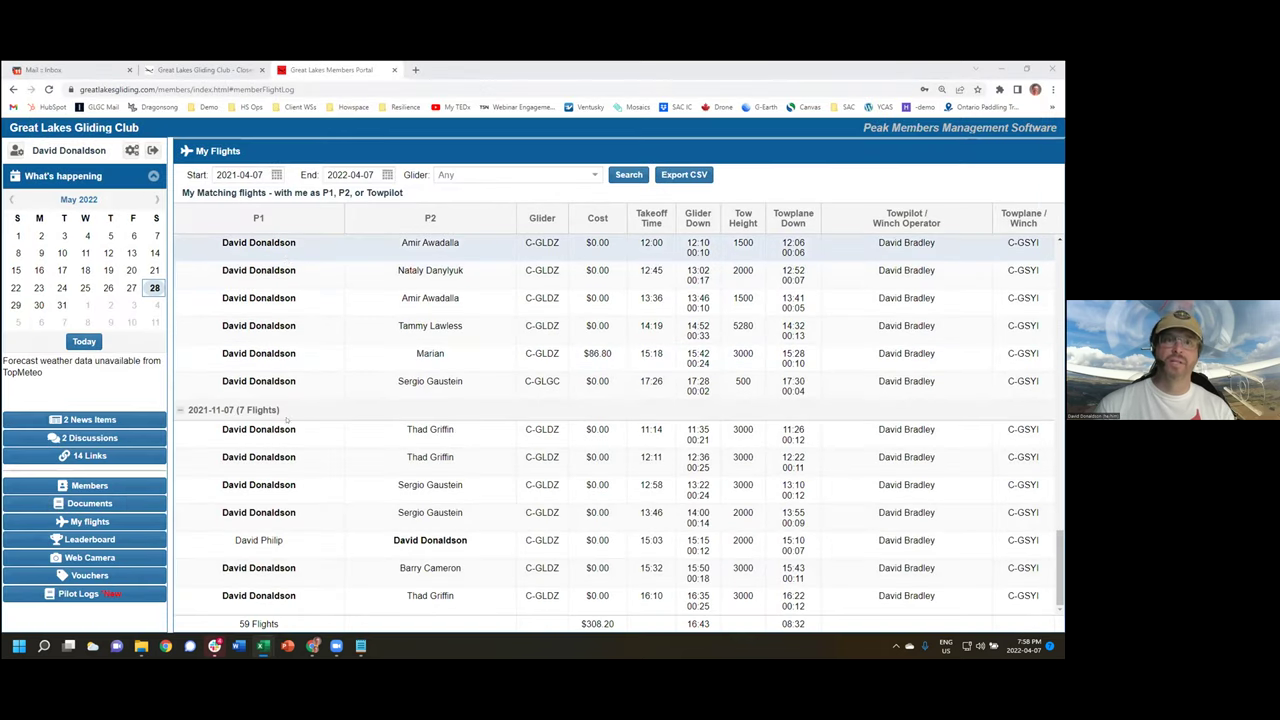
Step: Search My Flights in the members portal for flights on the glider 59 : K6CR
left_click(592, 174)
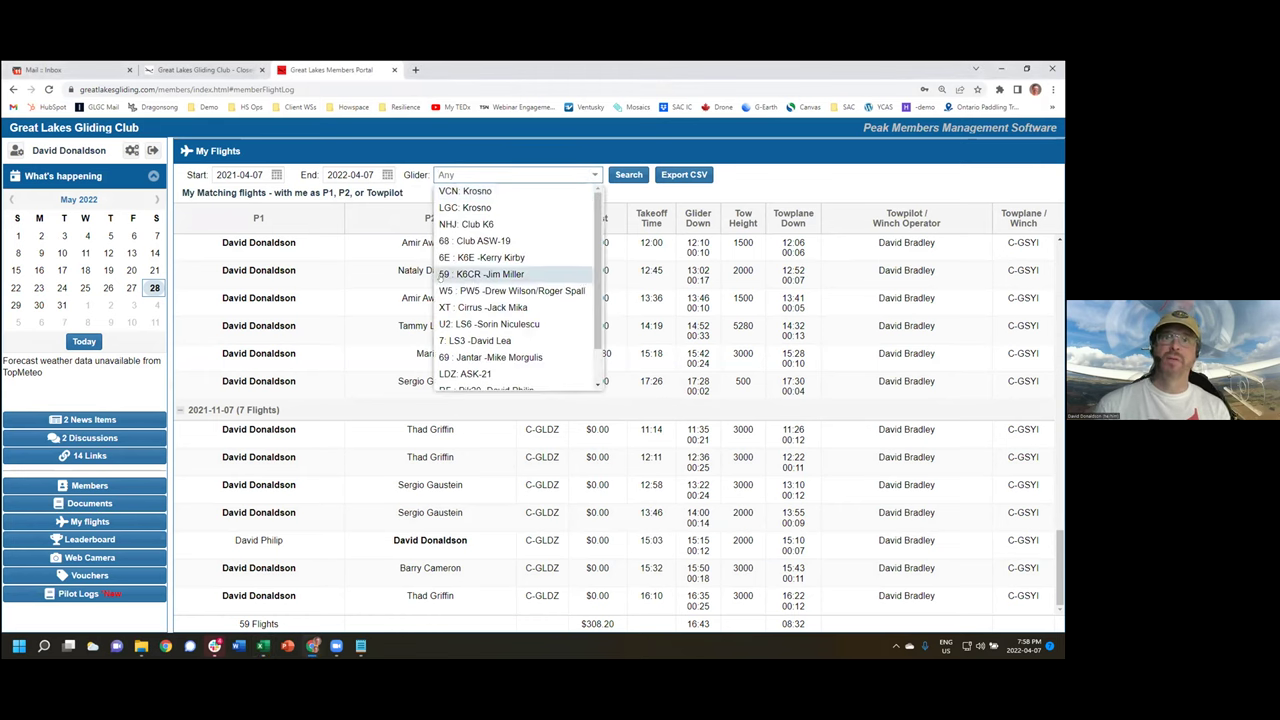
left_click(470, 274)
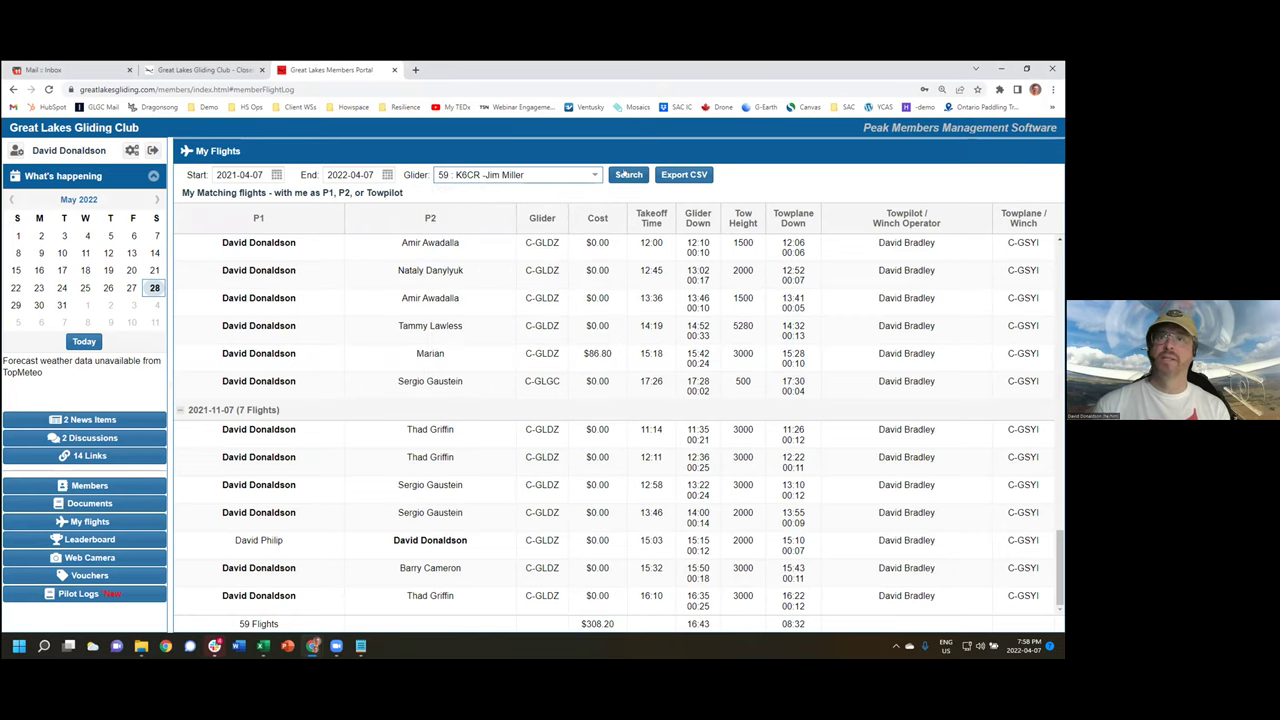
left_click(623, 174)
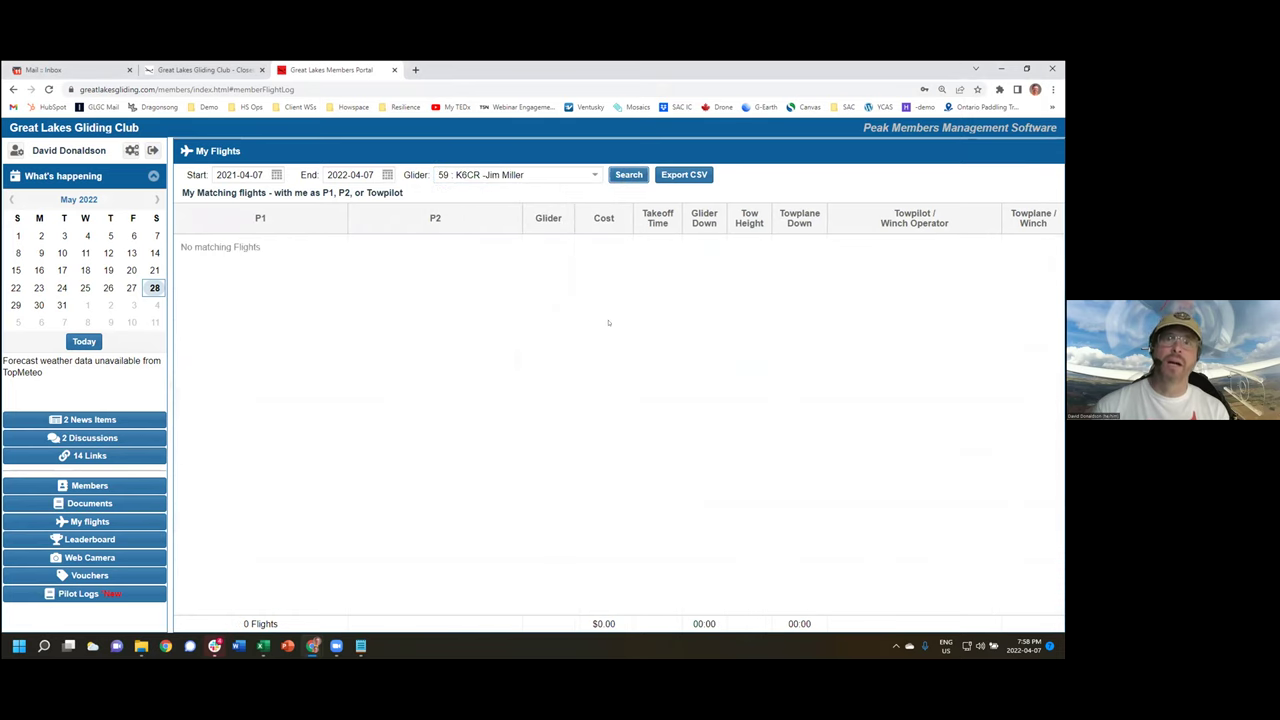
Step: Search My Flights for the VCN: Krosno glider and look through the matching flights
left_click(590, 176)
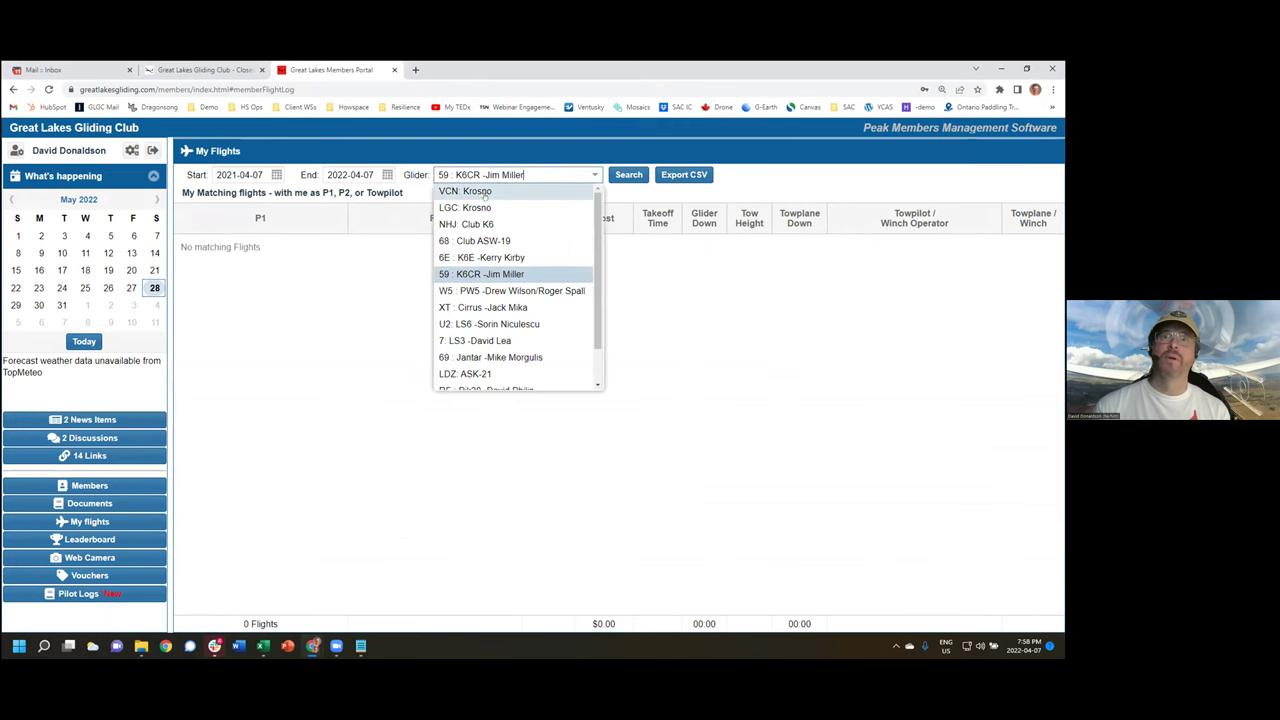
left_click(482, 192)
left_click(616, 175)
scroll(509, 331, "down", 10)
scroll(509, 331, "down", 3)
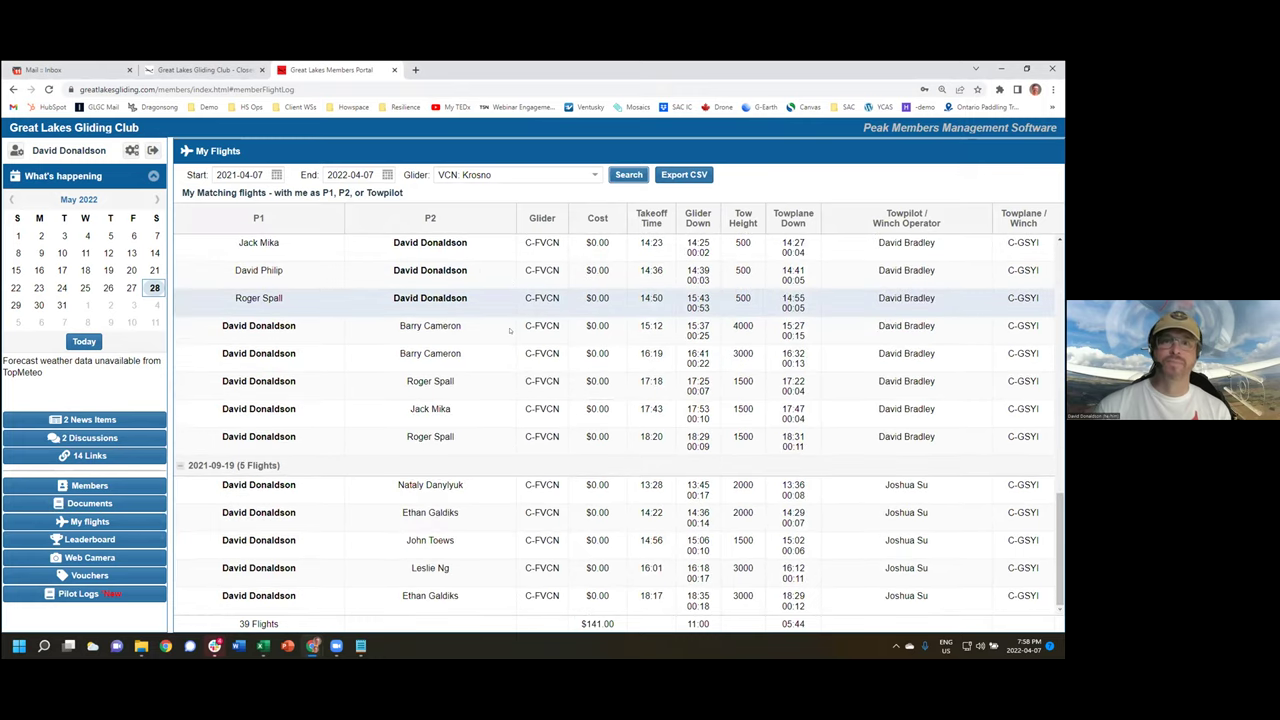
scroll(509, 331, "up", 10)
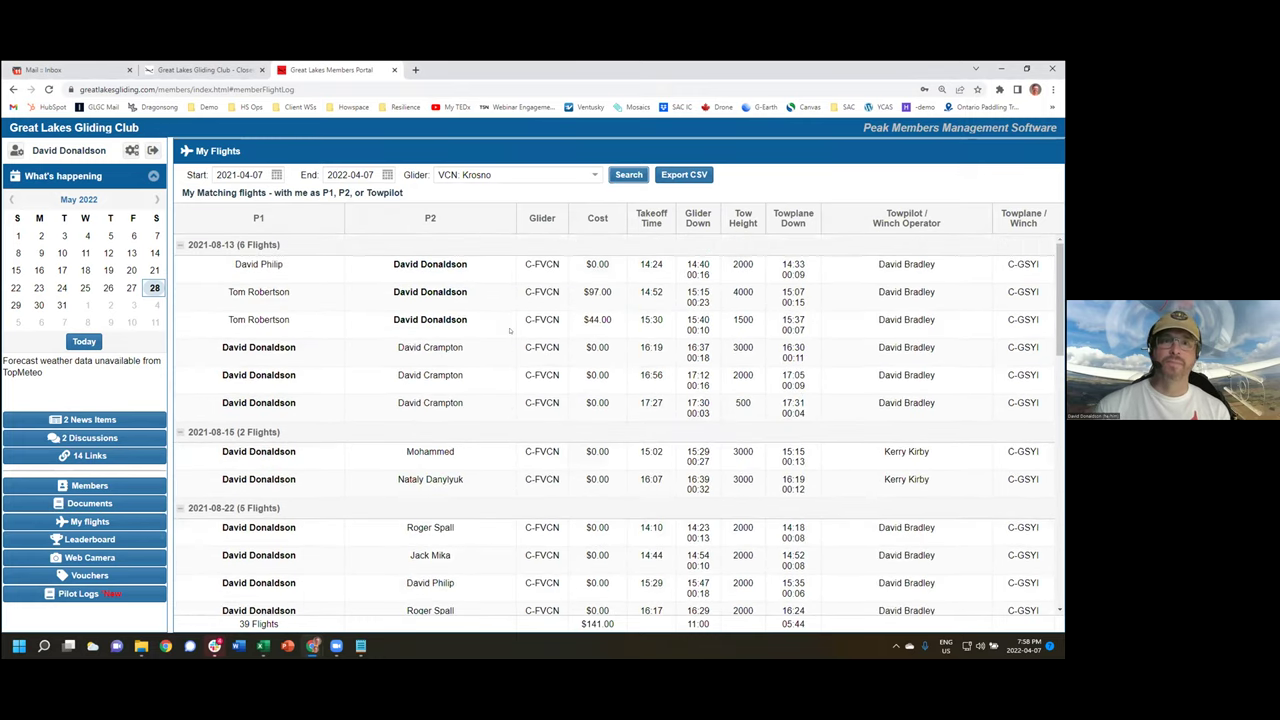
Step: Clear the glider filter back to Any and rerun the My Flights search
left_click(592, 176)
scroll(564, 264, "down", 1)
scroll(564, 264, "up", 1)
left_click_drag(492, 175, 440, 175)
key("BackSpace")
left_click(628, 174)
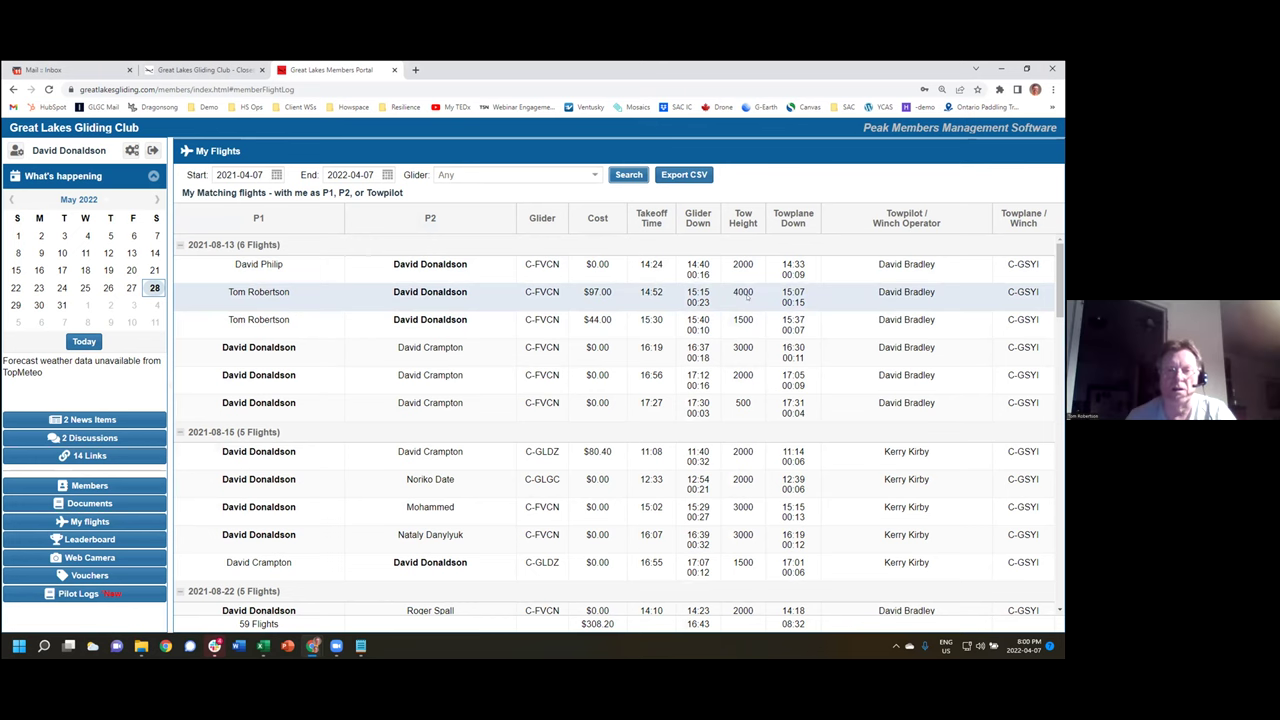
Step: Enlarge the flight list, restore the page to its default zoom and look over the flights by date
key("ctrl+plus")
key("ctrl+plus")
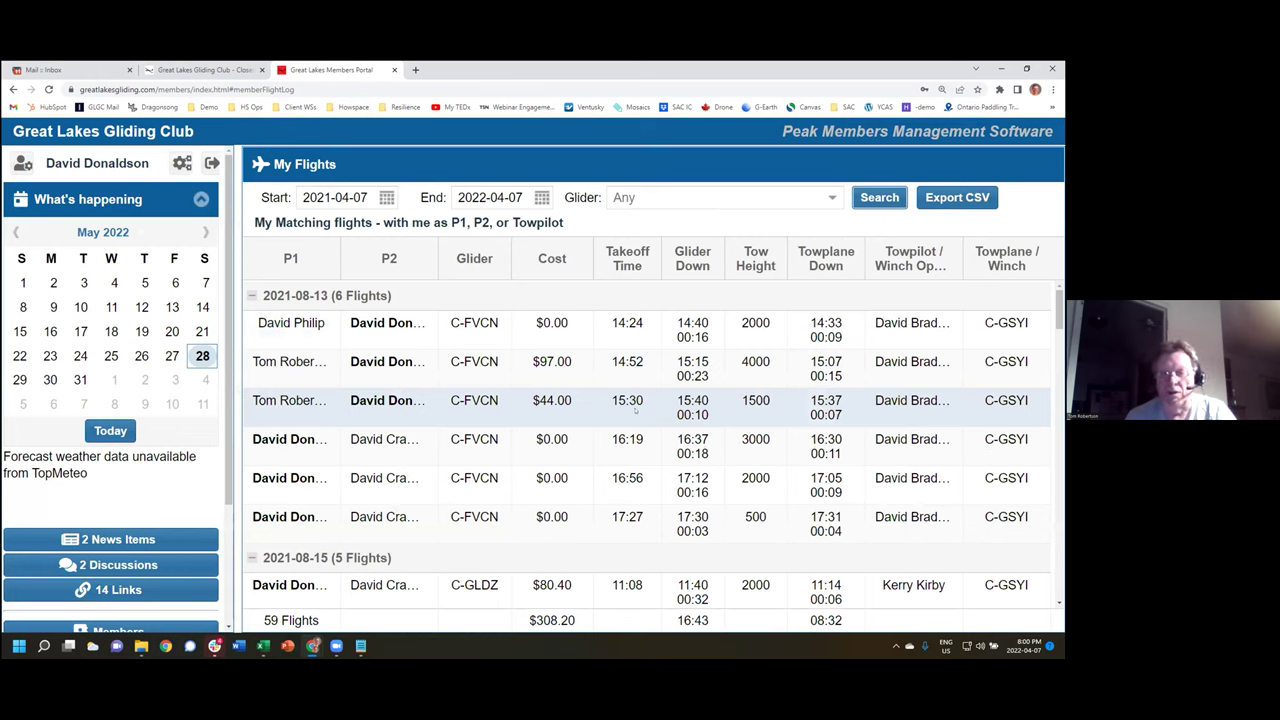
key("ctrl+0")
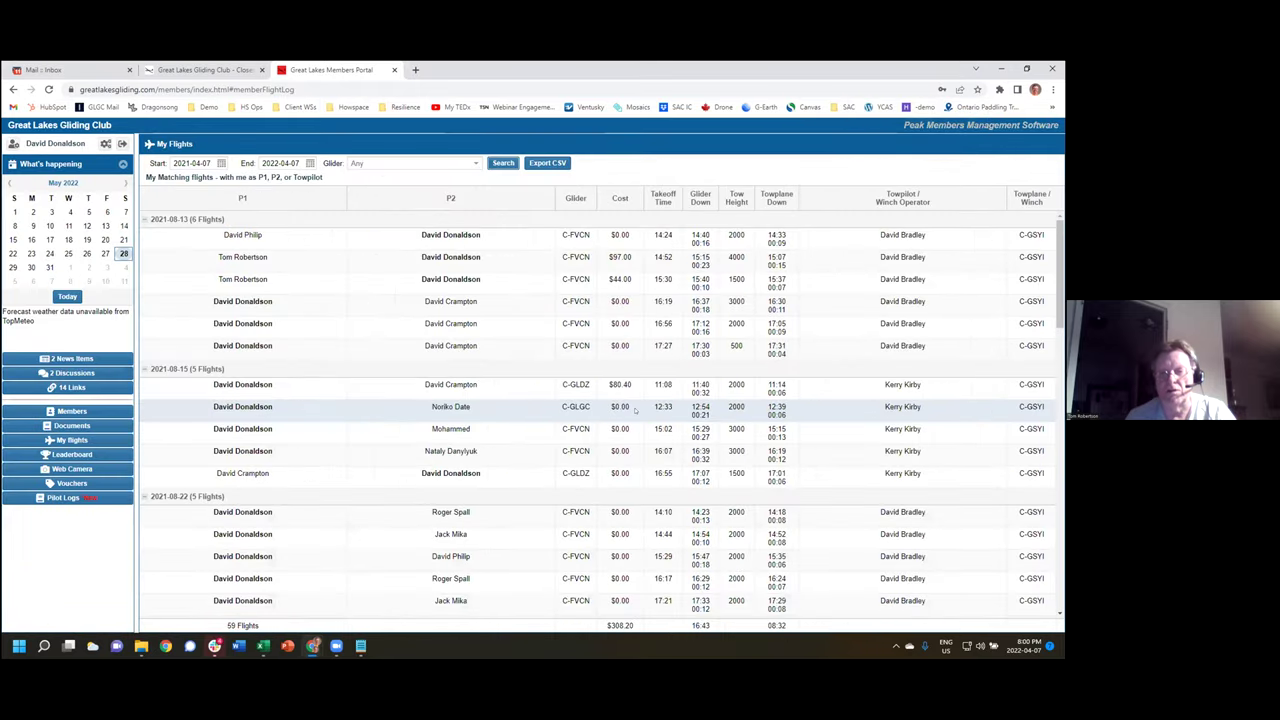
scroll(614, 407, "down", 10)
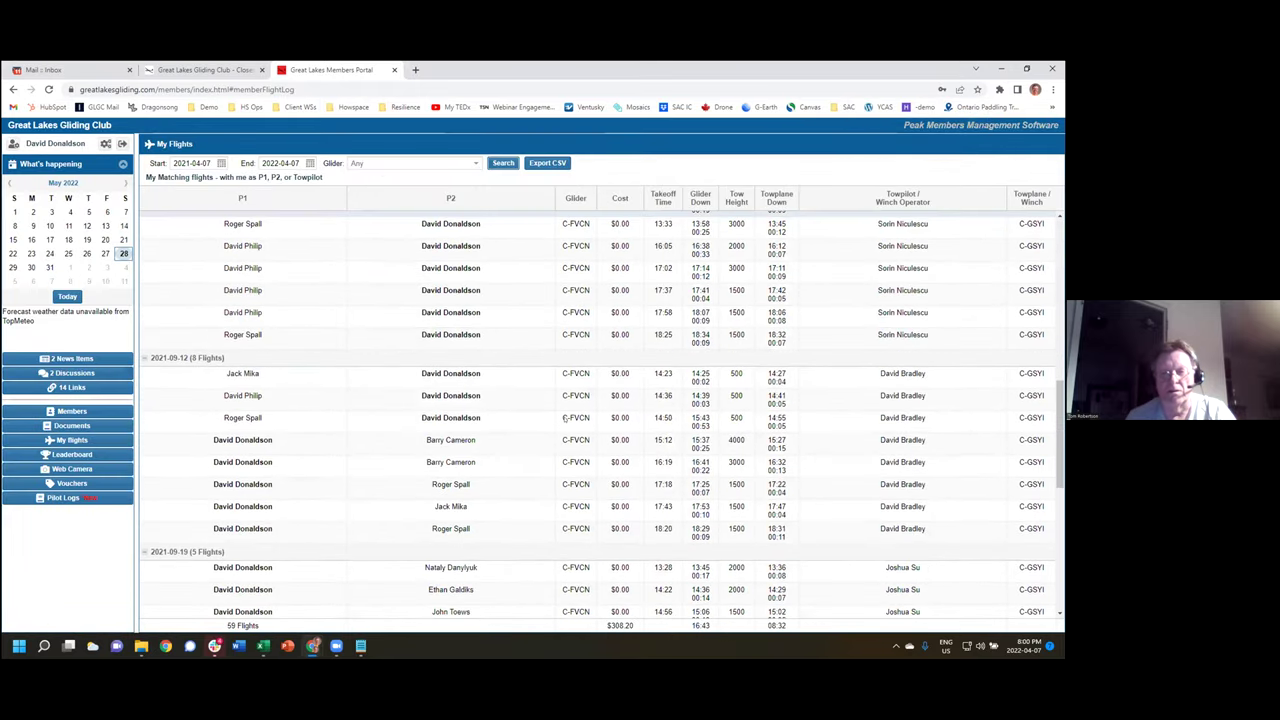
scroll(564, 418, "up", 10)
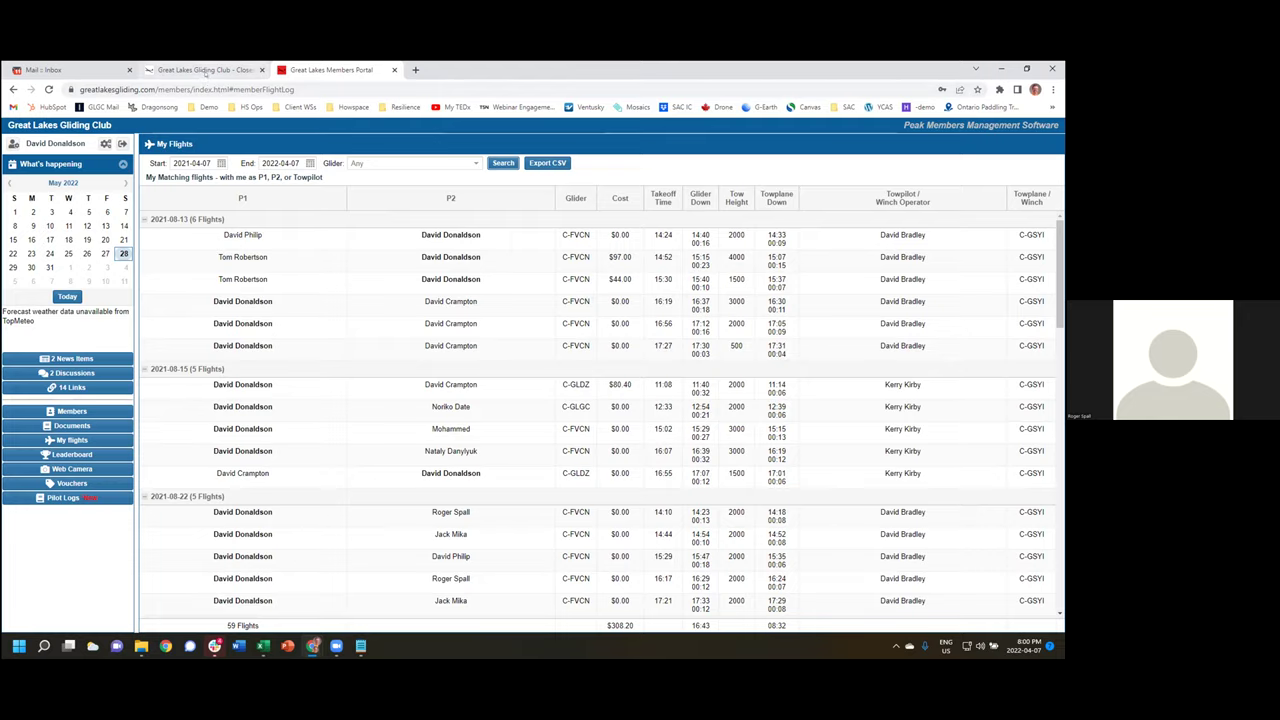
Step: Open the Become a Member page on the club's public website and review the membership dues and members flying charges
left_click(205, 70)
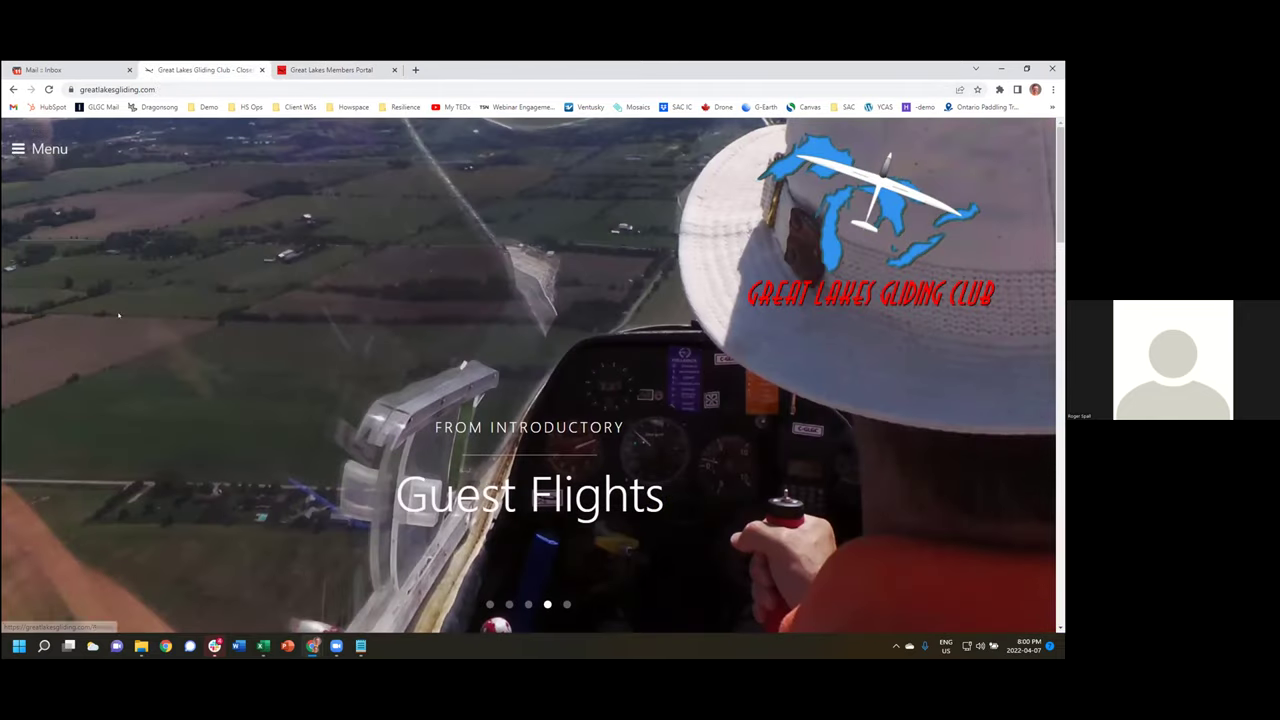
left_click(19, 149)
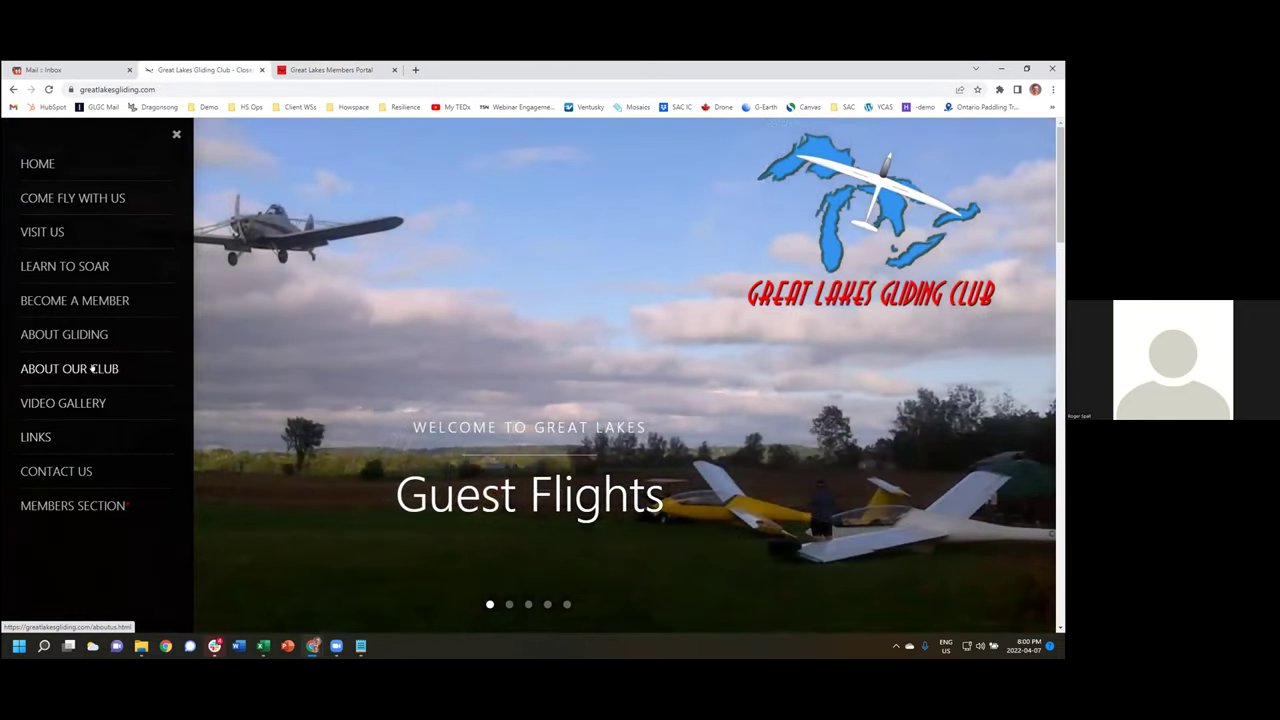
left_click(69, 301)
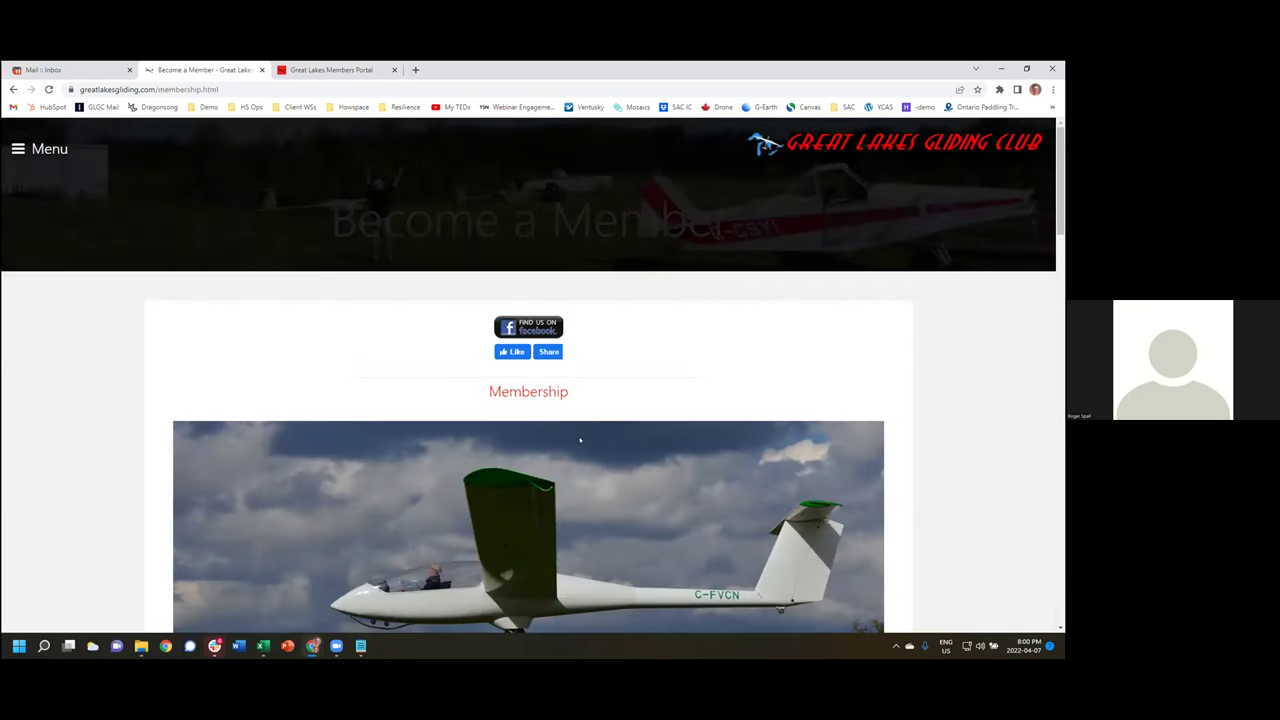
scroll(579, 440, "down", 15)
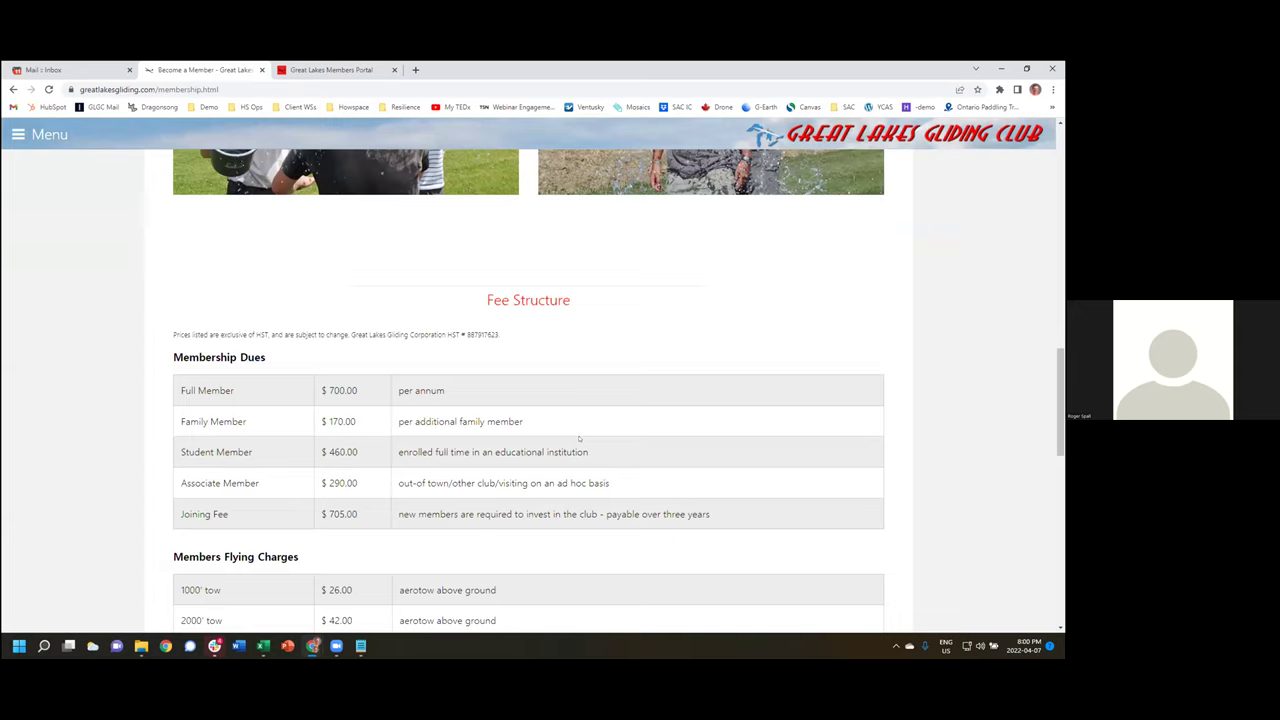
scroll(579, 438, "down", 2)
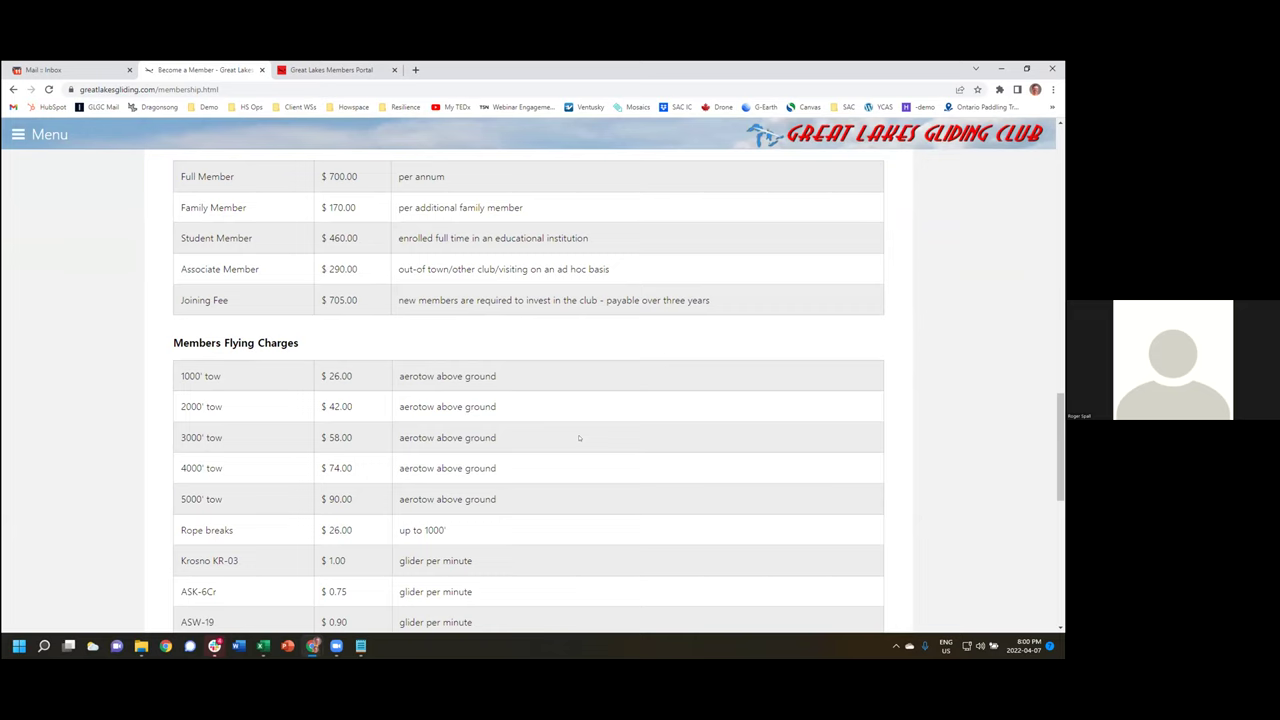
scroll(579, 438, "down", 1)
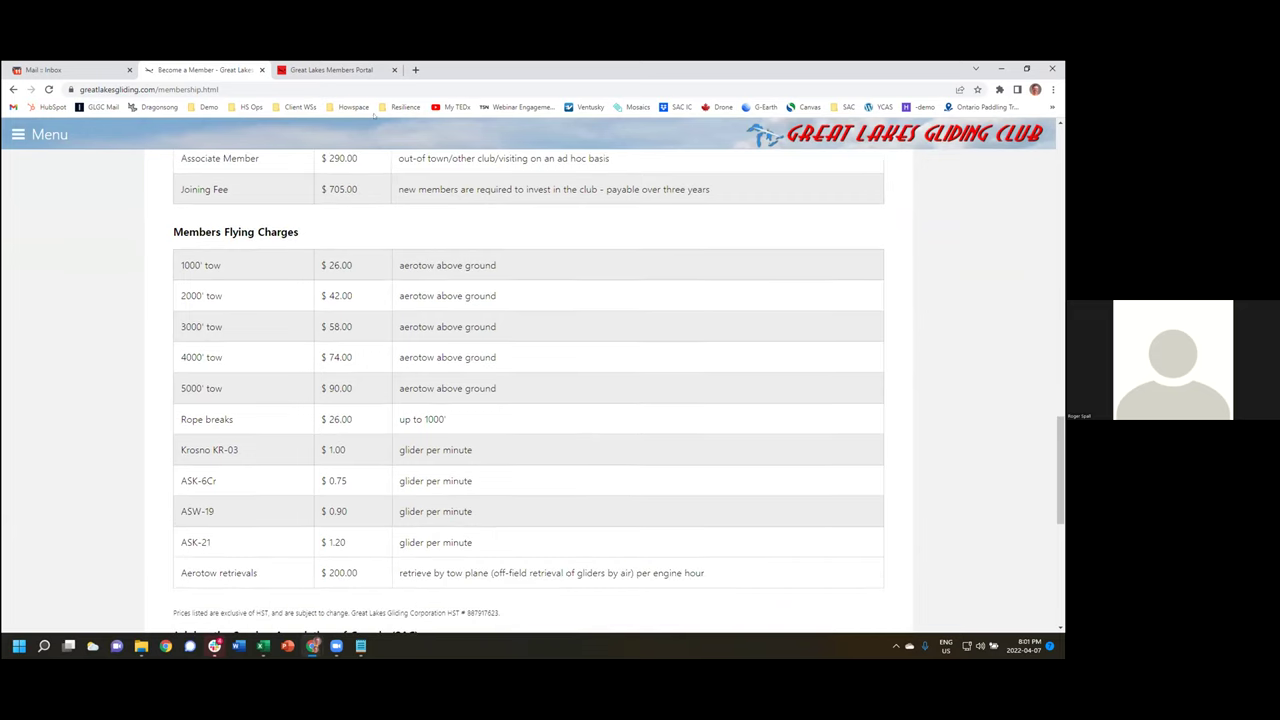
Step: Return to the members portal and review the costs and times in the My Flights list through 2021-11-07
left_click(301, 72)
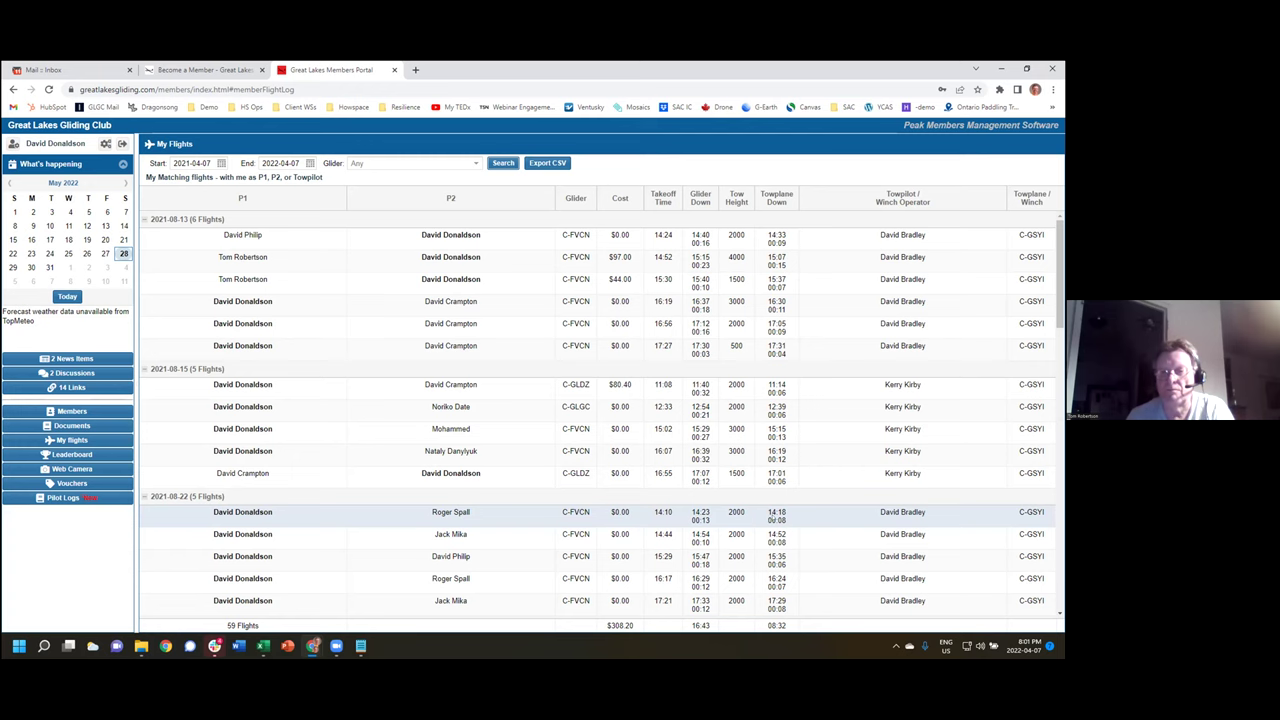
scroll(673, 507, "down", 15)
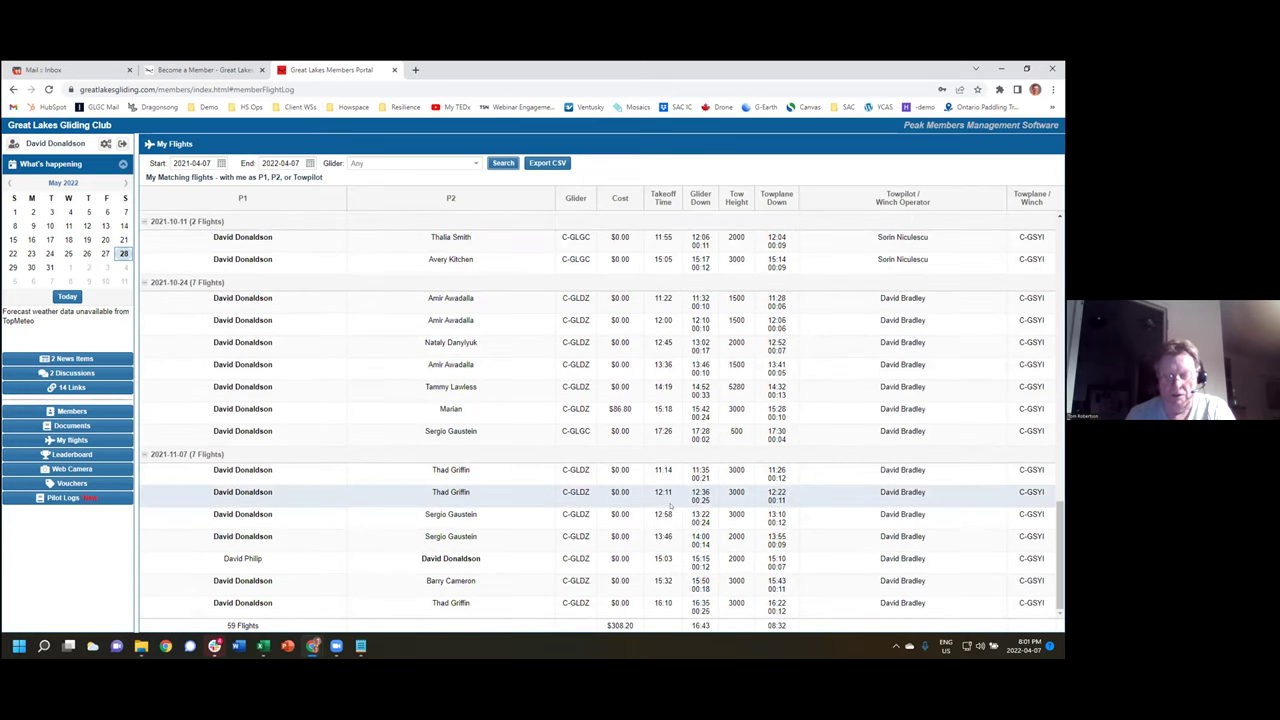
scroll(670, 507, "up", 3)
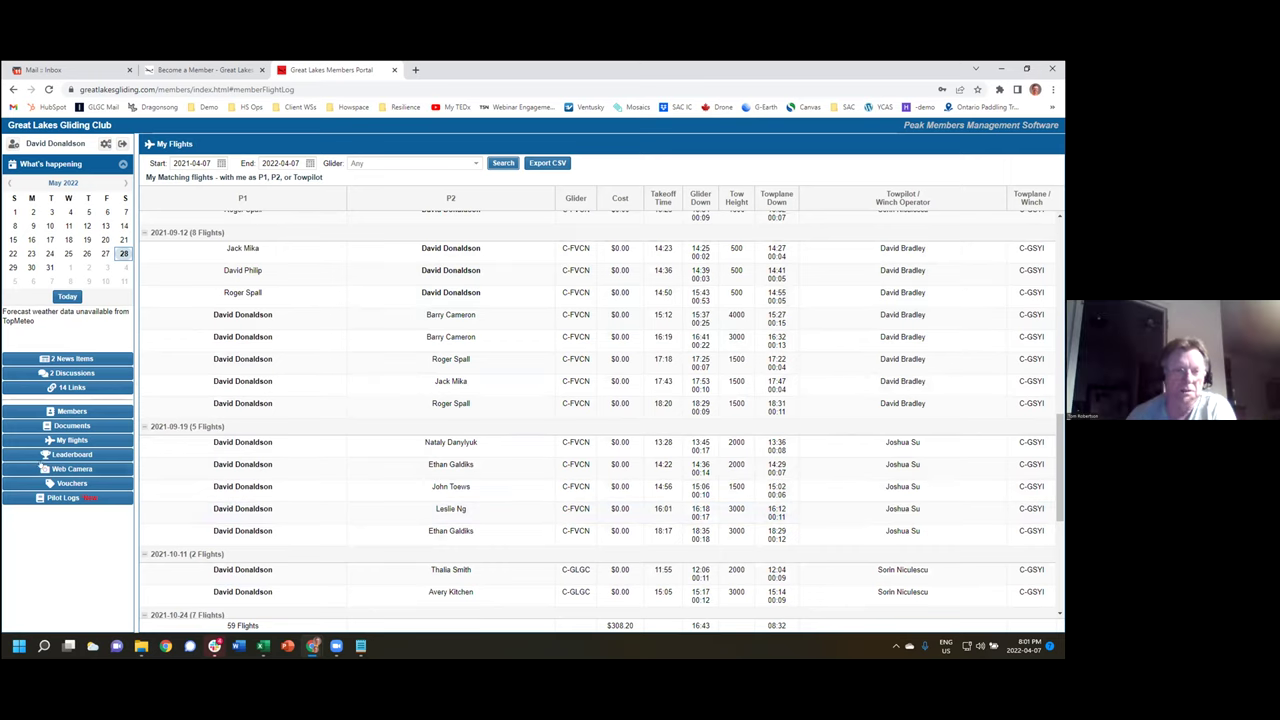
Step: View the Leaderboard page, open the Web Camera page and look through the most recent airfield images
left_click(61, 455)
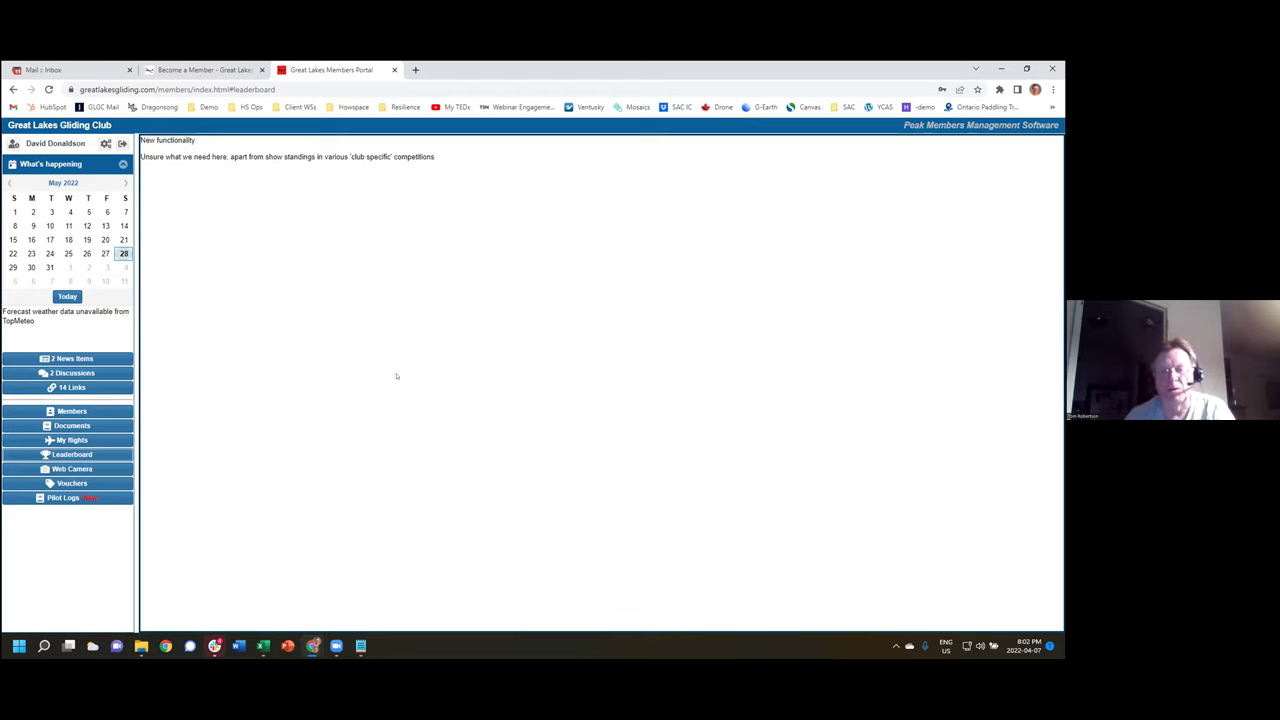
left_click(94, 468)
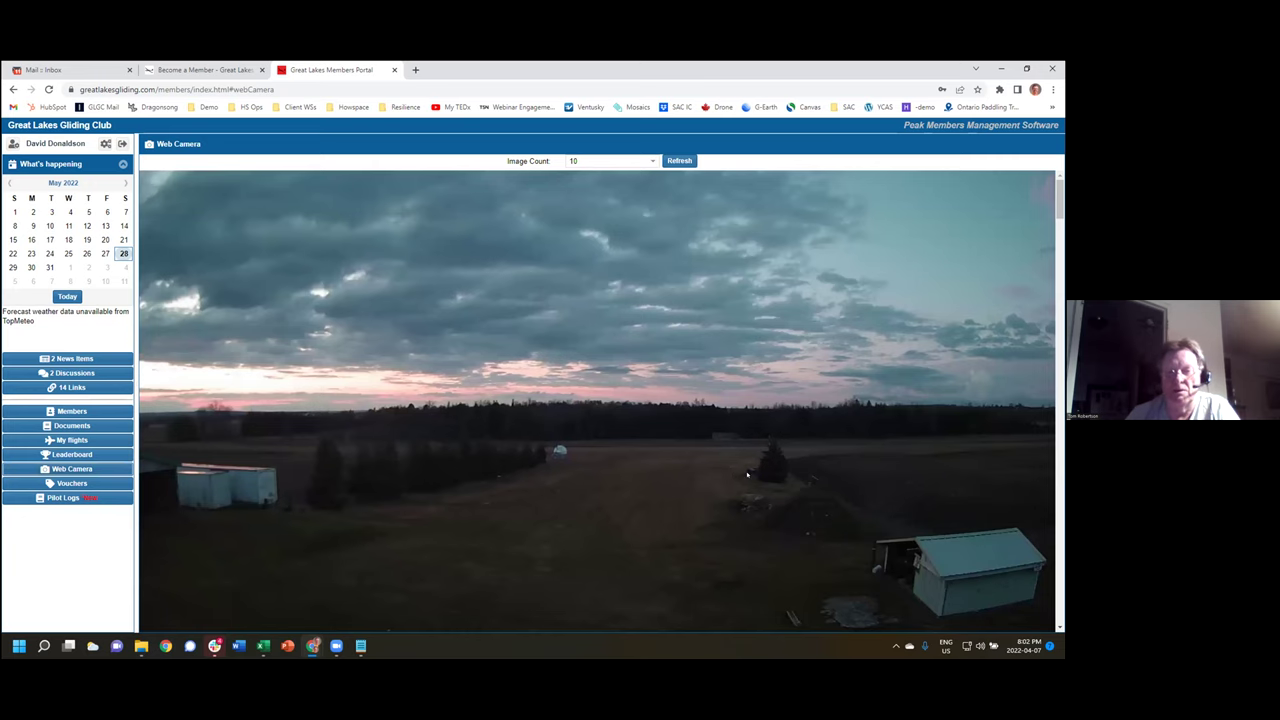
scroll(747, 474, "down", 1)
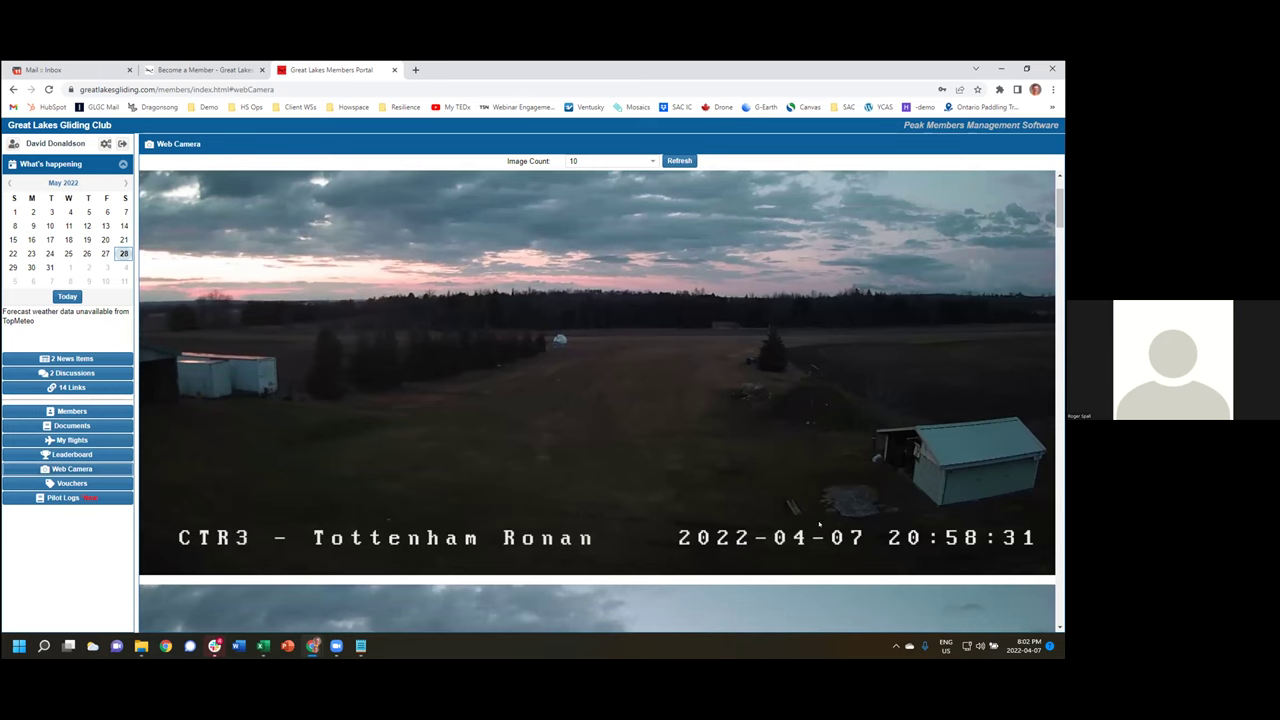
scroll(732, 465, "down", 4)
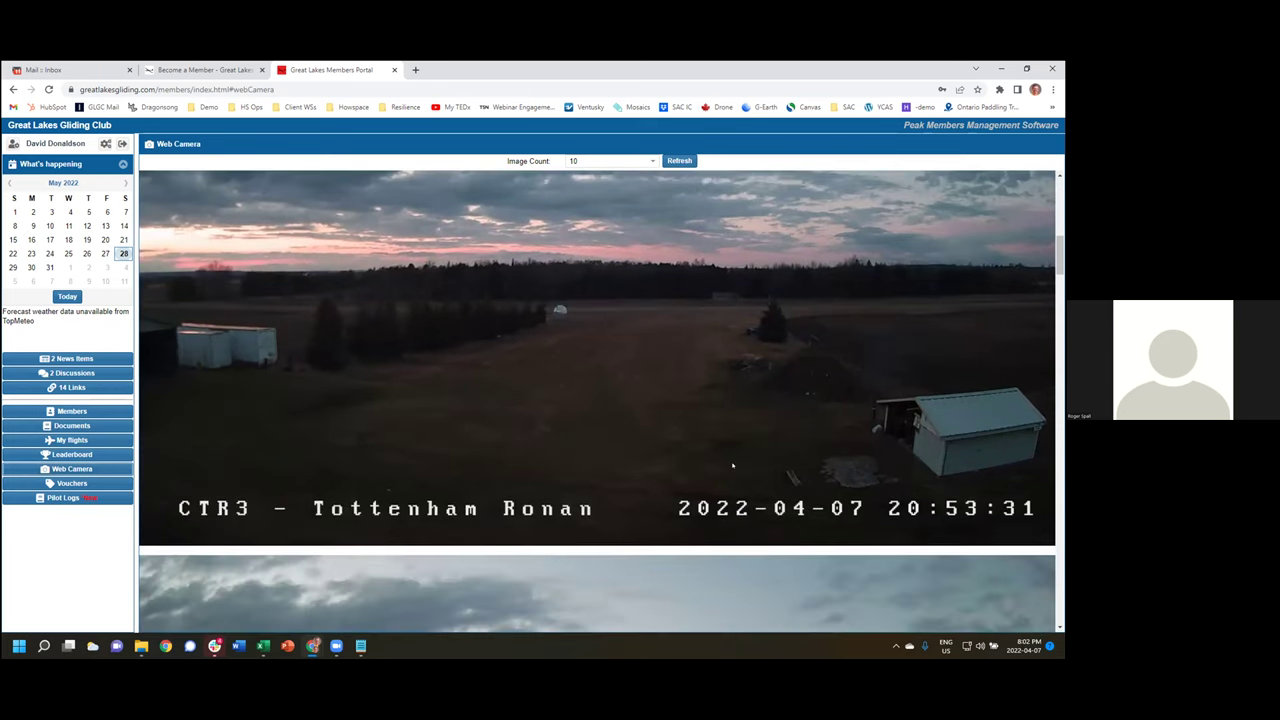
scroll(732, 465, "down", 4)
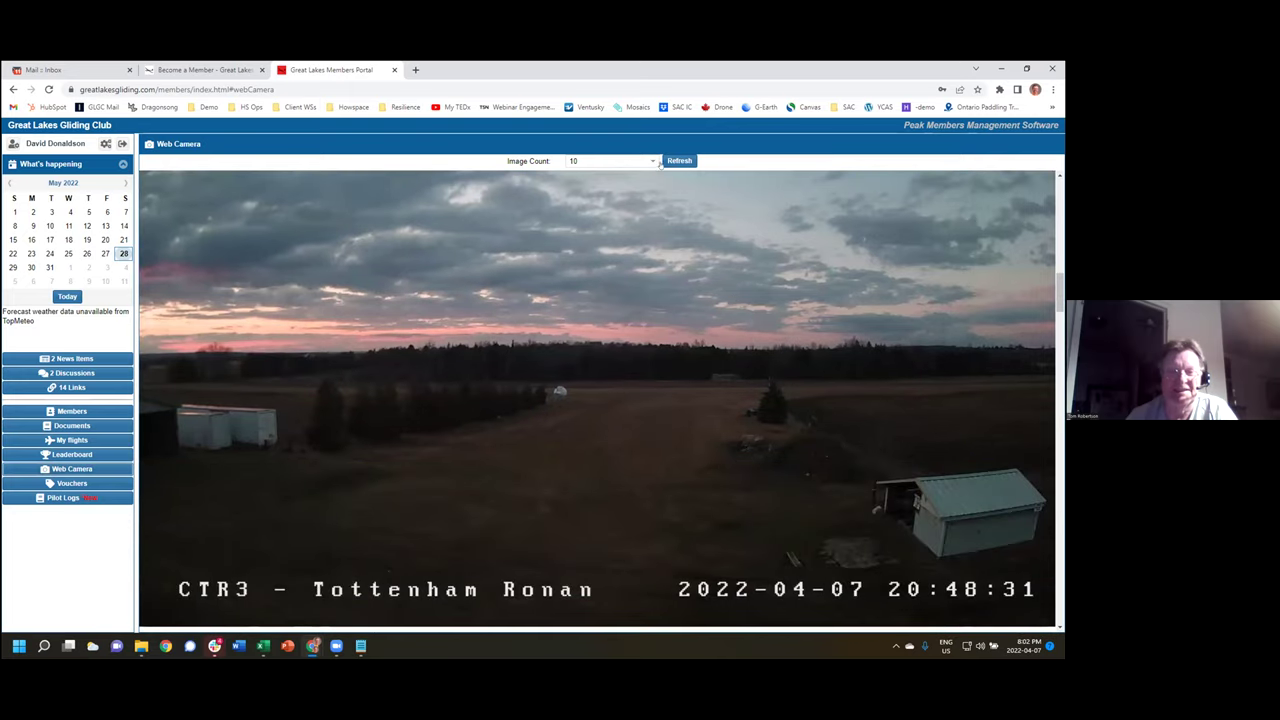
Step: Set the web camera image count to 500 and refresh the images
left_click(652, 161)
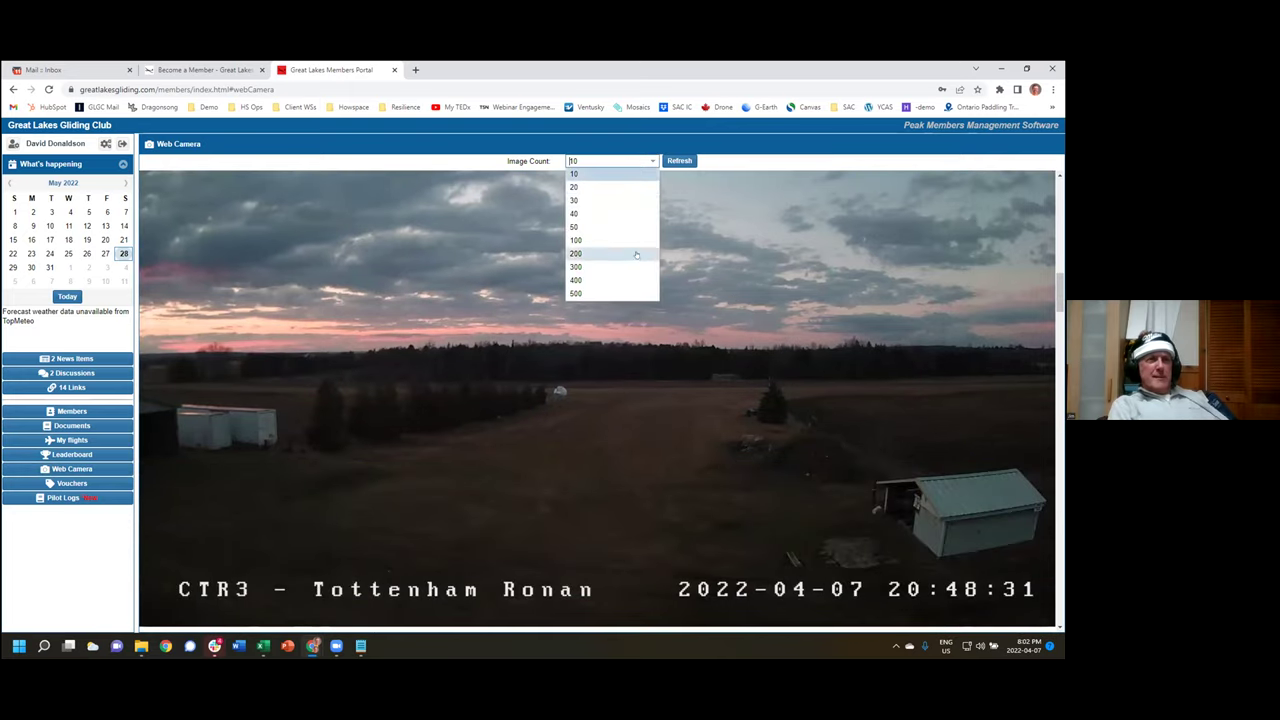
left_click(576, 293)
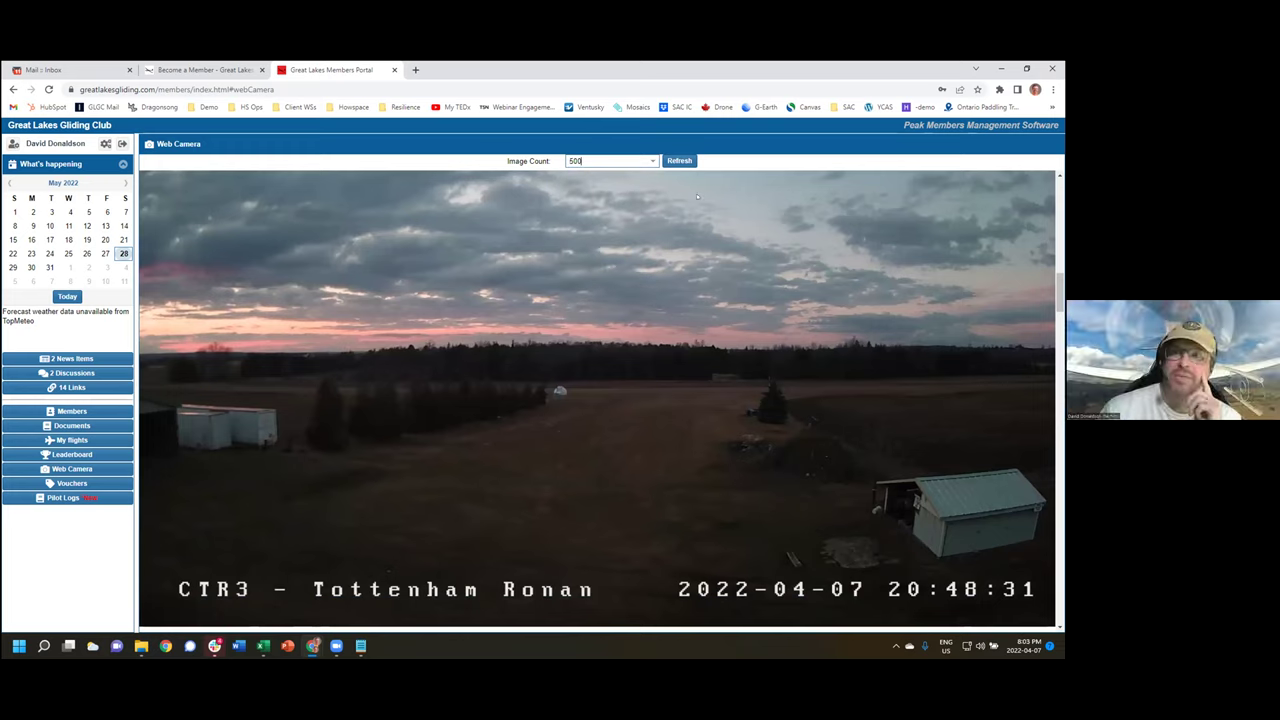
left_click(679, 161)
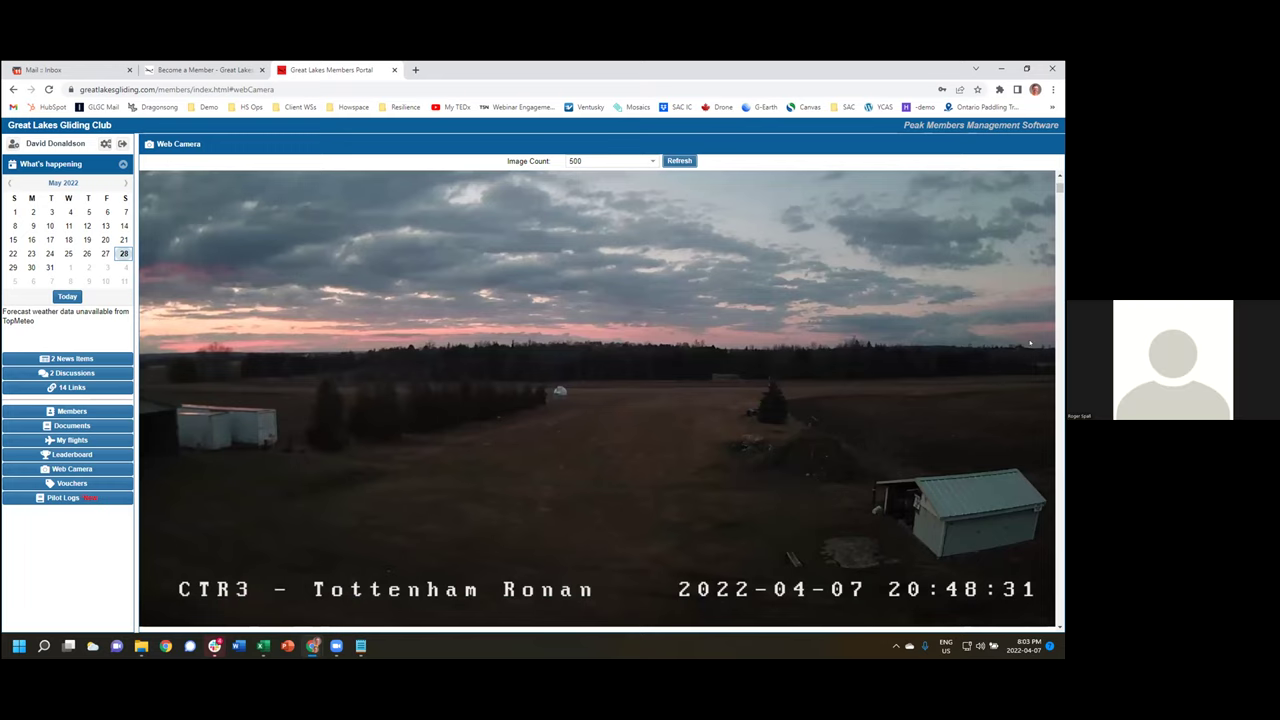
Step: Look back through the older web camera images, including the night shots from 2022-04-06
left_click_drag(1059, 190, 1059, 445)
scroll(884, 501, "up", 5)
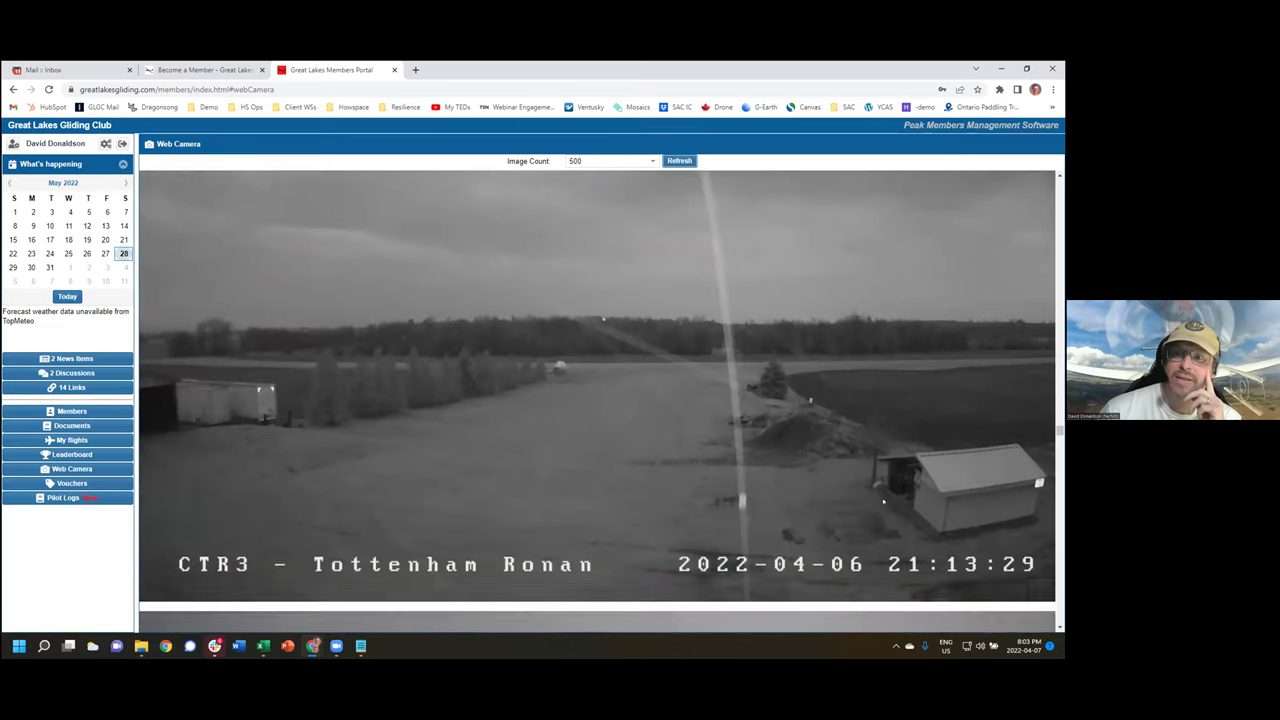
scroll(873, 498, "up", 5)
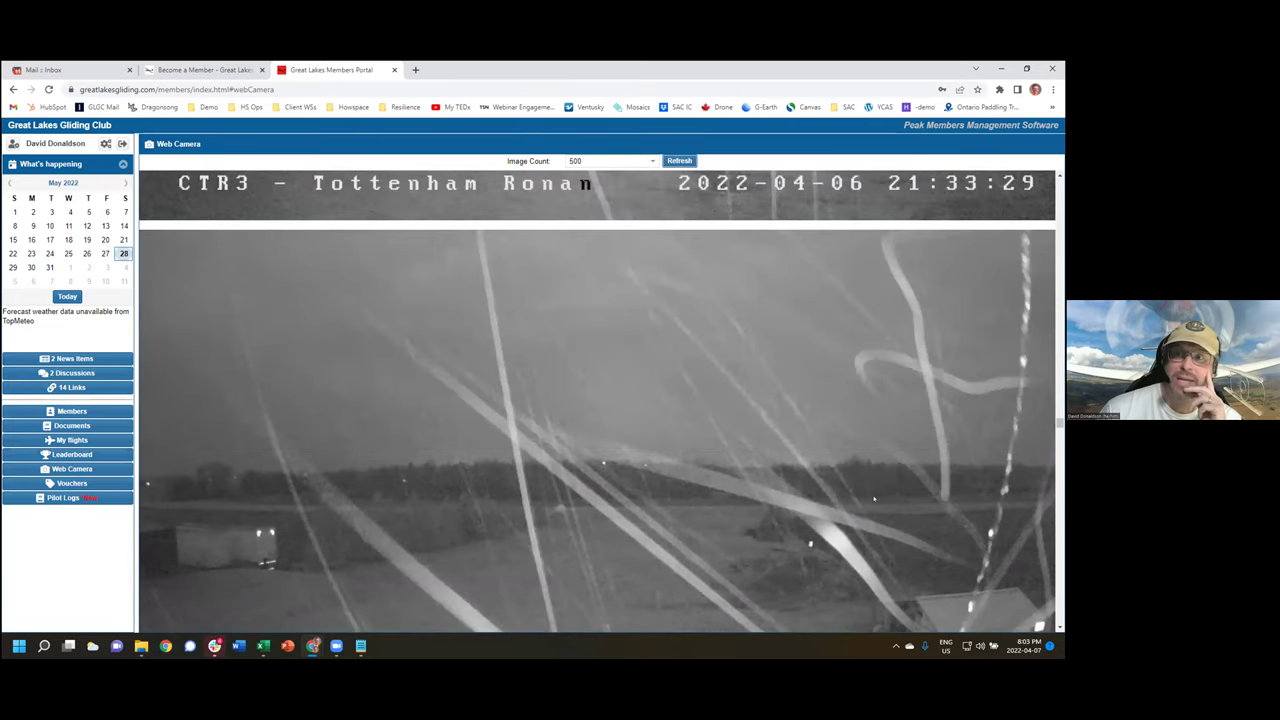
scroll(873, 498, "down", 1)
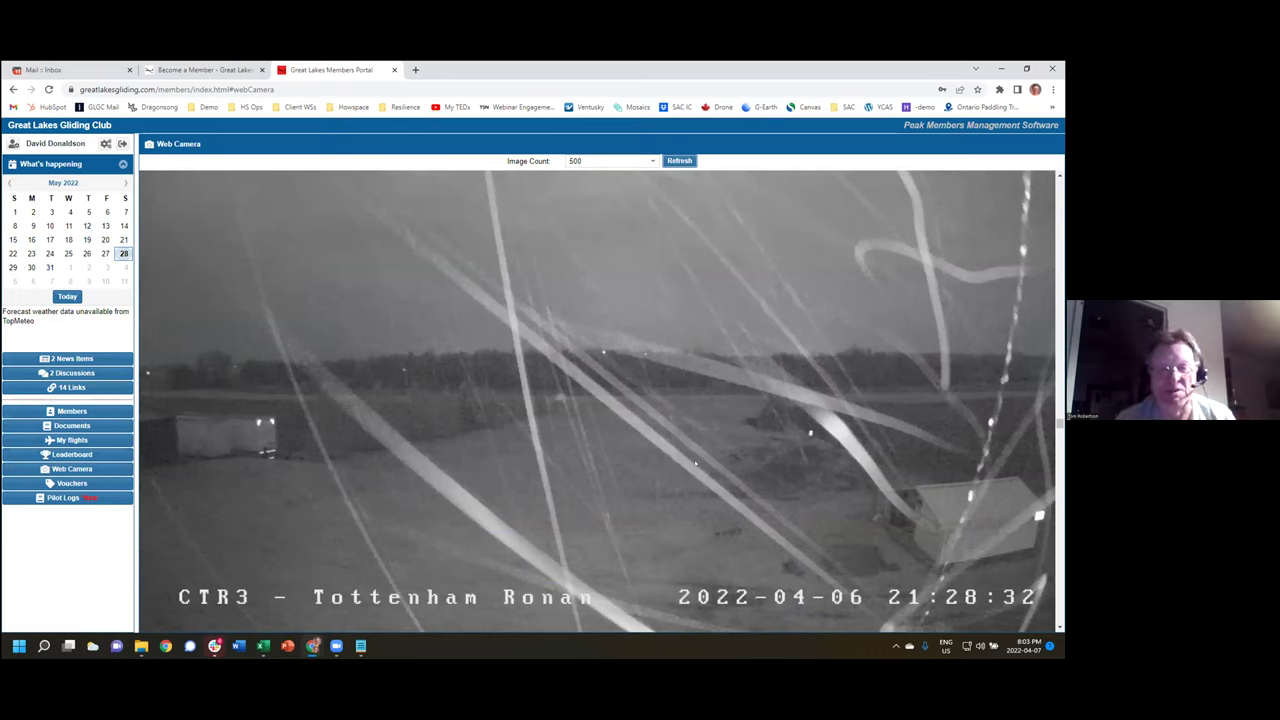
left_click_drag(1058, 427, 1051, 510)
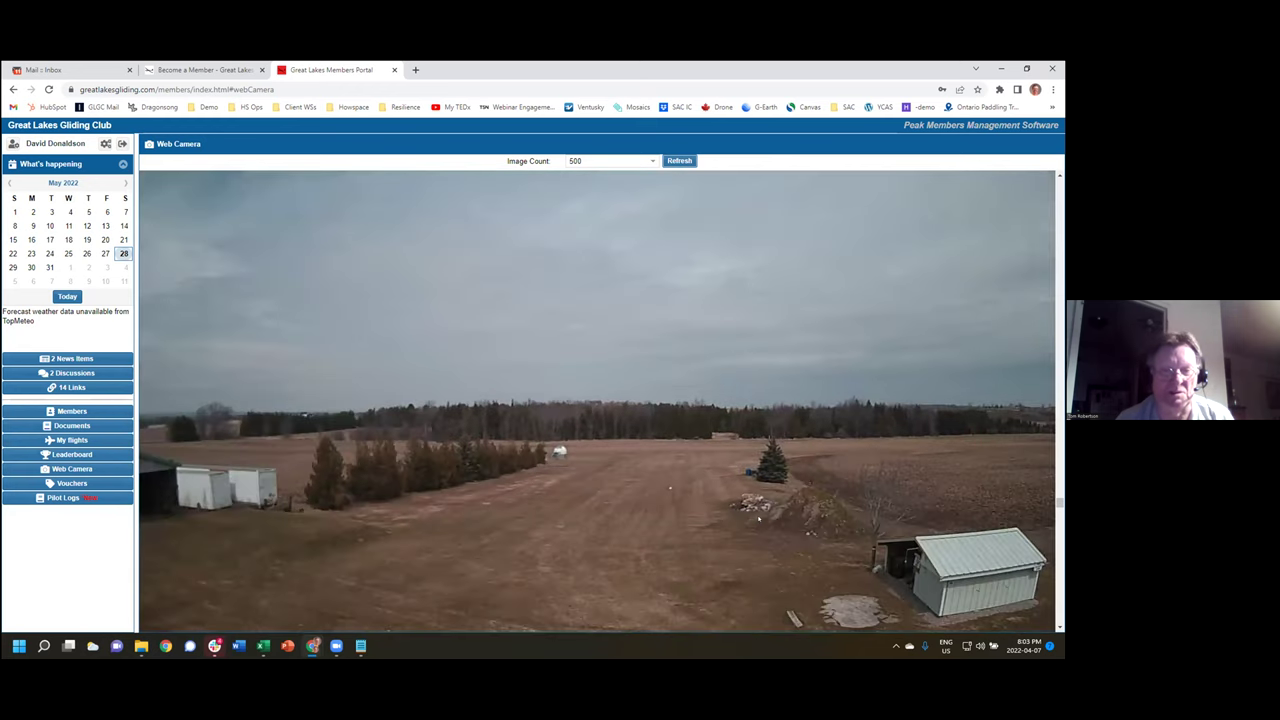
Step: Look through the older web camera images taken around 13:43 on 2022-04-06
scroll(756, 517, "down", 1)
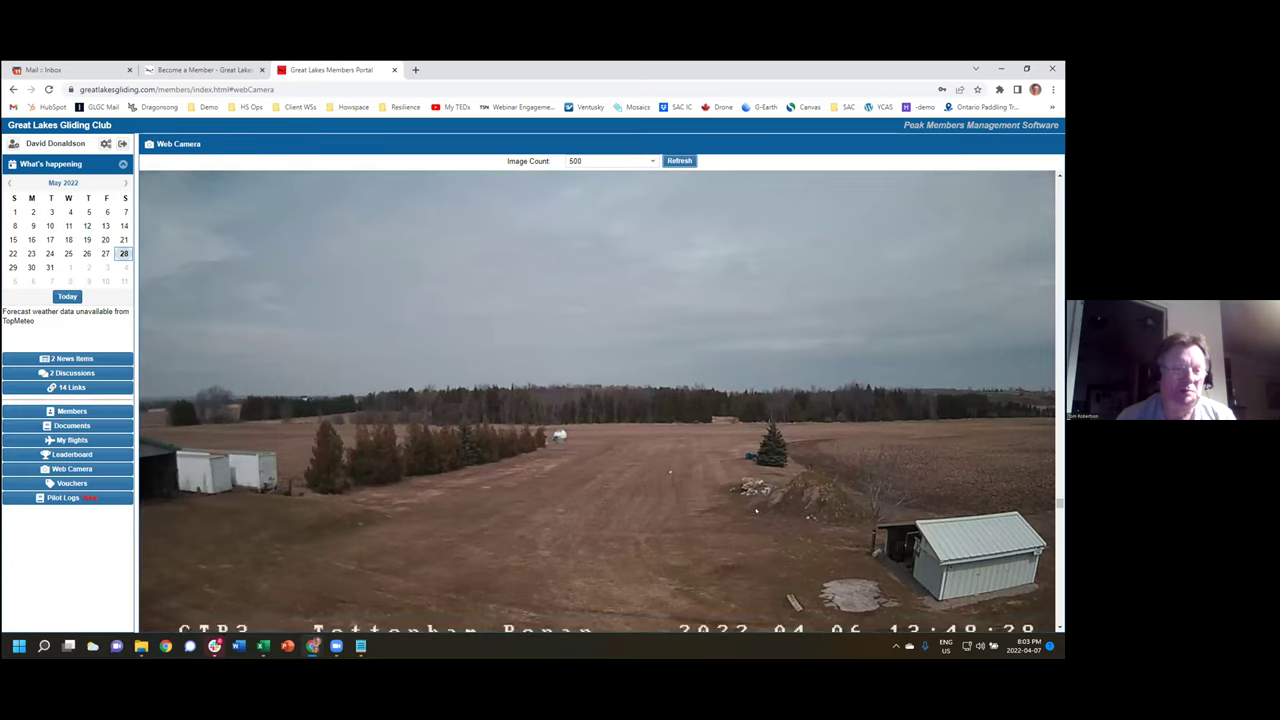
scroll(756, 512, "down", 4)
scroll(756, 512, "down", 1)
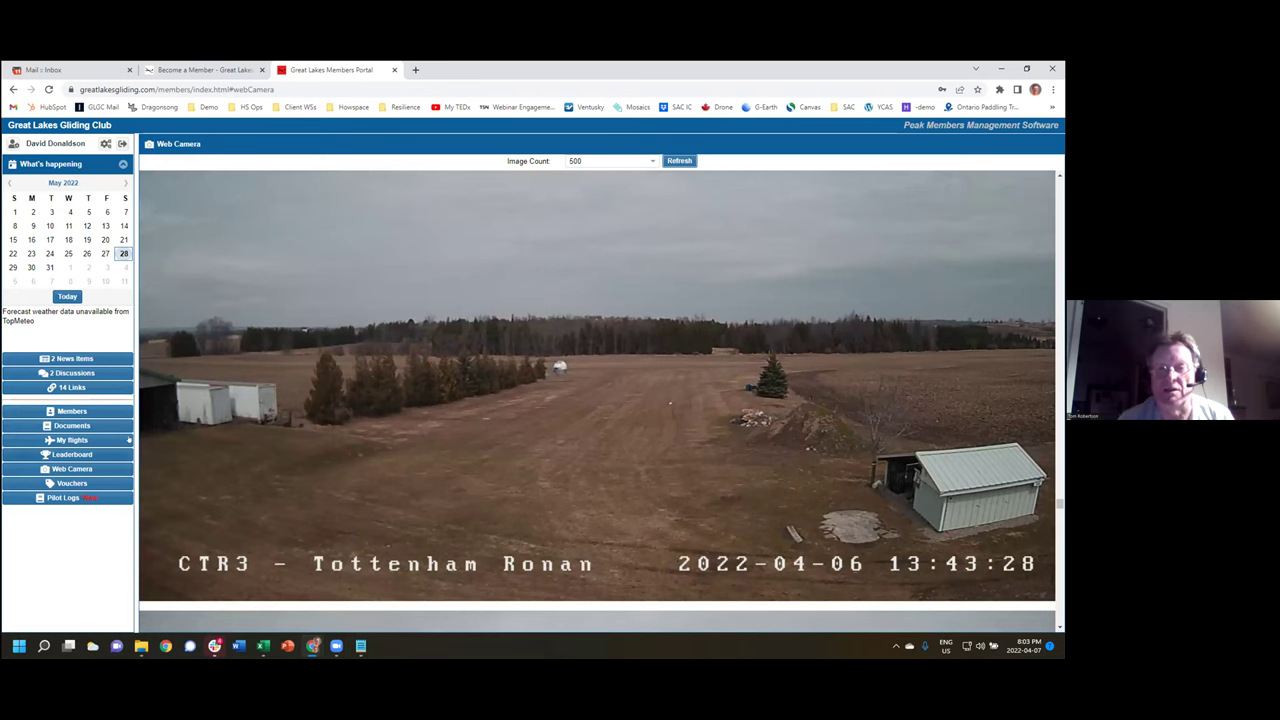
Step: Open the Vouchers page and look through the whole list of outstanding vouchers, returning to the newest entries
left_click(72, 483)
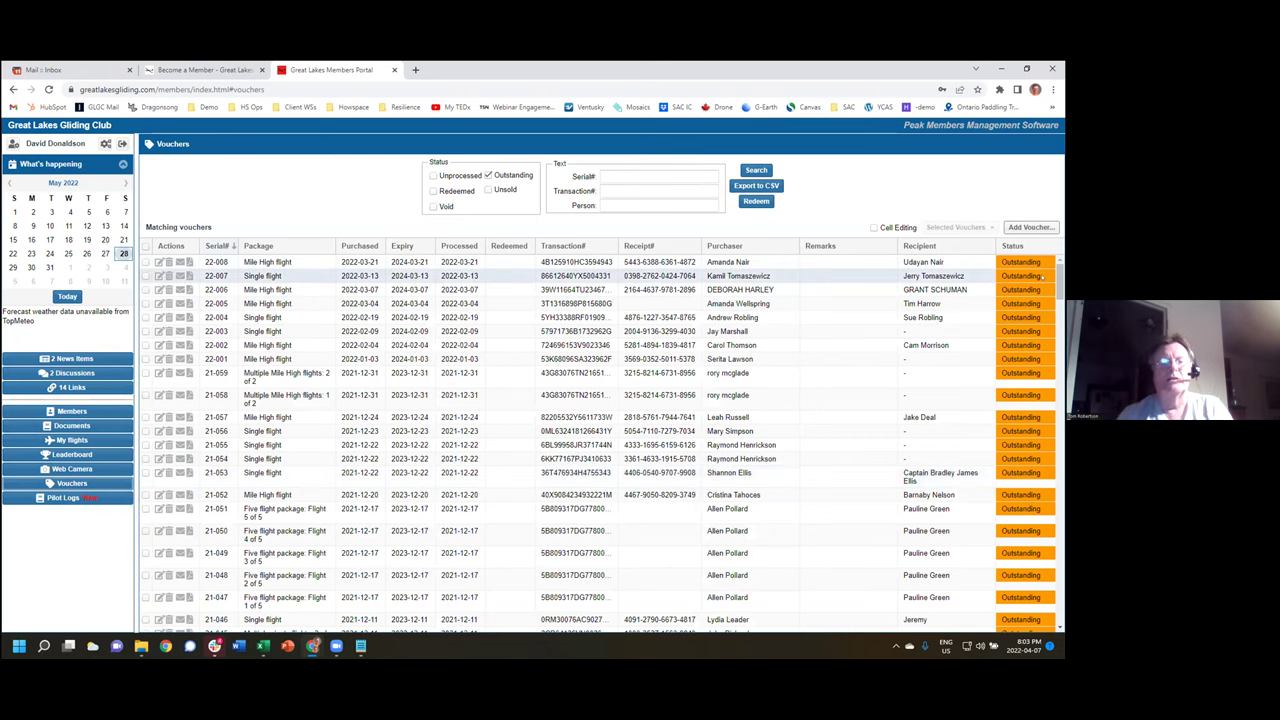
scroll(1054, 436, "down", 4)
scroll(1053, 437, "down", 15)
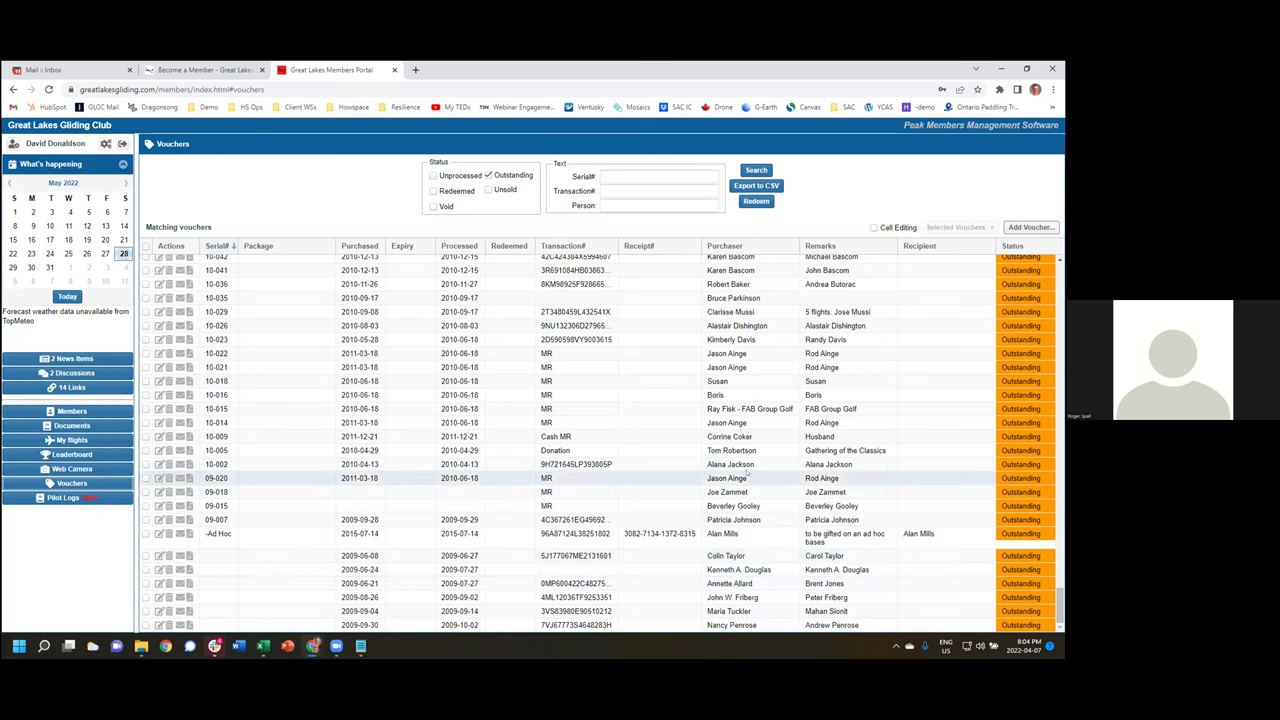
left_click_drag(1060, 590, 1036, 276)
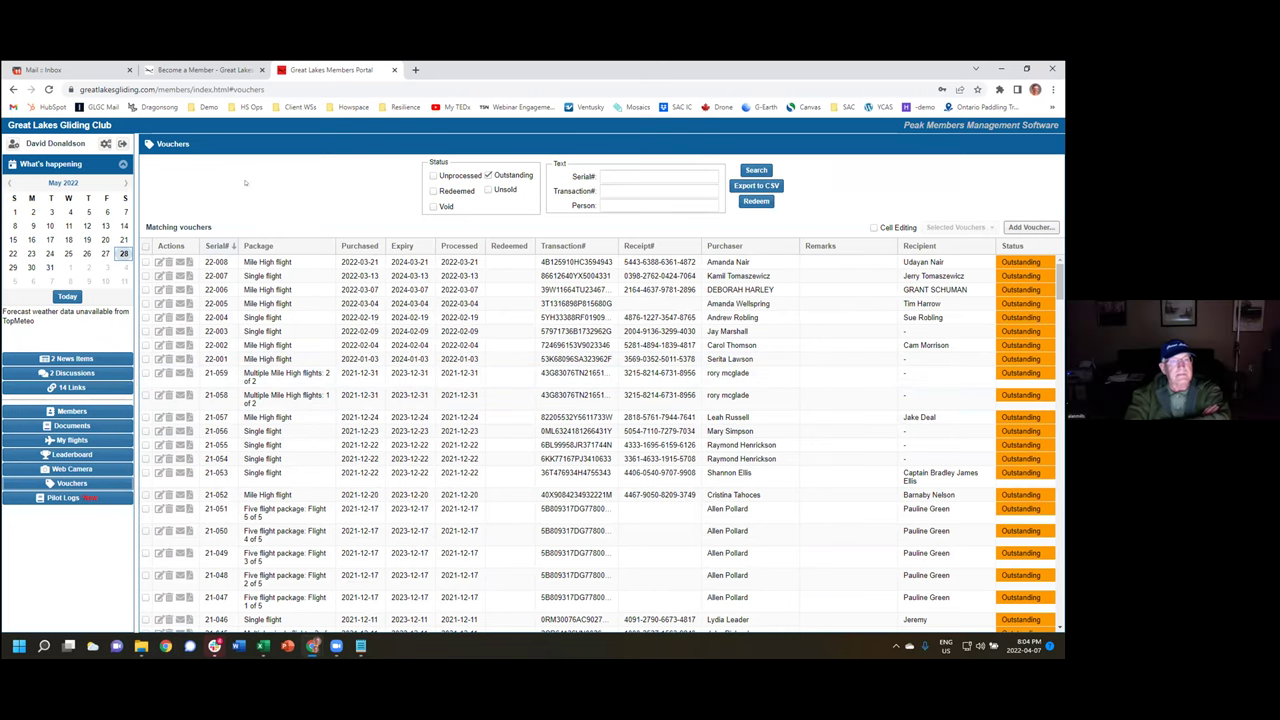
Step: Log out of the members portal and replace the login email with the student account's email address
left_click(122, 144)
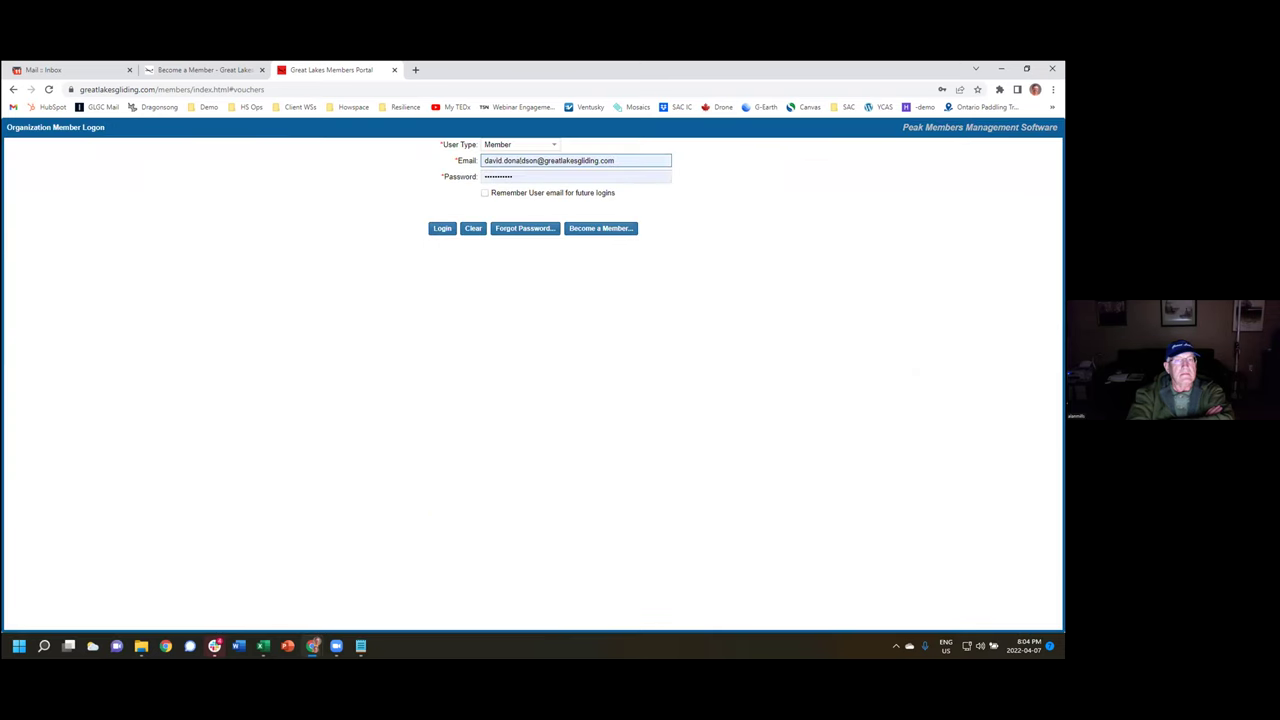
left_click(502, 160)
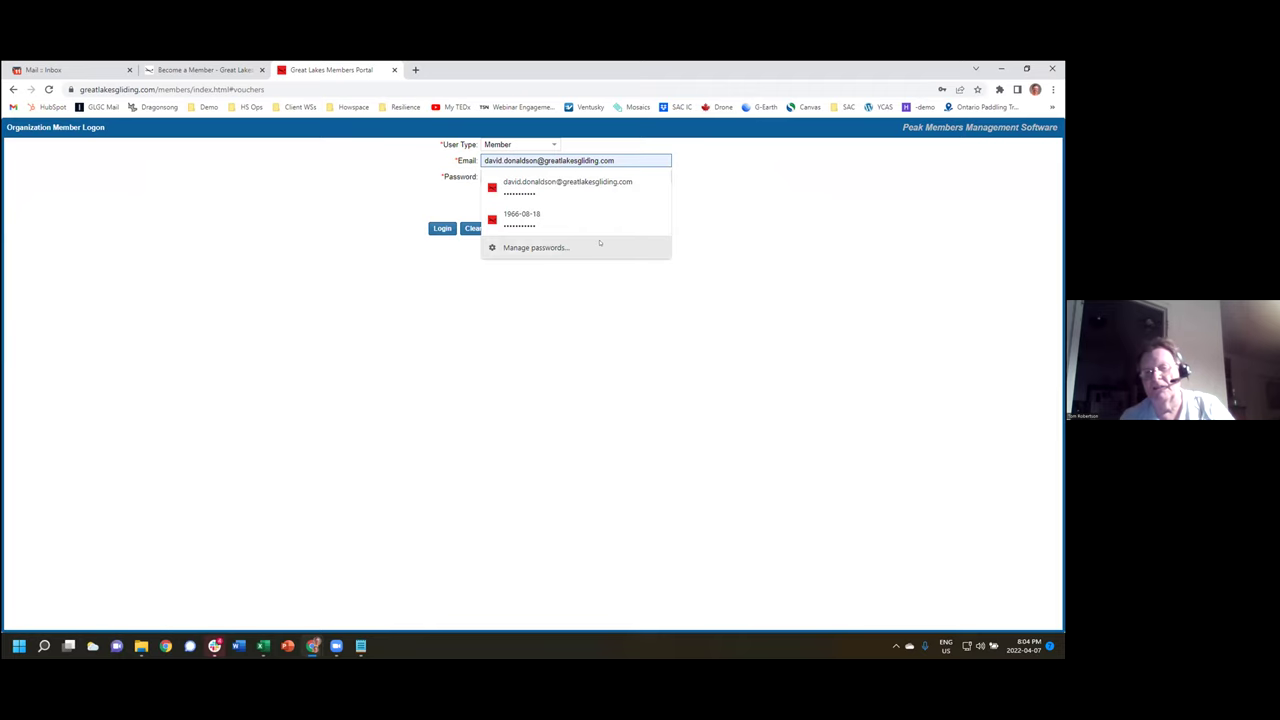
key("BackSpace")
key("BackSpace")
key("BackSpace")
key("BackSpace")
key("BackSpace")
key("BackSpace")
key("BackSpace")
key("BackSpace")
key("BackSpace")
key("BackSpace")
key("BackSpace")
key("BackSpace")
key("BackSpace")
key("BackSpace")
key("BackSpace")
key("BackSpace")
key("BackSpace")
key("BackSpace")
key("BackSpace")
key("BackSpace")
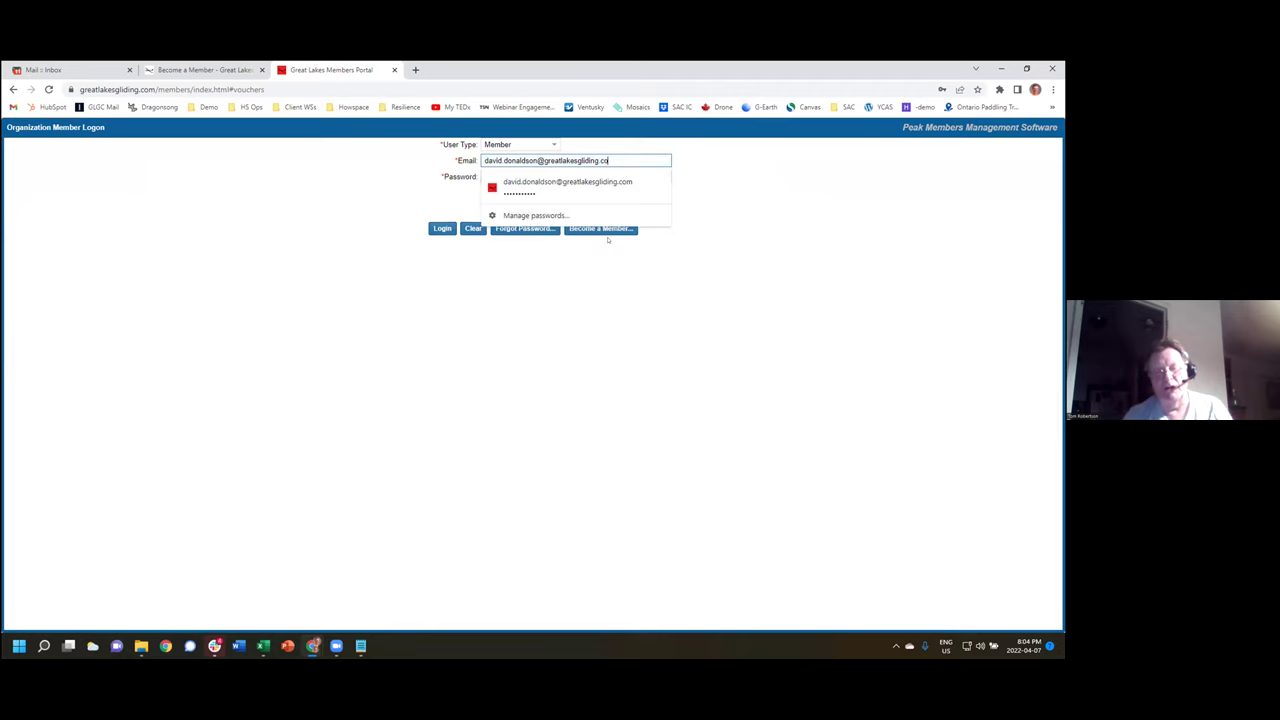
key("BackSpace")
key("BackSpace")
key("BackSpace")
key("BackSpace")
key("BackSpace")
key("BackSpace")
key("BackSpace")
key("BackSpace")
key("BackSpace")
key("BackSpace")
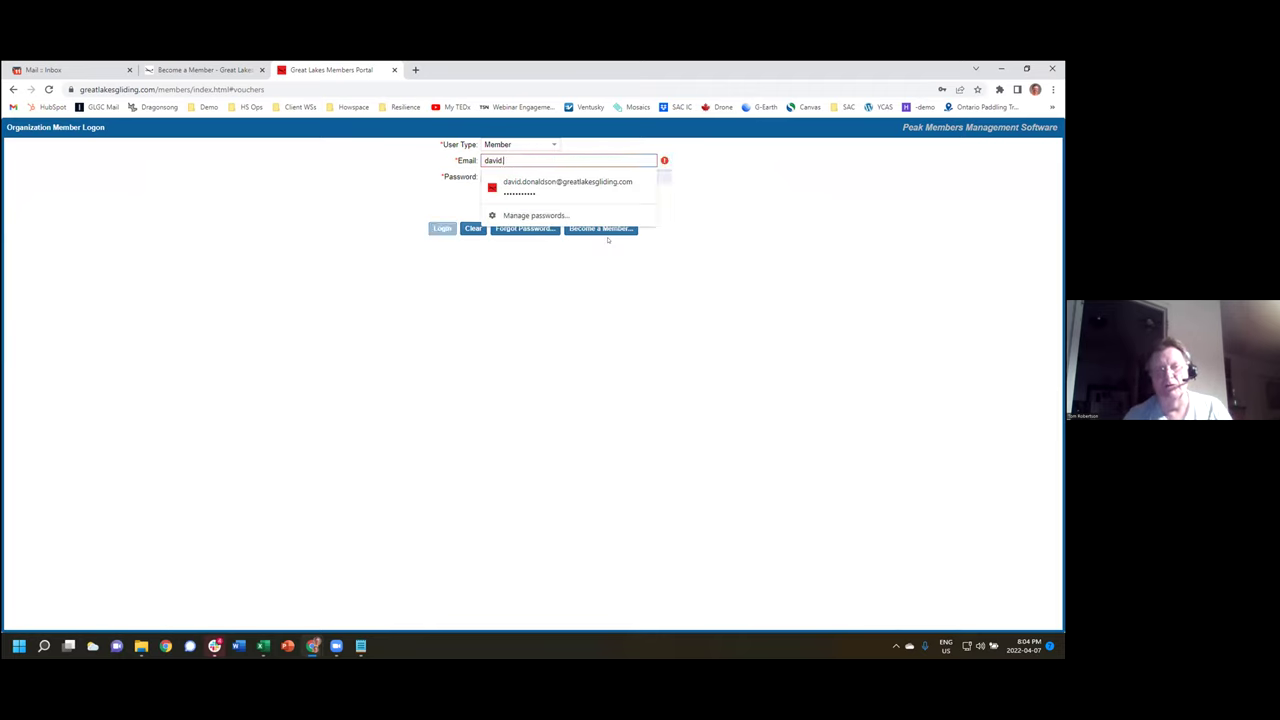
type("@dragonsong")
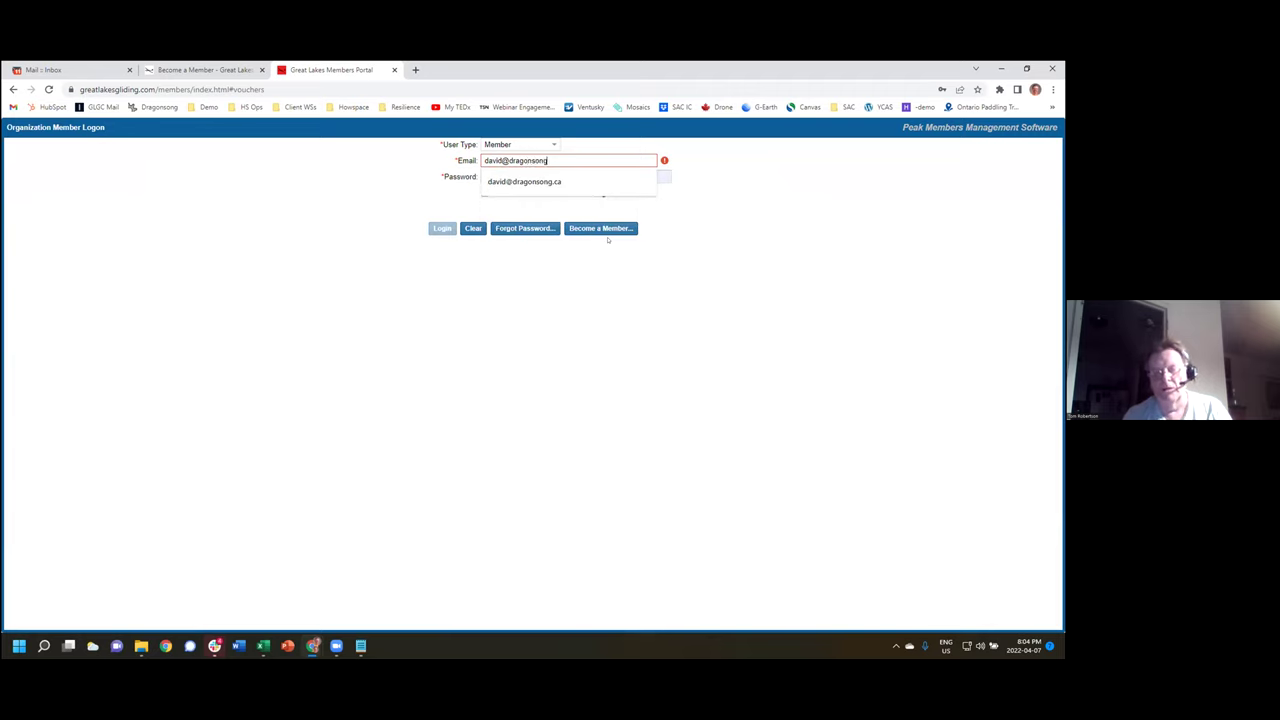
key("Down")
key("Return")
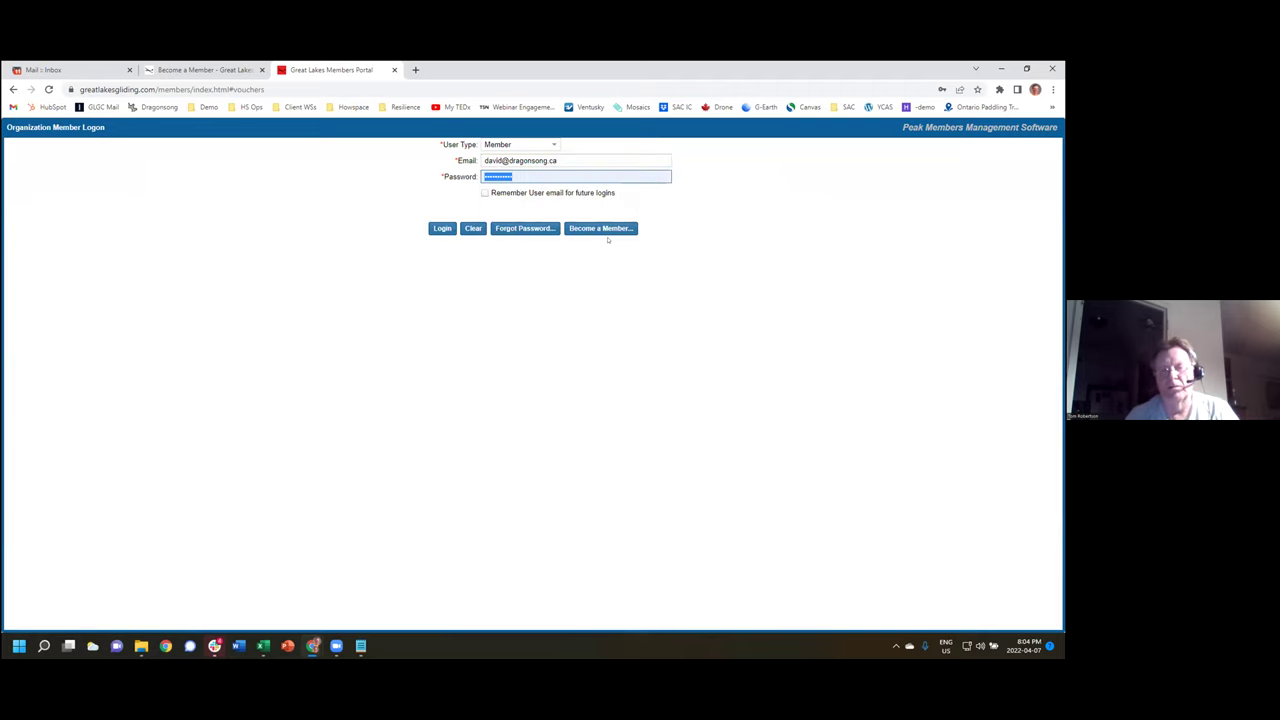
Step: Replace the prefilled password with the student account's password, log in and dismiss the browser's offer to save it
left_click(447, 230)
left_click(486, 176)
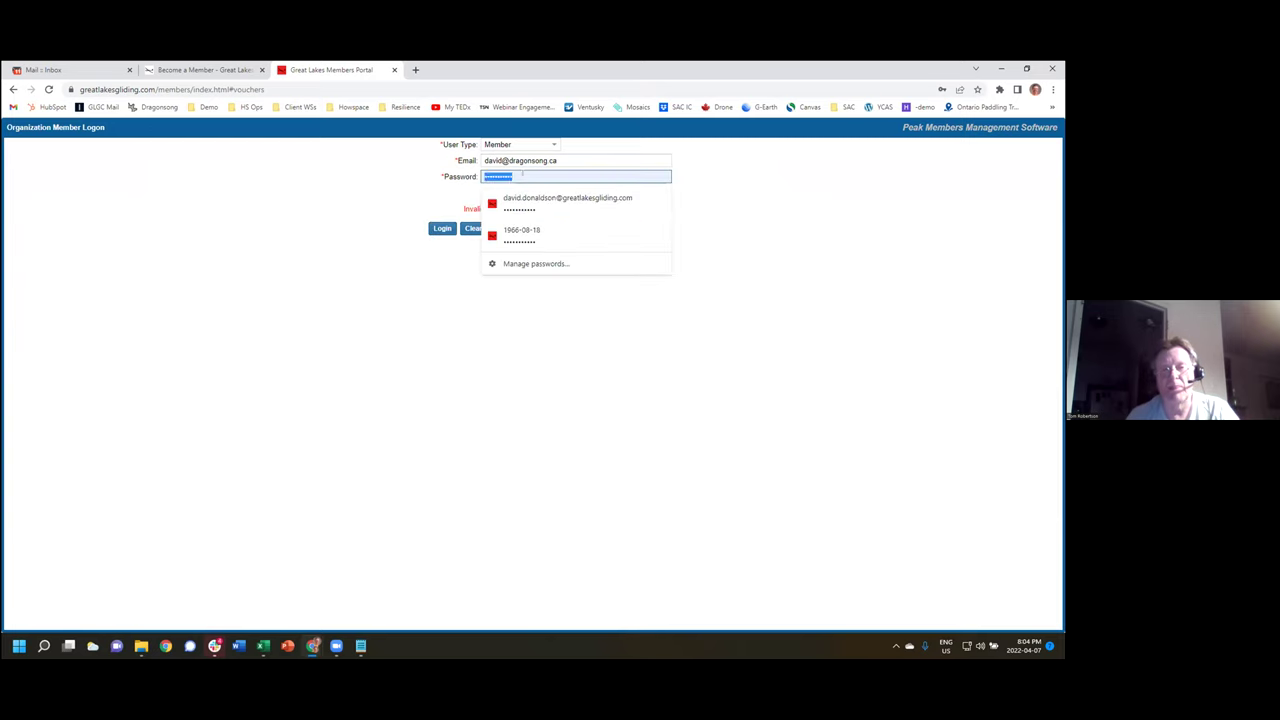
left_click_drag(537, 174, 482, 176)
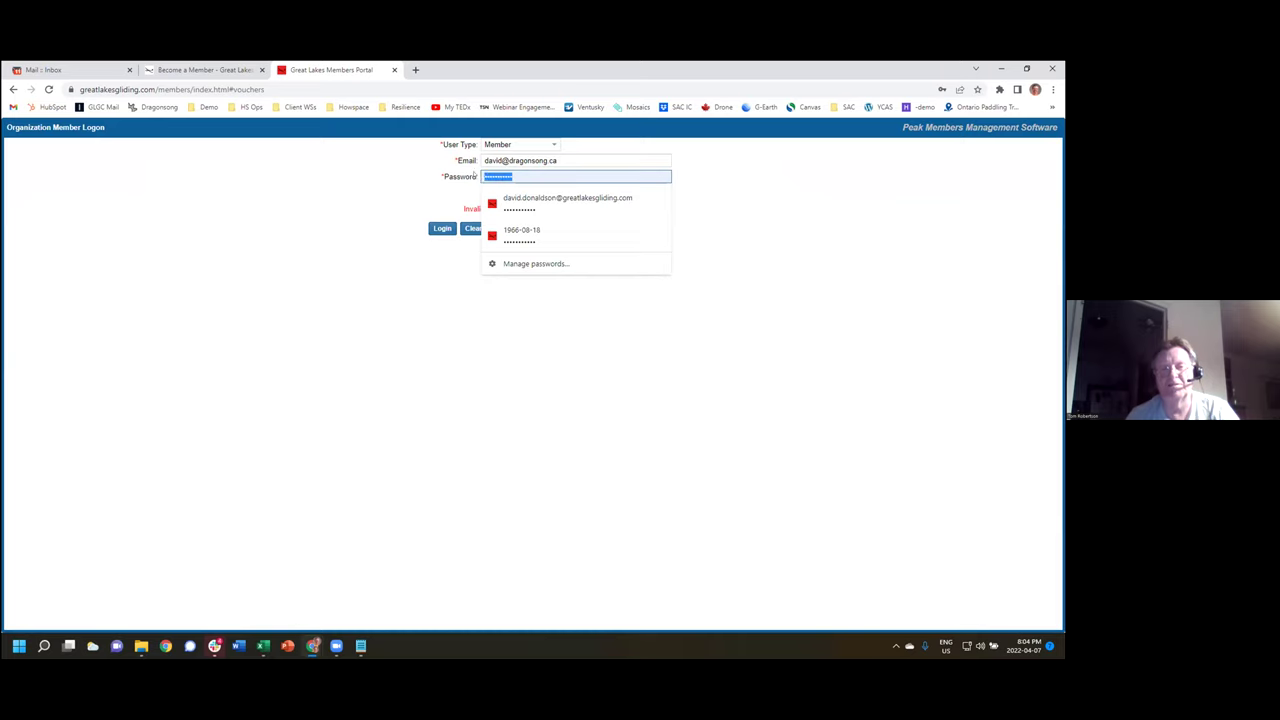
key("BackSpace")
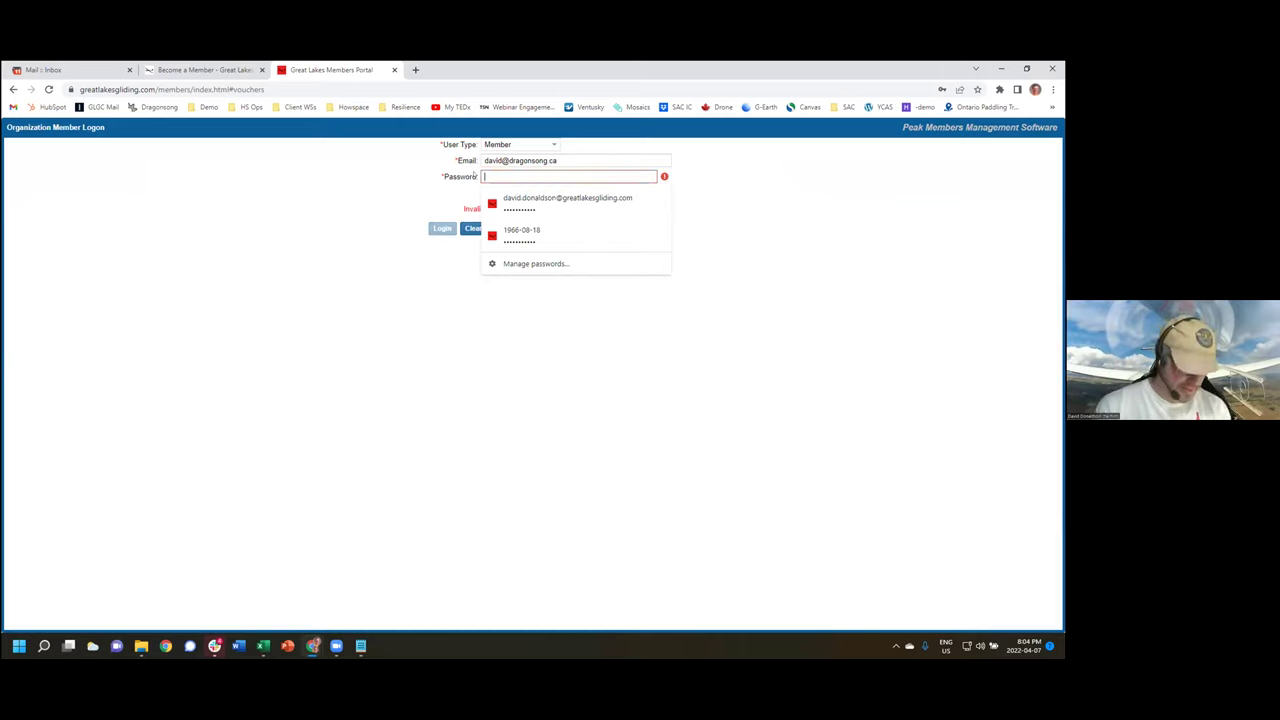
type("•••")
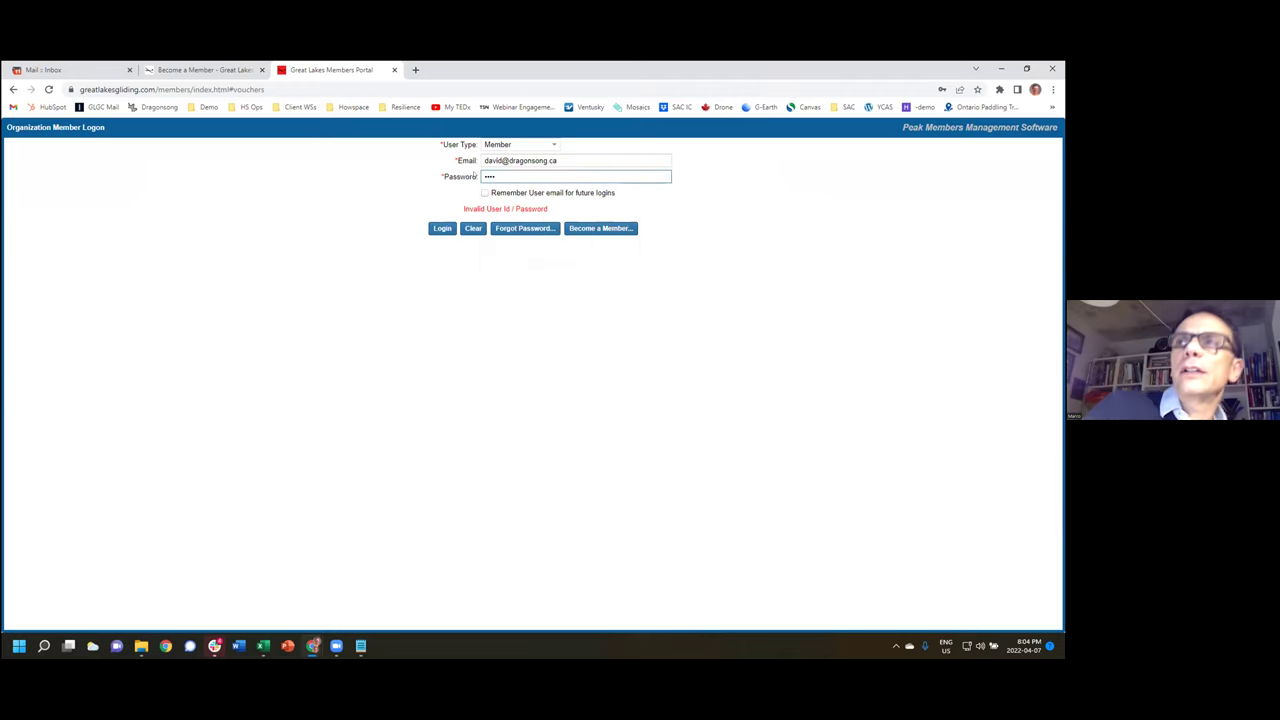
type("•••••")
key("Return")
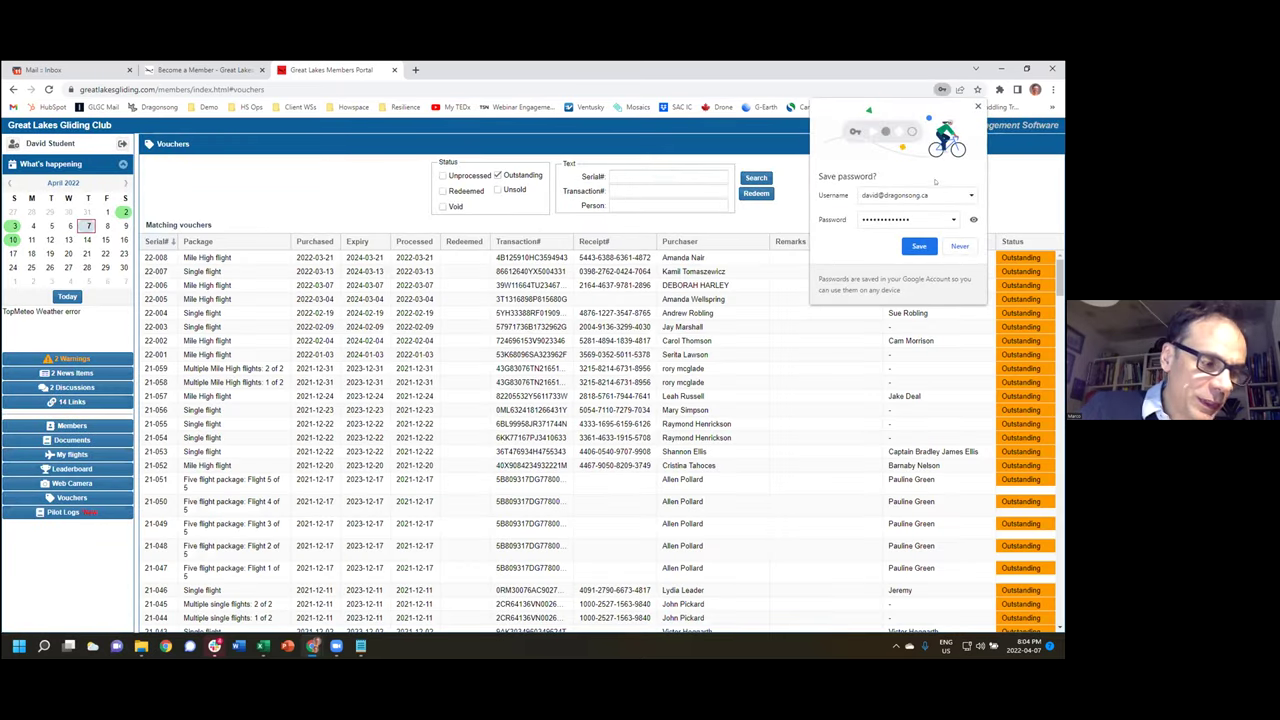
left_click(977, 106)
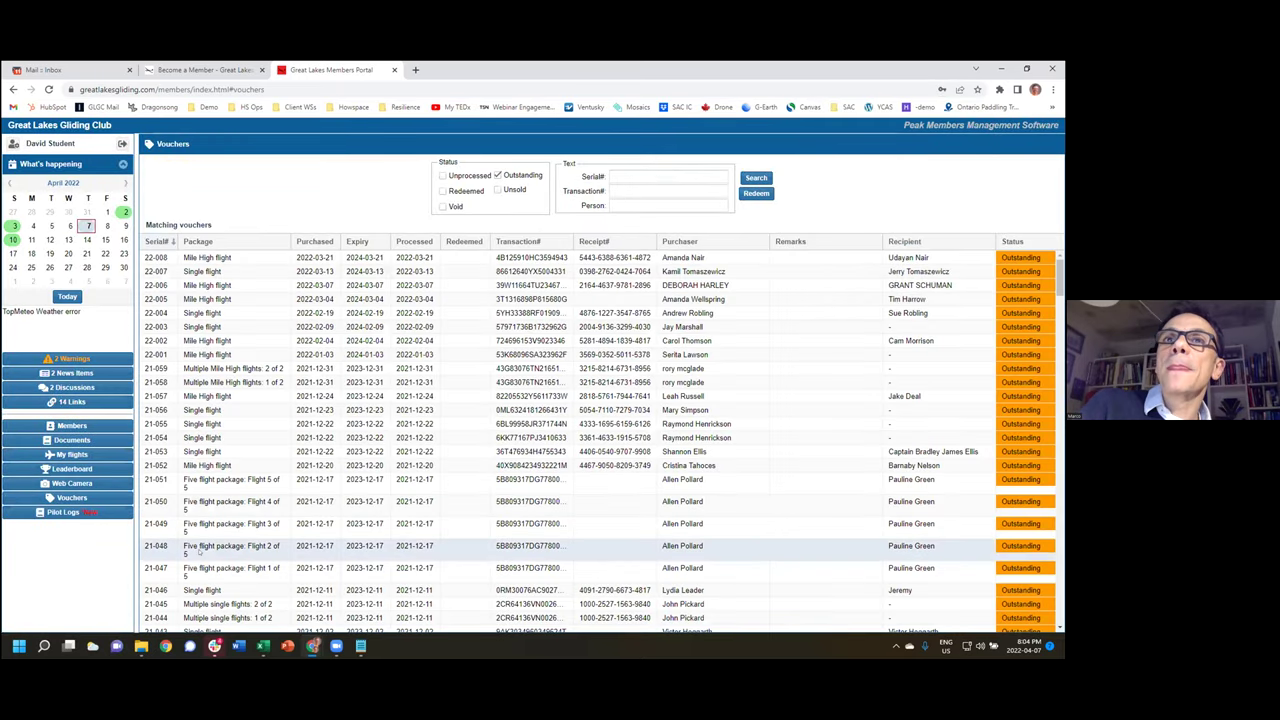
Step: Open the Web Camera page and load 300 images
left_click(87, 484)
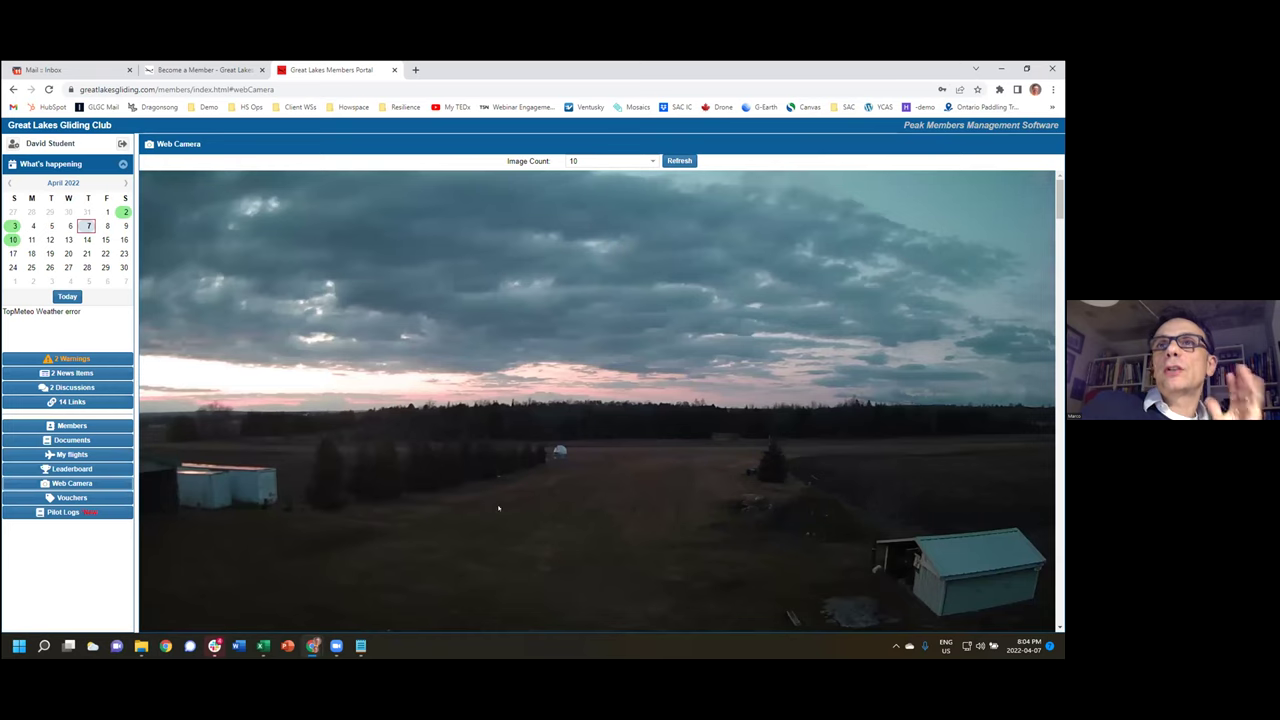
left_click(646, 161)
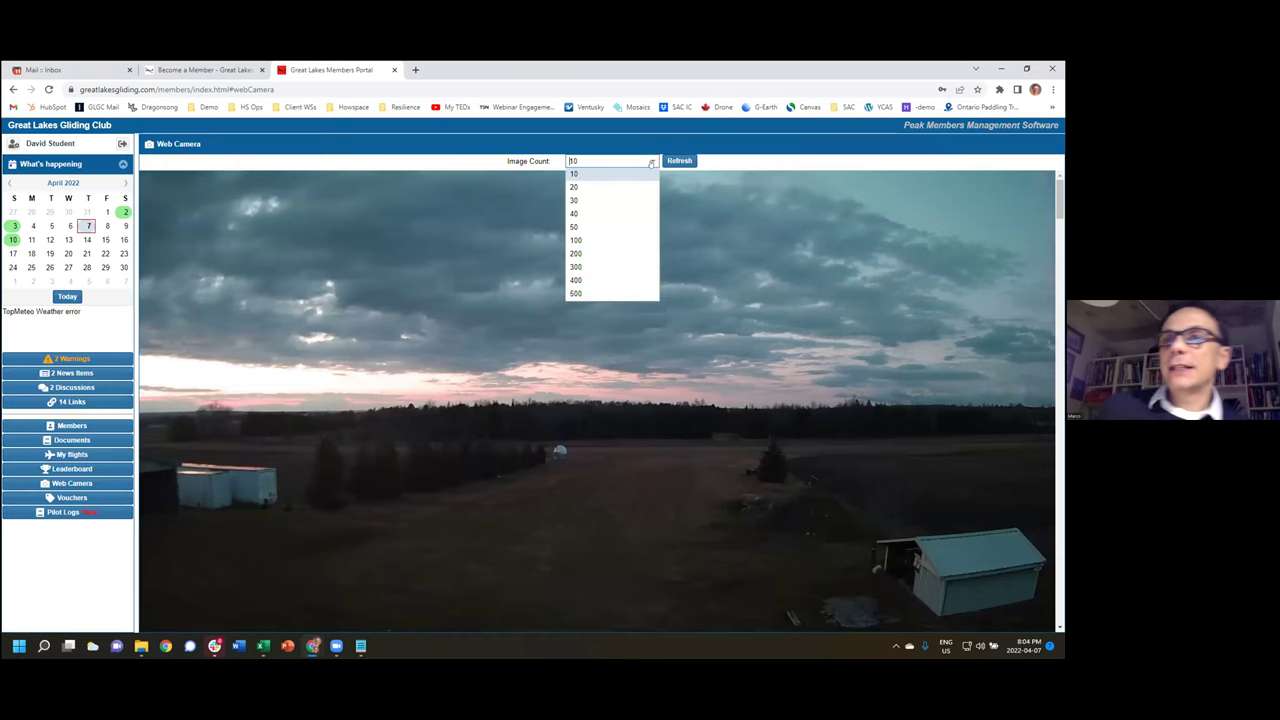
left_click(598, 268)
left_click(664, 162)
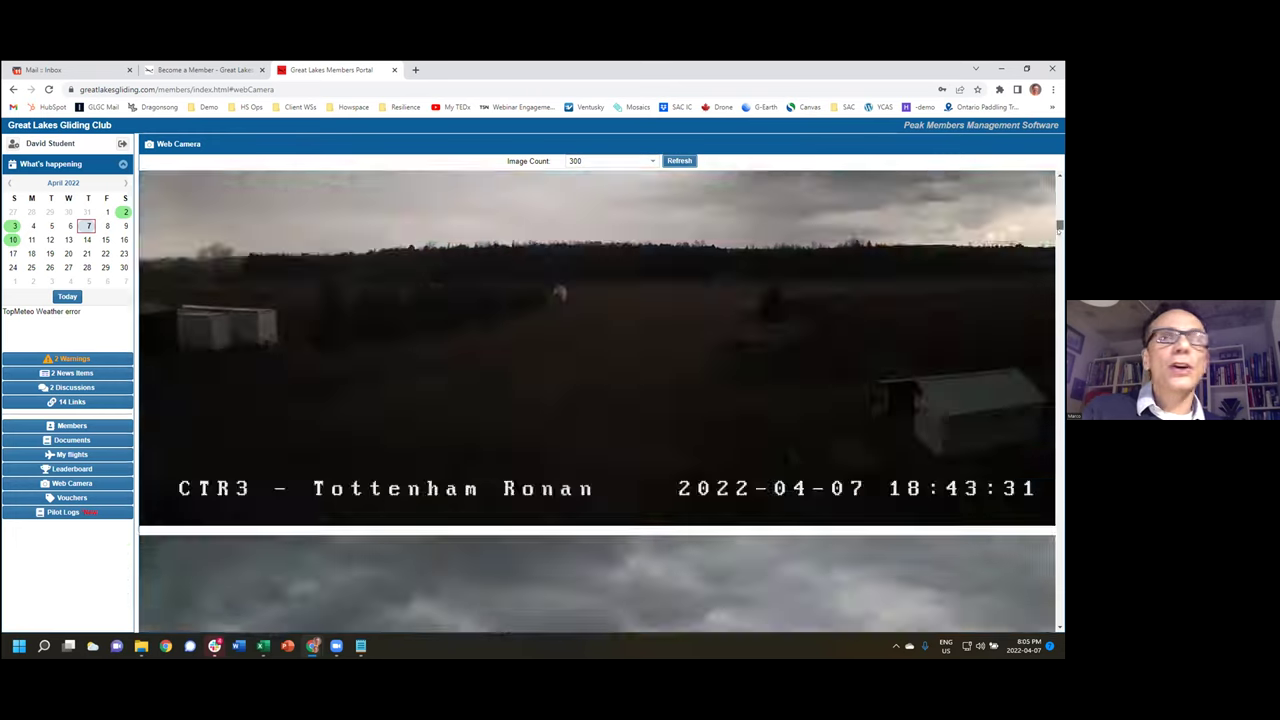
Step: Look back through the web camera images to the 13:33 shot from 2022-04-07
left_click_drag(1059, 228, 1059, 311)
scroll(1059, 311, "up", 3)
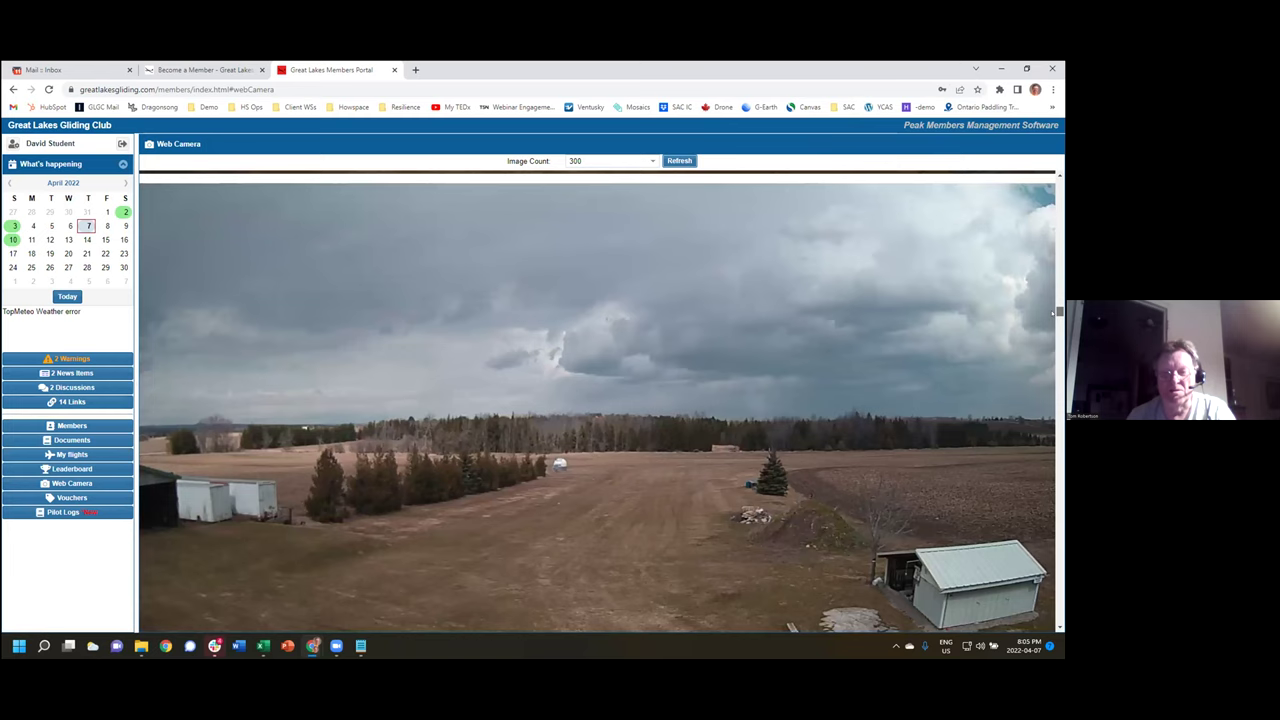
scroll(1059, 313, "down", 15)
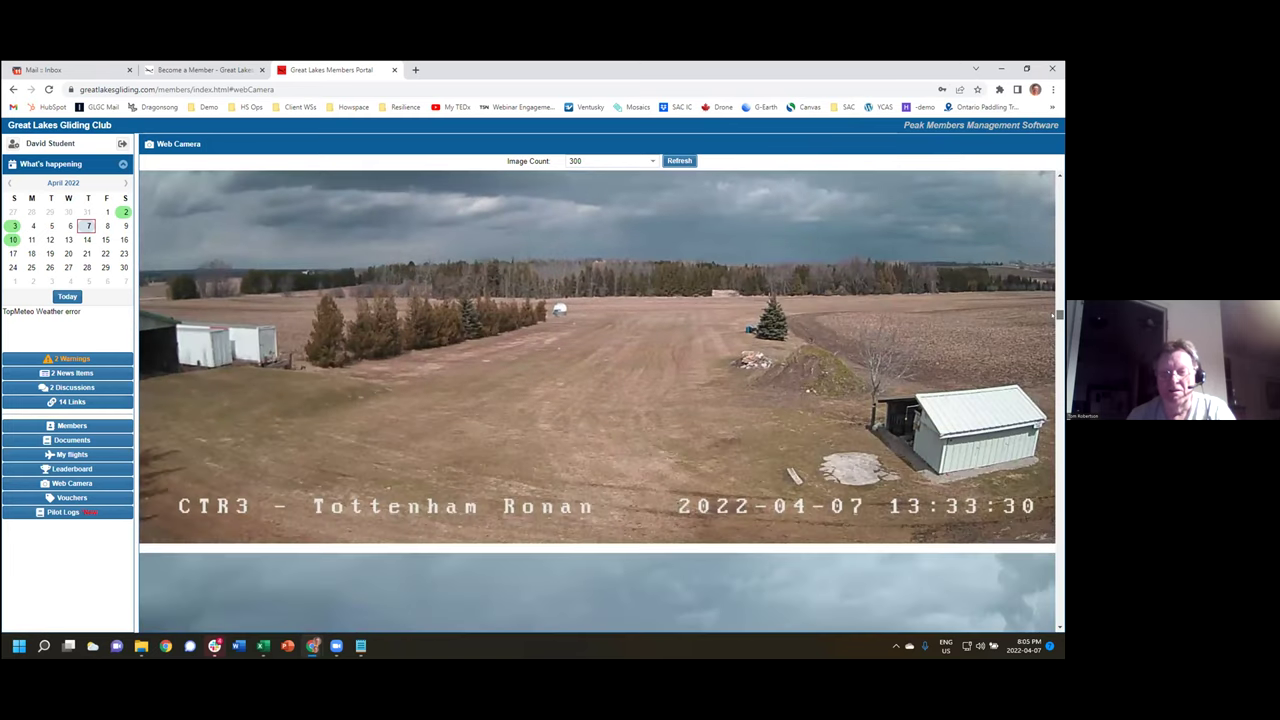
scroll(650, 288, "up", 1)
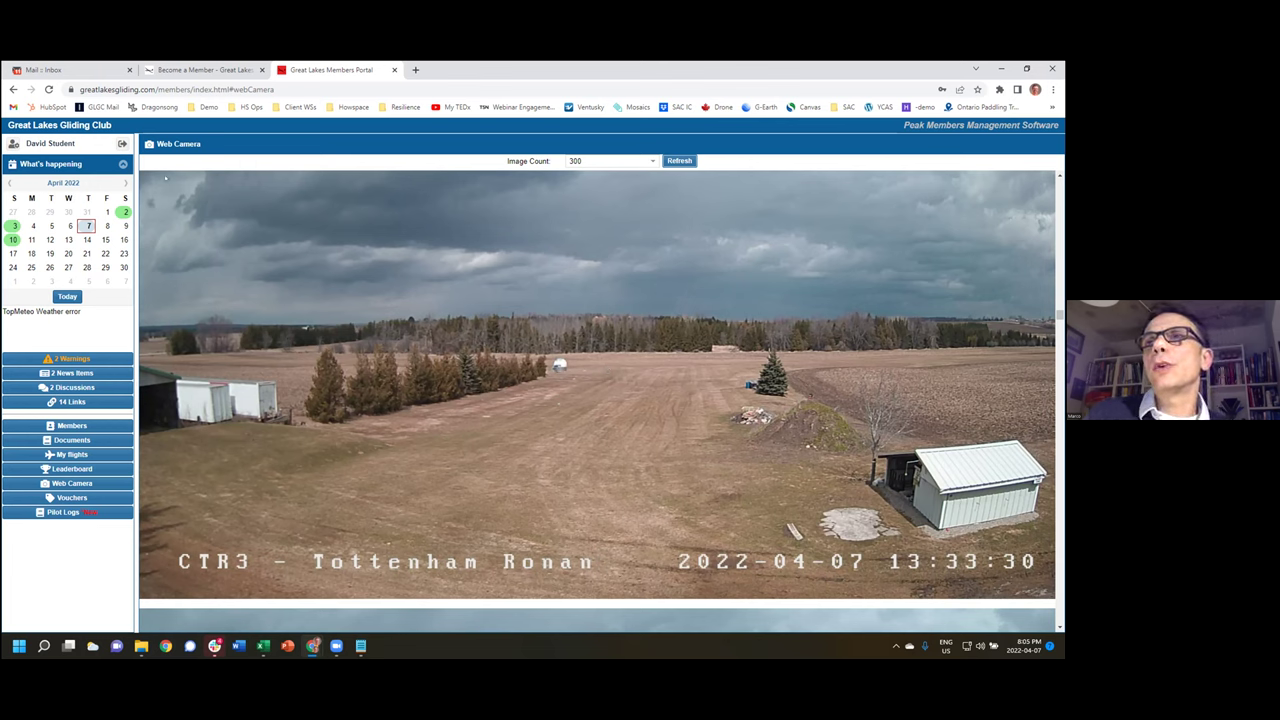
Step: Open the schedule for Saturday, July 23rd, 2022 from the calendar and view the waitlisted student pilot's member information
left_click(125, 183)
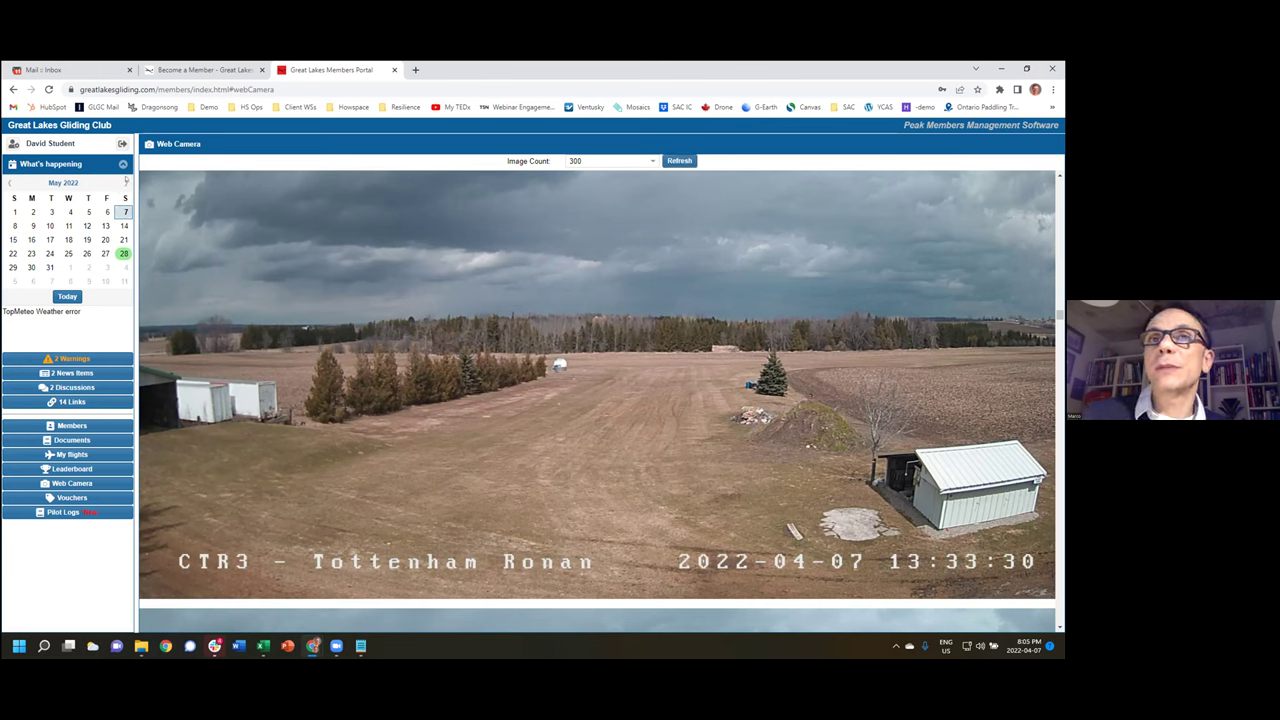
left_click(126, 181)
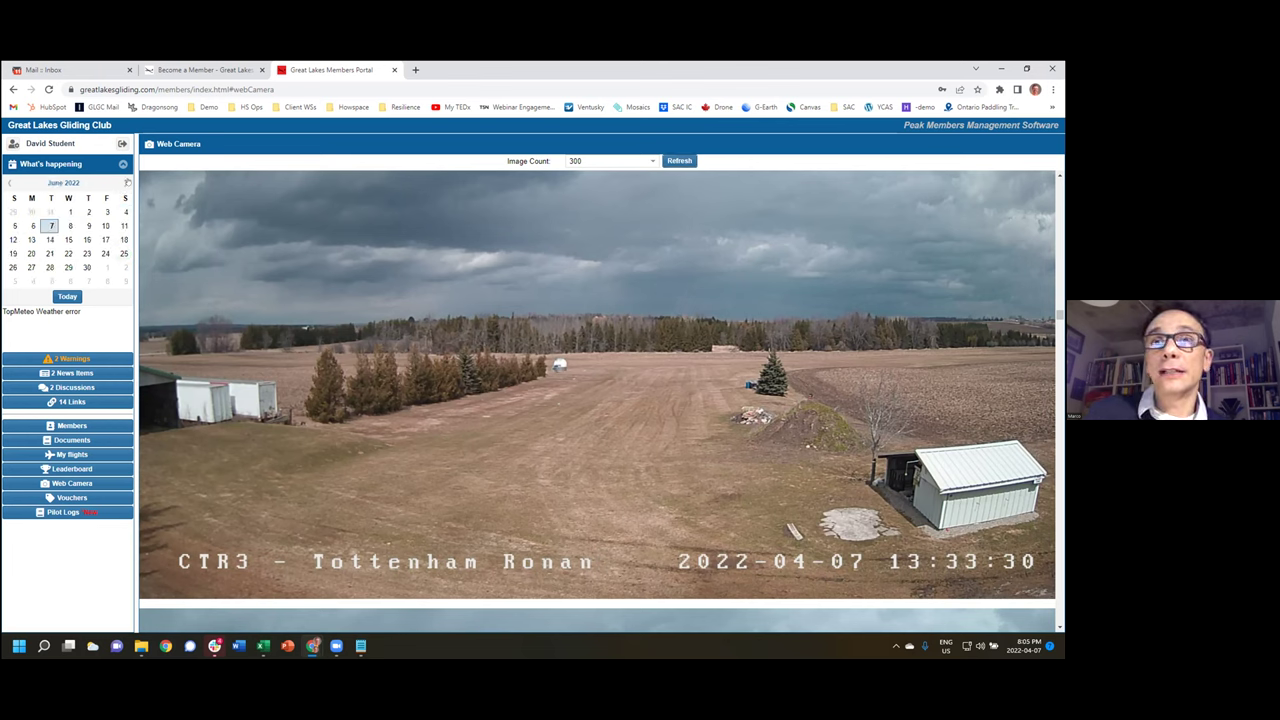
left_click(126, 182)
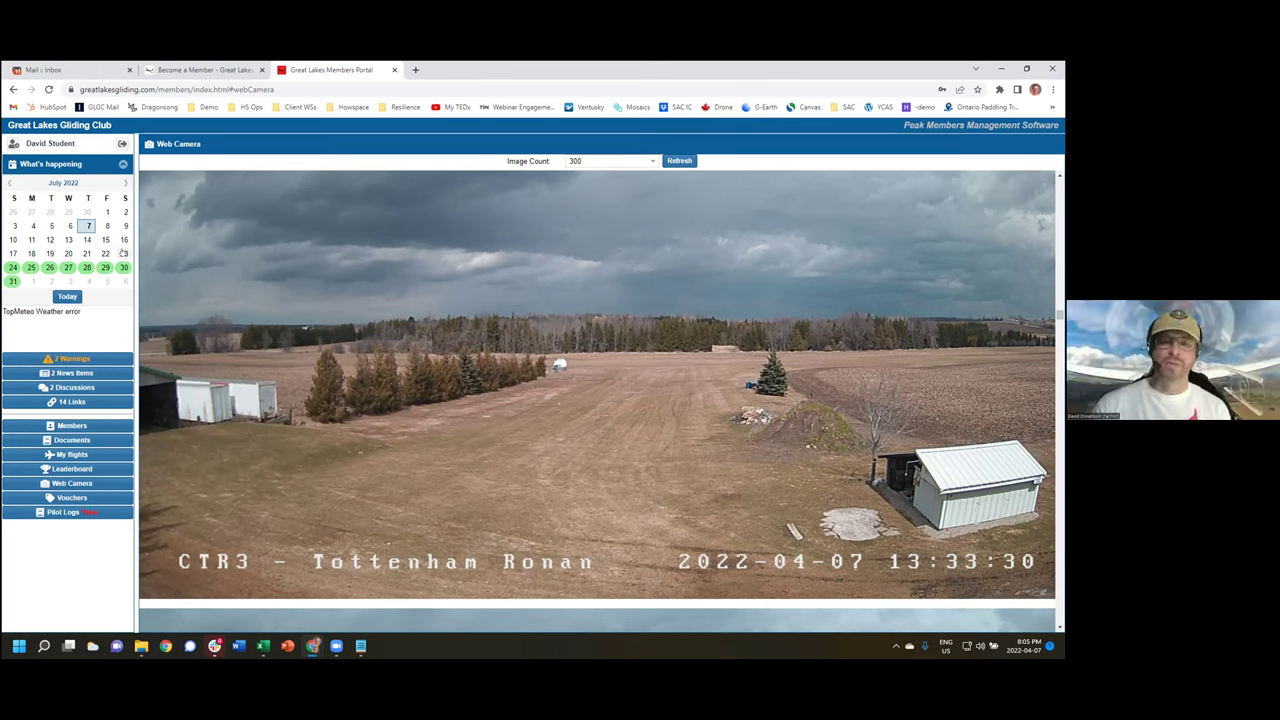
left_click(123, 253)
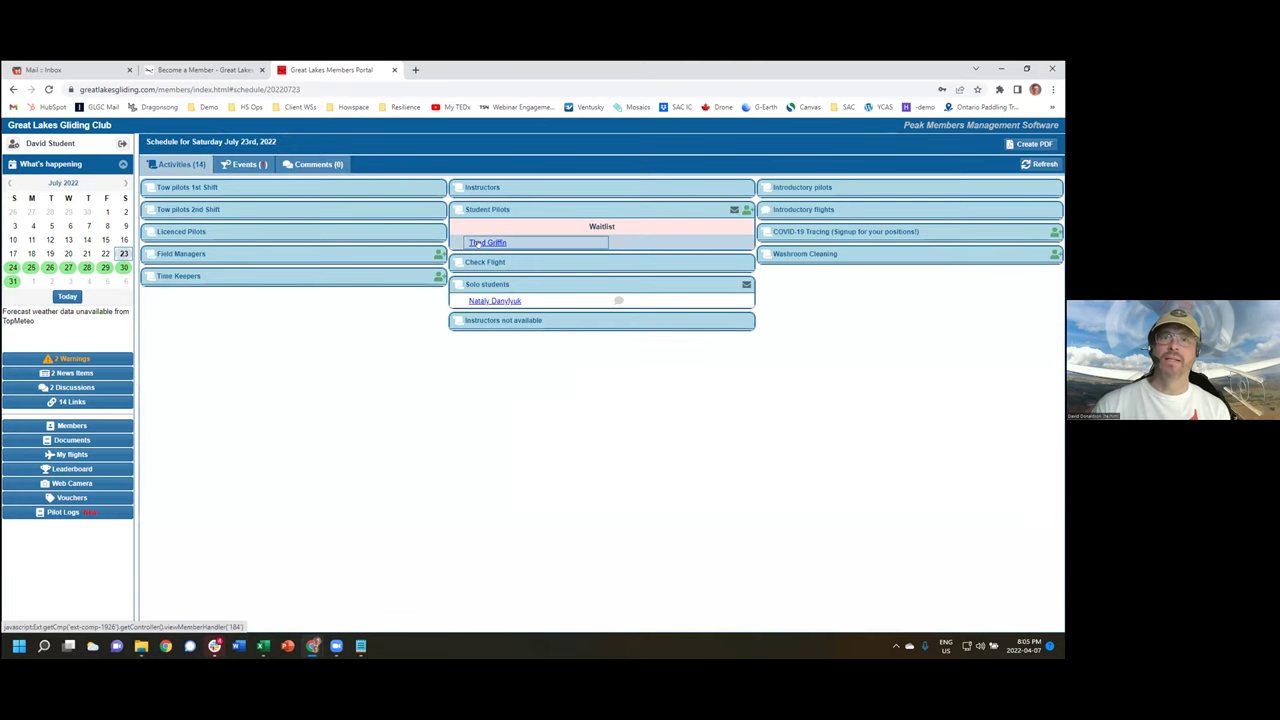
mouse_move(476, 244)
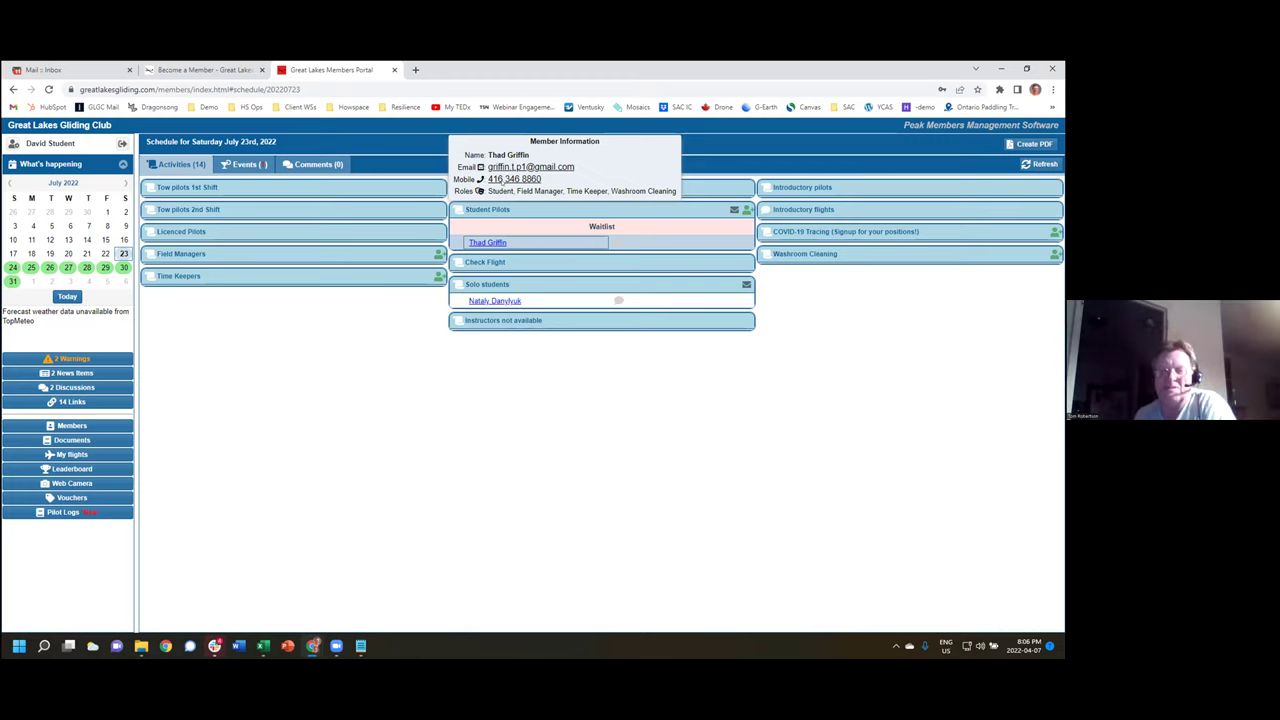
left_click(386, 375)
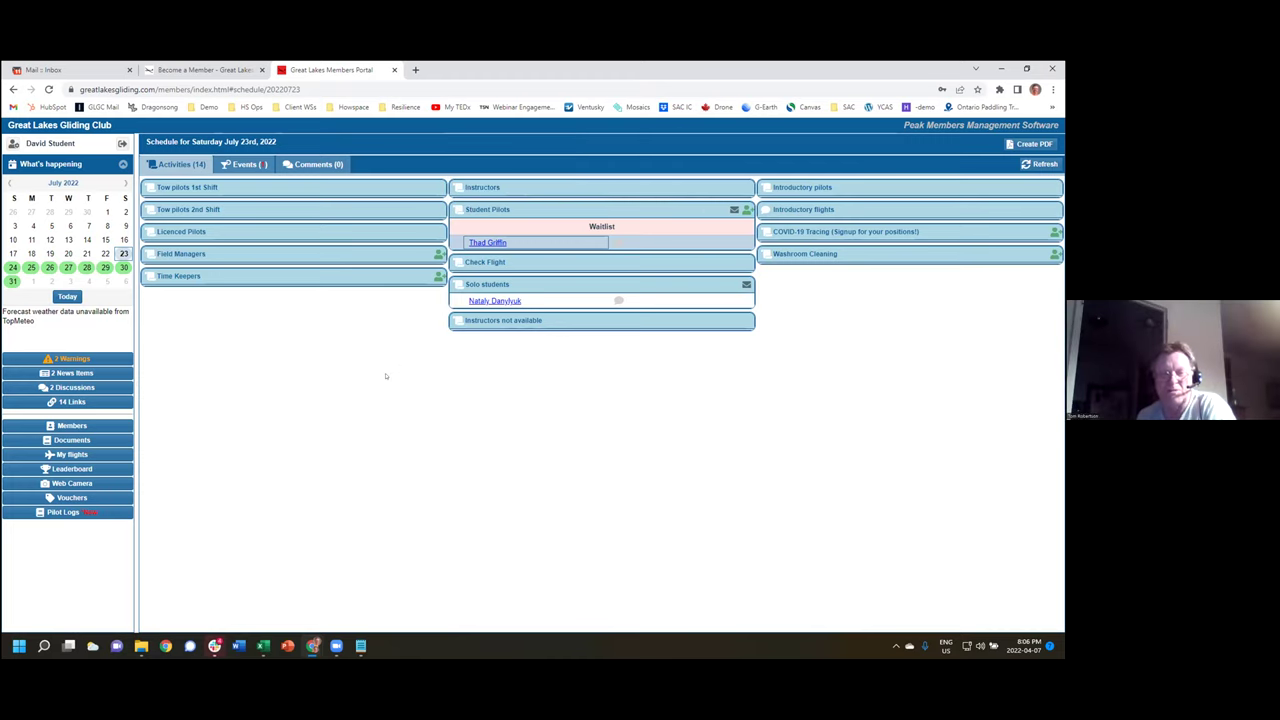
Step: Return to the Web Camera page, set the image count to 300 and refresh the images
left_click(75, 485)
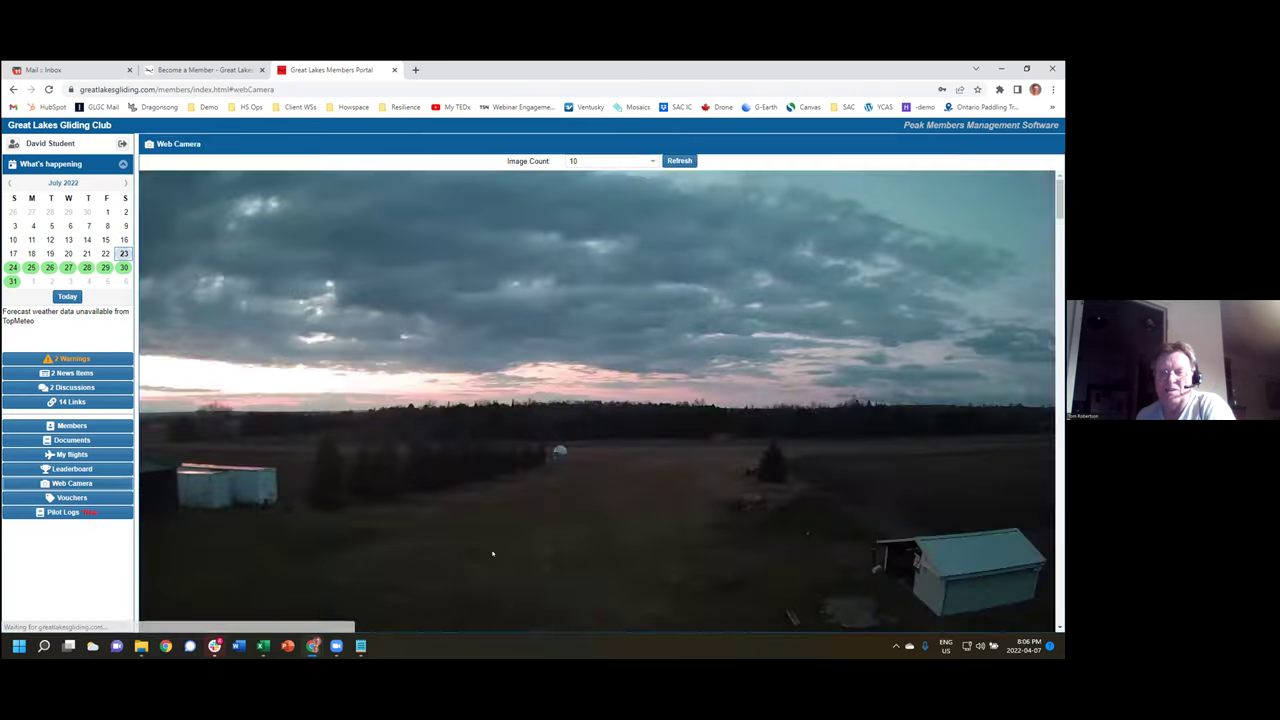
left_click_drag(1058, 205, 1053, 585)
left_click(646, 161)
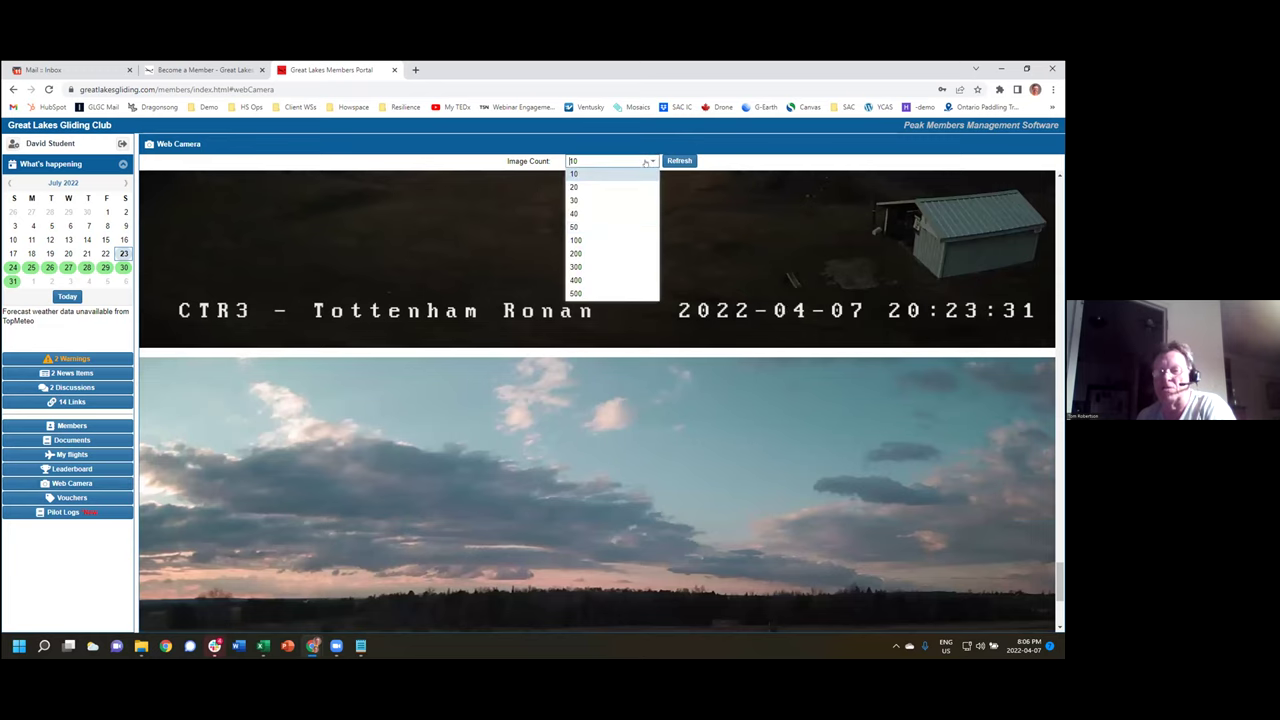
left_click(612, 268)
left_click(680, 161)
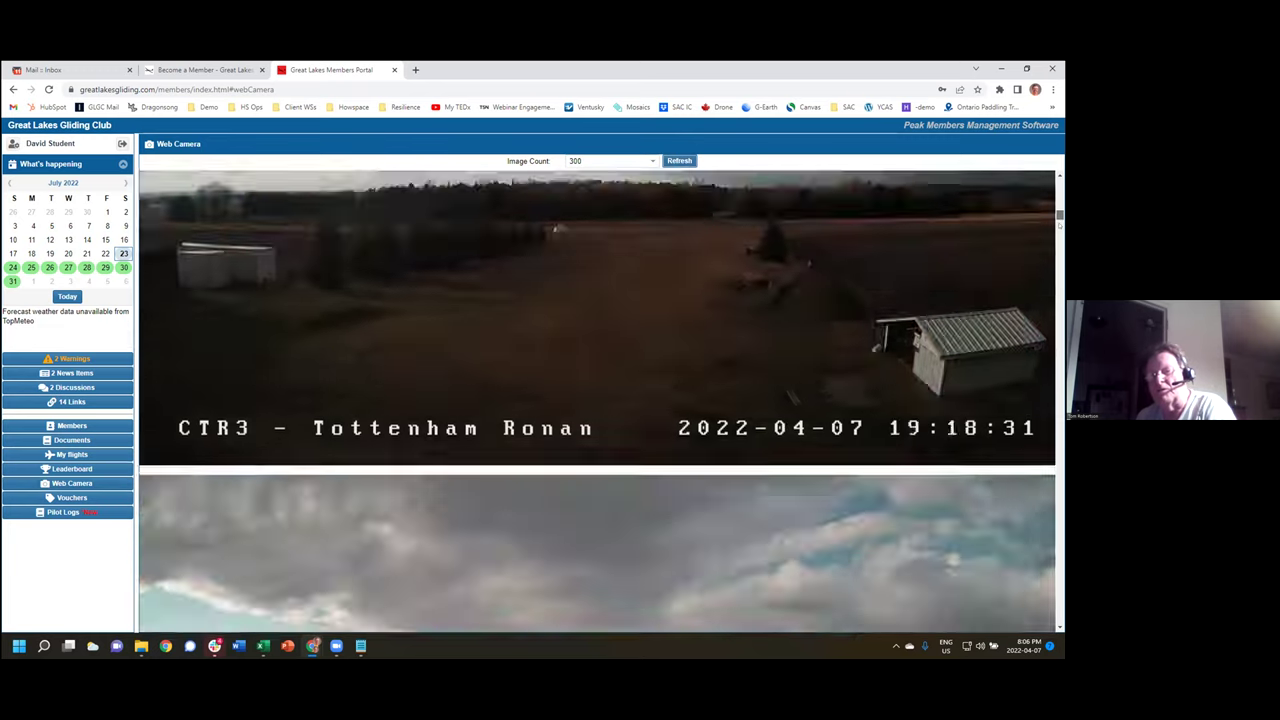
Step: Look through the afternoon web camera images from 15:28 back to 15:08 on 2022-04-07
left_click_drag(1059, 214, 1048, 281)
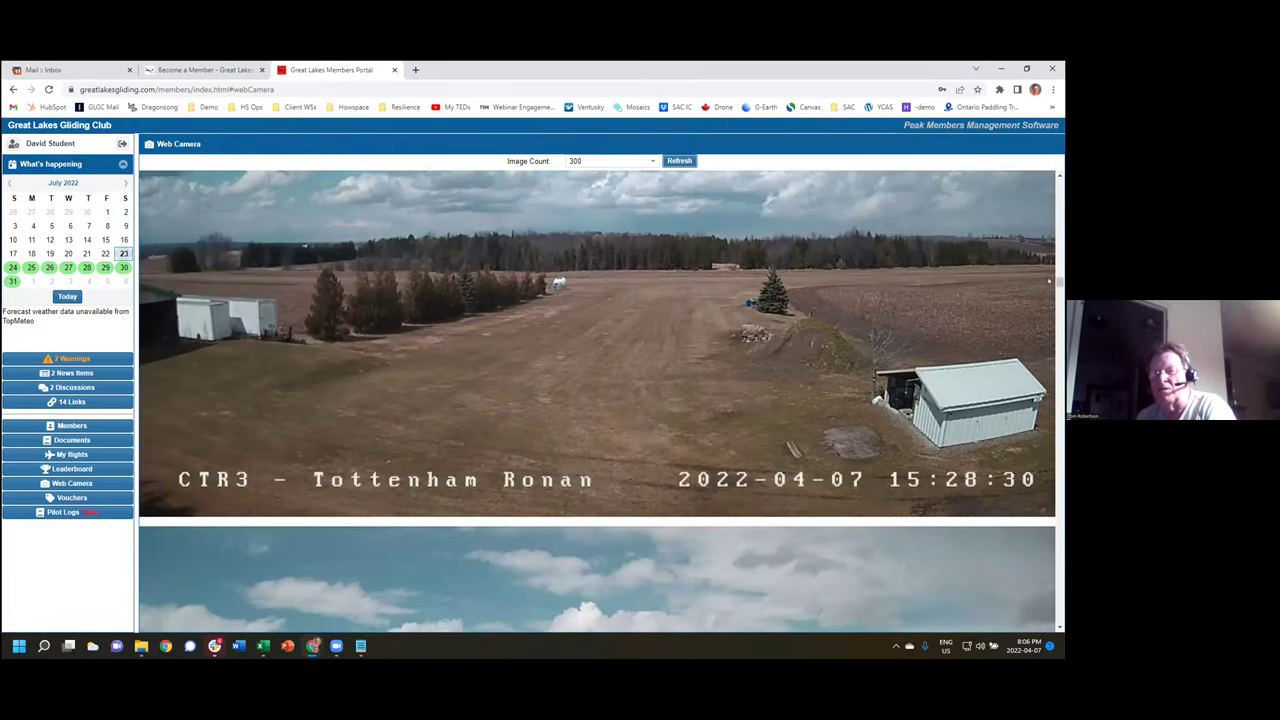
scroll(764, 339, "down", 3)
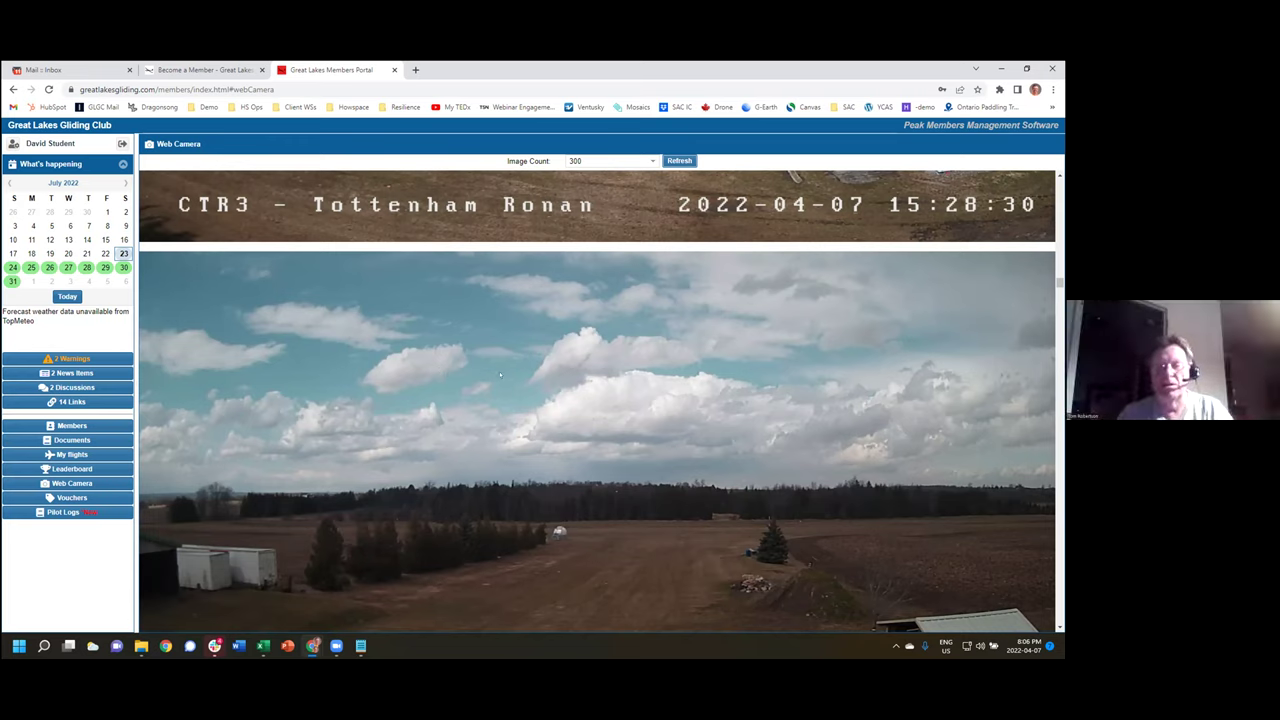
scroll(500, 375, "down", 15)
scroll(534, 375, "down", 10)
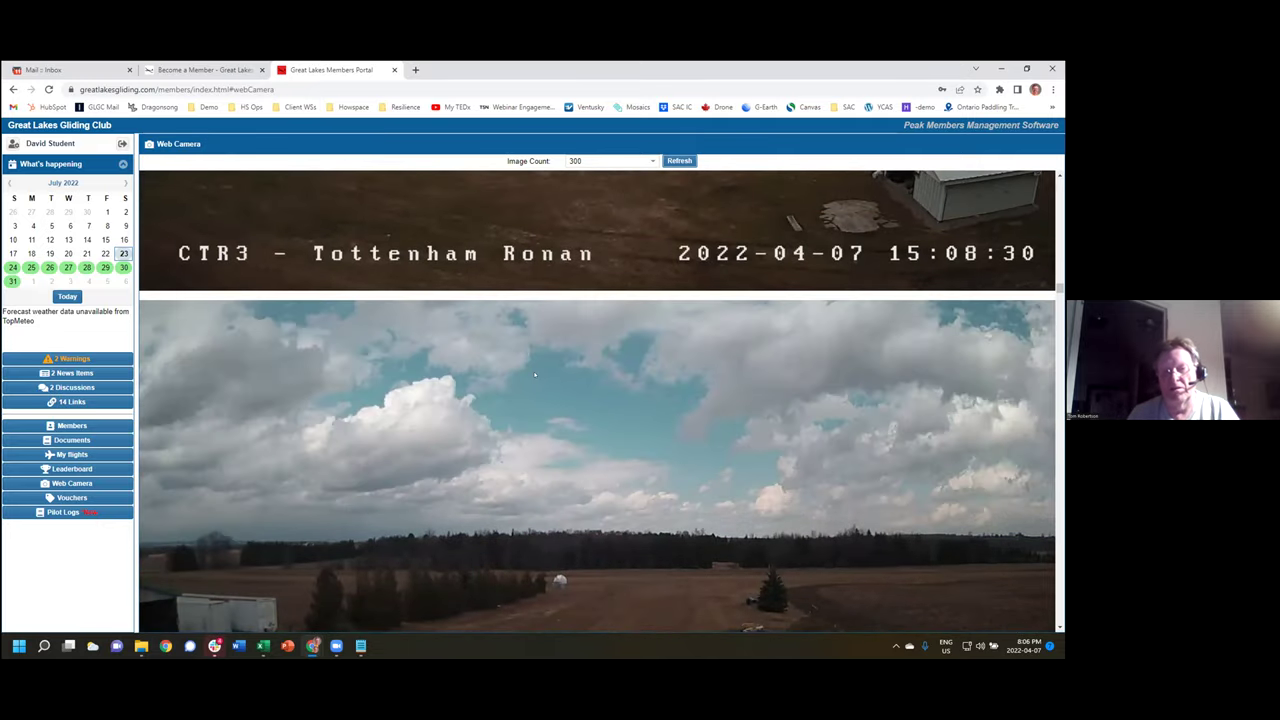
Step: Set the web camera image count to 500 and refresh the images
scroll(534, 375, "down", 2)
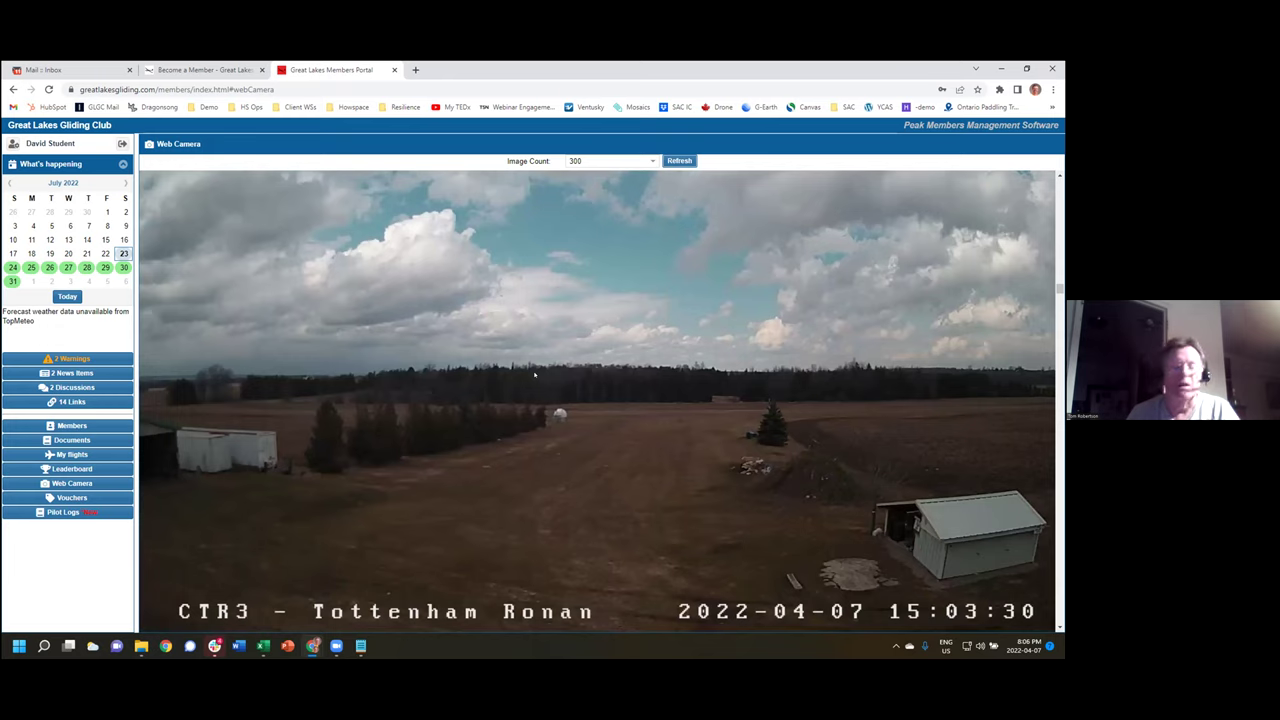
left_click(652, 161)
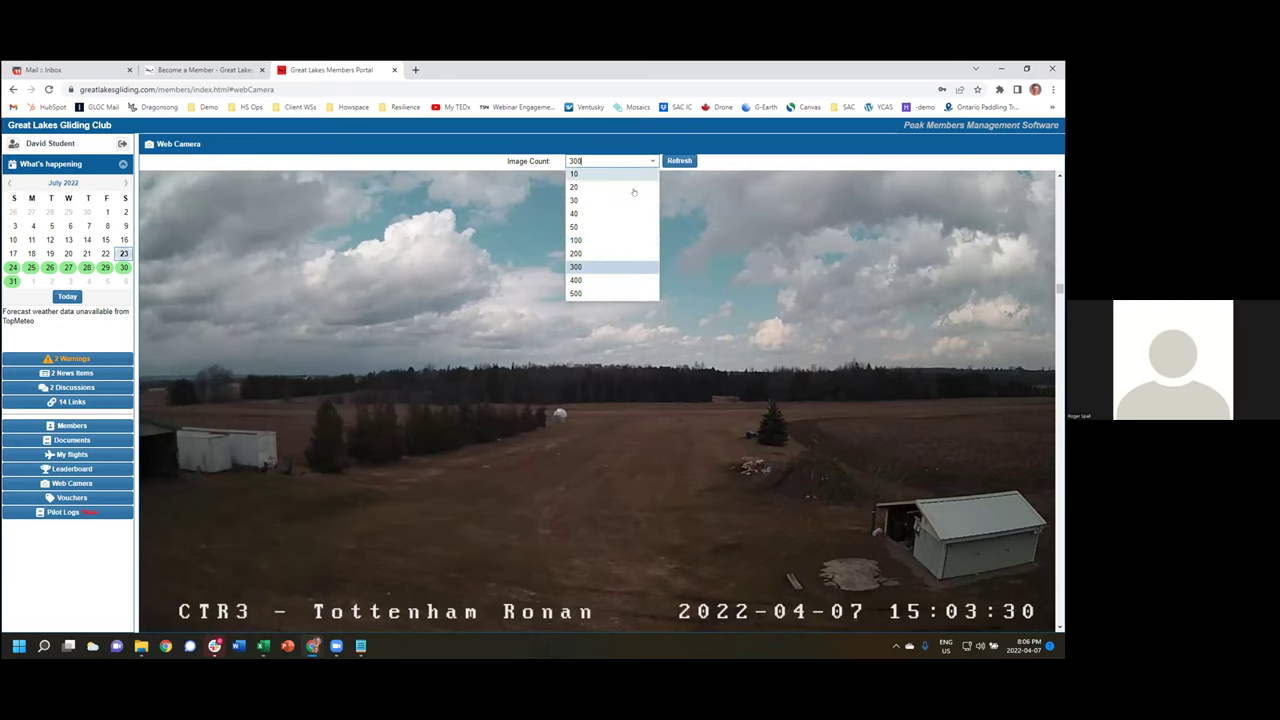
left_click(628, 293)
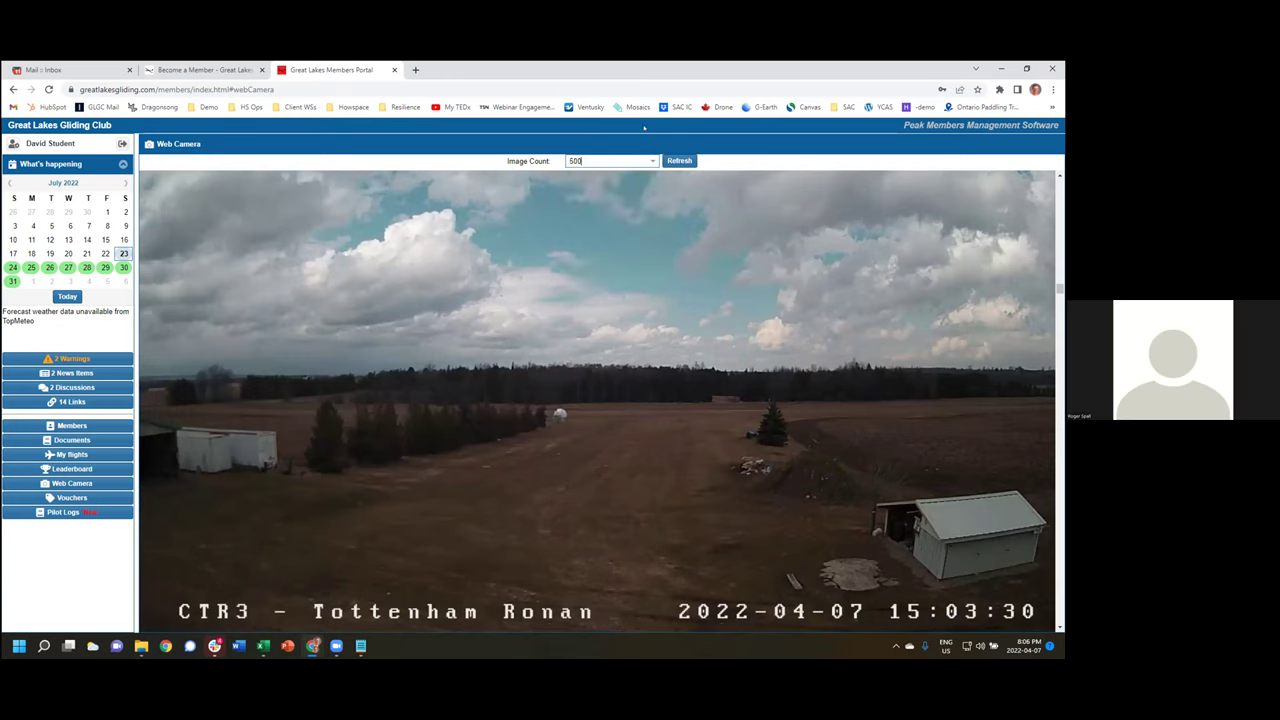
left_click(677, 162)
Step: Look through the oldest web camera images from 2022-04-06 and return to the 16:23 shots of 2022-04-07
left_click_drag(1059, 245, 1033, 563)
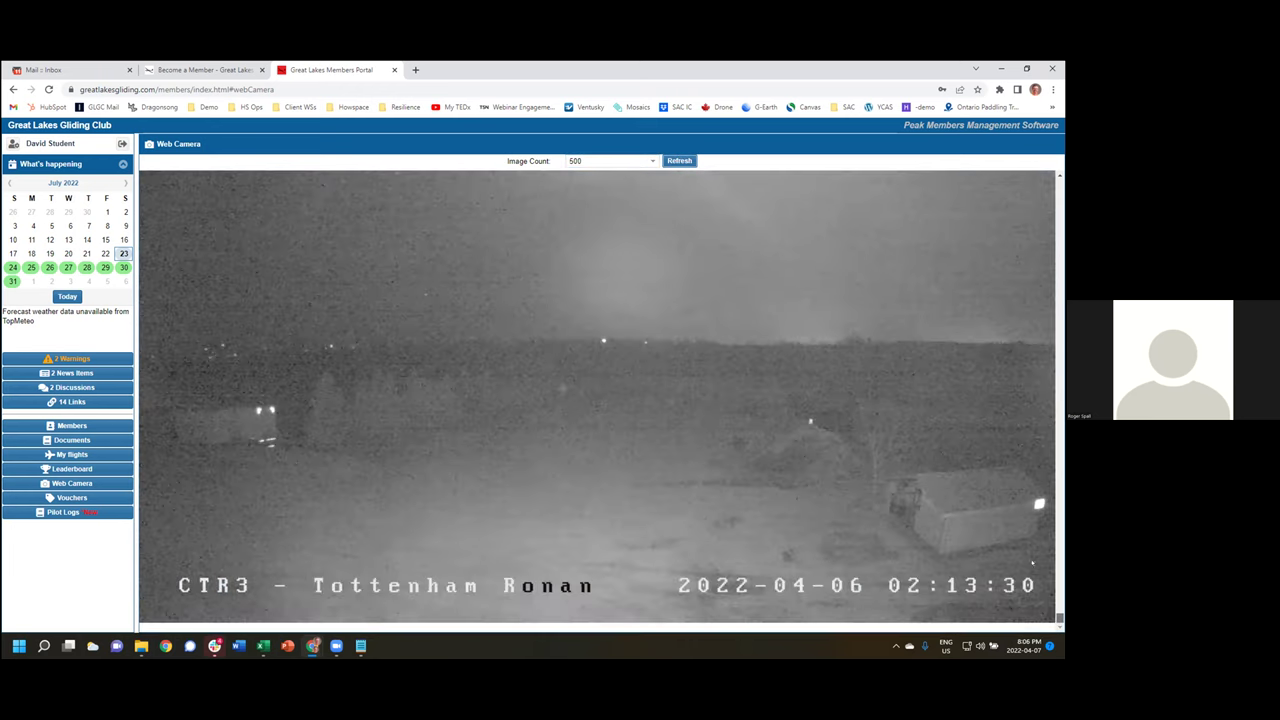
scroll(896, 427, "up", 15)
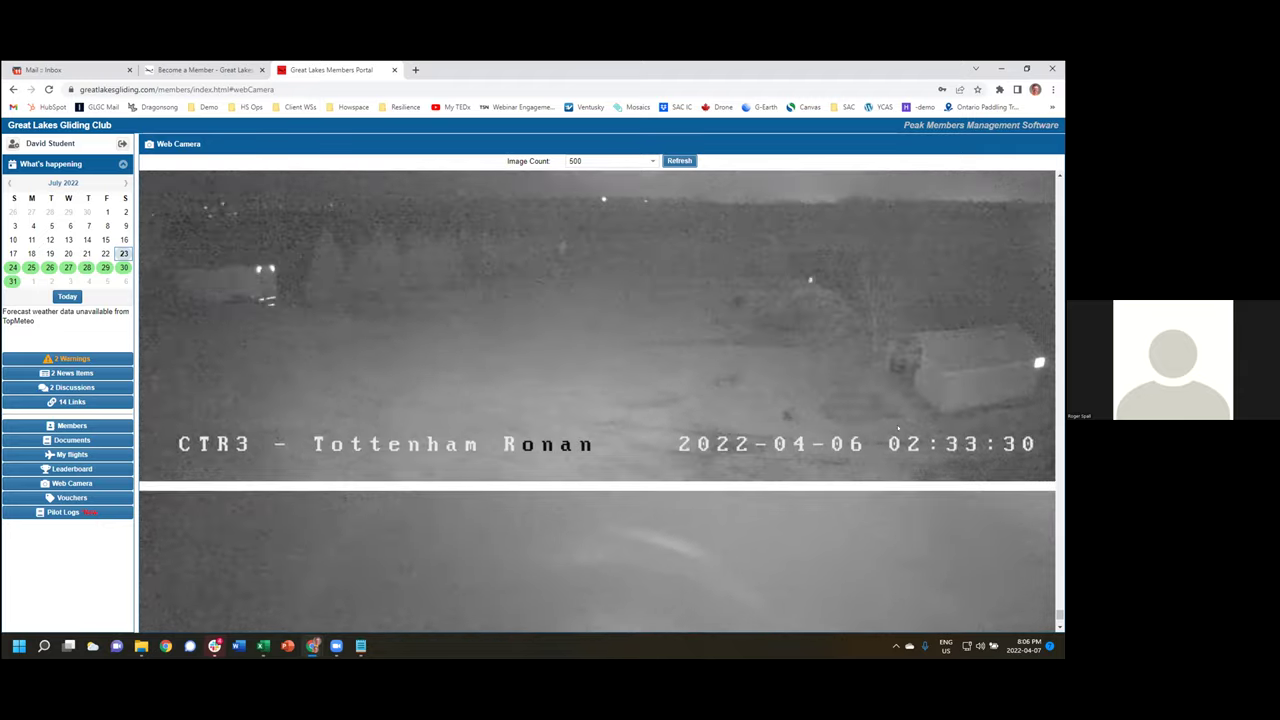
scroll(897, 428, "up", 5)
left_click_drag(1059, 612, 1059, 555)
scroll(838, 451, "up", 1)
scroll(838, 451, "down", 1)
scroll(838, 451, "down", 1)
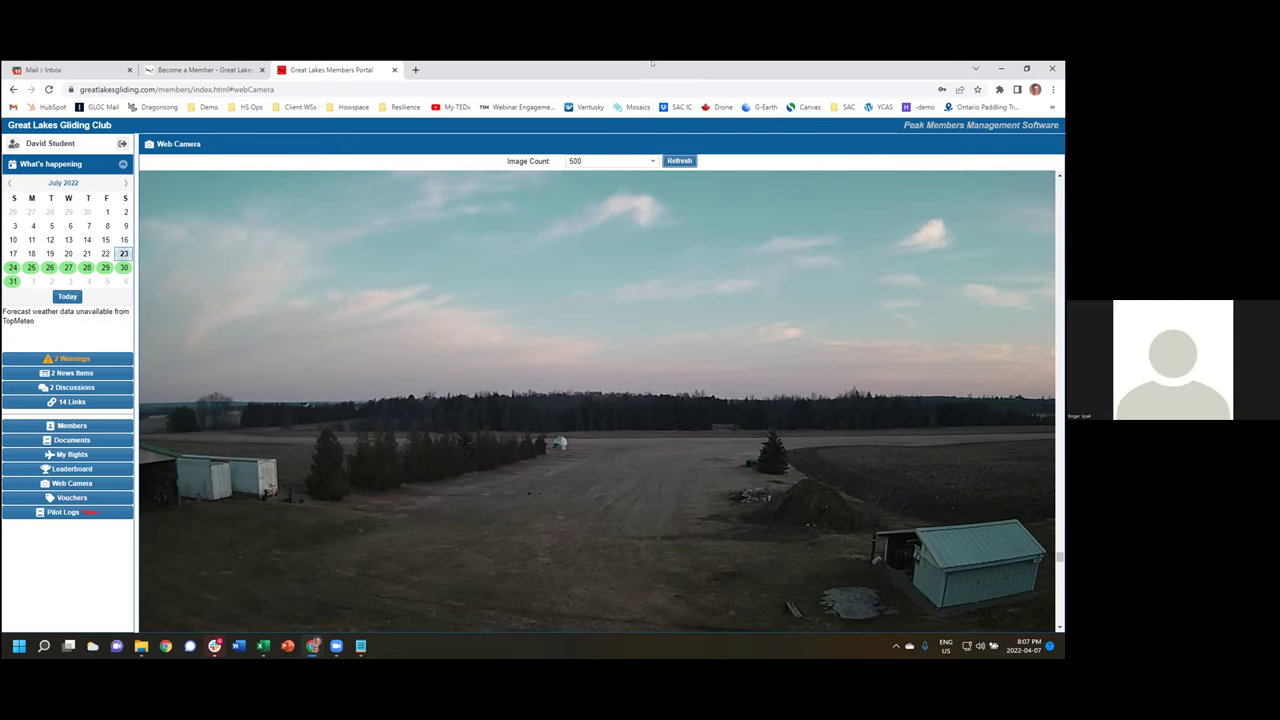
left_click_drag(46, 321, 2, 312)
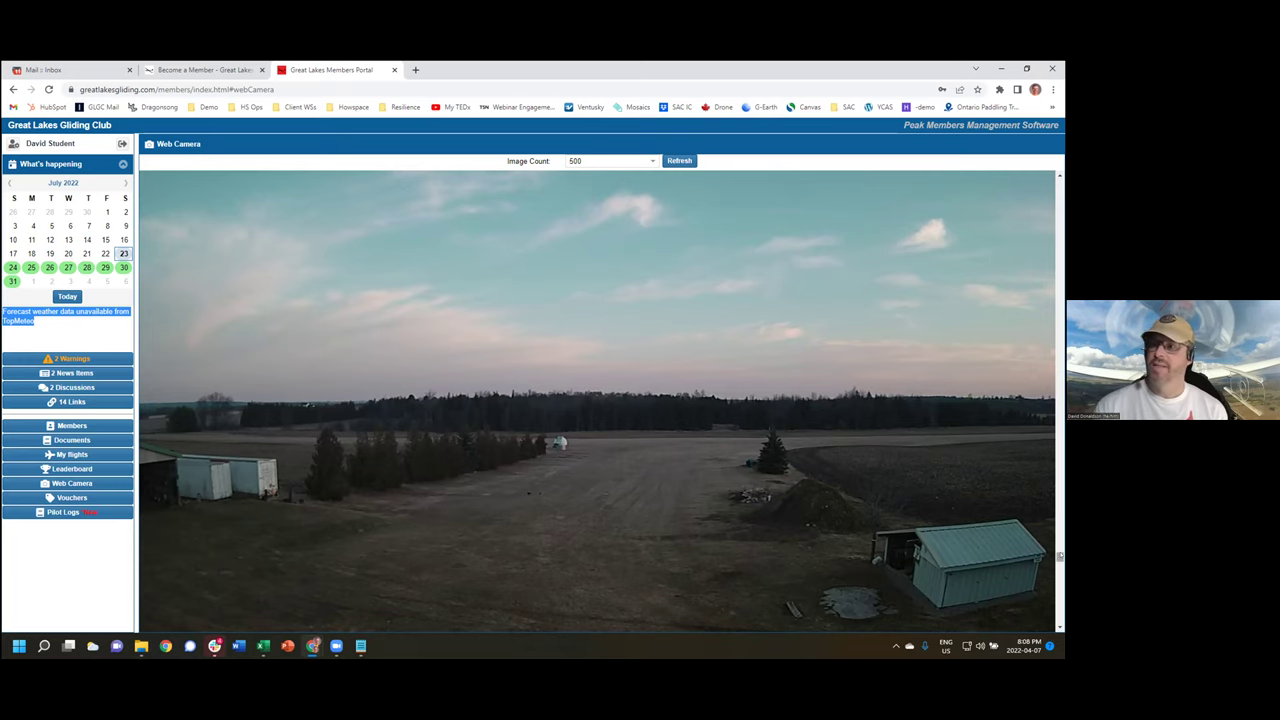
left_click_drag(1059, 555, 1014, 260)
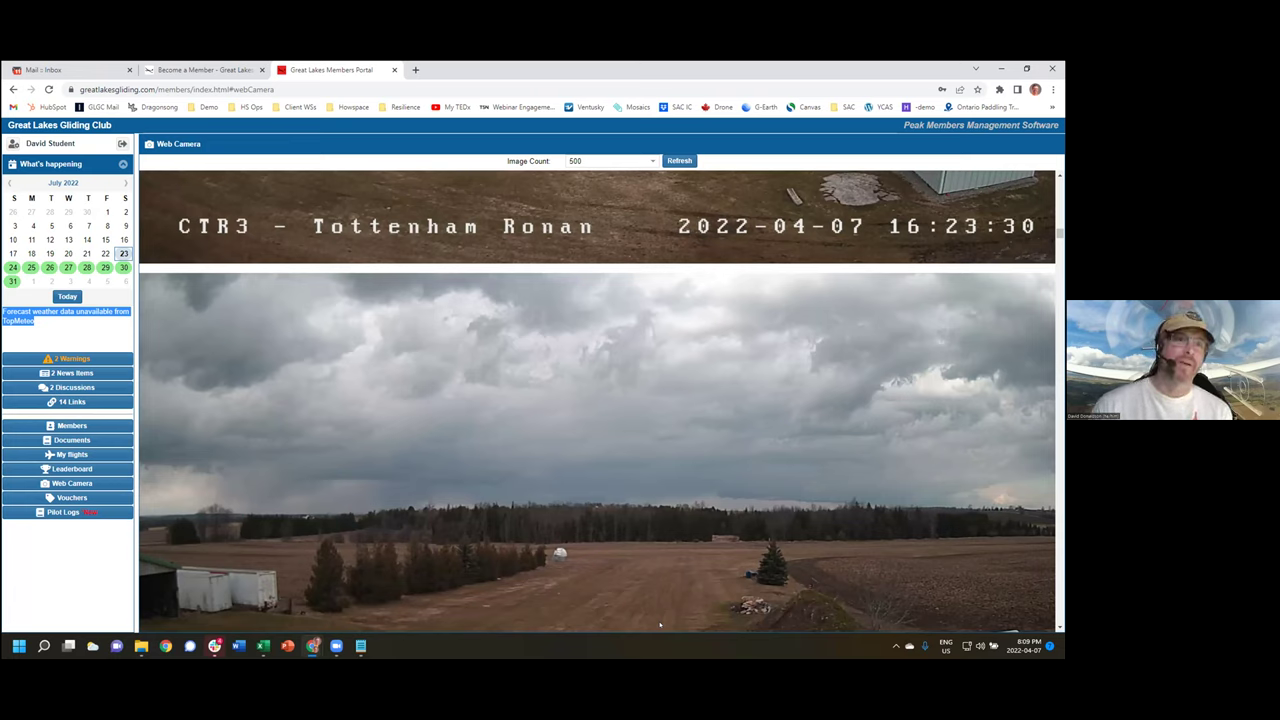
Step: Open the Vouchers page and search the outstanding vouchers by a person's first name
left_click(75, 494)
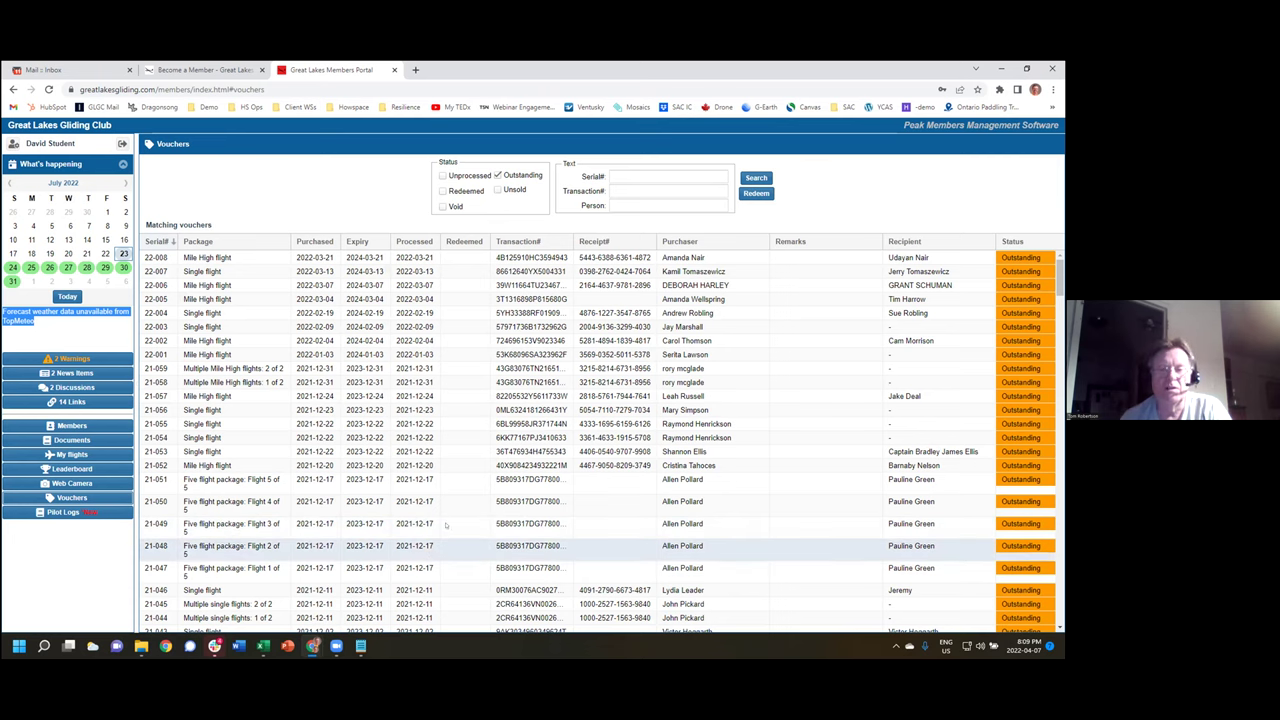
left_click(634, 204)
type("tom")
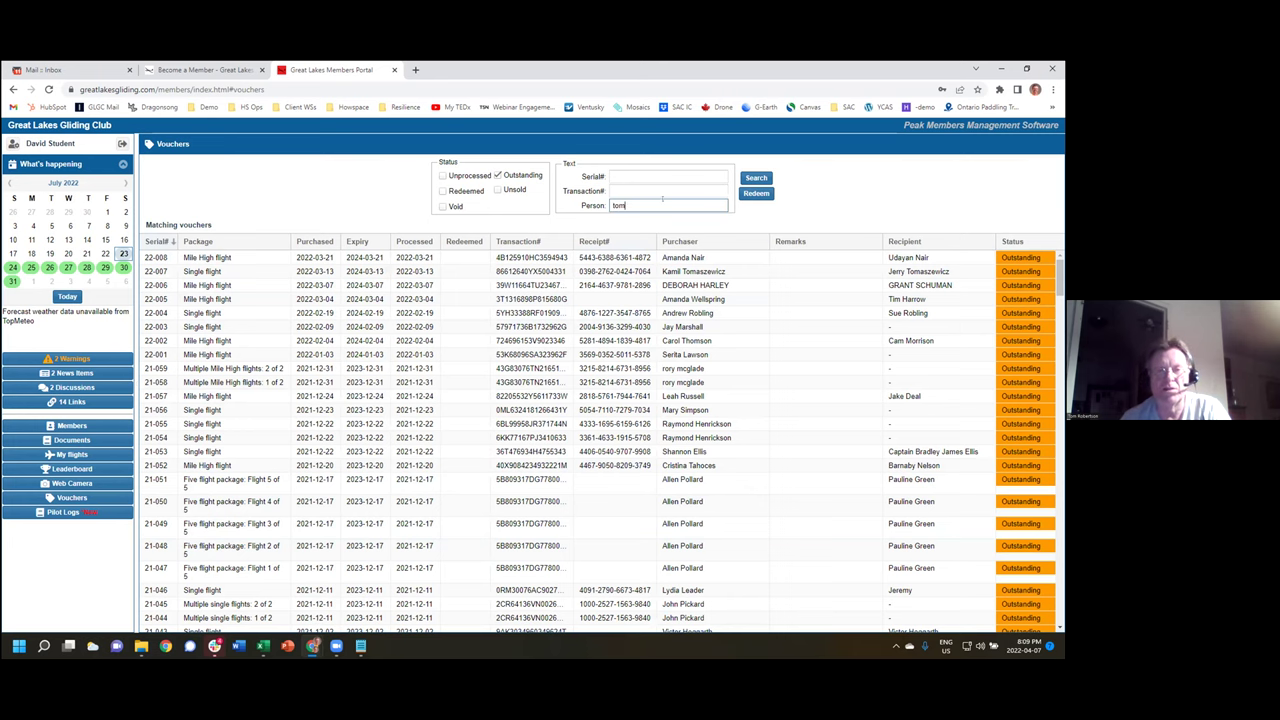
left_click(746, 179)
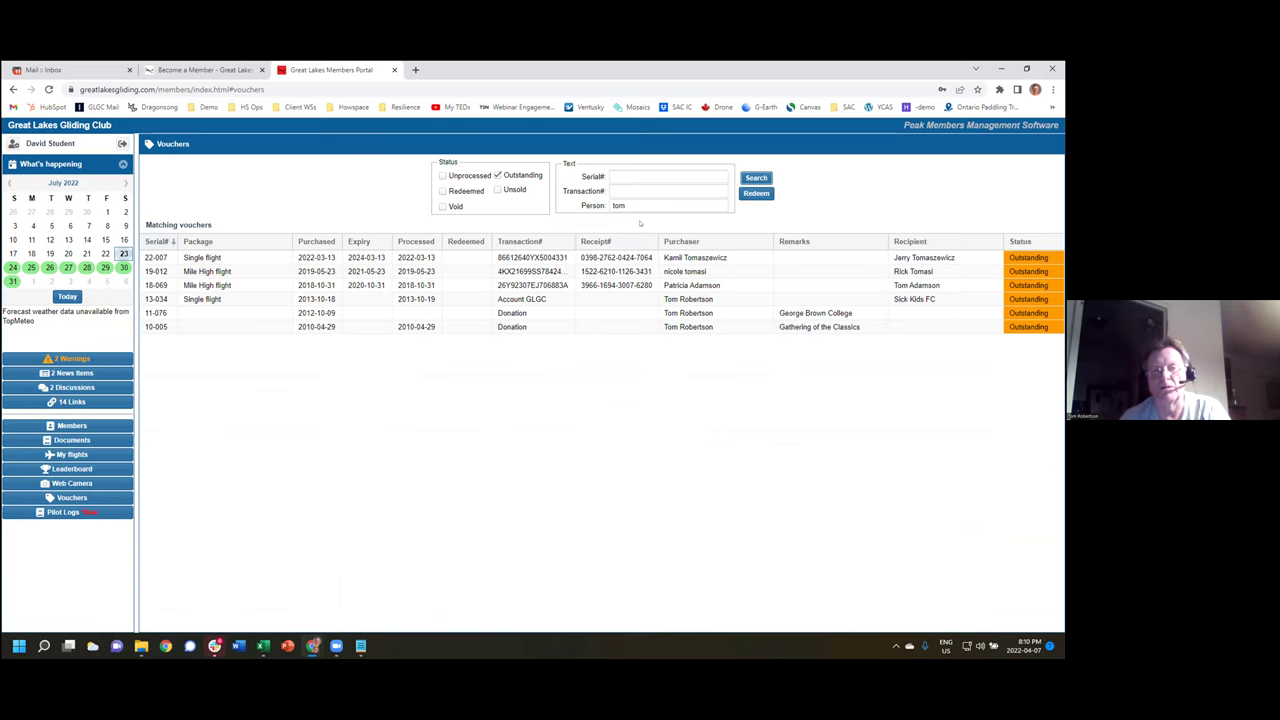
Step: Replace the person filter with a different first name and search the outstanding vouchers again
left_click_drag(636, 201, 551, 205)
type("nata")
key("BackSpace")
key("BackSpace")
key("BackSpace")
key("BackSpace")
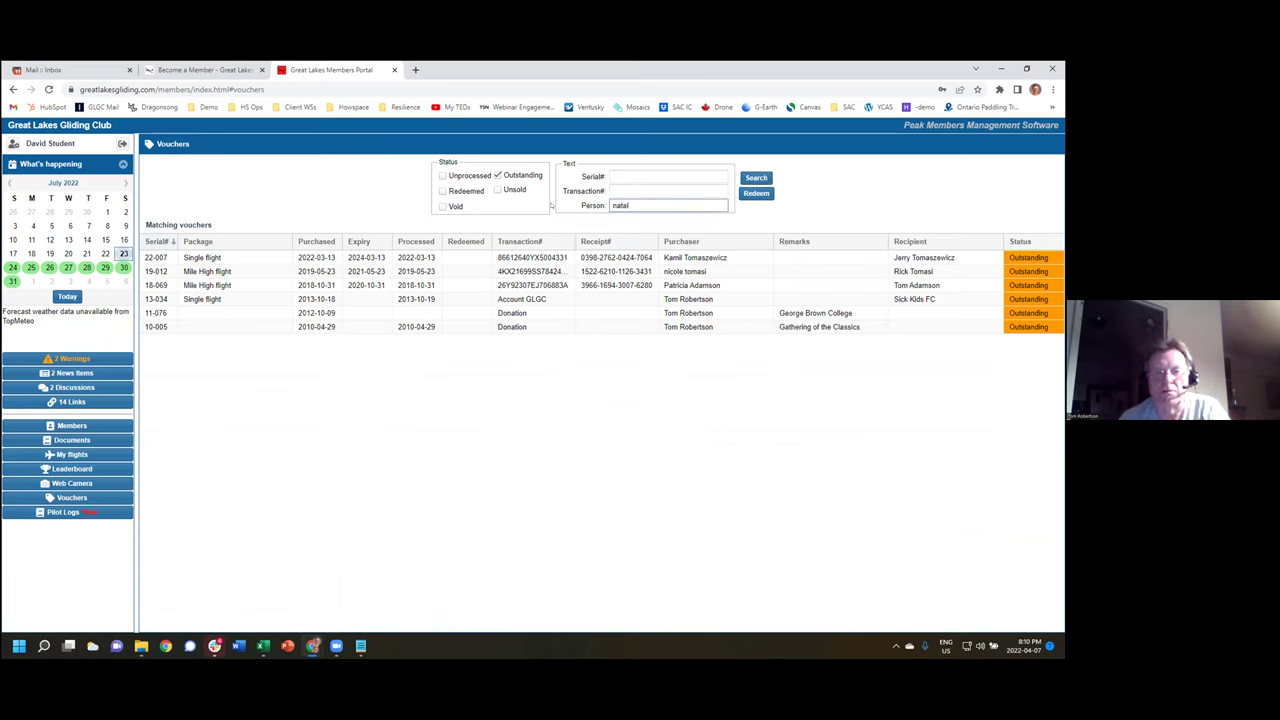
type("Jerry")
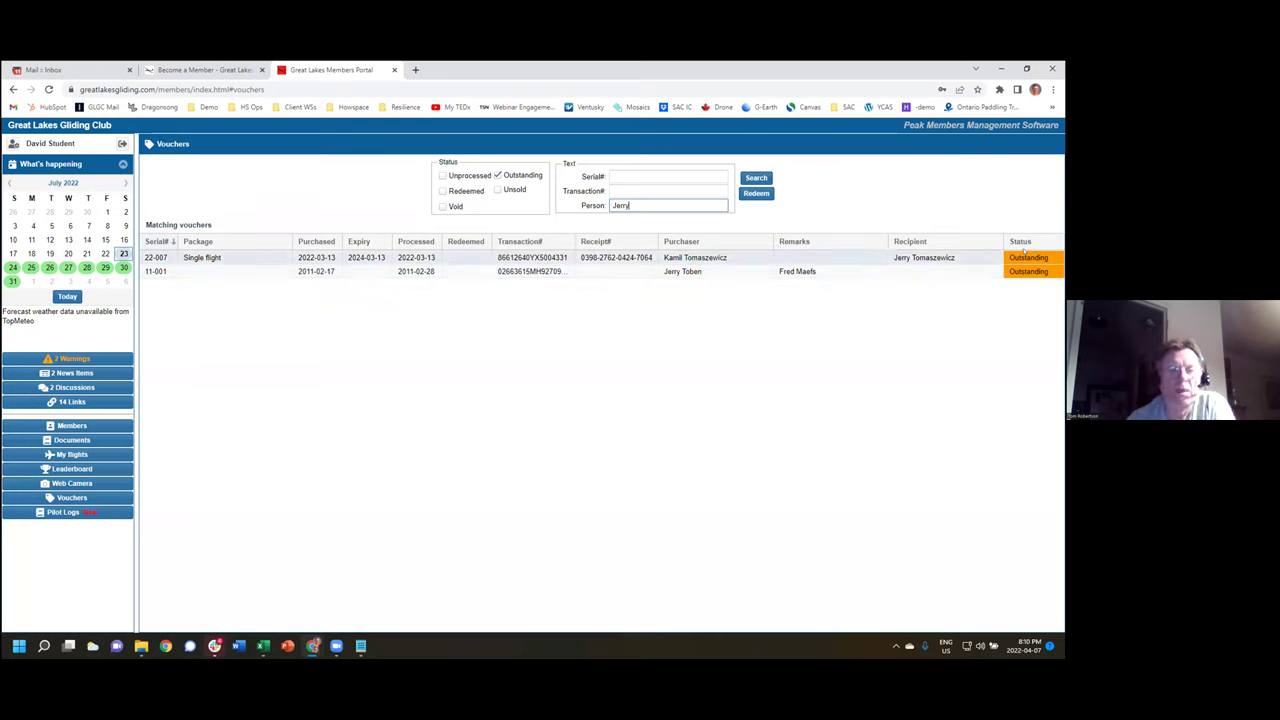
Step: Try the Unprocessed, Redeemed and Unsold voucher status filters and clear every status filter
left_click(442, 175)
left_click(443, 191)
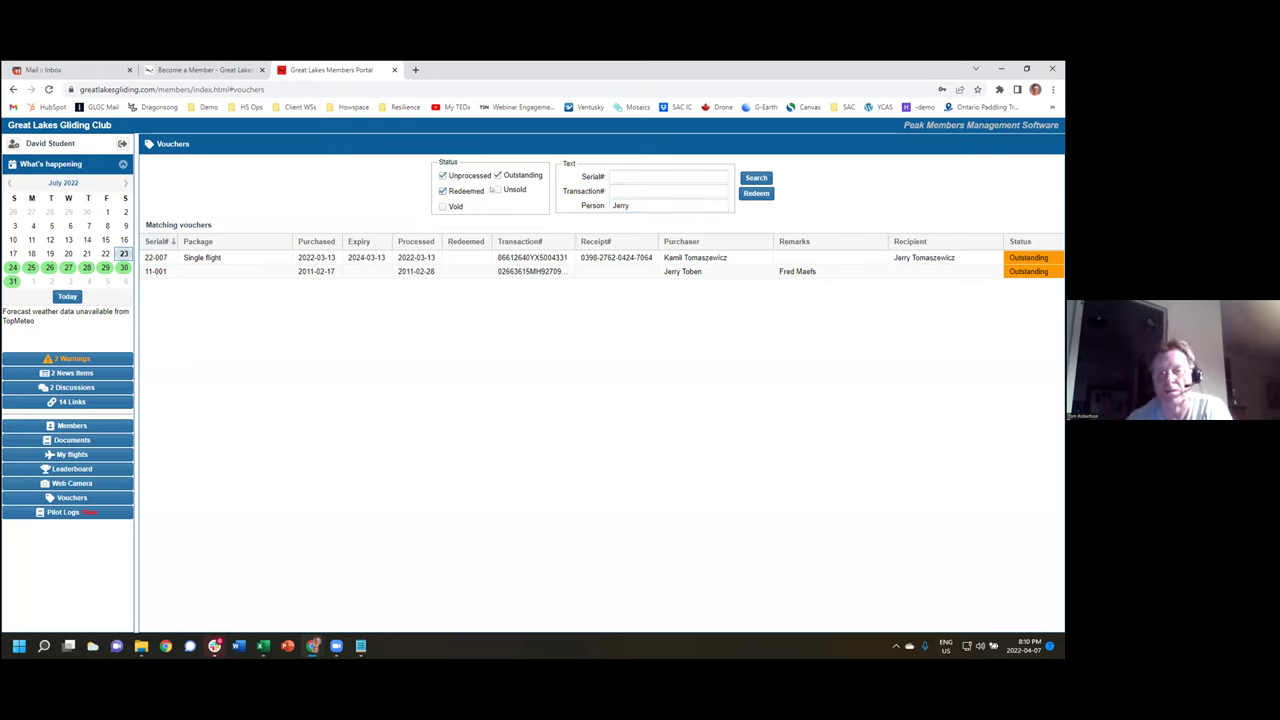
left_click(497, 189)
left_click(442, 206)
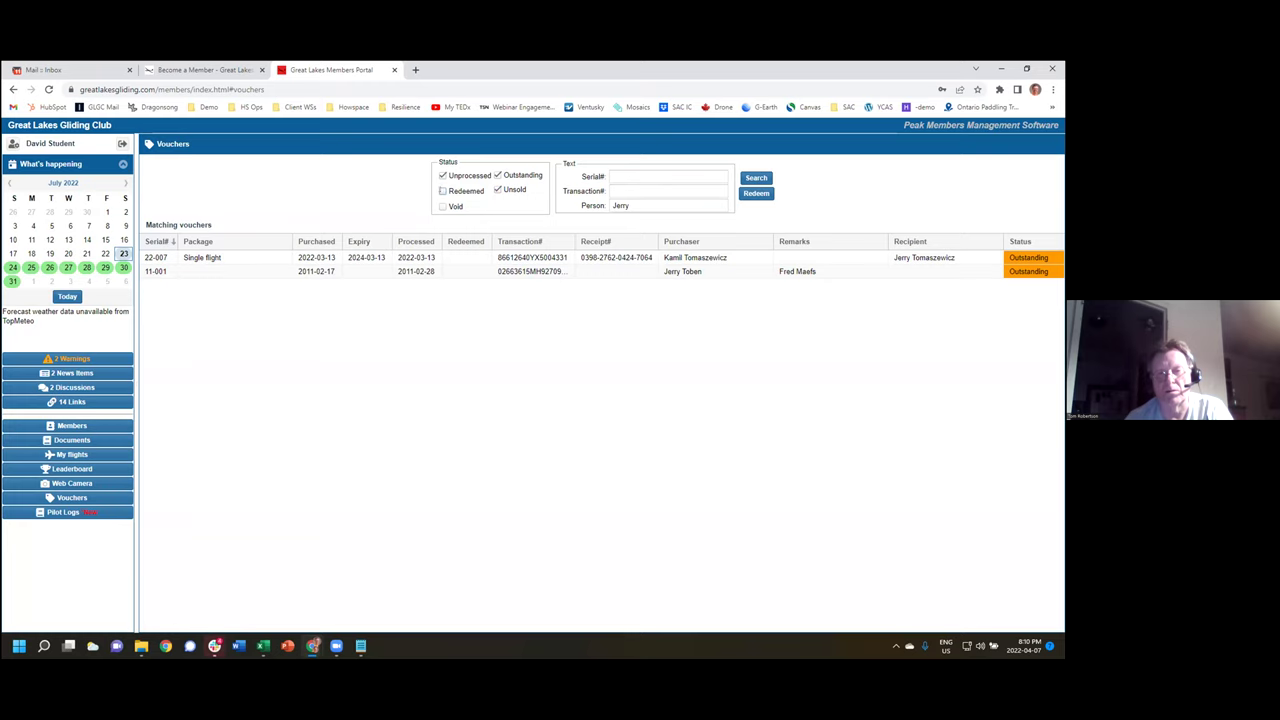
left_click(497, 189)
left_click(497, 175)
left_click(442, 175)
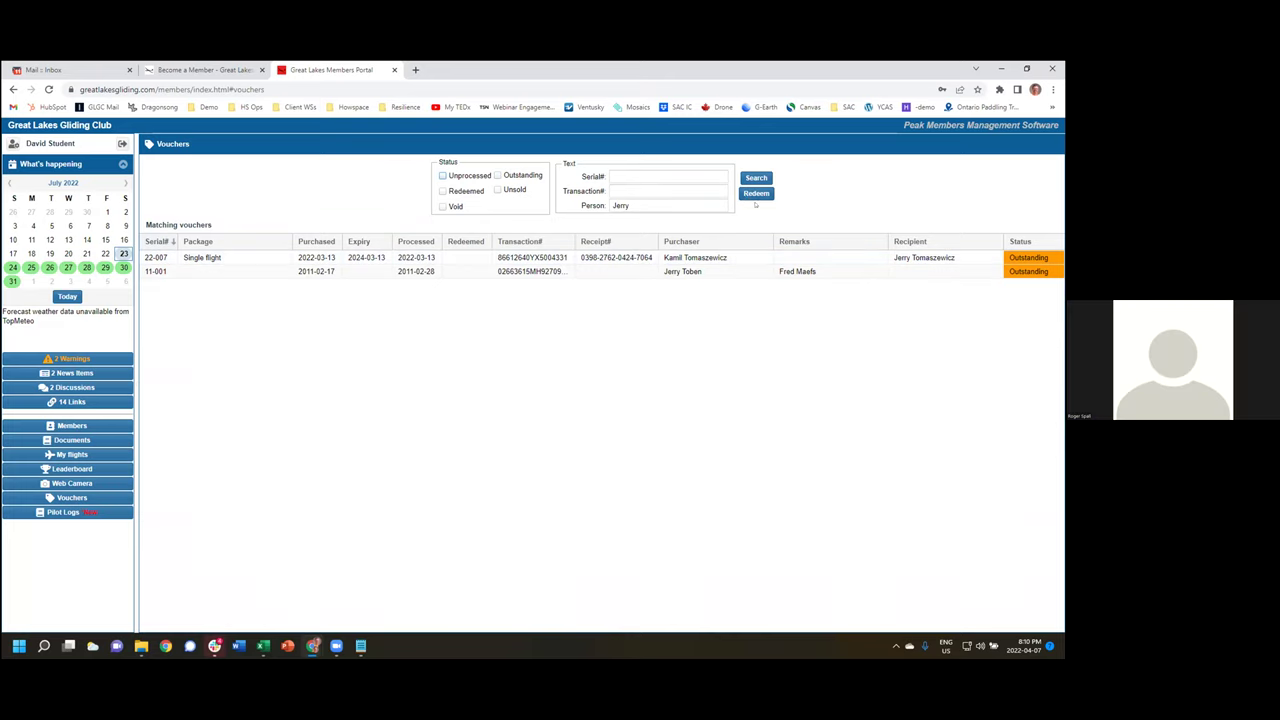
Step: Clear the person filter, run a search without a status, and search for all Outstanding vouchers
double_click(643, 204)
key("BackSpace")
left_click(756, 177)
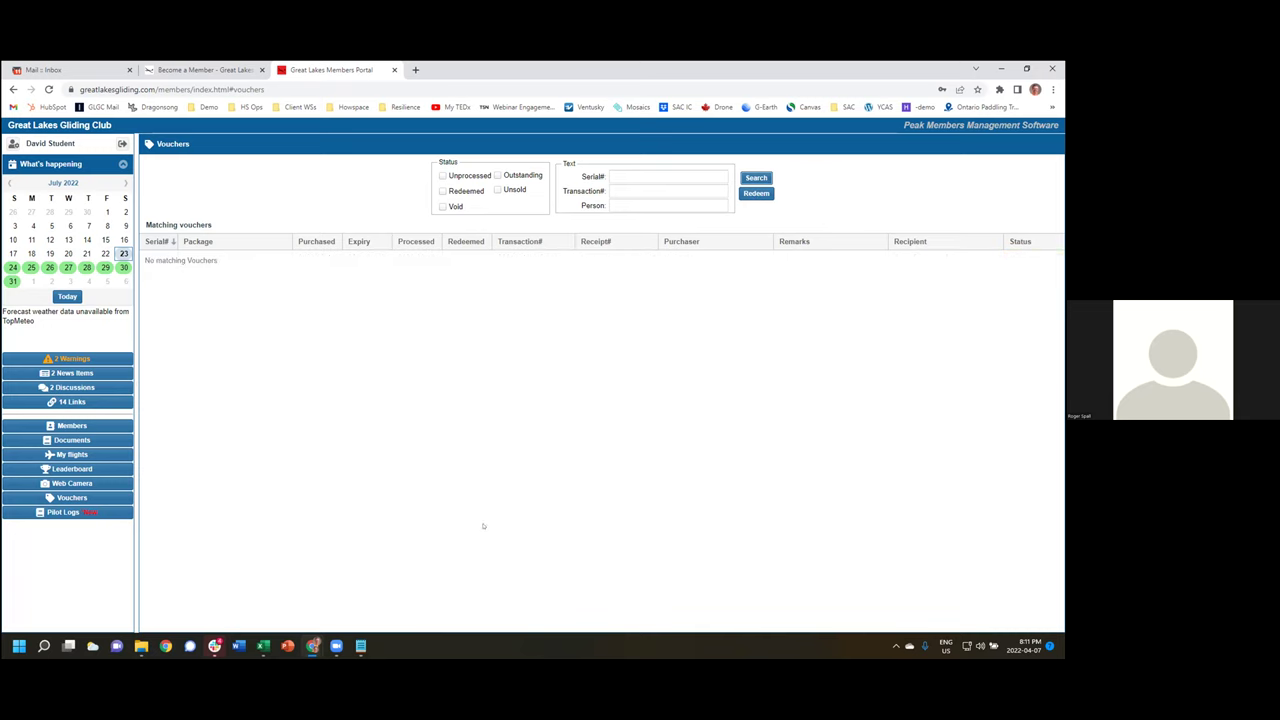
left_click(501, 175)
left_click(756, 178)
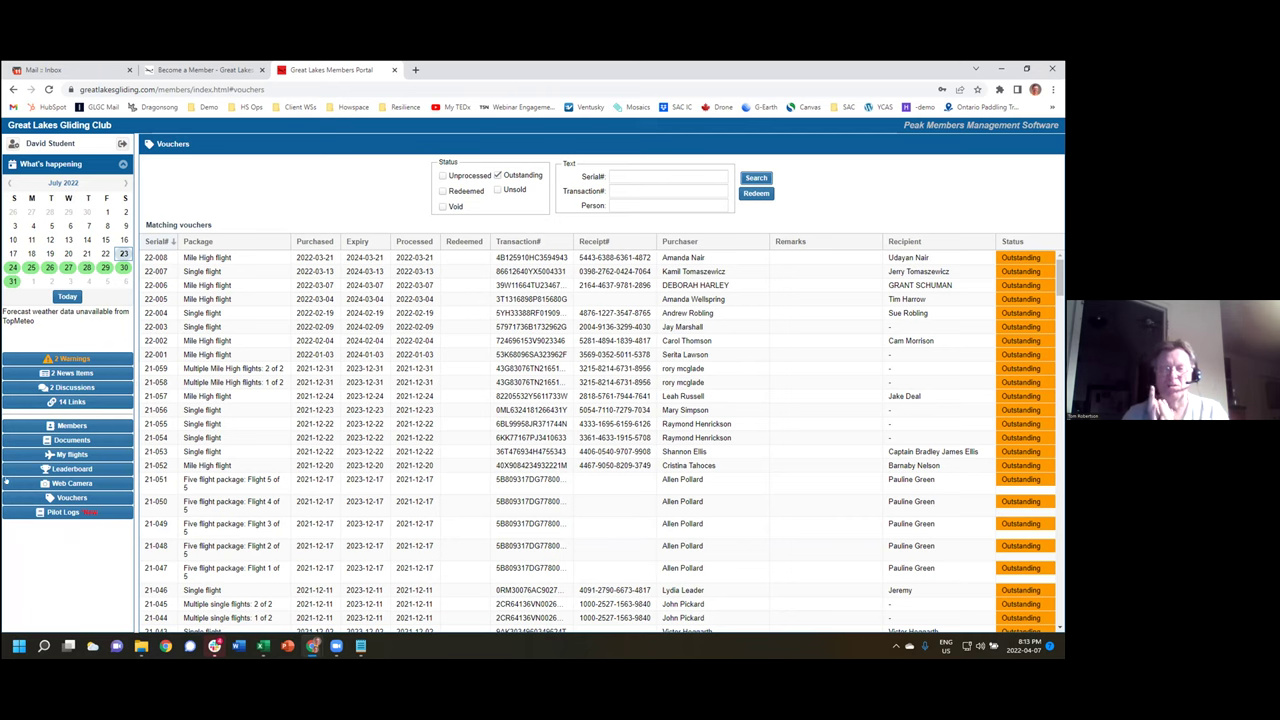
Step: Open the Pilot Logs page and log out of the student account
left_click(52, 513)
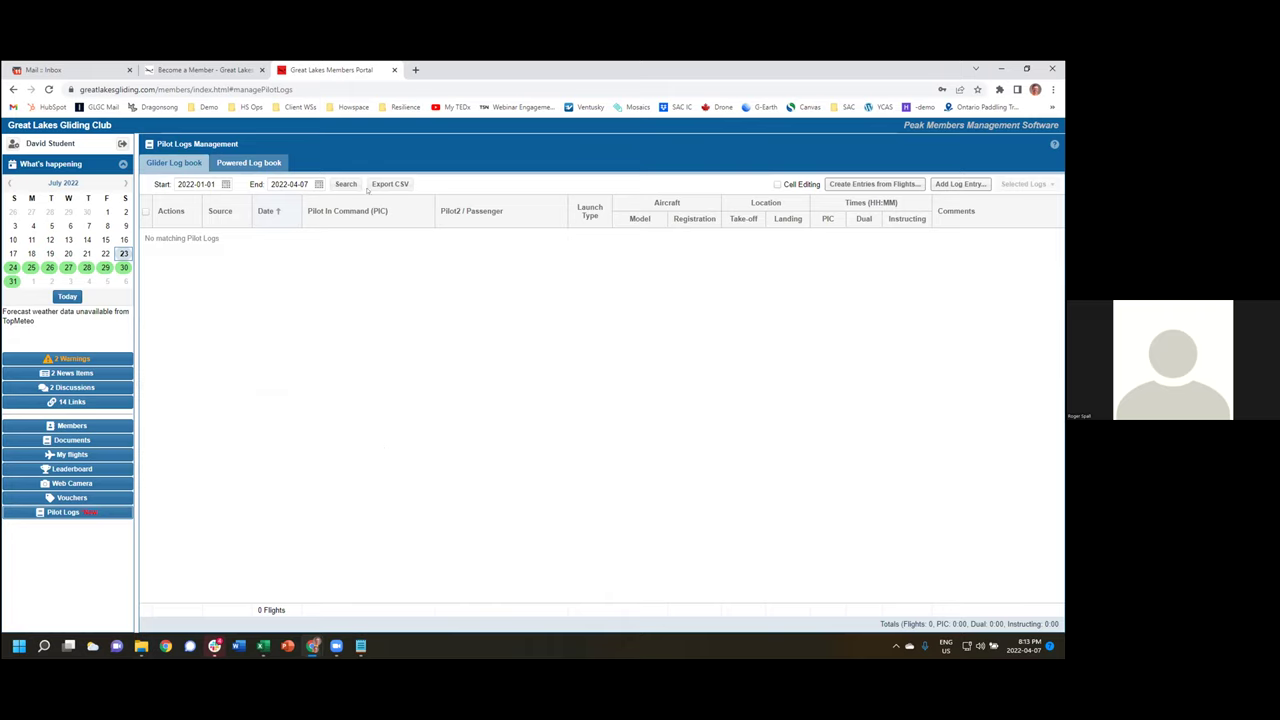
left_click(121, 144)
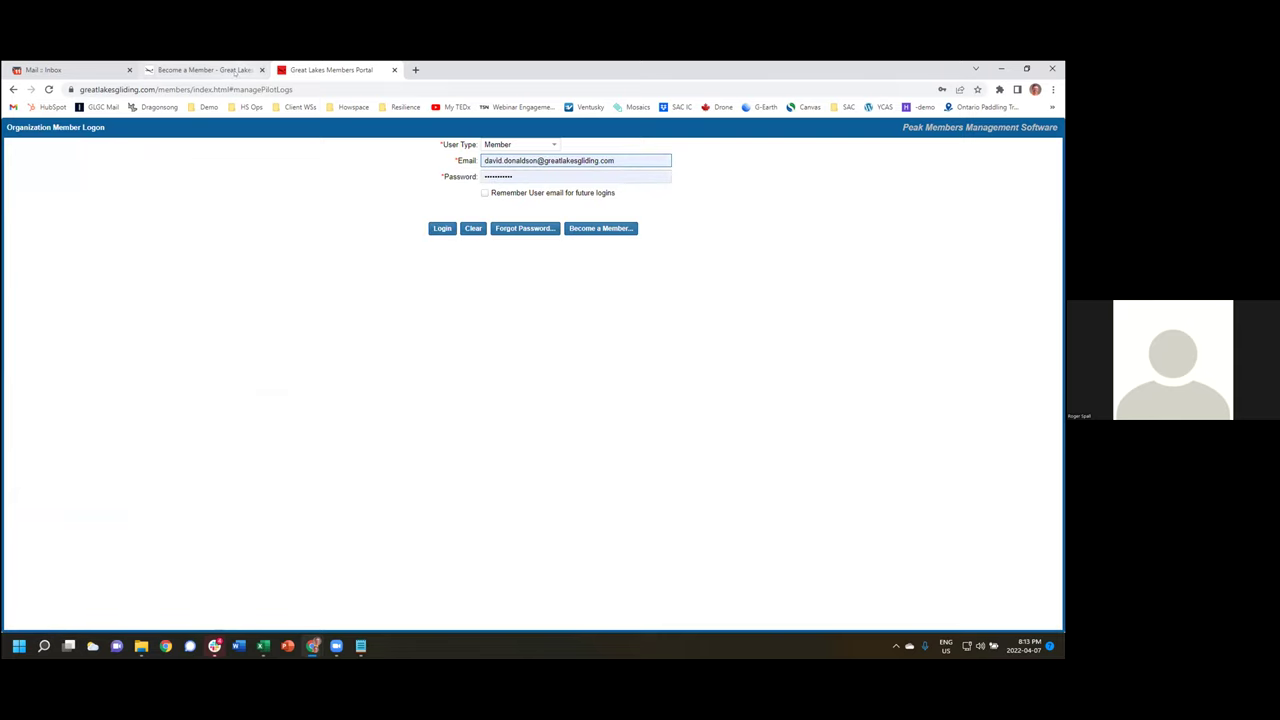
Step: Replace the prefilled password with the member's account password and log in to the portal
key("Tab")
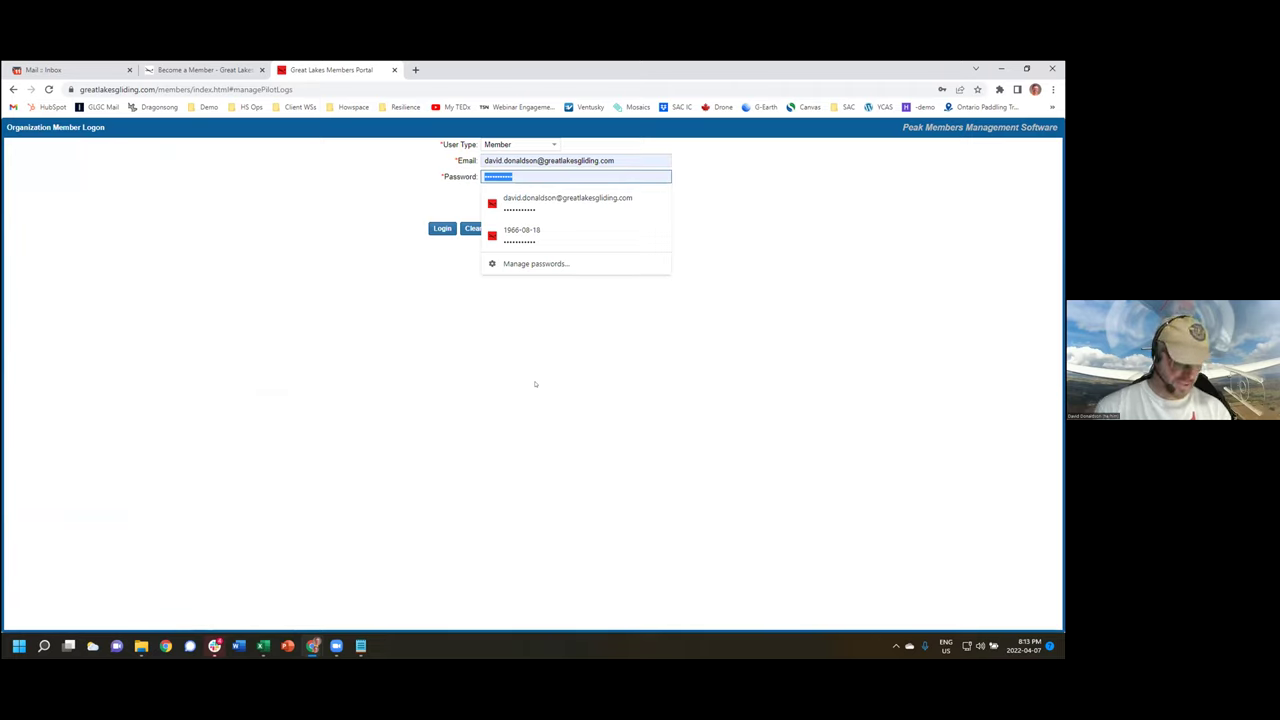
key("BackSpace")
type("•••")
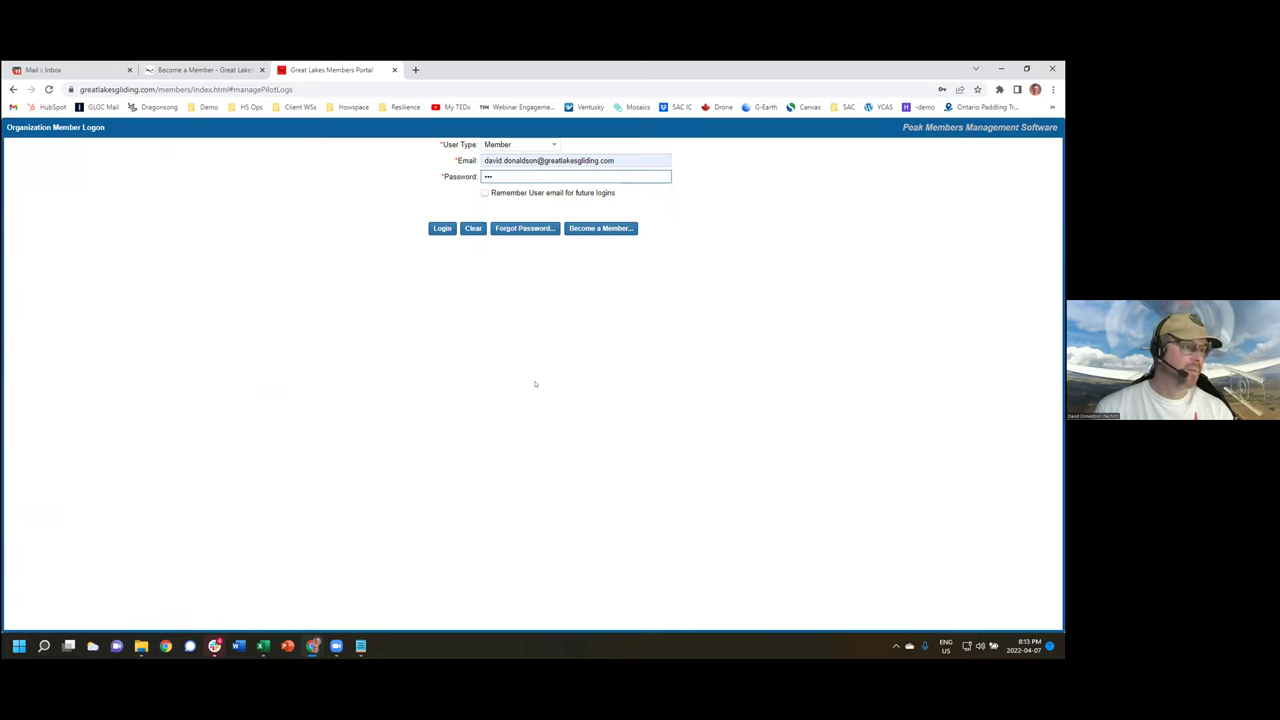
type("•")
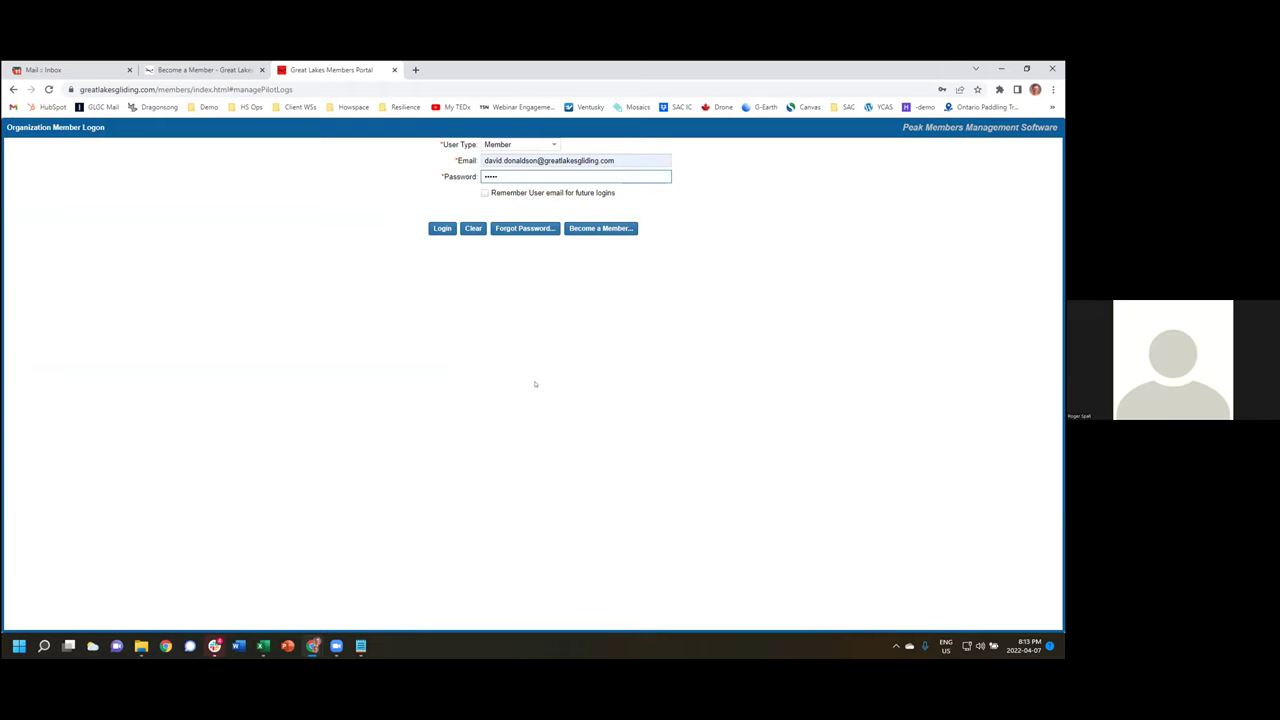
key("BackSpace")
key("BackSpace")
key("BackSpace")
key("BackSpace")
type("••••")
key("BackSpace")
key("BackSpace")
key("BackSpace")
key("BackSpace")
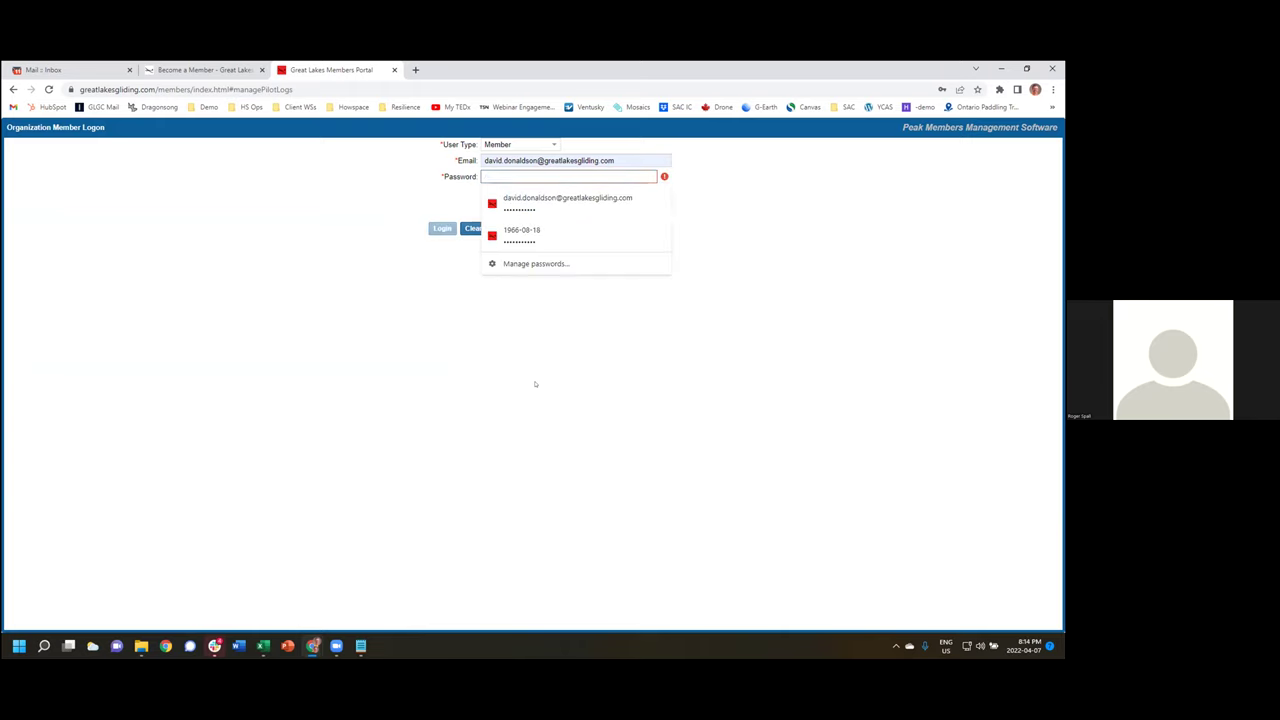
type("•")
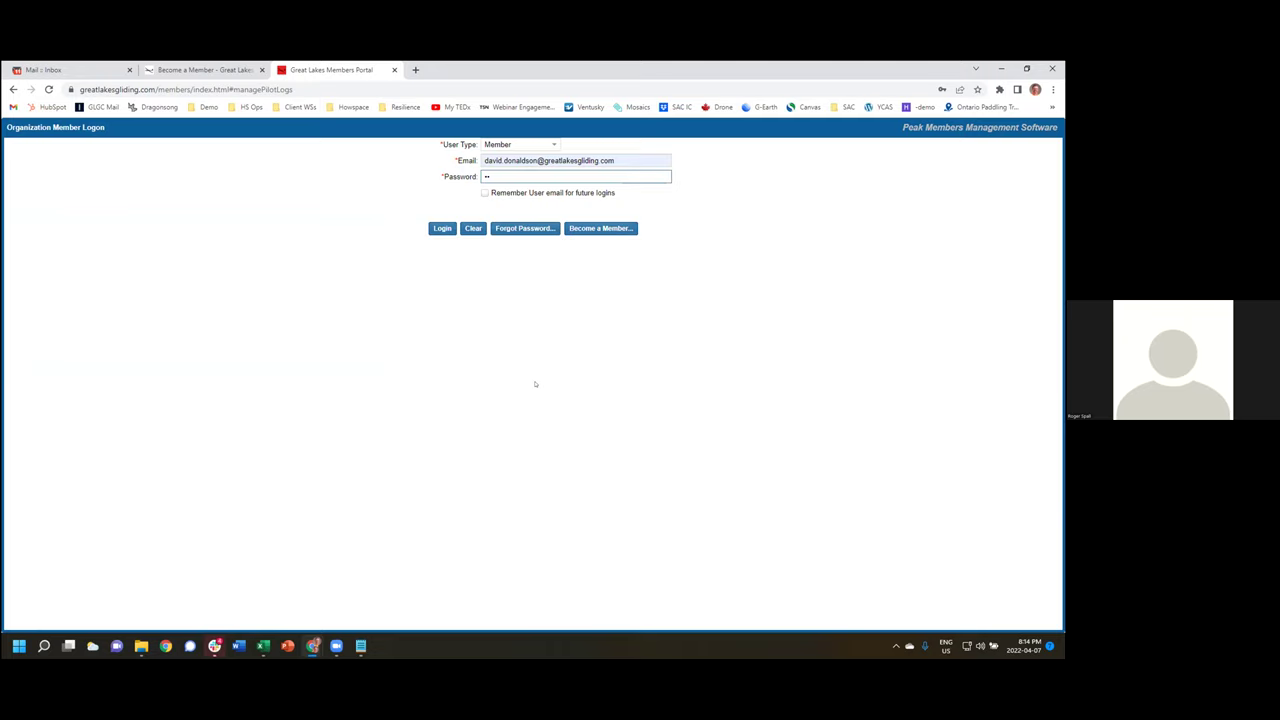
type("•••")
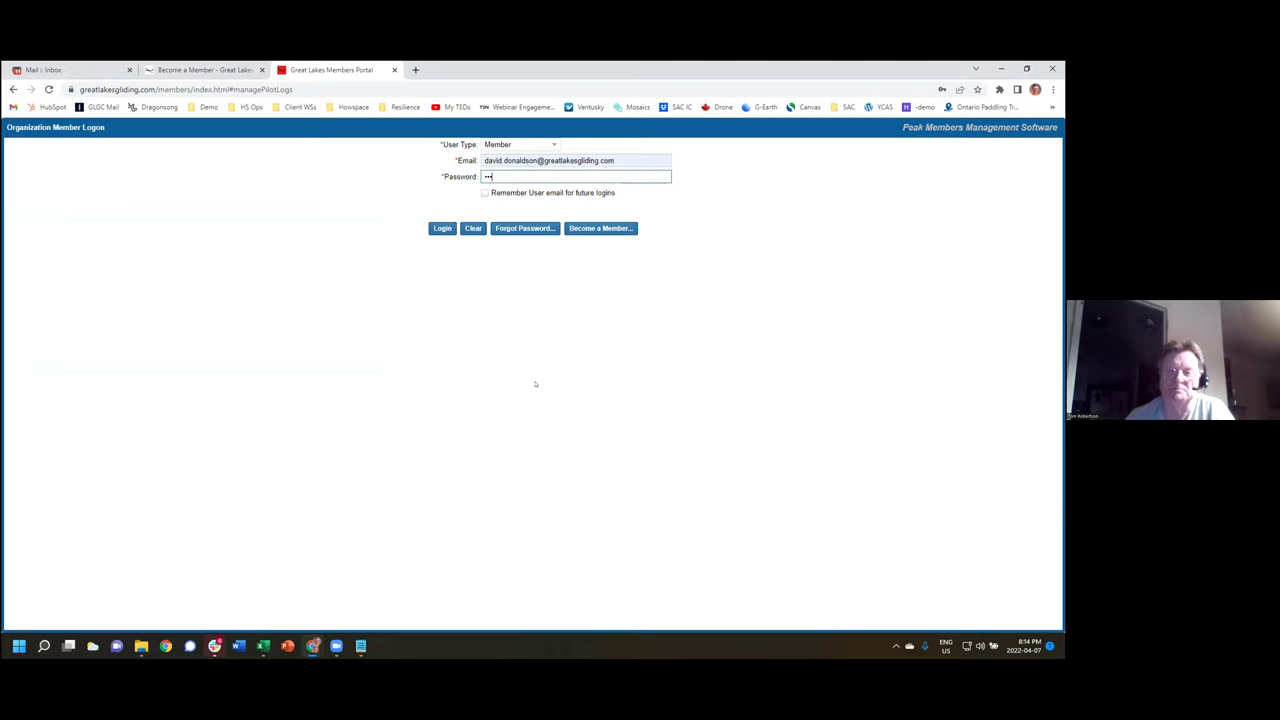
type("•••••")
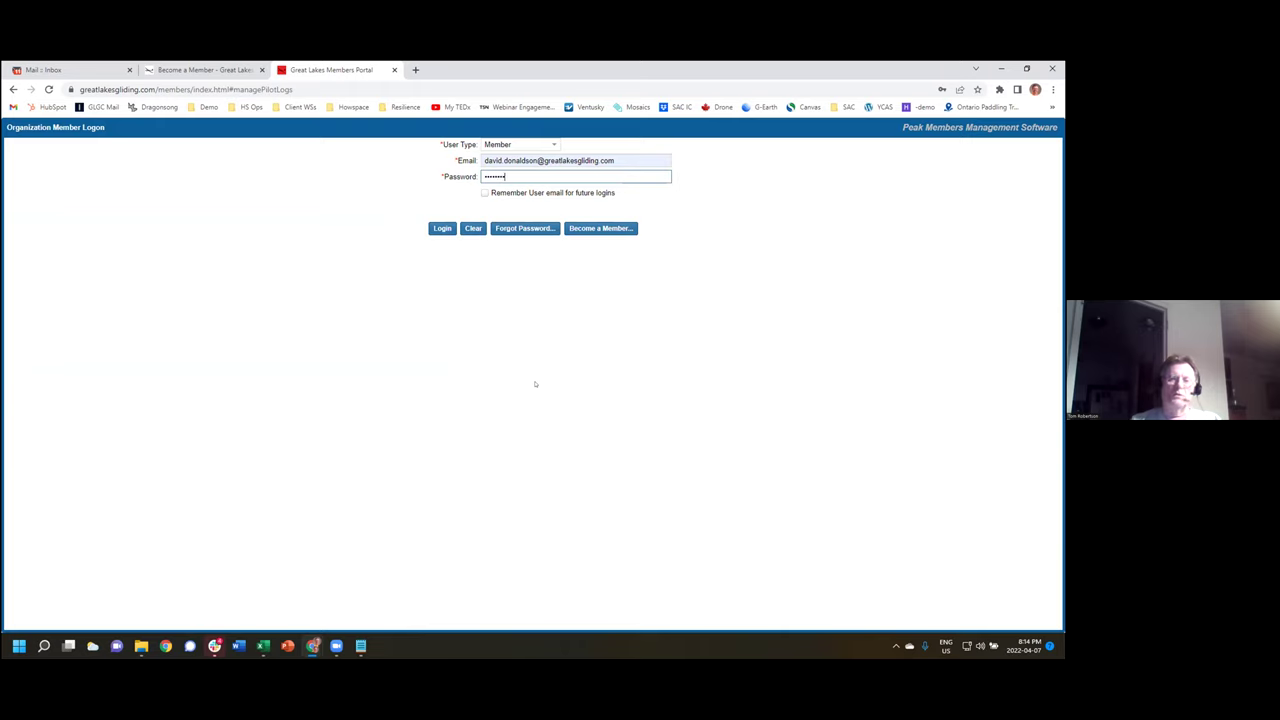
type("•")
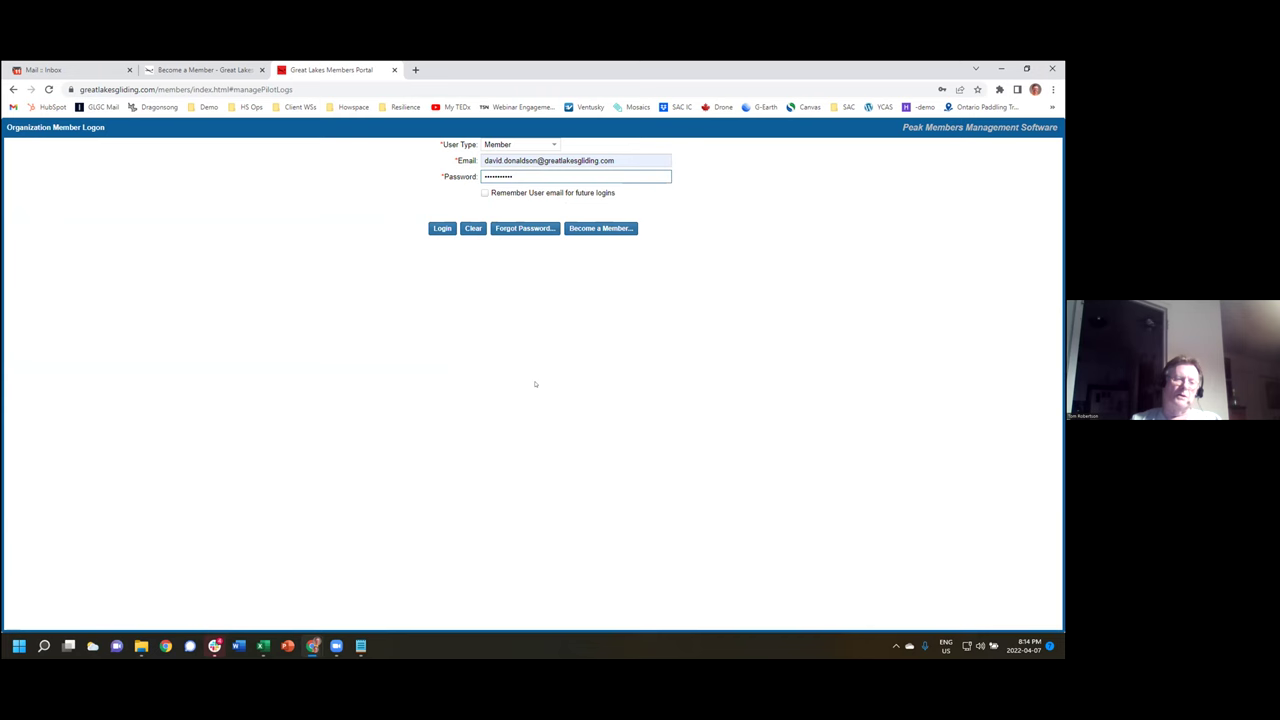
left_click(433, 227)
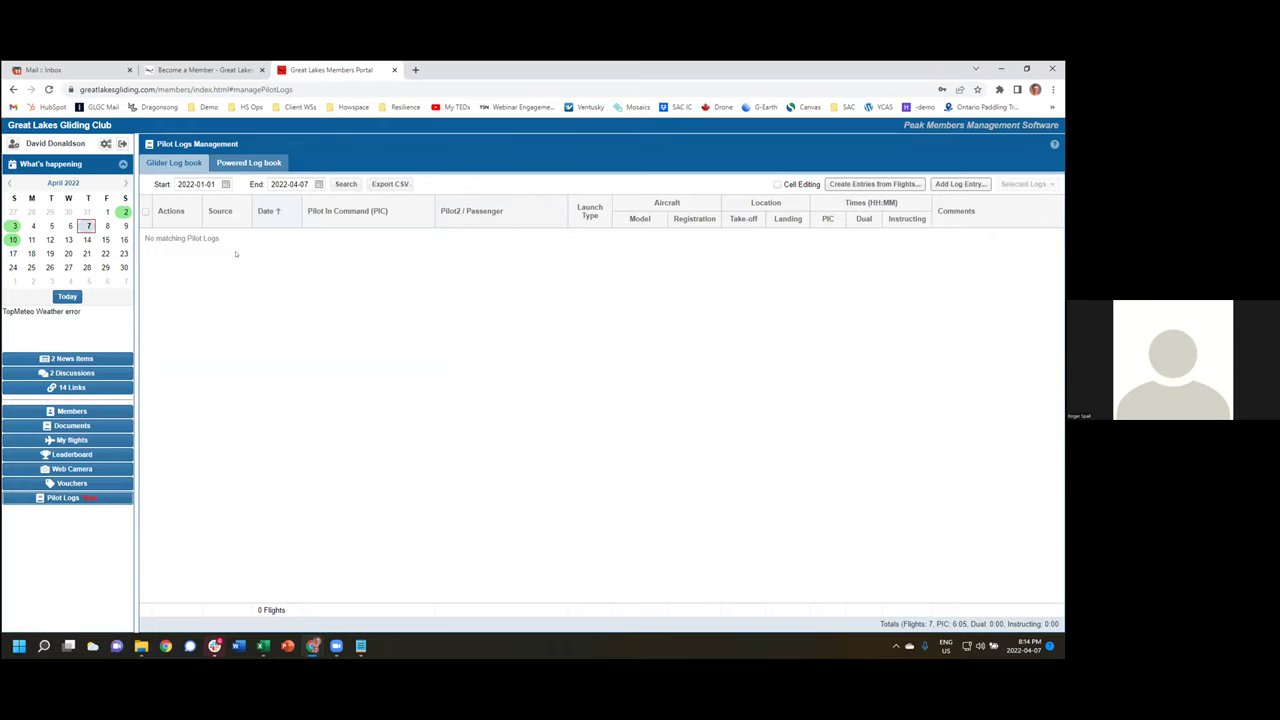
Step: View the Powered Log book, and search the Glider Log book with the start date 2021-01-01
left_click(232, 160)
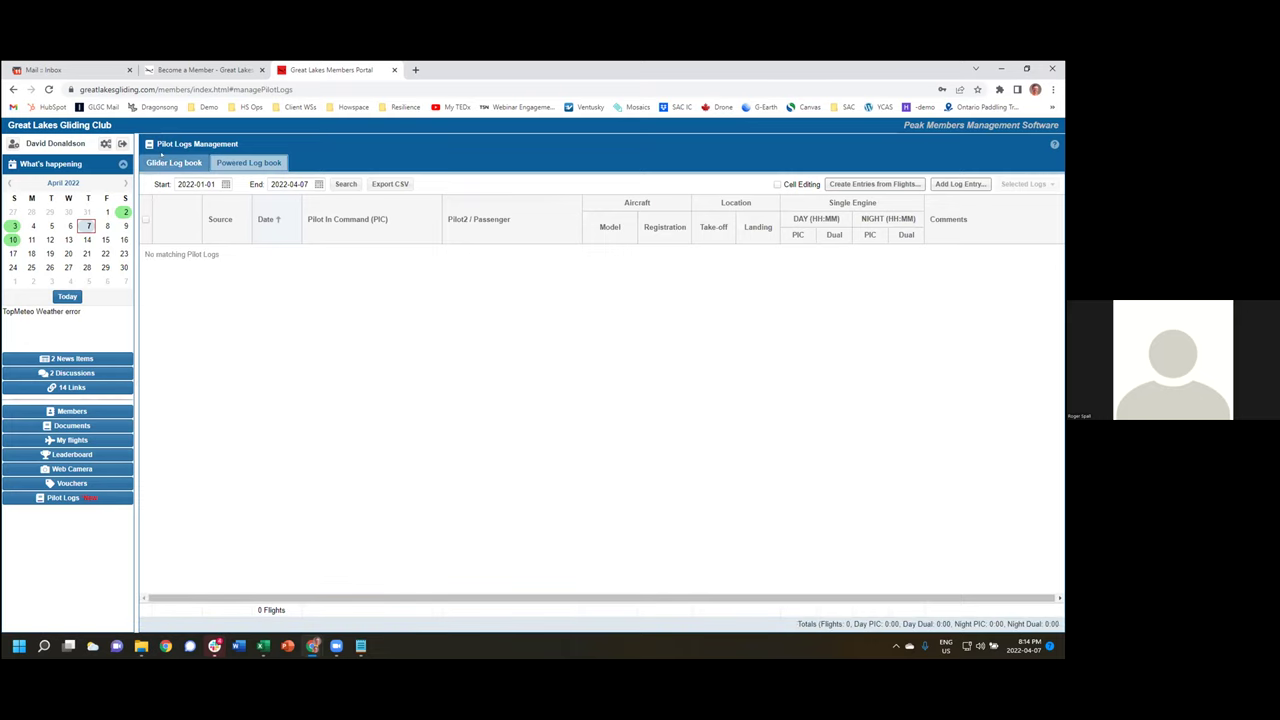
left_click(164, 163)
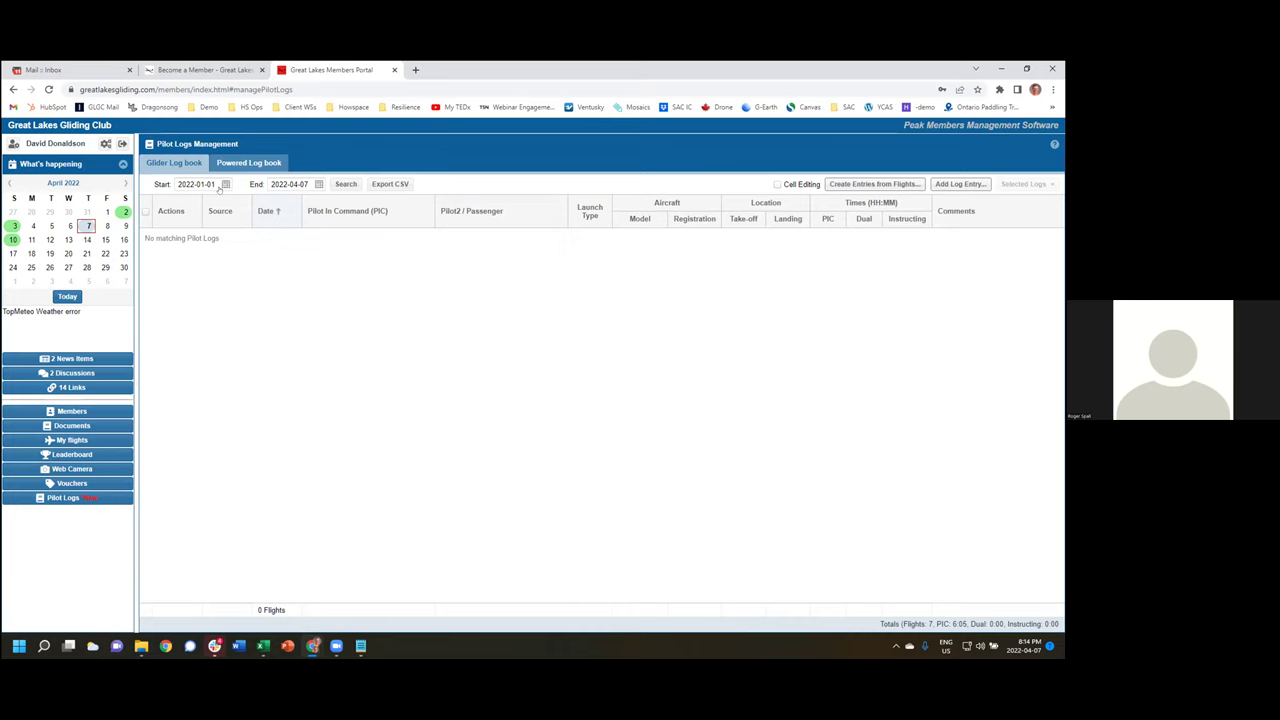
left_click(183, 184)
key("BackSpace")
type("1")
left_click(340, 184)
left_click(158, 163)
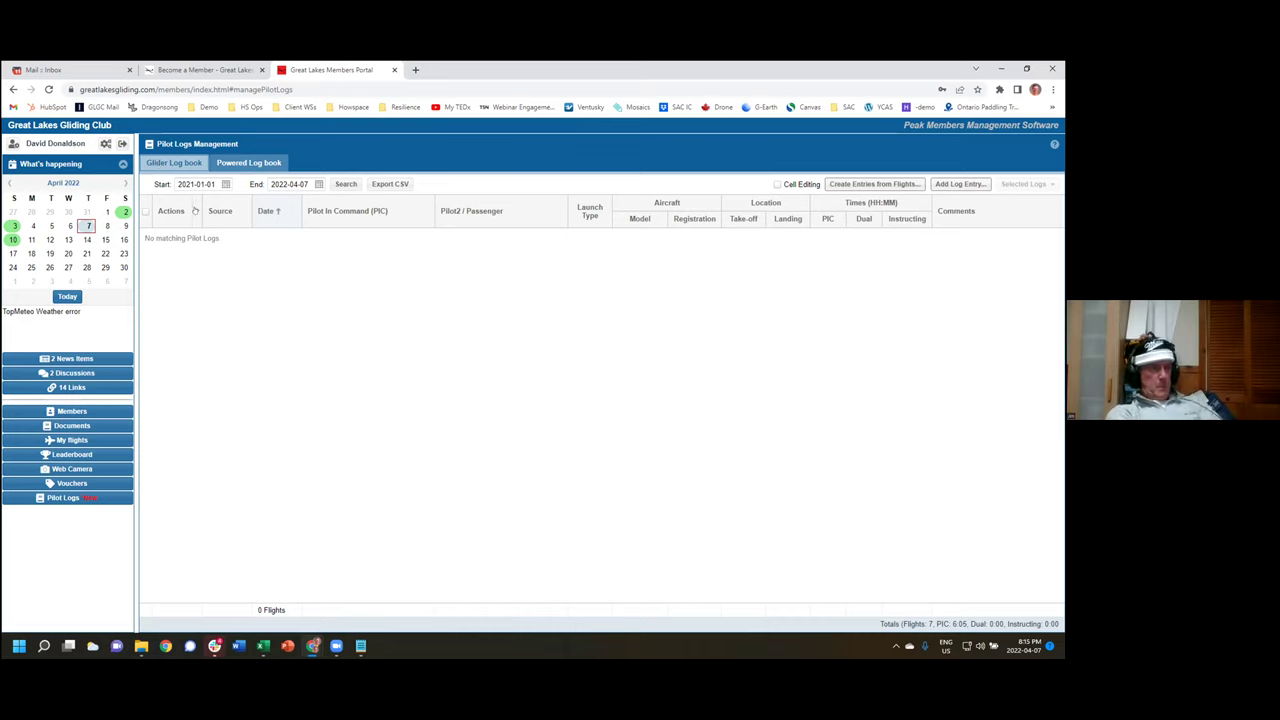
Step: Set the Glider Log book's start date to 2000-01-01 and check the Powered and Glider log books
left_click(190, 185)
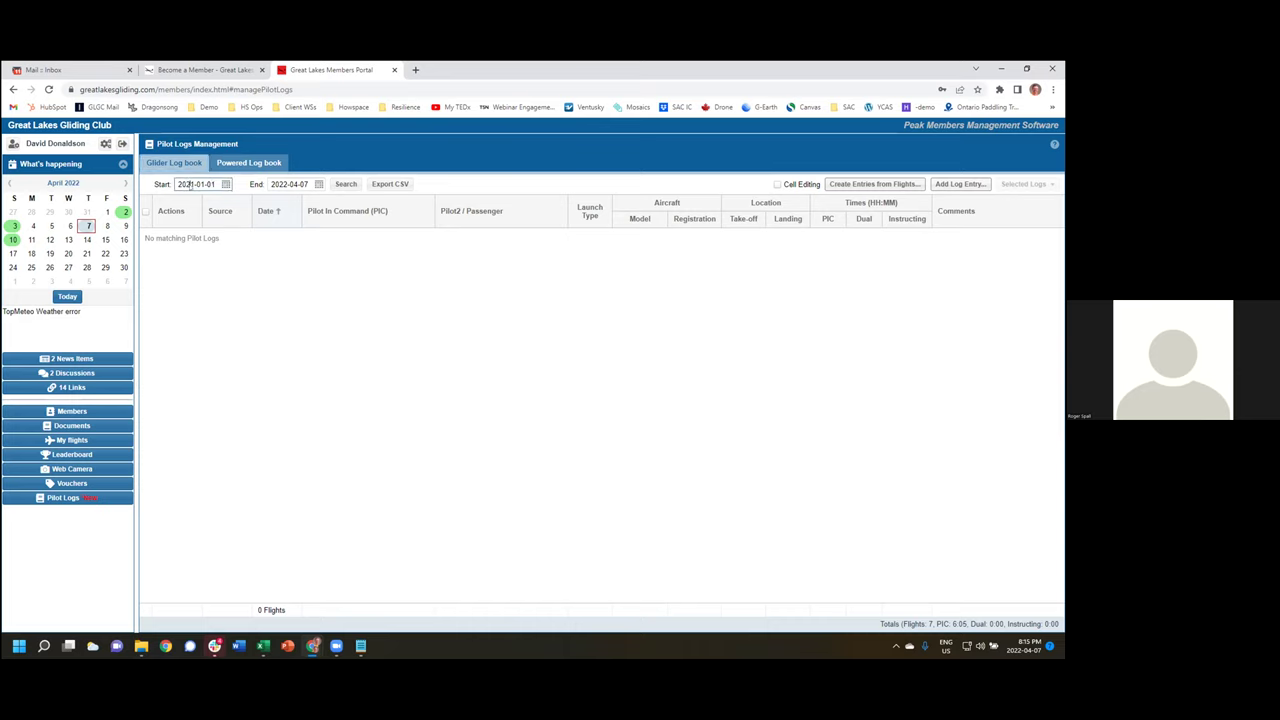
key("BackSpace")
key("BackSpace")
type("00")
left_click(236, 164)
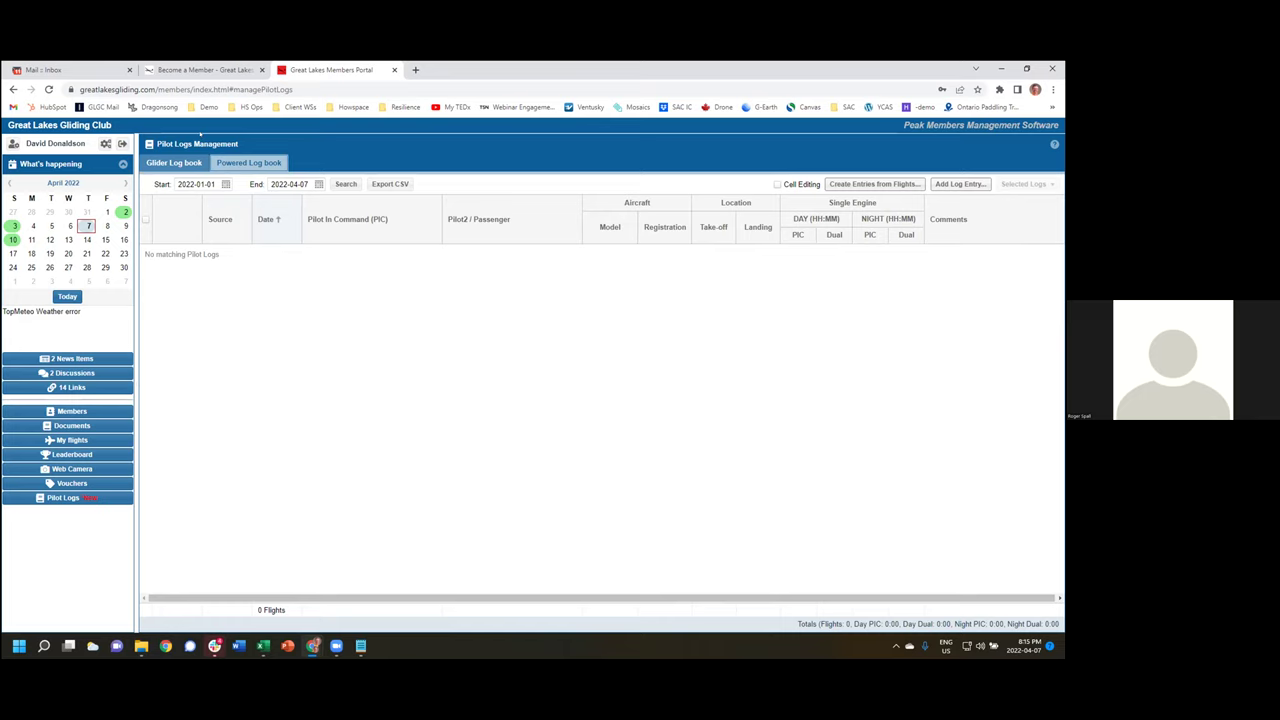
left_click(164, 164)
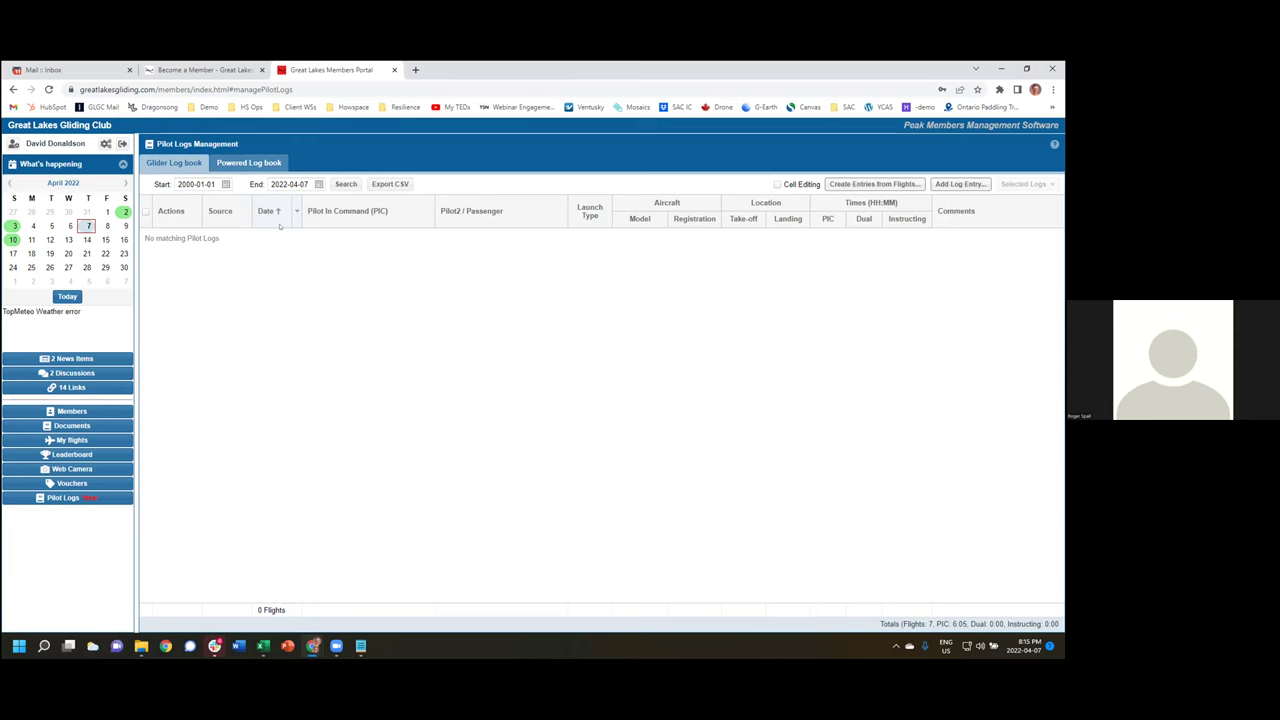
Step: Start a new glider log entry with "God" as pilot in command and "ME" as second pilot or passenger
left_click(962, 184)
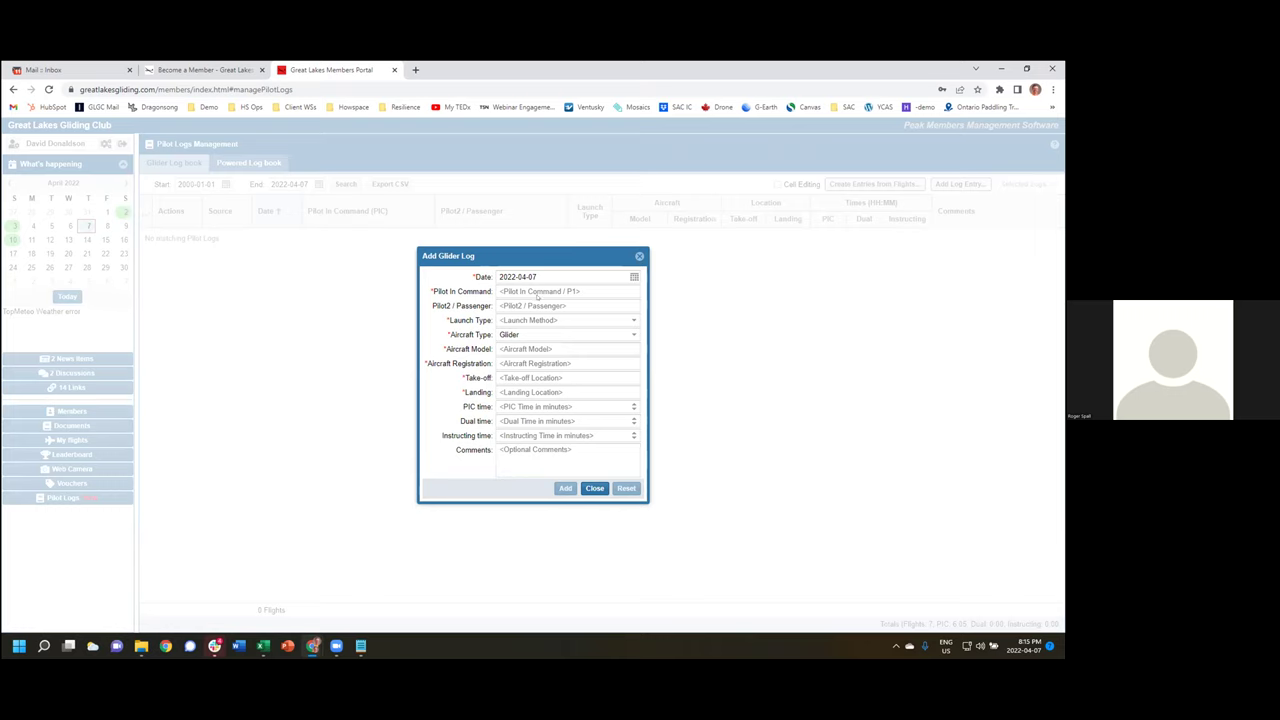
left_click(534, 291)
type("God")
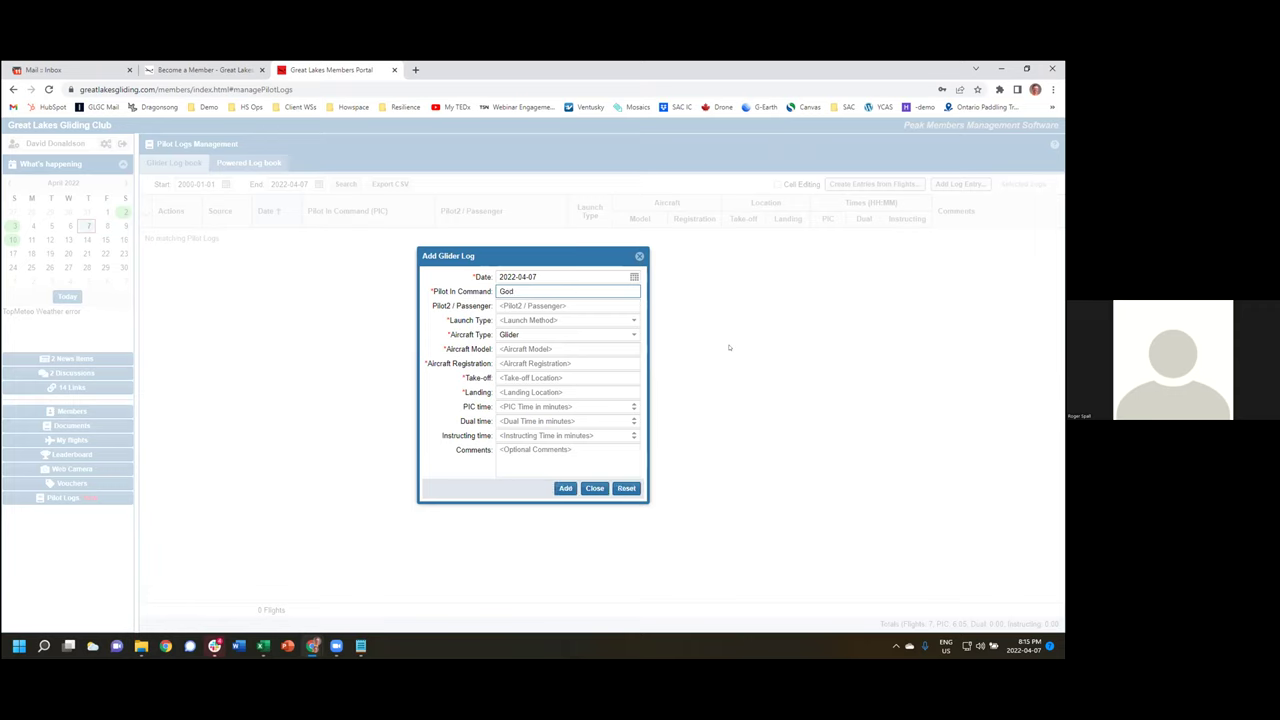
key("Tab")
type("ME")
key("Tab")
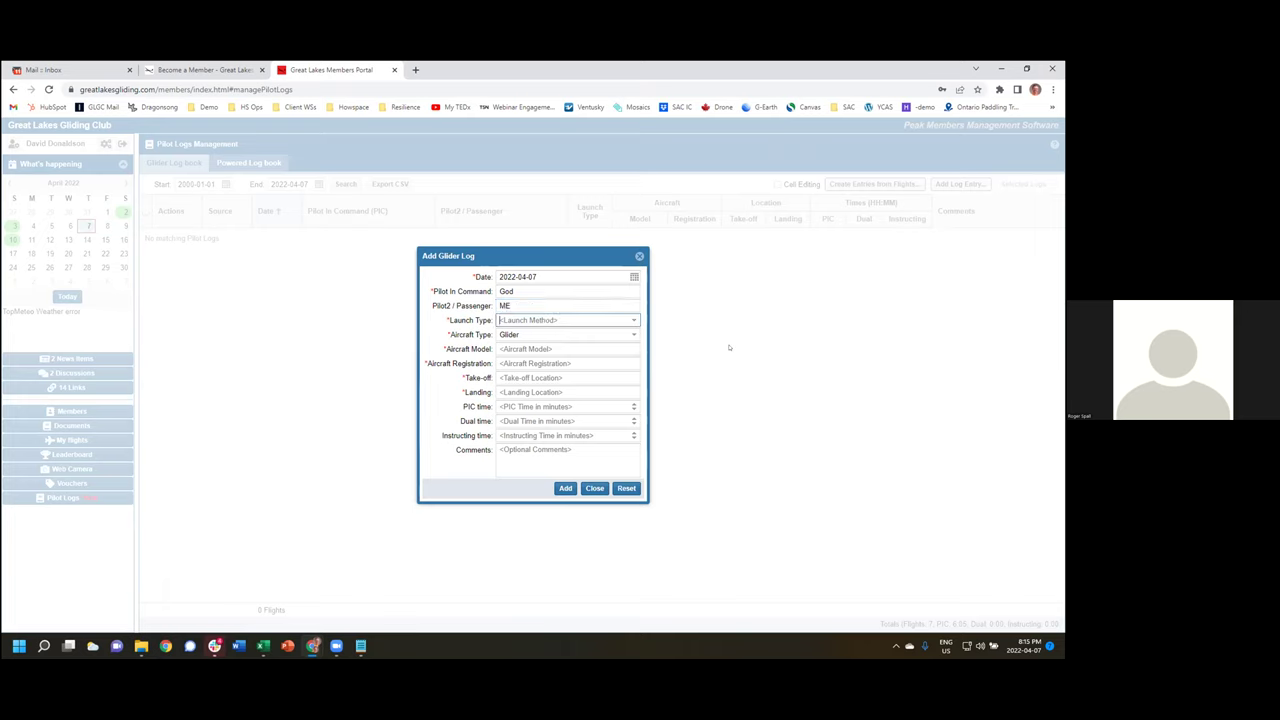
Step: Try to enter "Elestic Rope" as a custom launch type for the new glider log entry
type("Ele")
type("stic")
type(" Rope")
key("Tab")
key("shift+Tab")
Step: Set the launch type of the new glider log entry to Winch
left_click(627, 320)
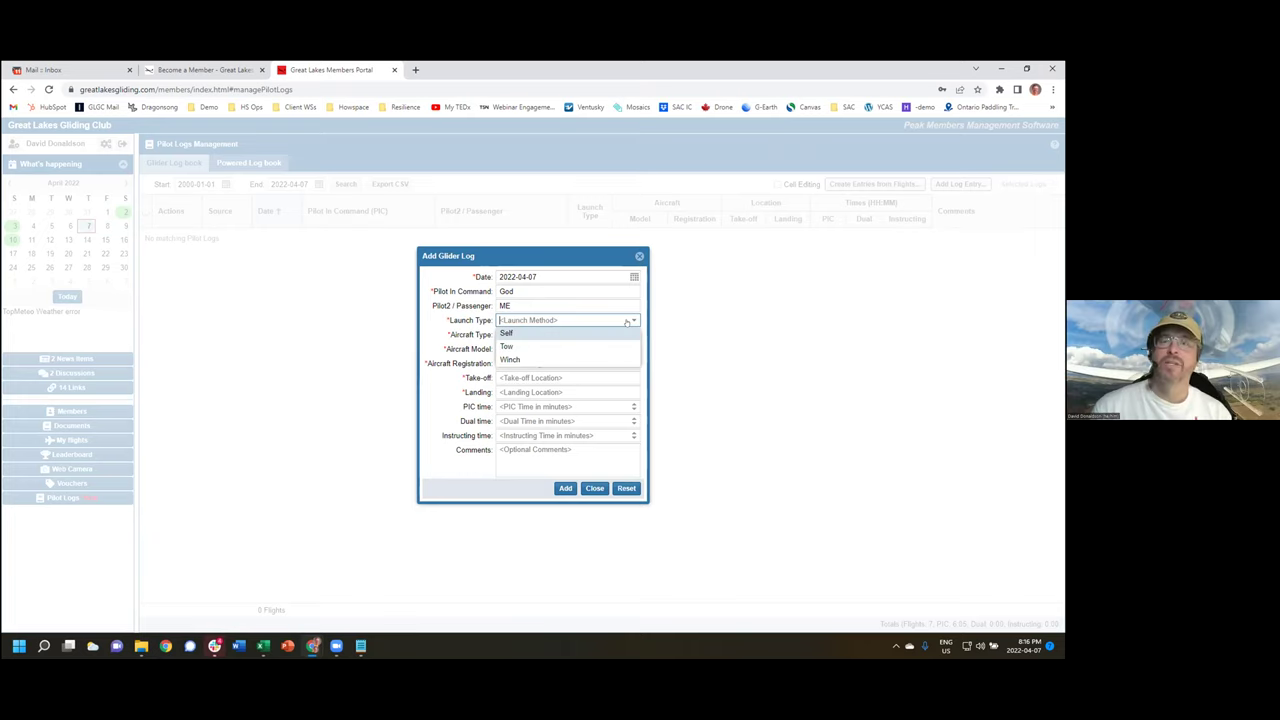
left_click(582, 359)
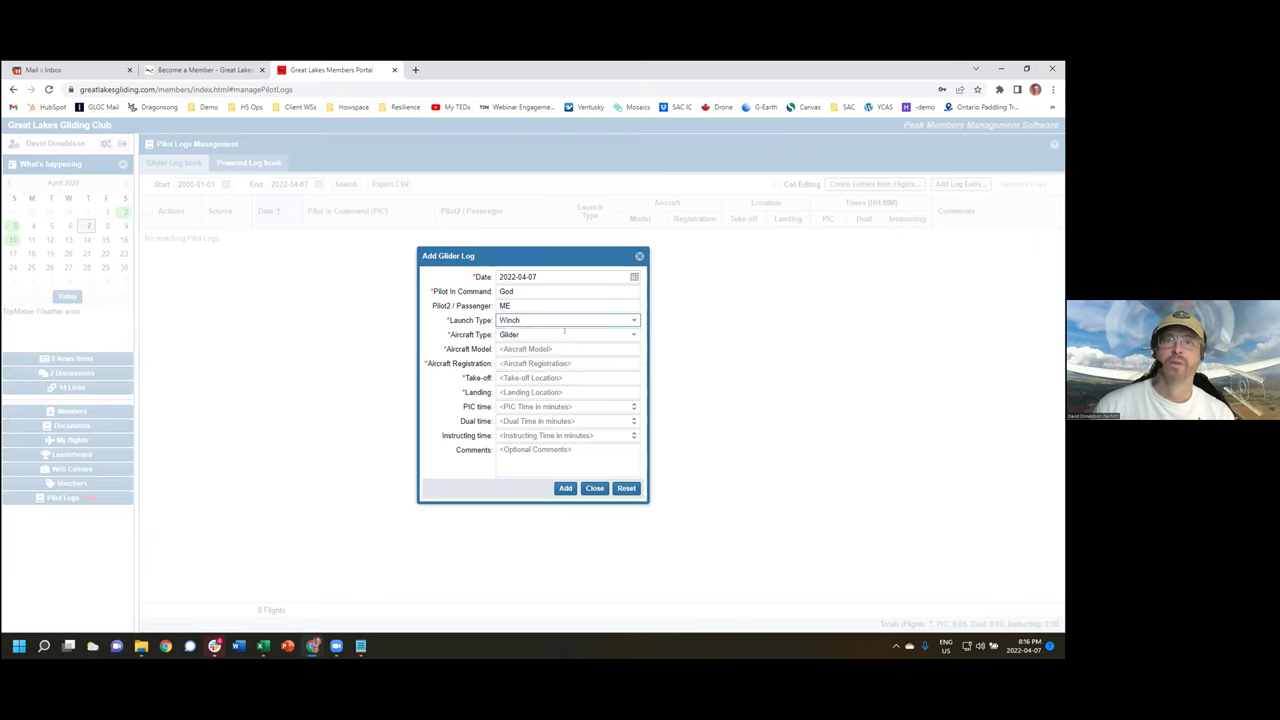
left_click(569, 349)
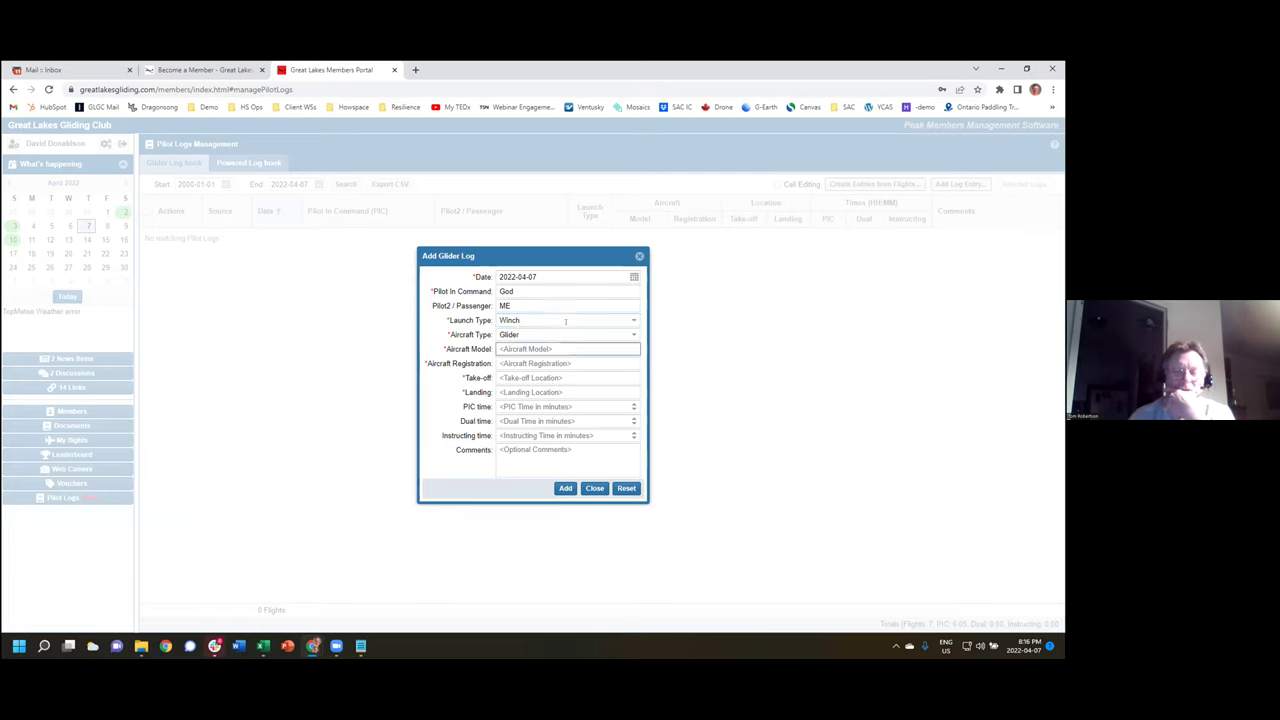
left_click(565, 320)
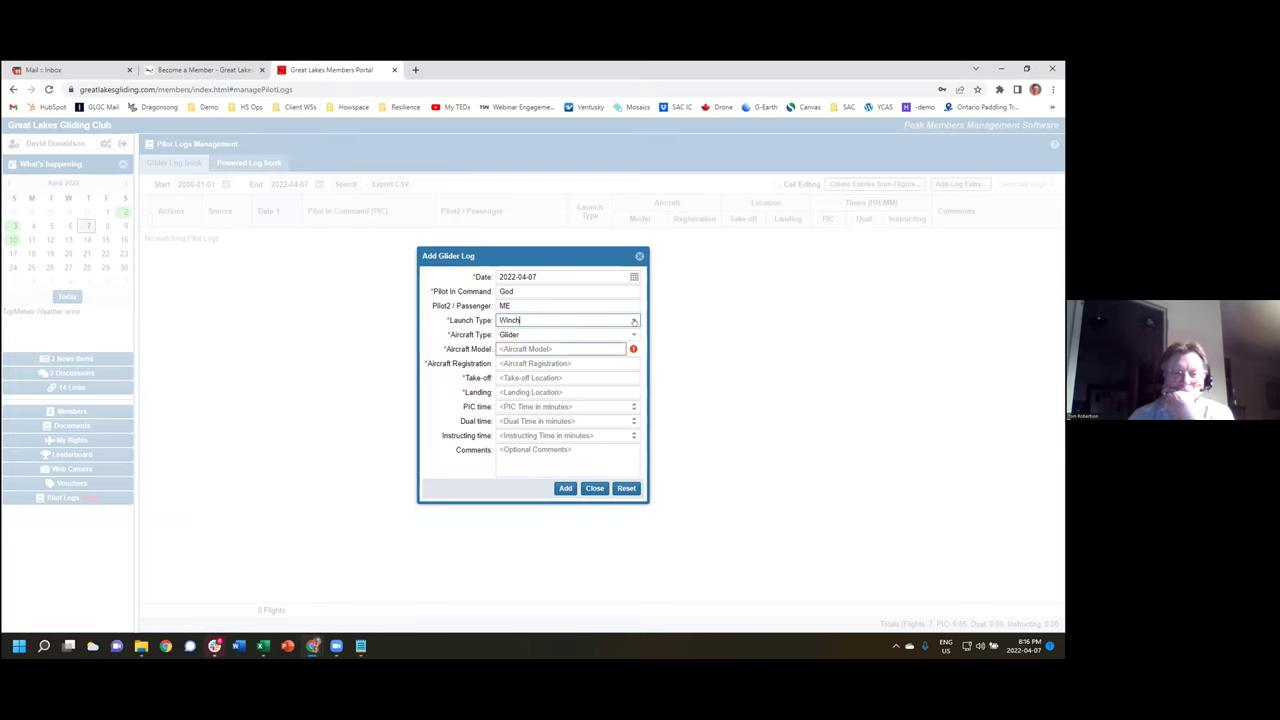
left_click(634, 320)
left_click(519, 364)
Step: Enter Grob 102 as the aircraft model and C-FYWZ as the aircraft registration
left_click(567, 345)
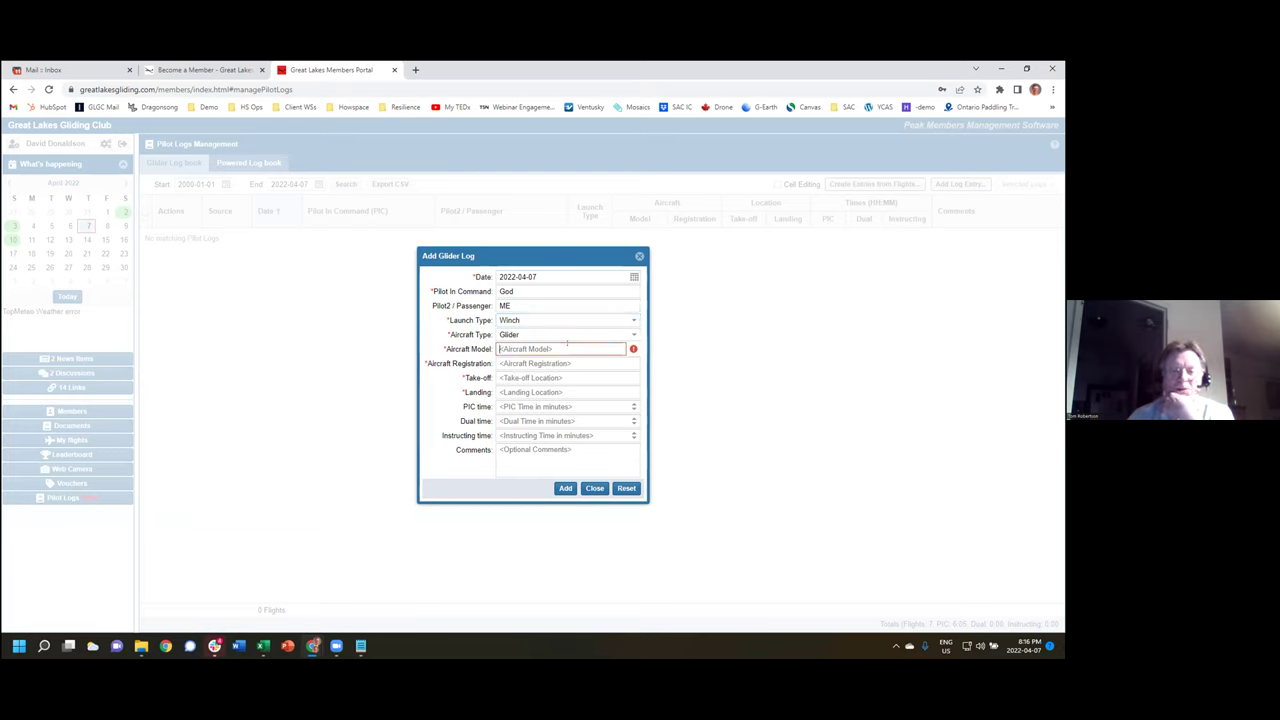
type("Grob 102")
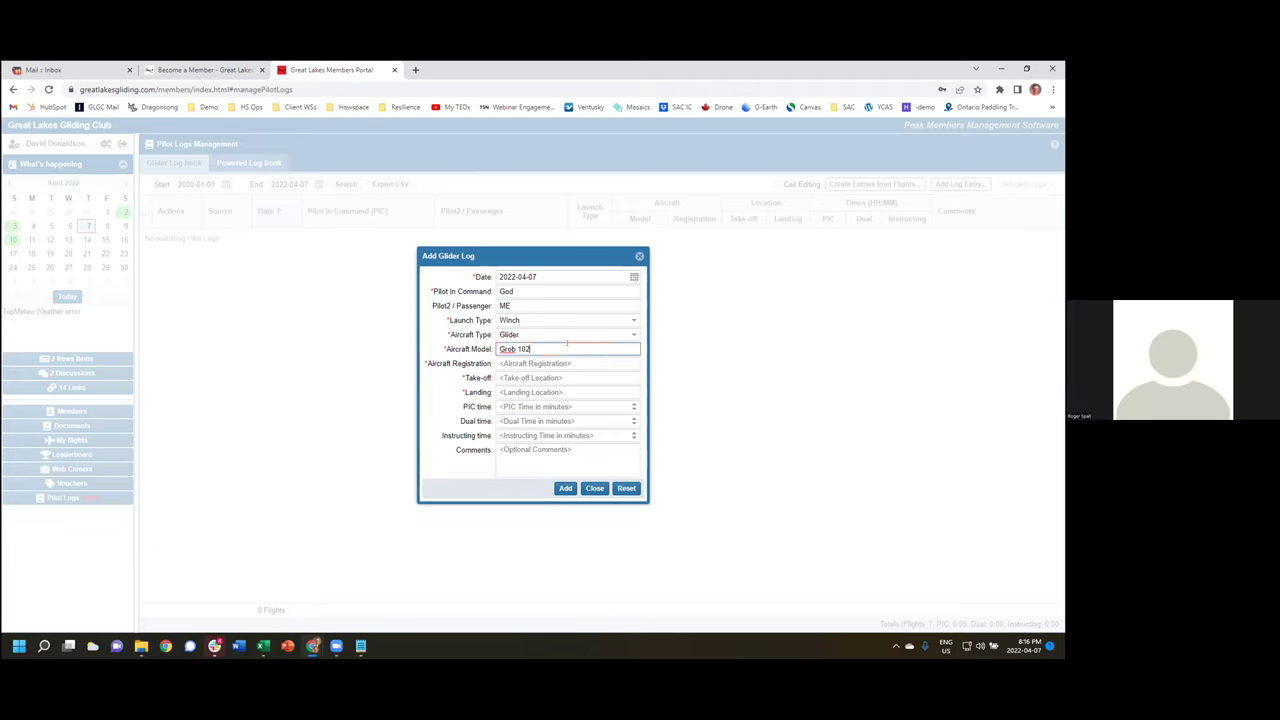
key("Tab")
type("C-FY")
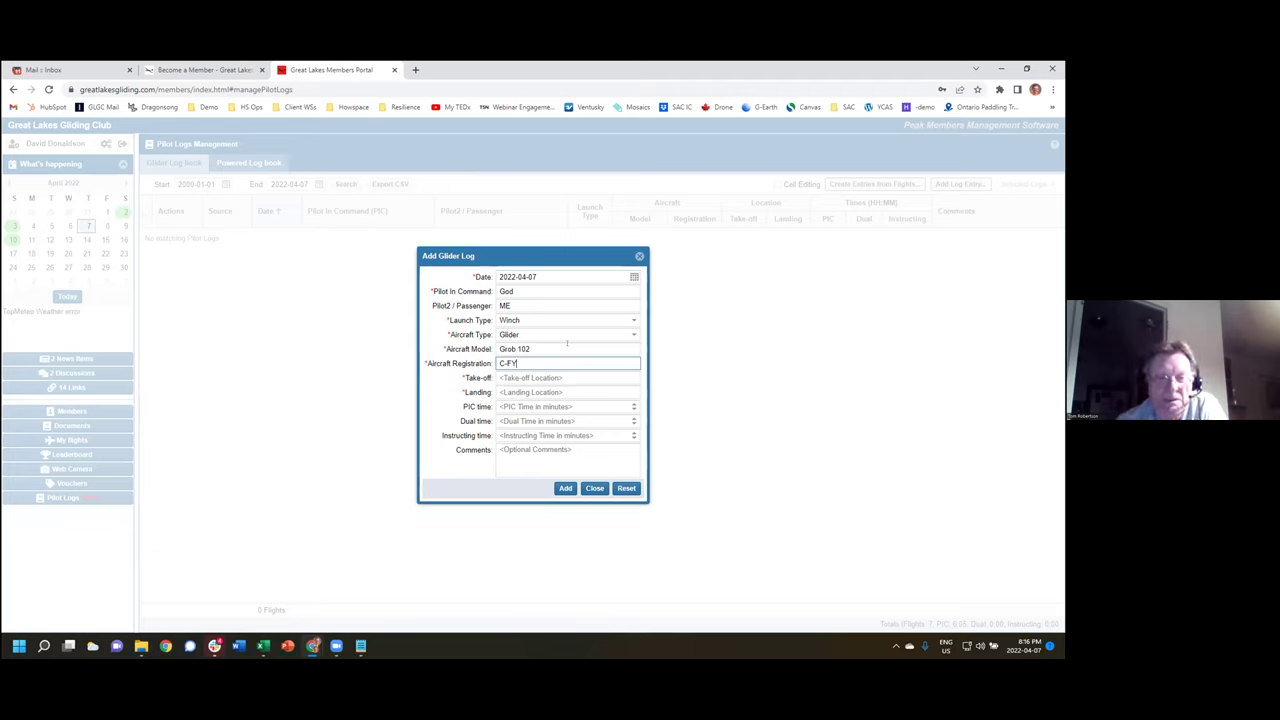
type("WZ")
key("Tab")
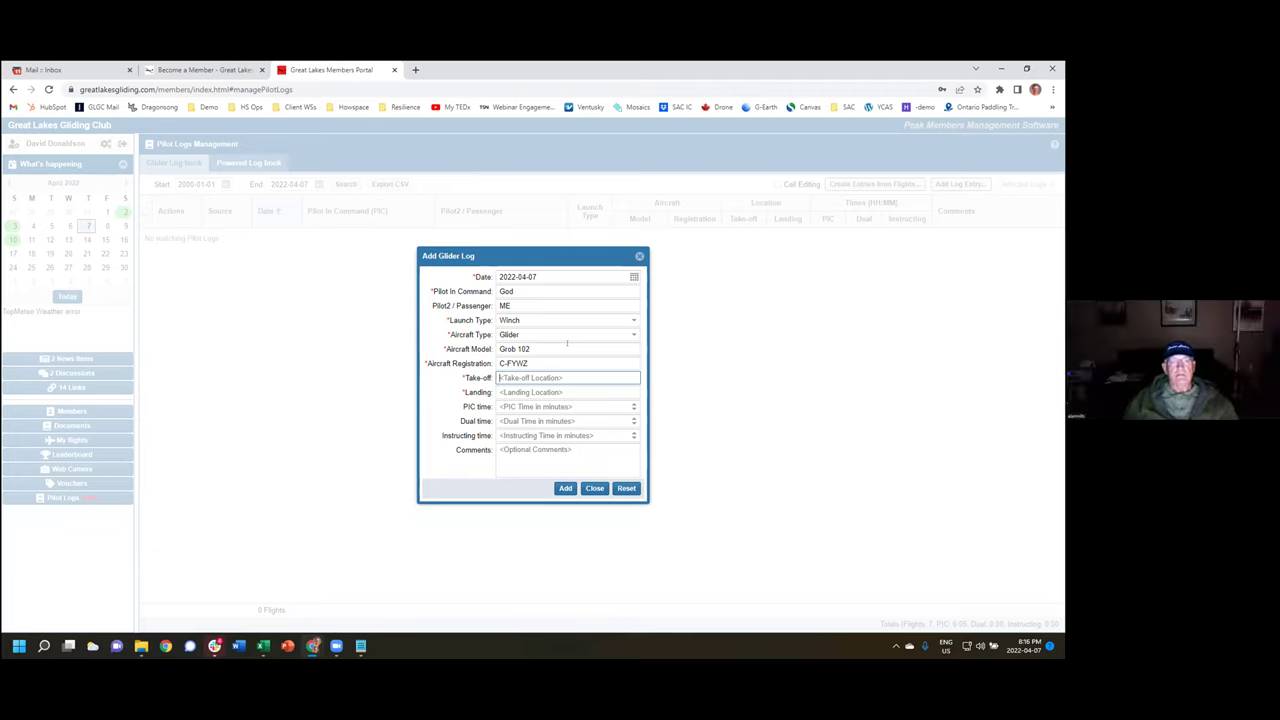
Step: Set the take-off location to CTR3 and the landing location to CYYZ
type("CTR3")
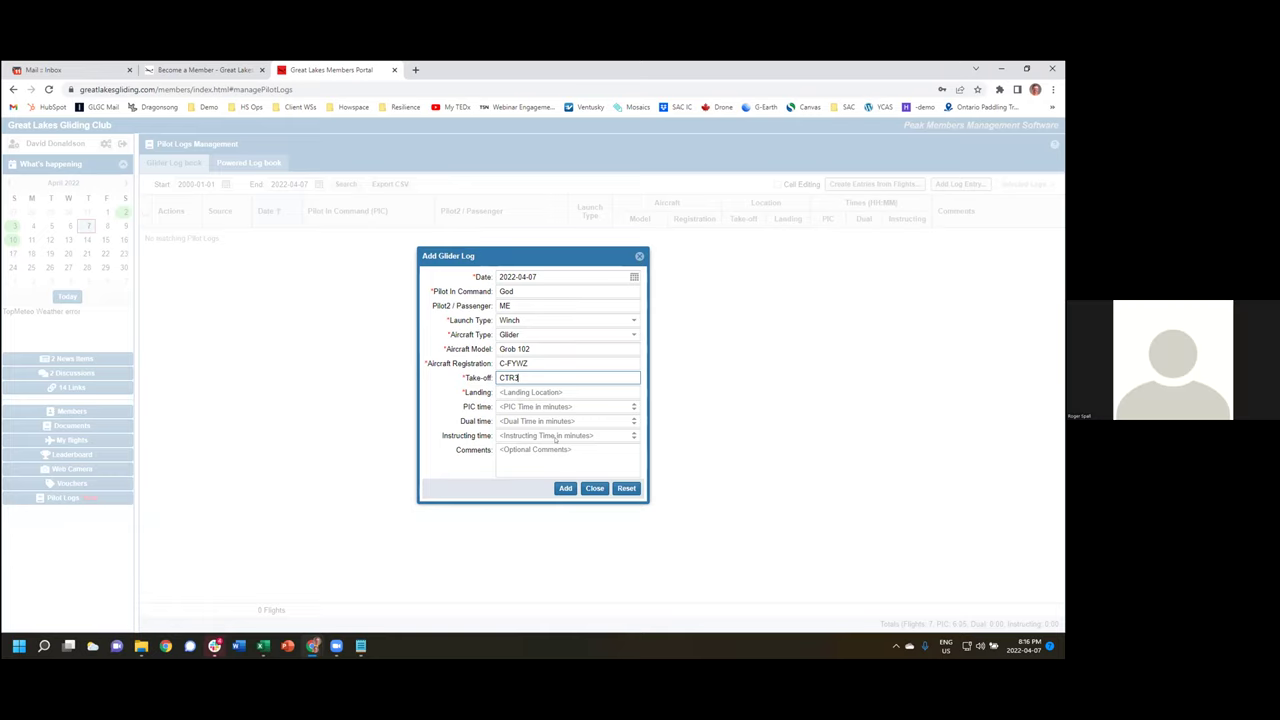
key("Tab")
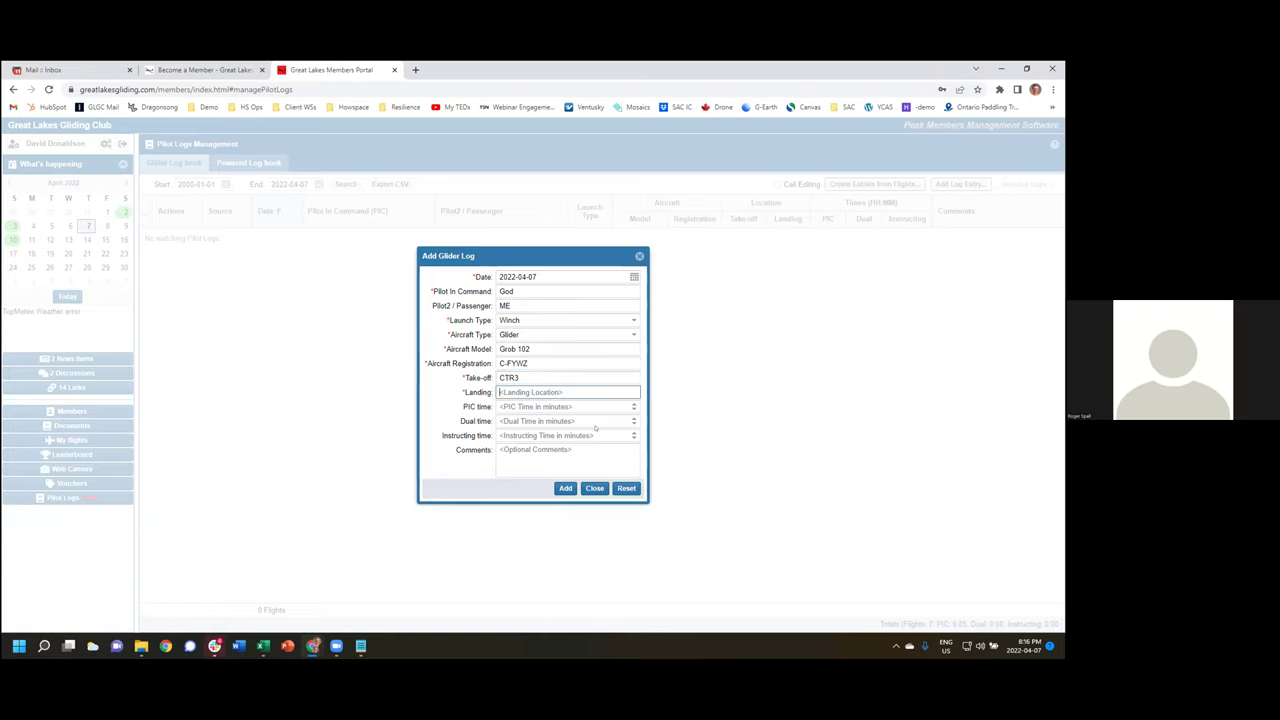
type("C")
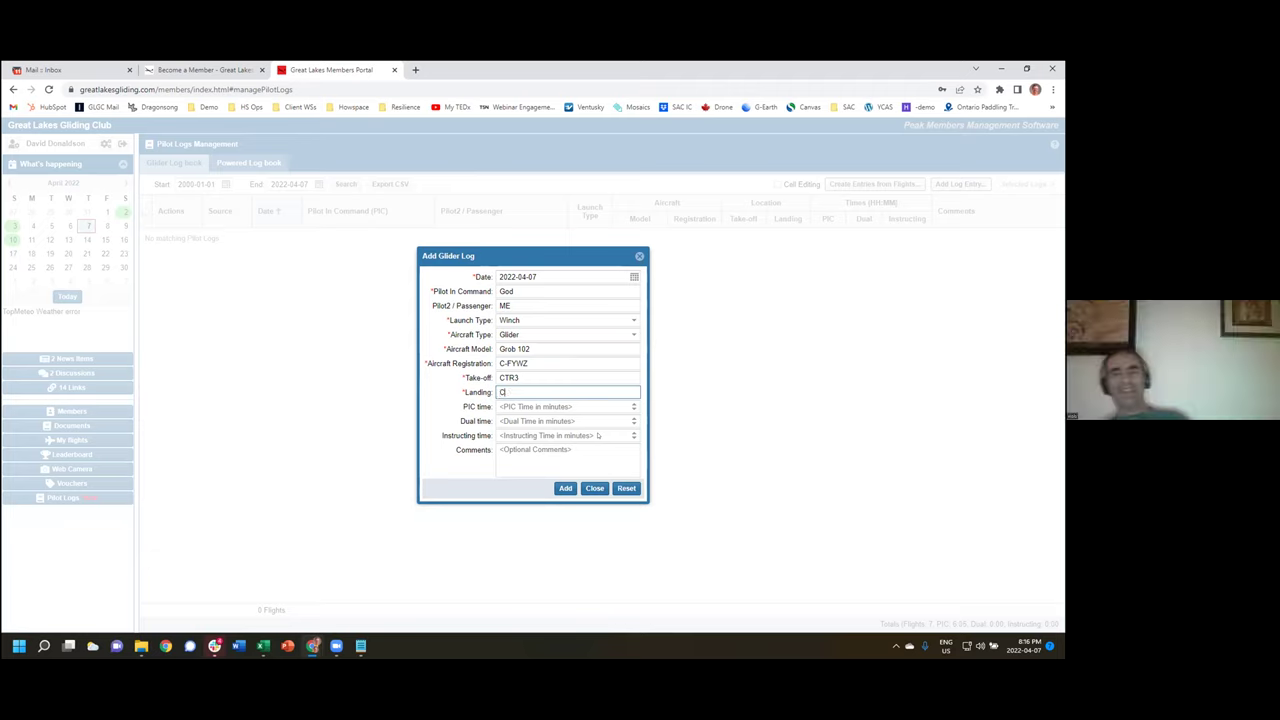
type("YYZ")
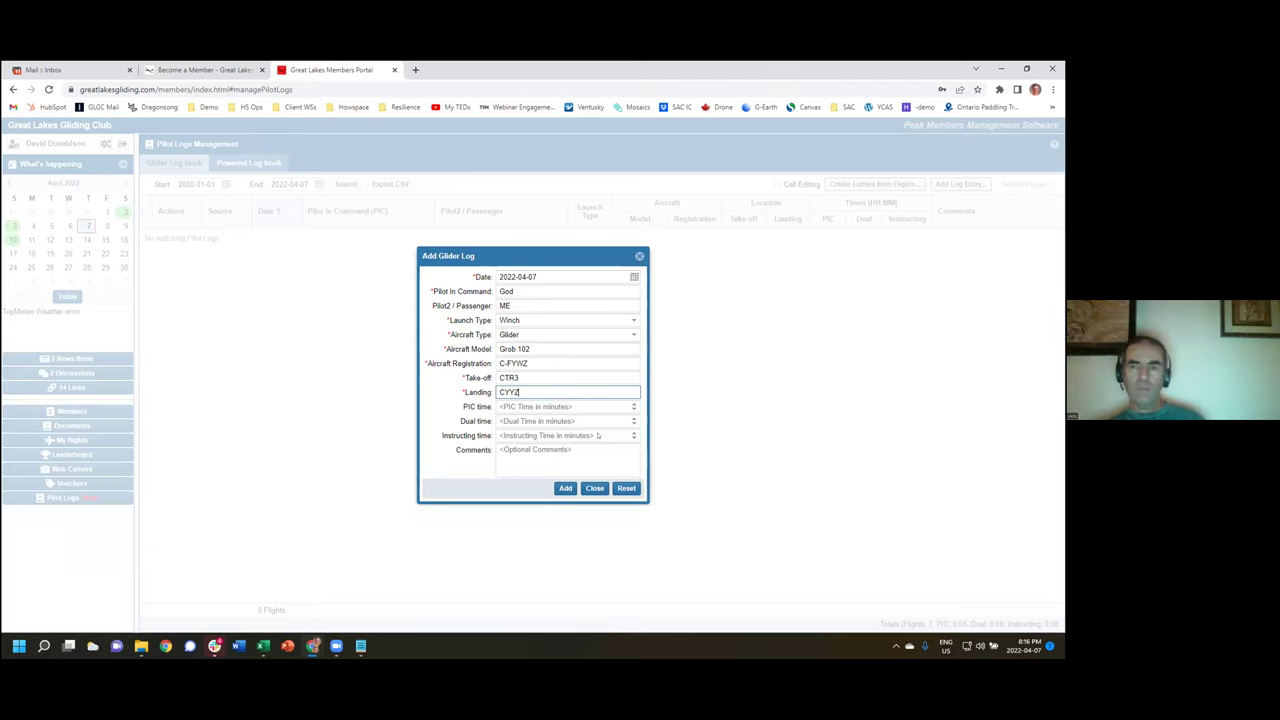
key("Tab")
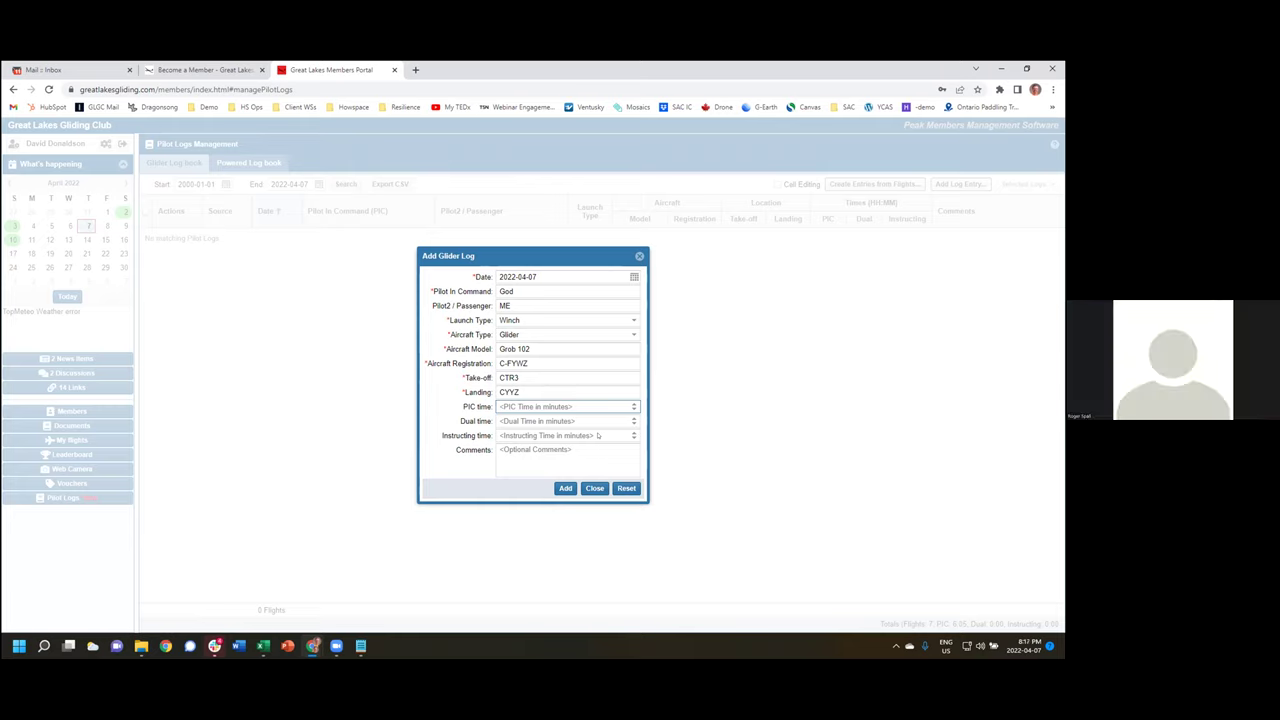
Step: Set the PIC time of the new glider log entry to 10 minutes
type("10000")
key("Tab")
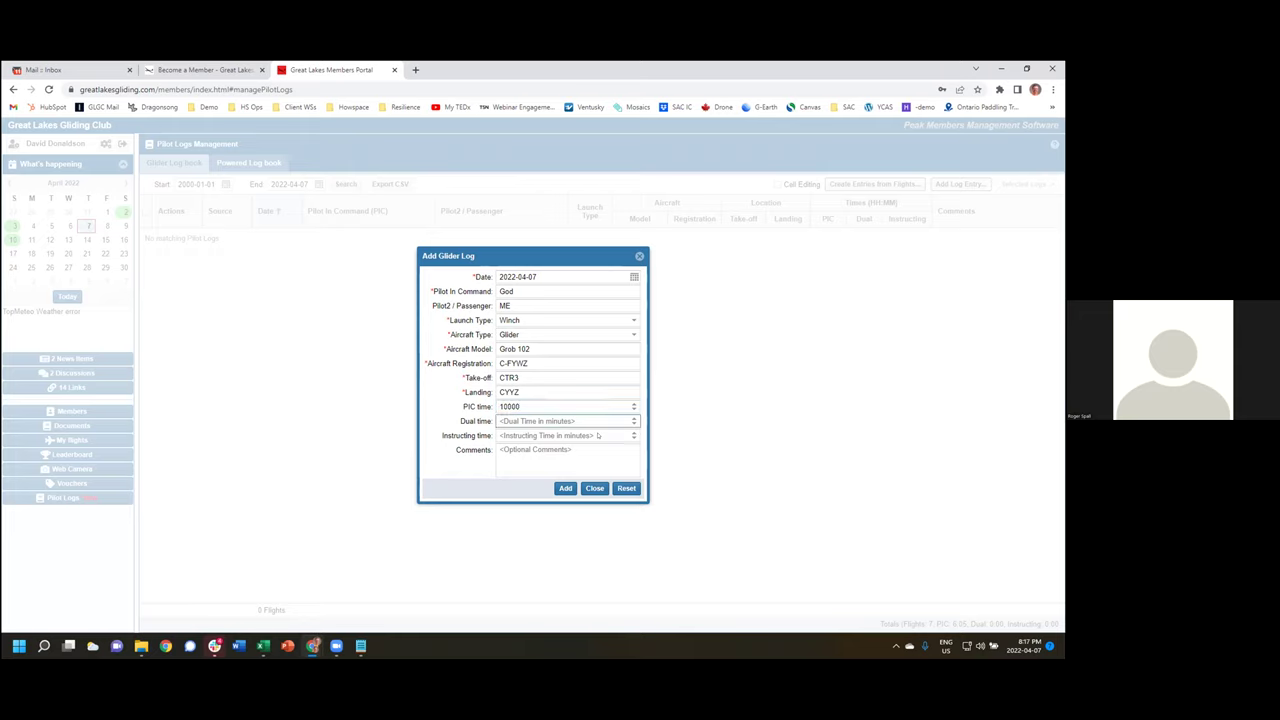
key("shift+Tab")
key("End")
key("BackSpace")
key("BackSpace")
key("BackSpace")
key("BackSpace")
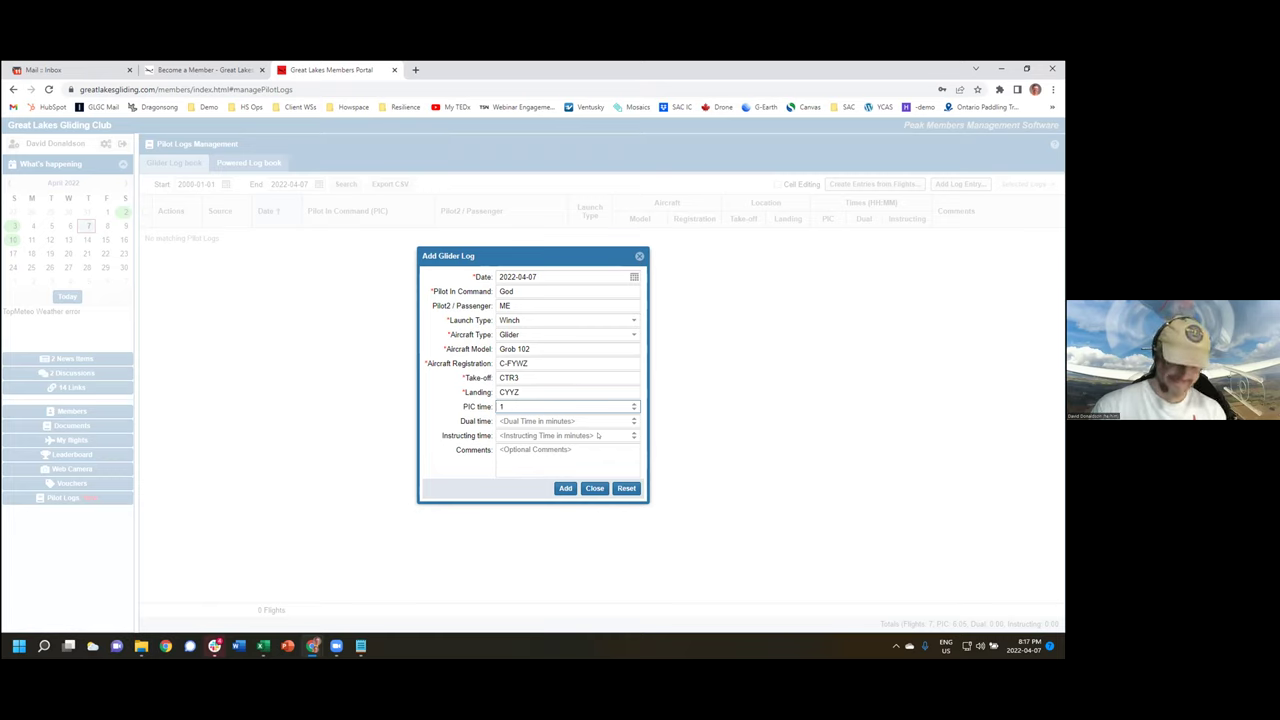
type("0")
key("Tab")
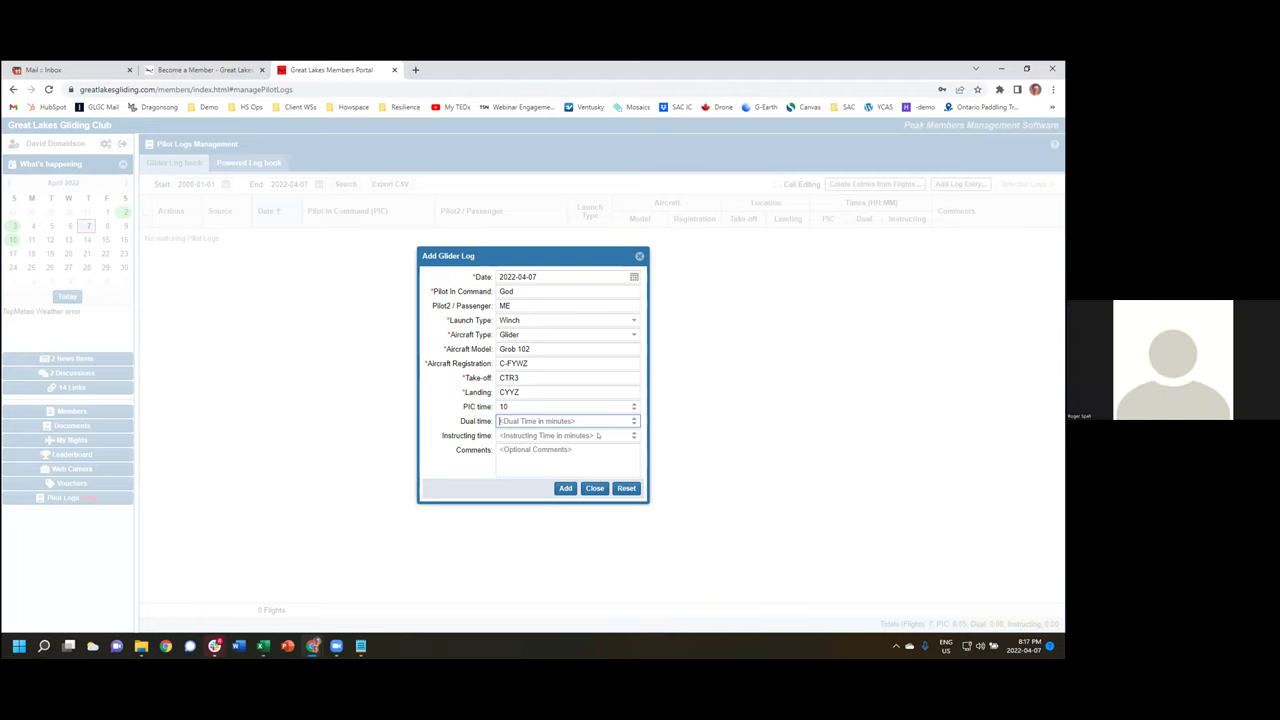
Step: Set both the dual time and the instructing time to 10 minutes
type("10")
key("Tab")
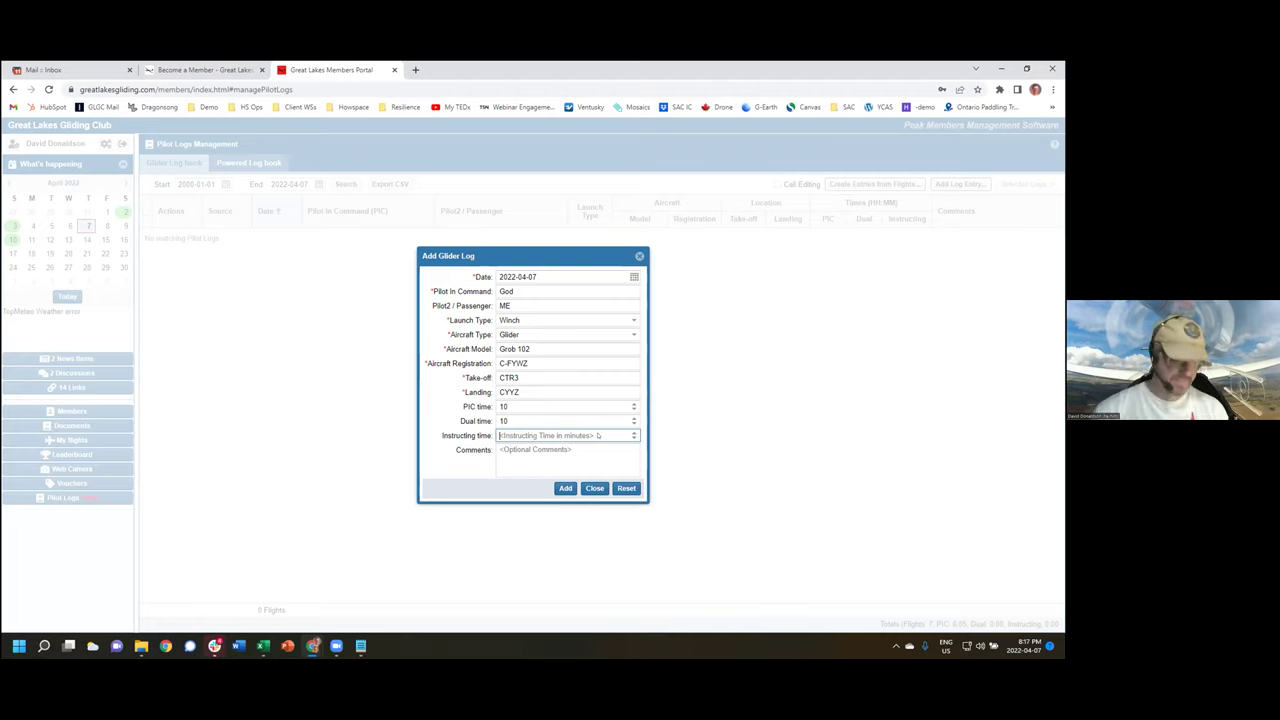
key("shift+Tab")
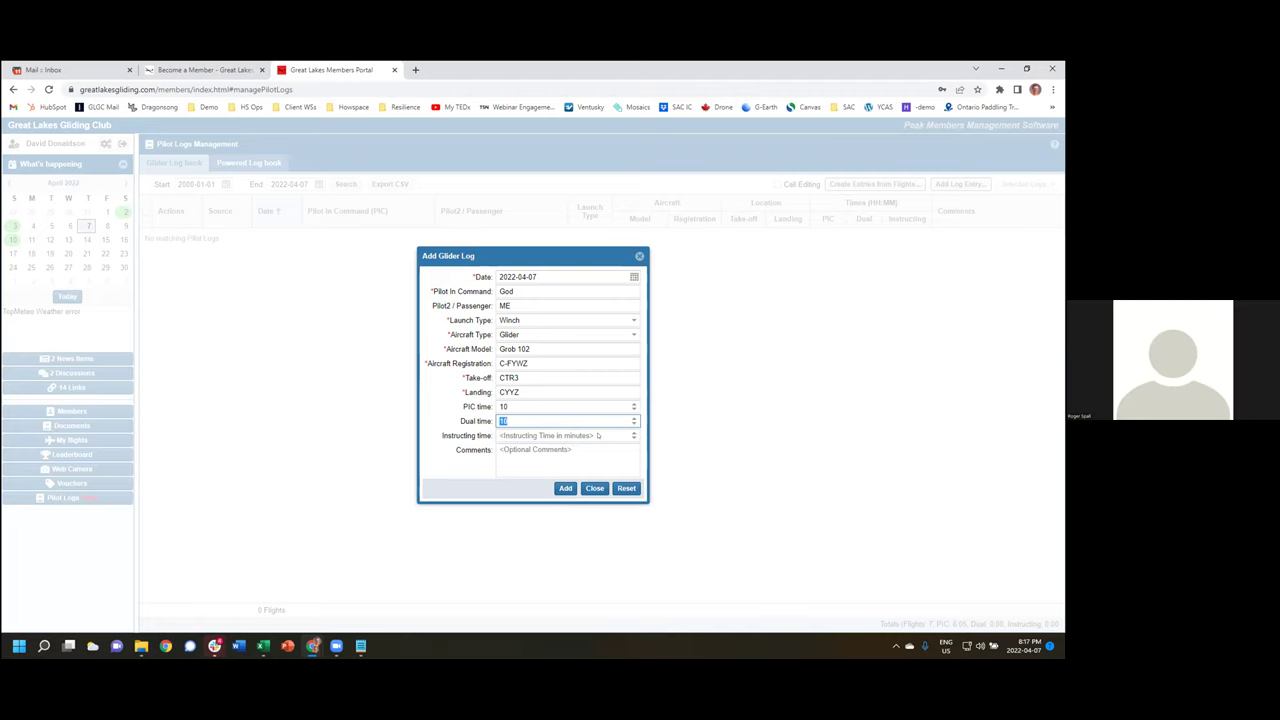
key("Tab")
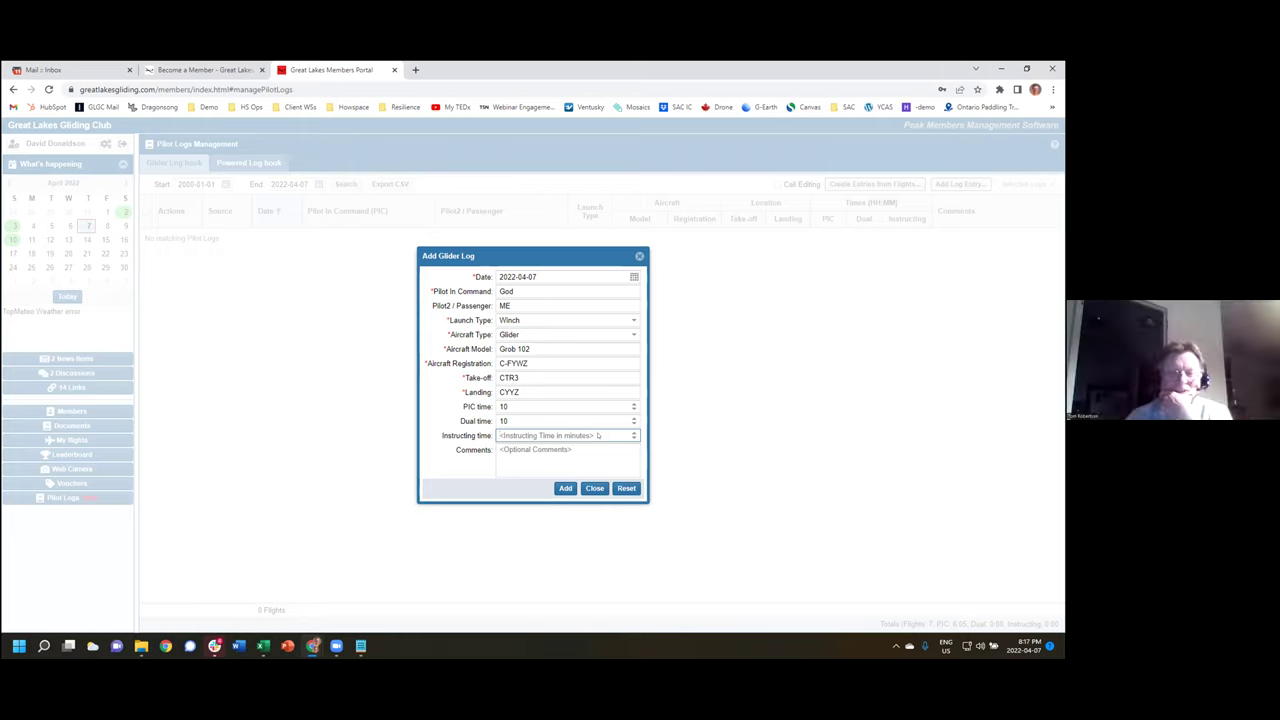
type("10")
key("Tab")
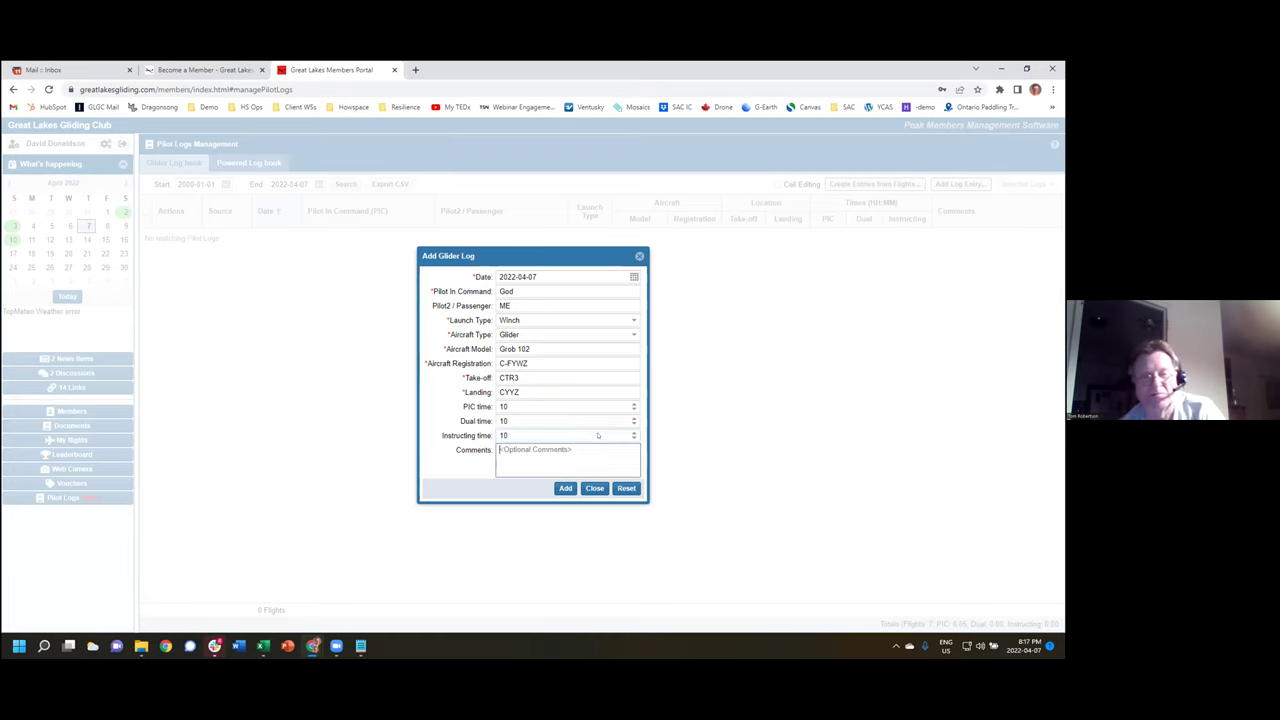
Step: Enter the comment "that is true!!!", add the entry to the Glider Log book and close the form
type("that is n")
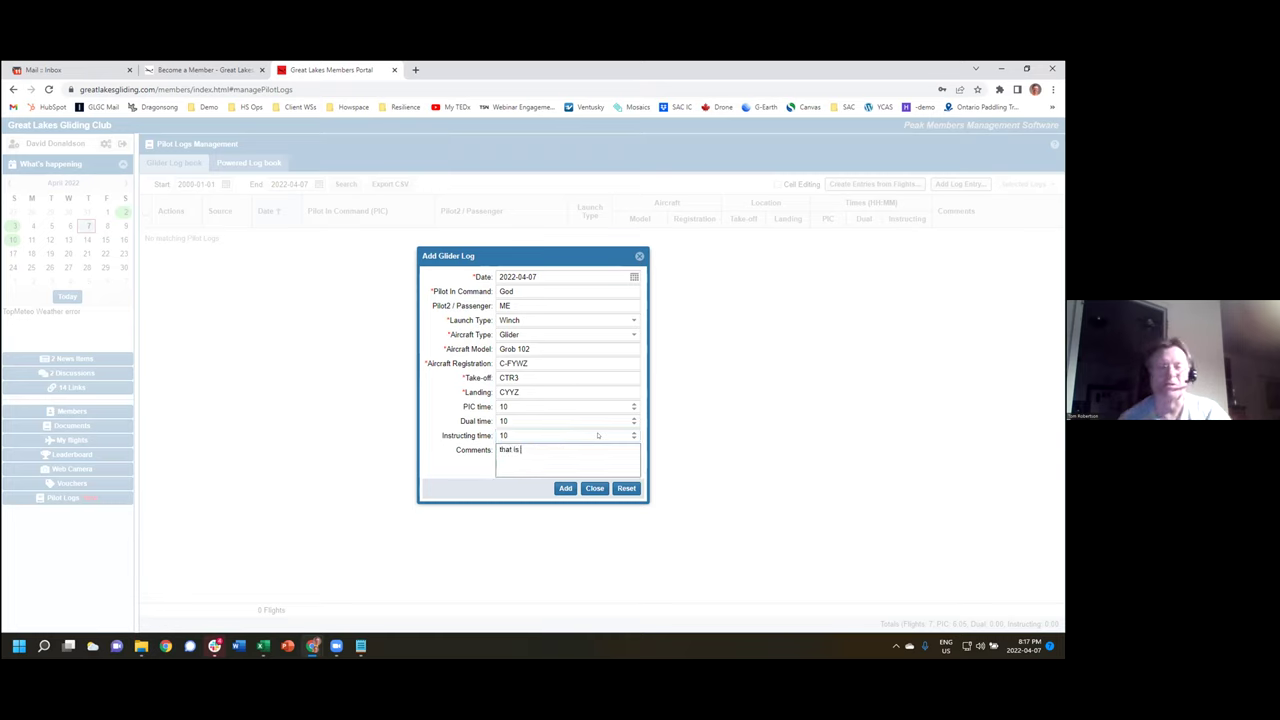
key("BackSpace")
type("true!!!")
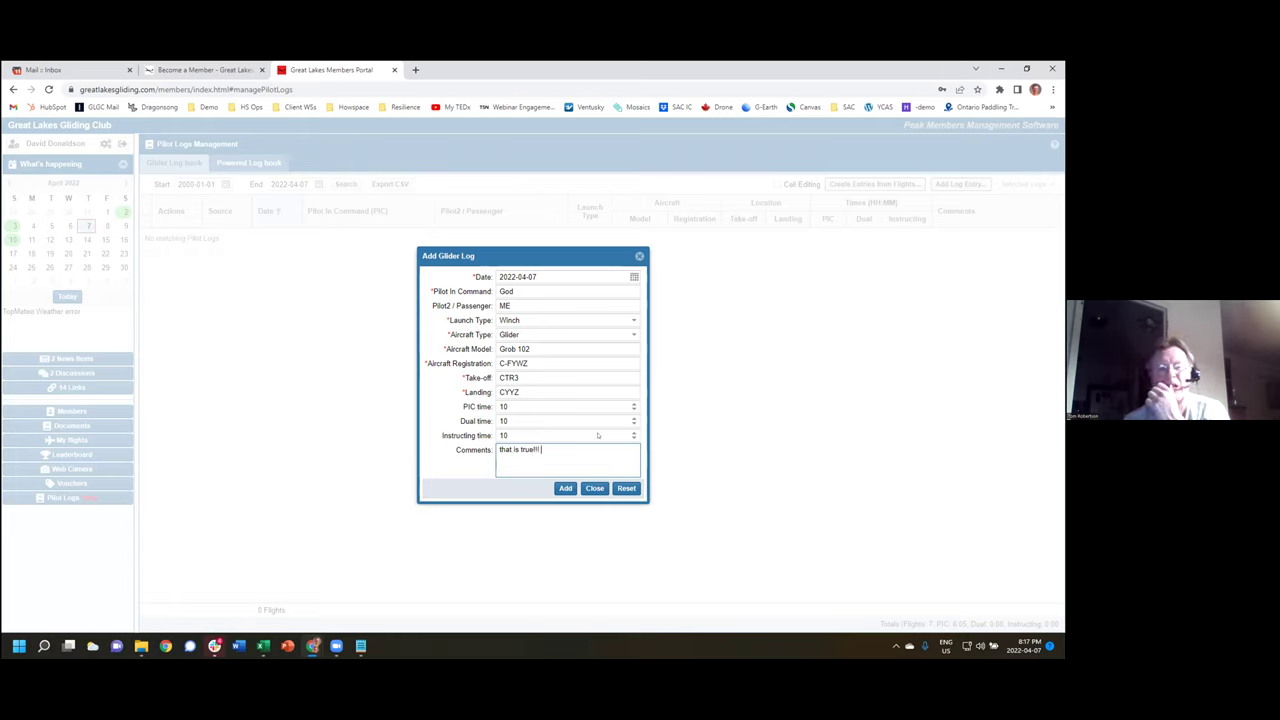
left_click(565, 488)
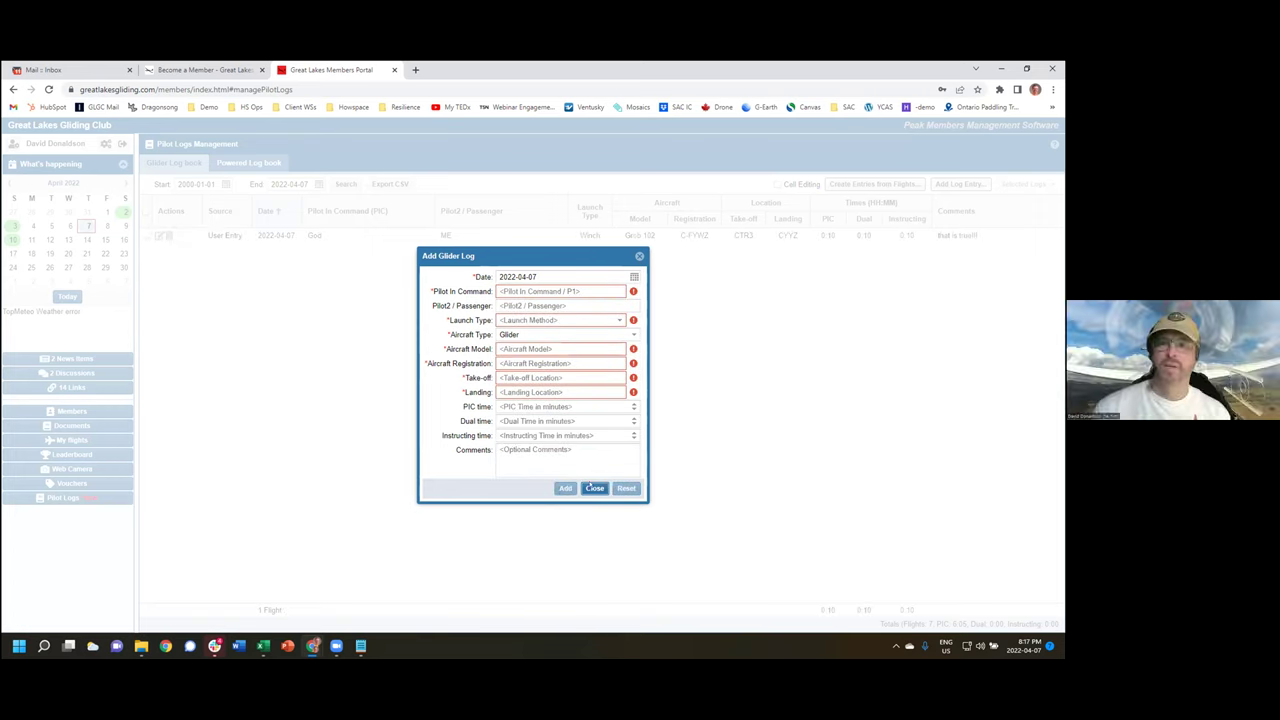
left_click(594, 488)
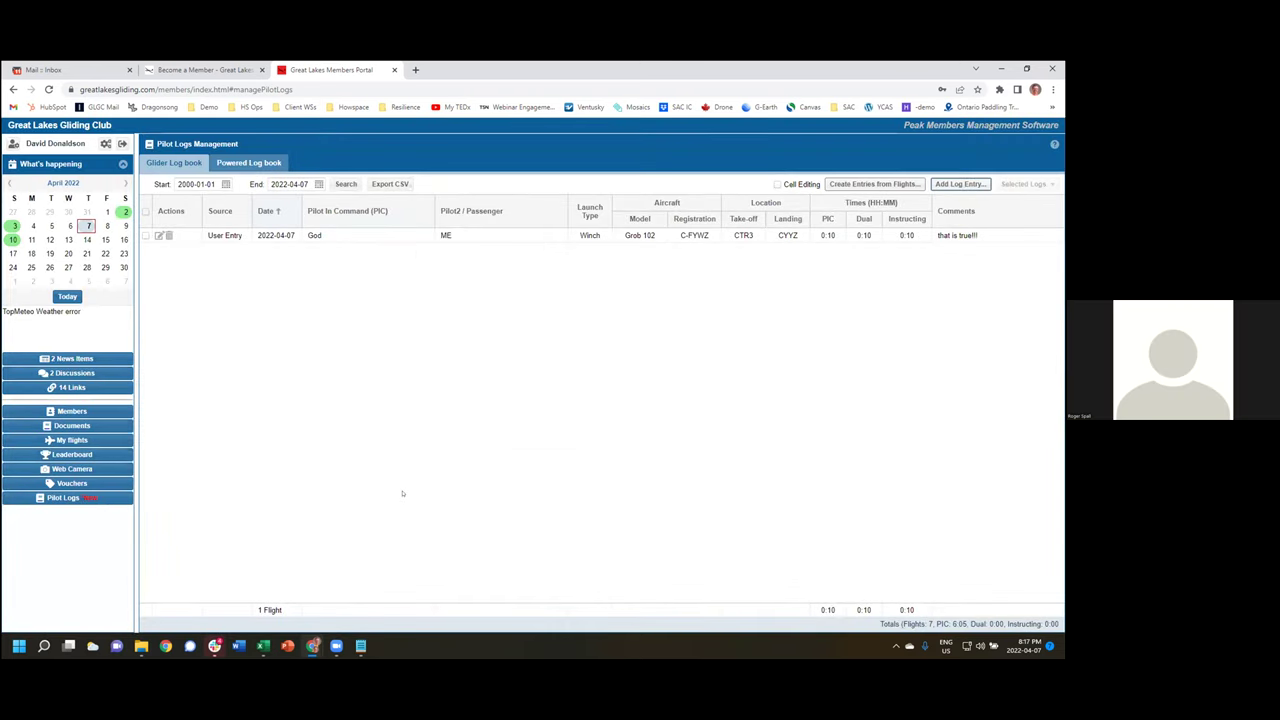
Step: Check the new entry's times, open its edit form to view the fields, and close it without changes
left_click(833, 236)
left_click(862, 236)
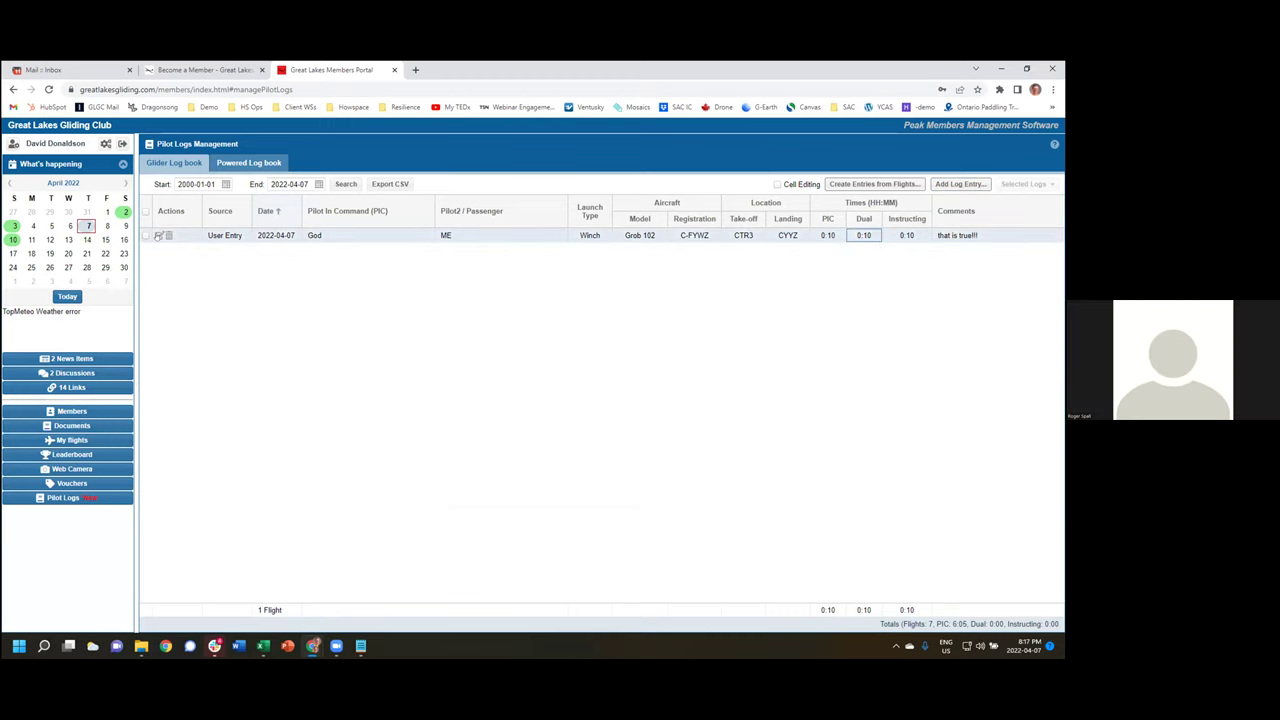
left_click(159, 235)
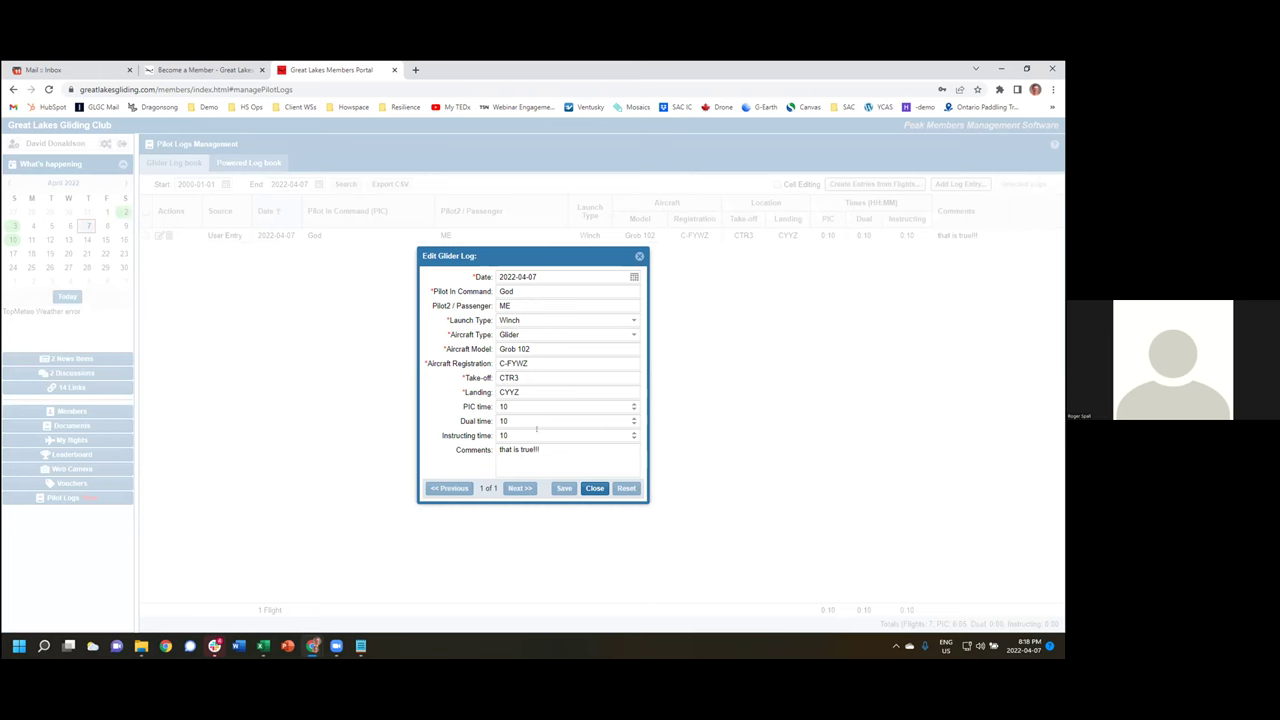
left_click(594, 488)
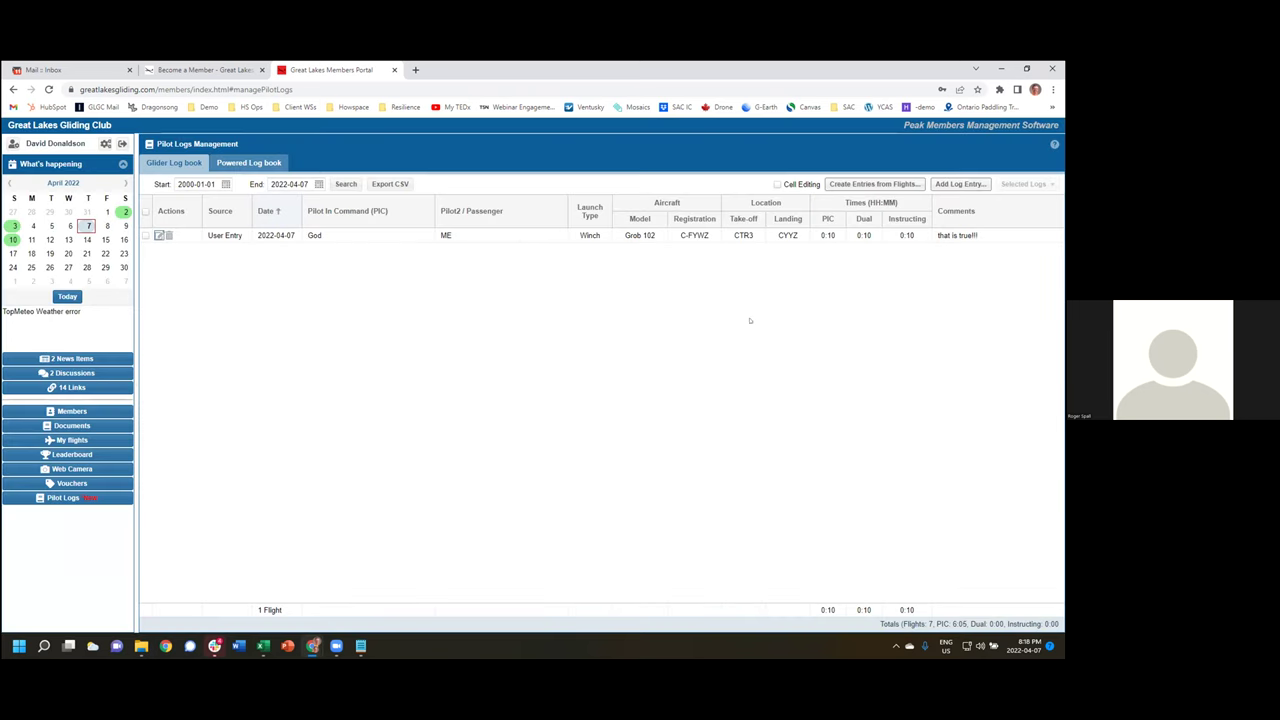
Step: Enable cell editing in the Glider Log book and clear the entry's dual time
left_click(828, 240)
left_click(777, 184)
left_click(864, 236)
key("BackSpace")
key("BackSpace")
key("Tab")
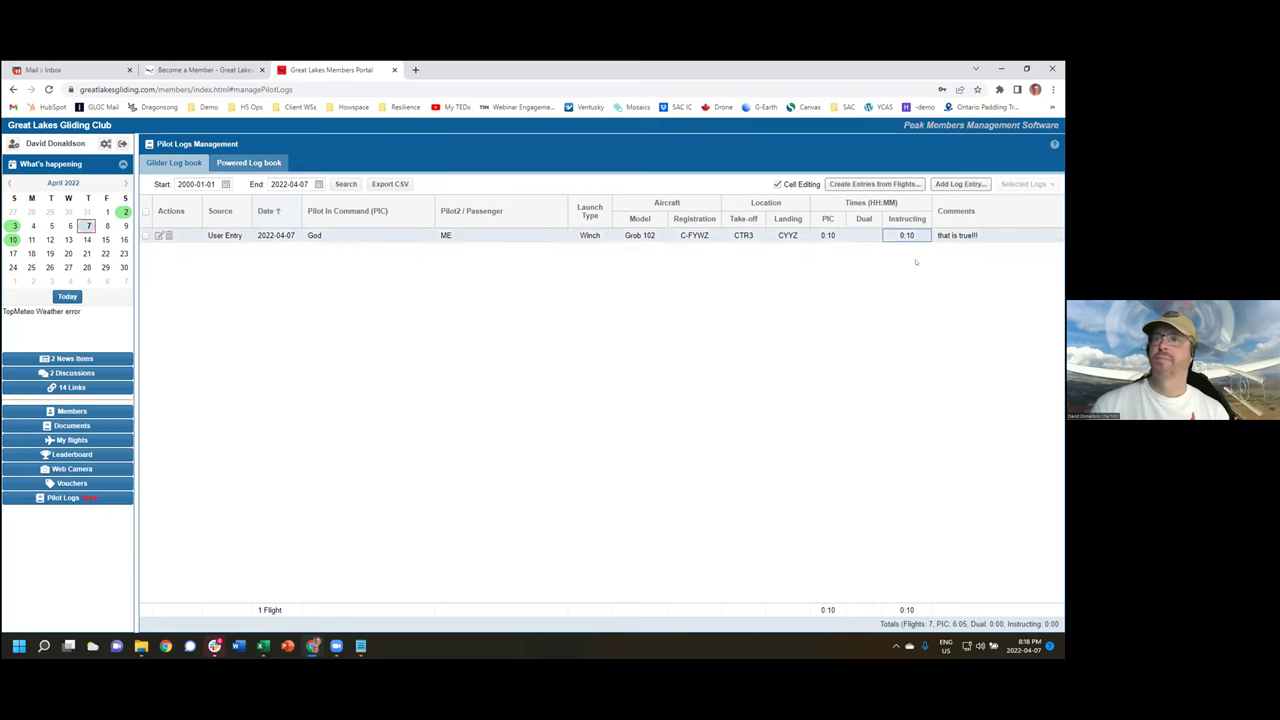
Step: Clear the entry's instructing time directly in the log table
key("Return")
key("BackSpace")
key("BackSpace")
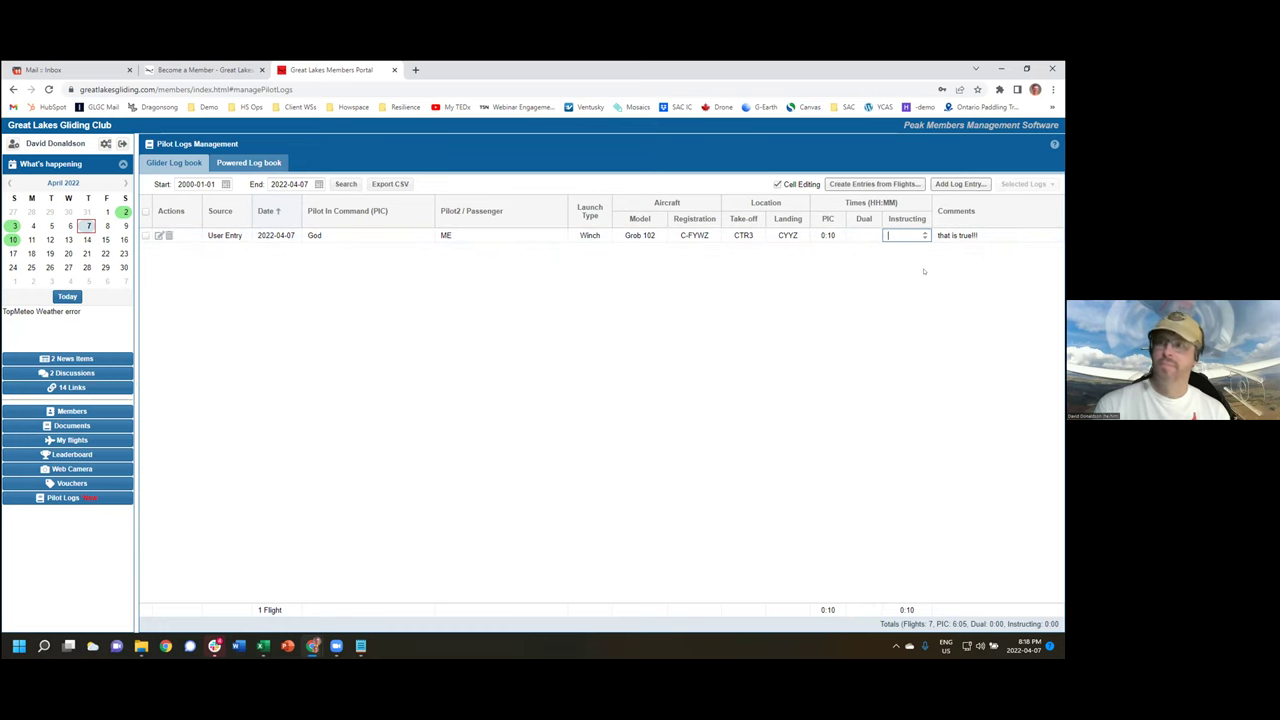
left_click(793, 304)
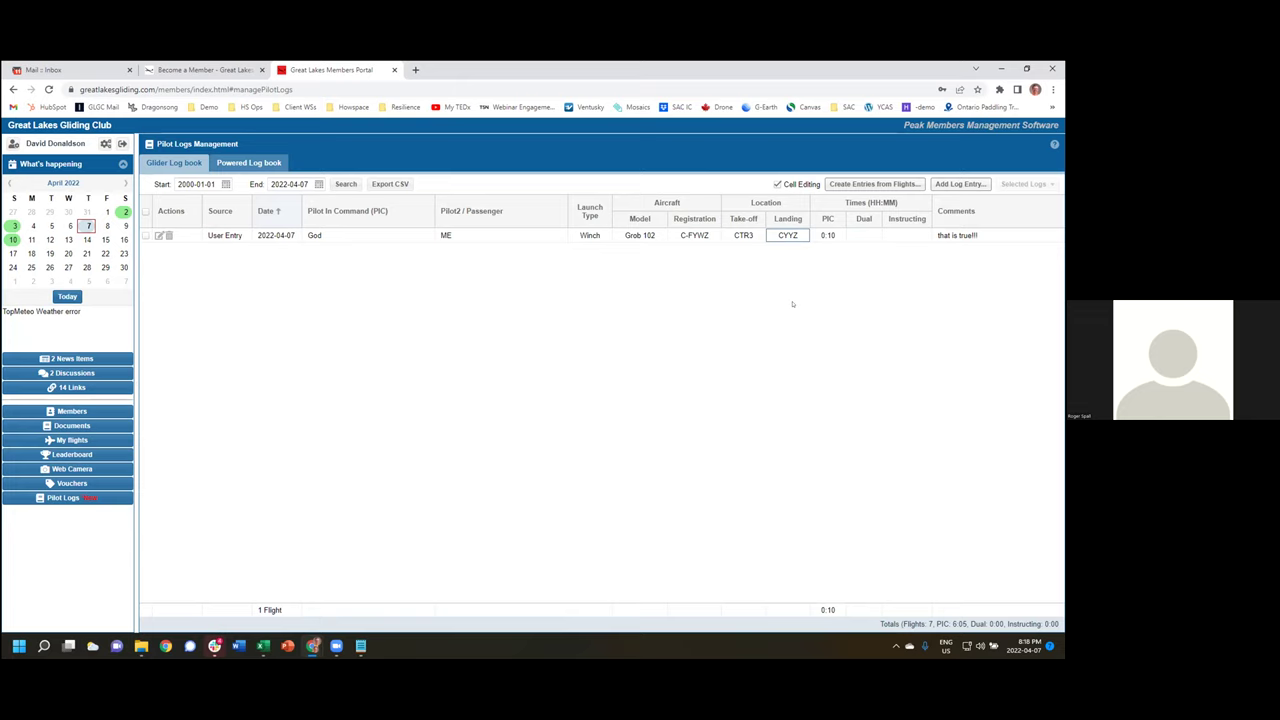
Step: Set the entry's dual time to 10 minutes directly in the log table
left_click(859, 235)
type("10")
key("Tab")
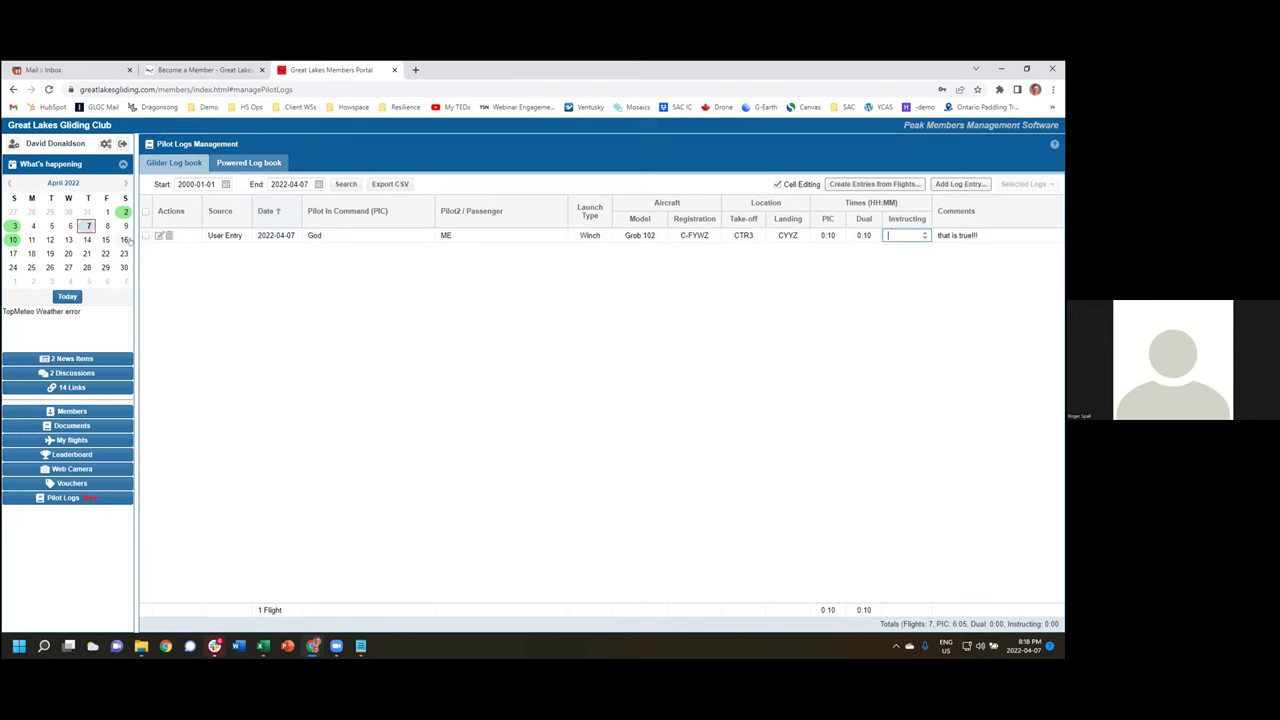
left_click(168, 235)
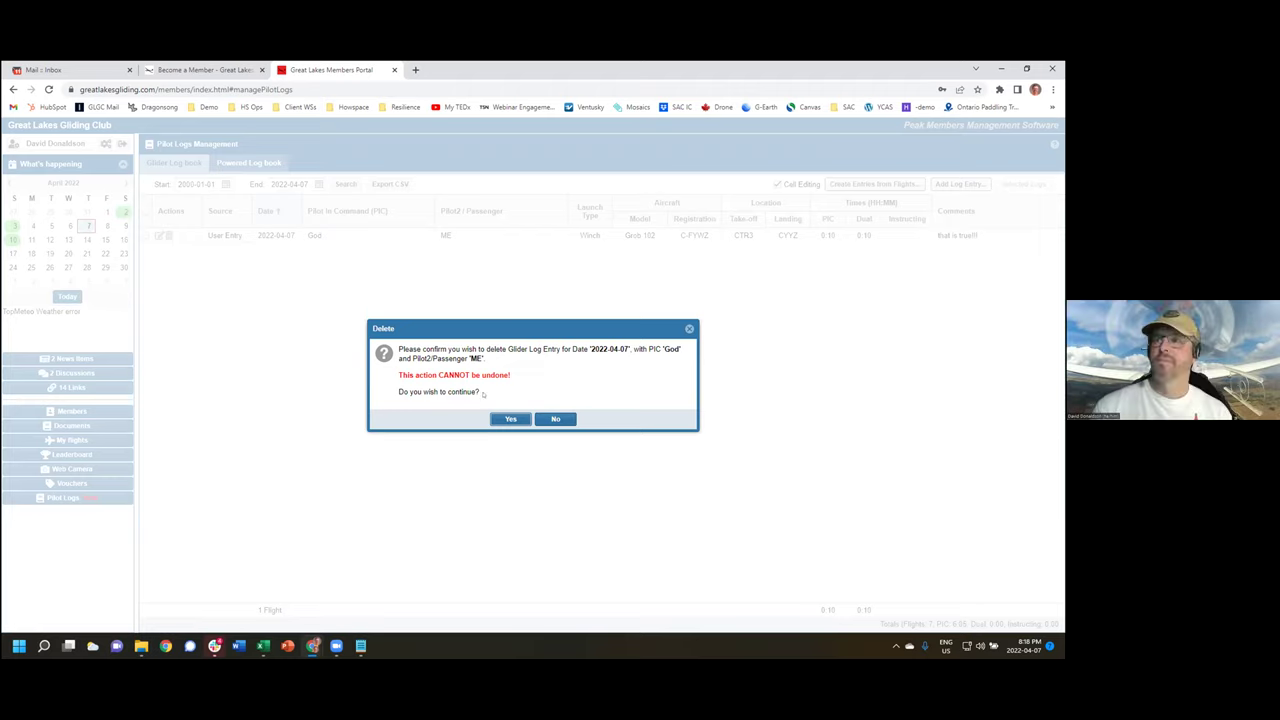
left_click_drag(398, 375, 512, 375)
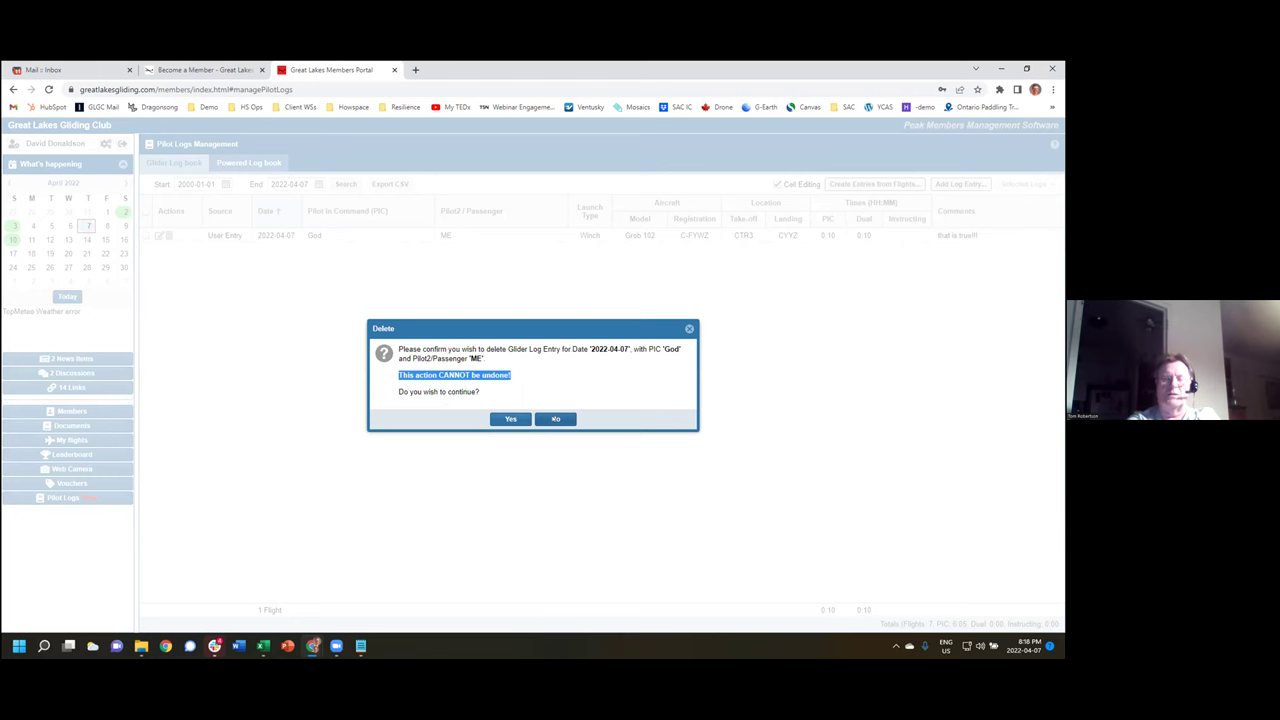
left_click(552, 419)
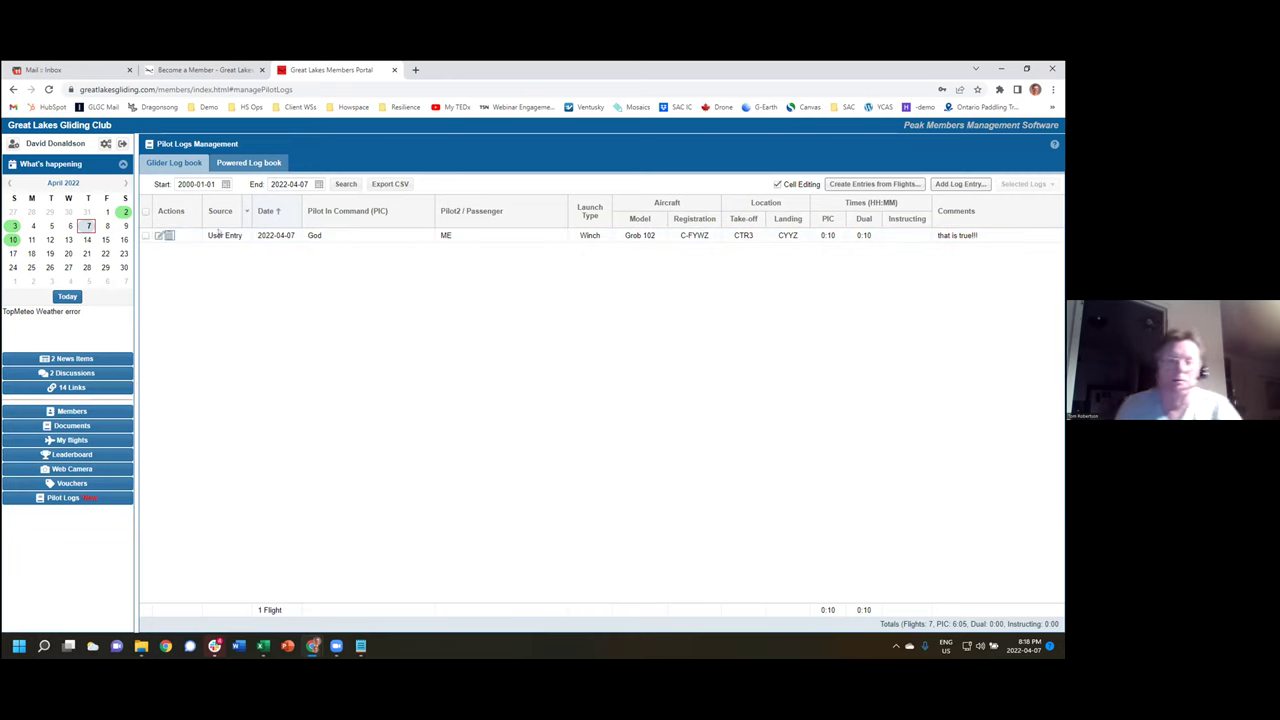
left_click(244, 212)
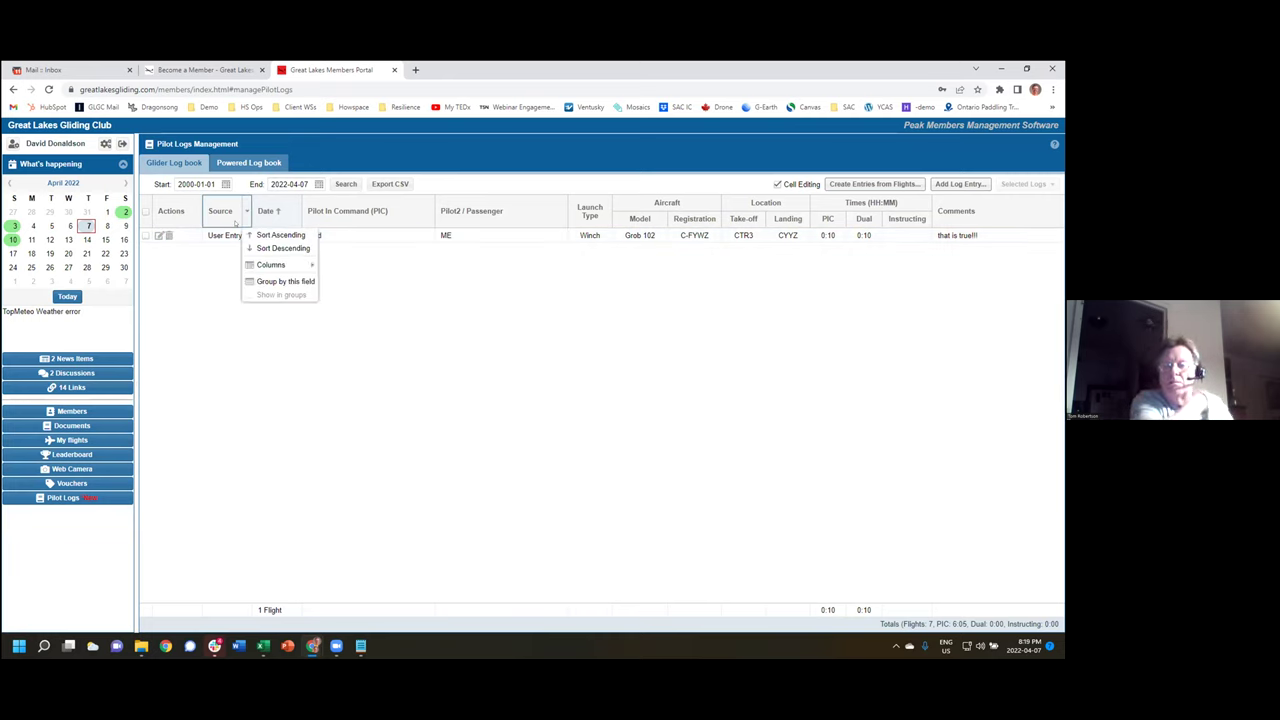
left_click(197, 298)
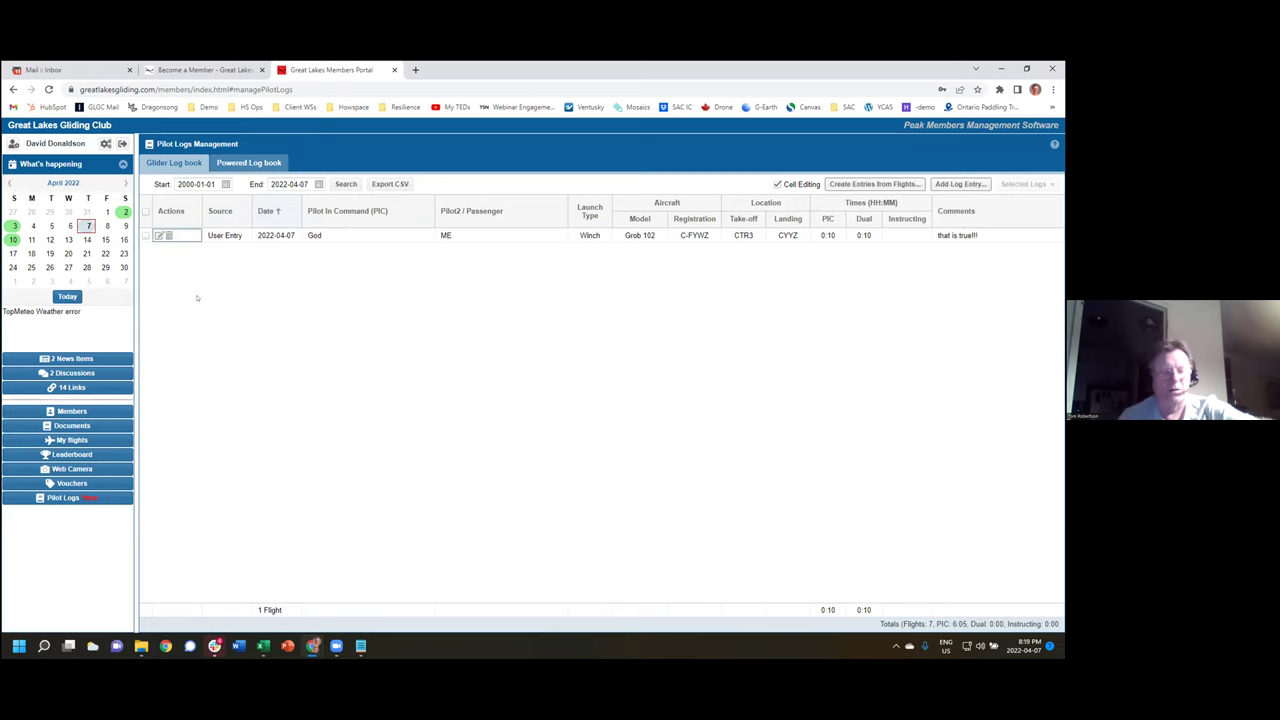
Step: Delete the 2022-04-07 user entry from the Glider Log book and refresh the list of log entries
left_click(167, 236)
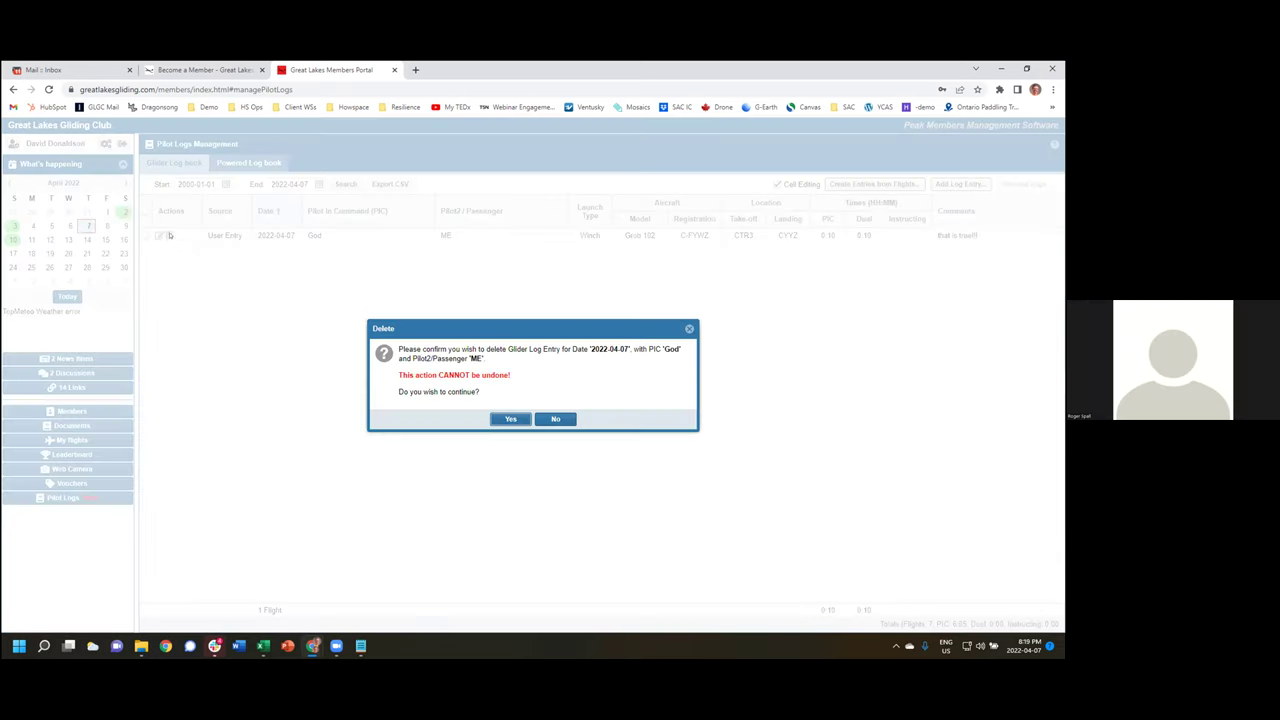
left_click(511, 419)
left_click(345, 184)
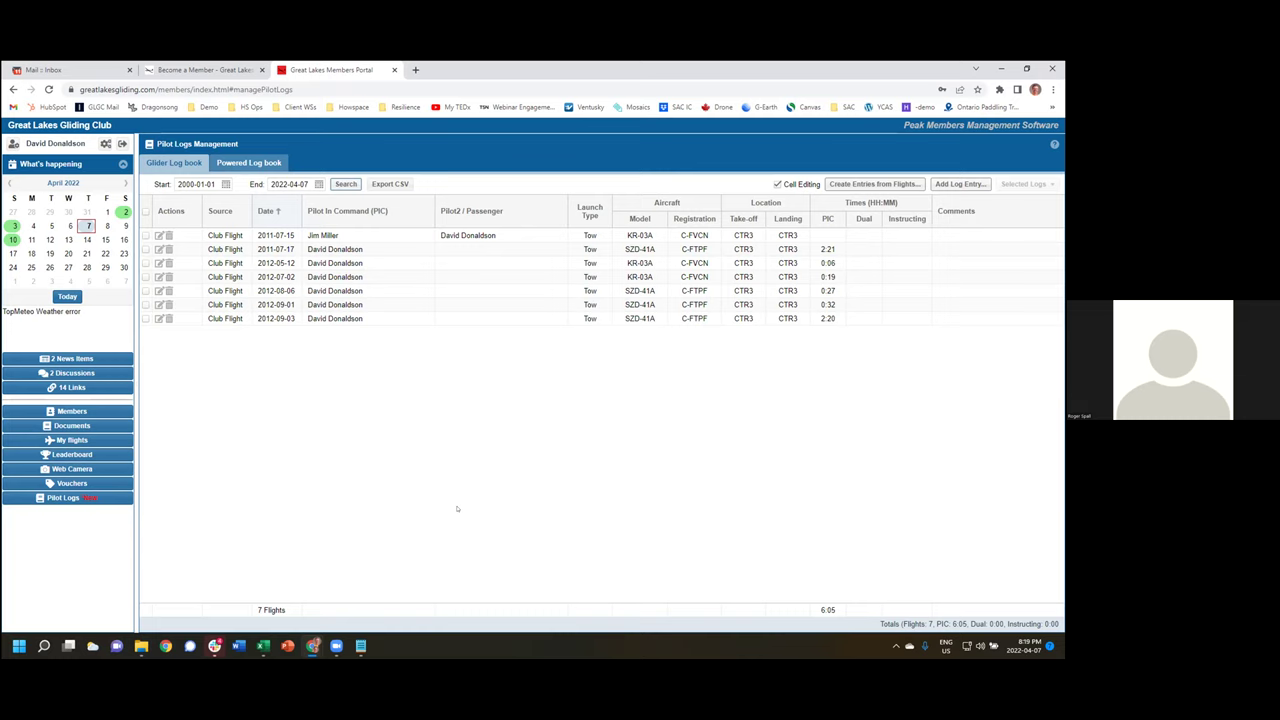
Step: Create a glider log entry from the 2011-07-15 dual flight with flight purpose Checkride, and refresh the log book
left_click(852, 185)
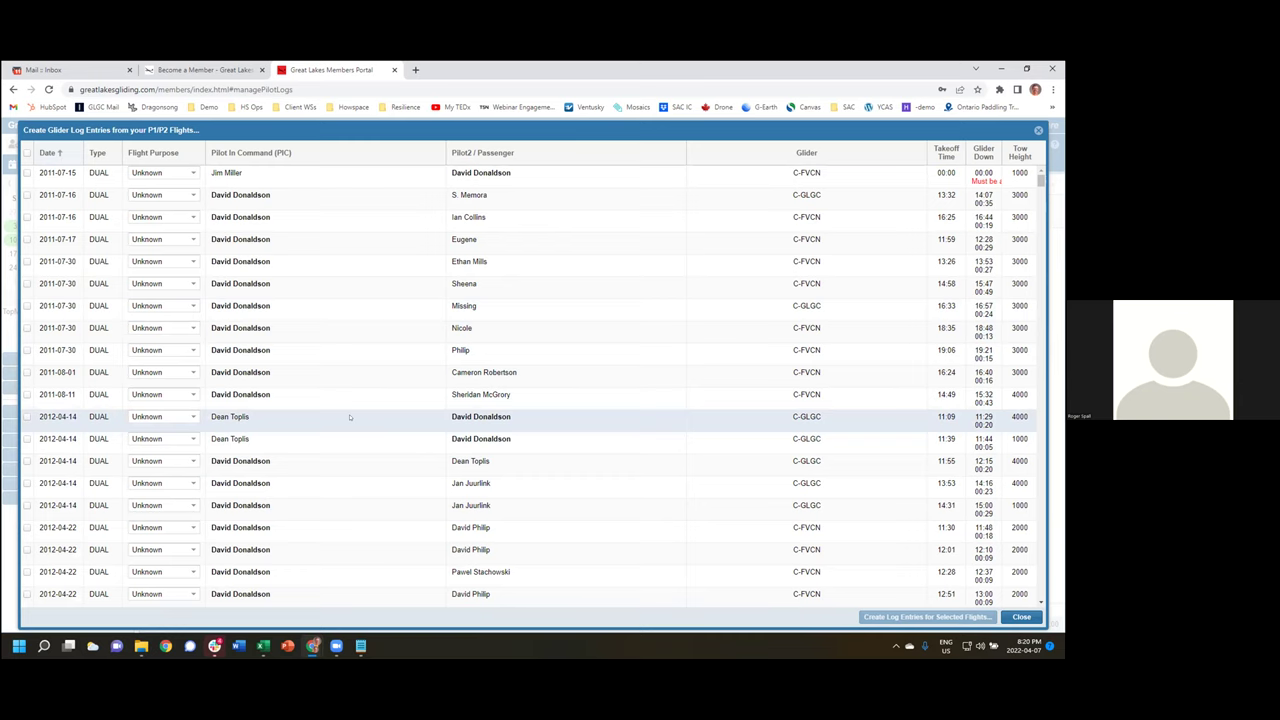
left_click(191, 395)
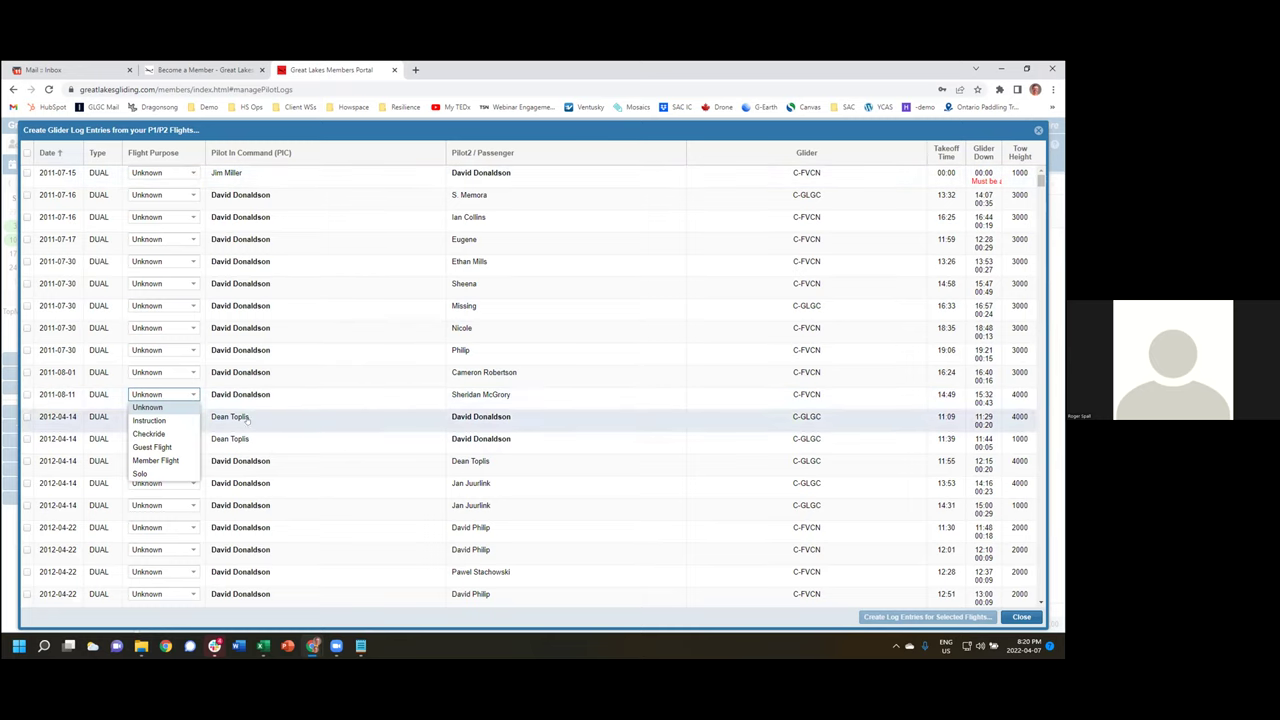
left_click(191, 394)
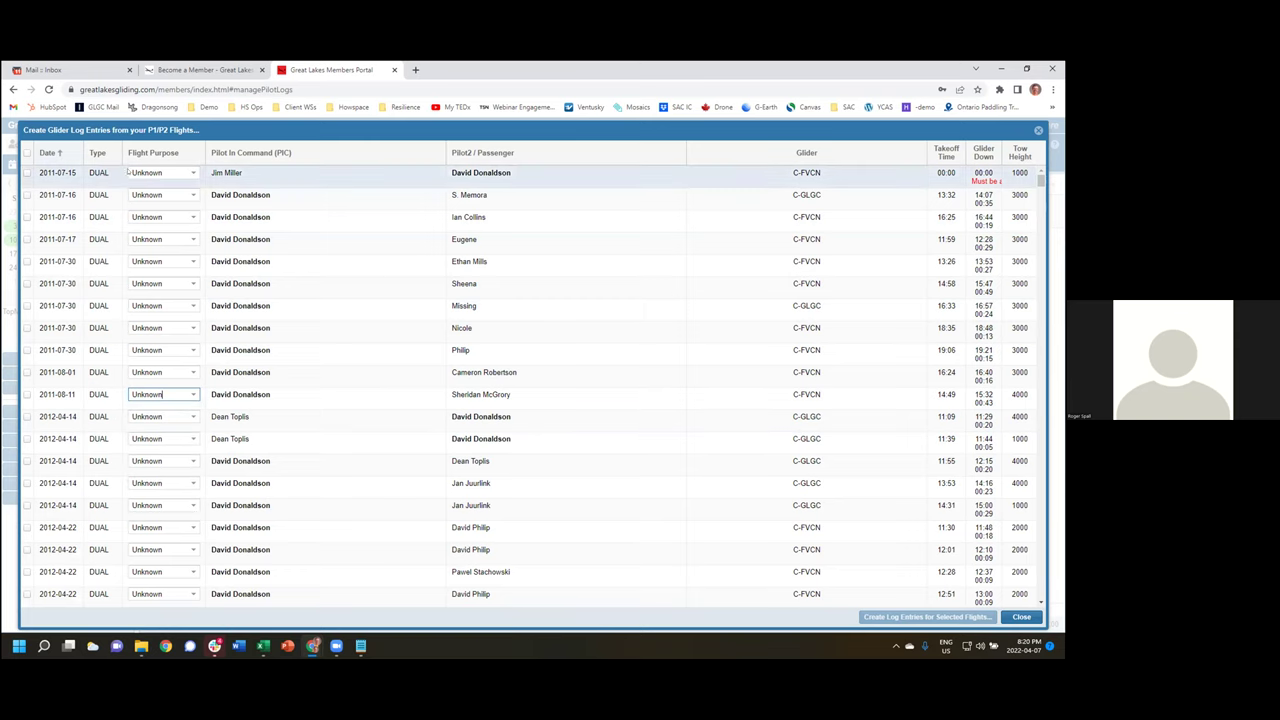
left_click(191, 173)
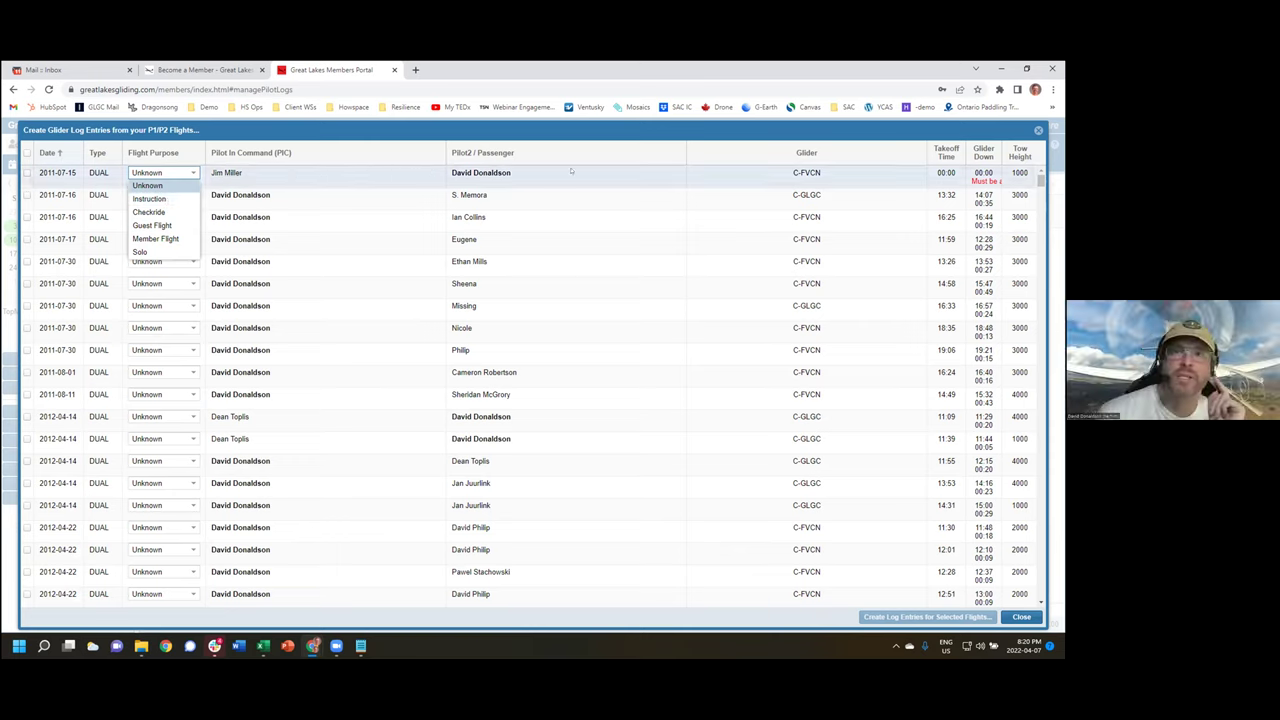
left_click(150, 212)
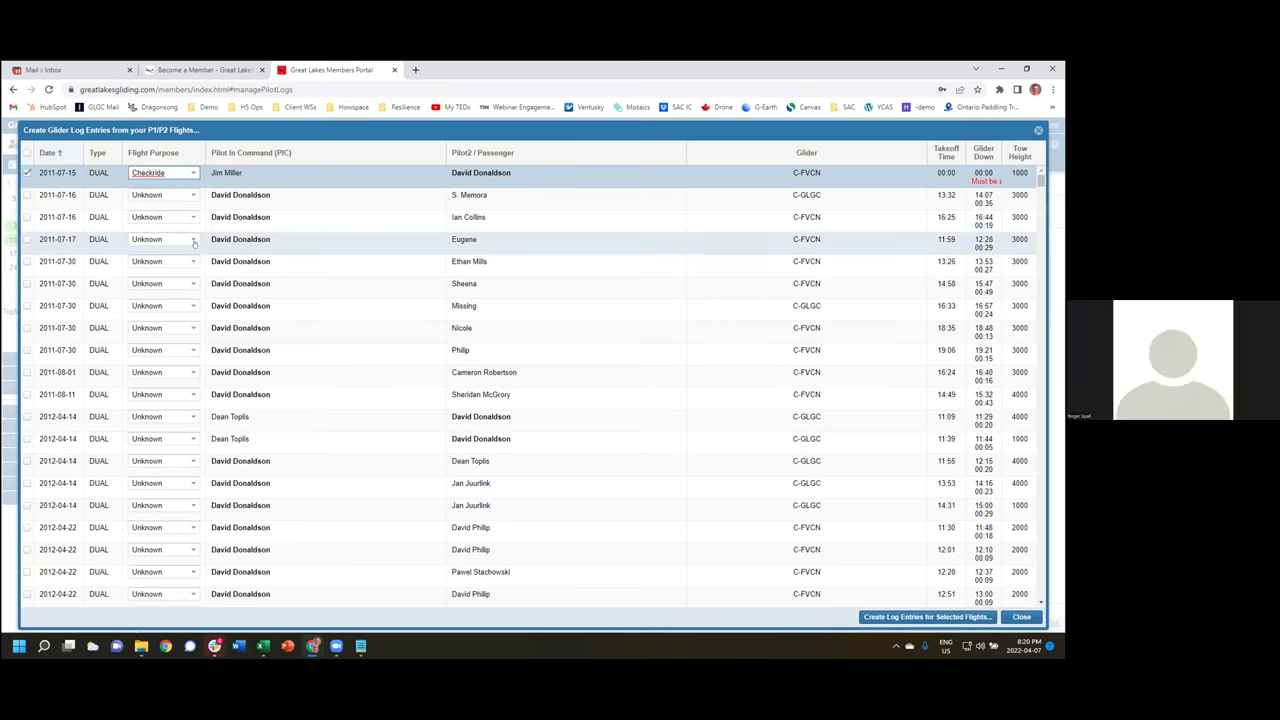
left_click(910, 617)
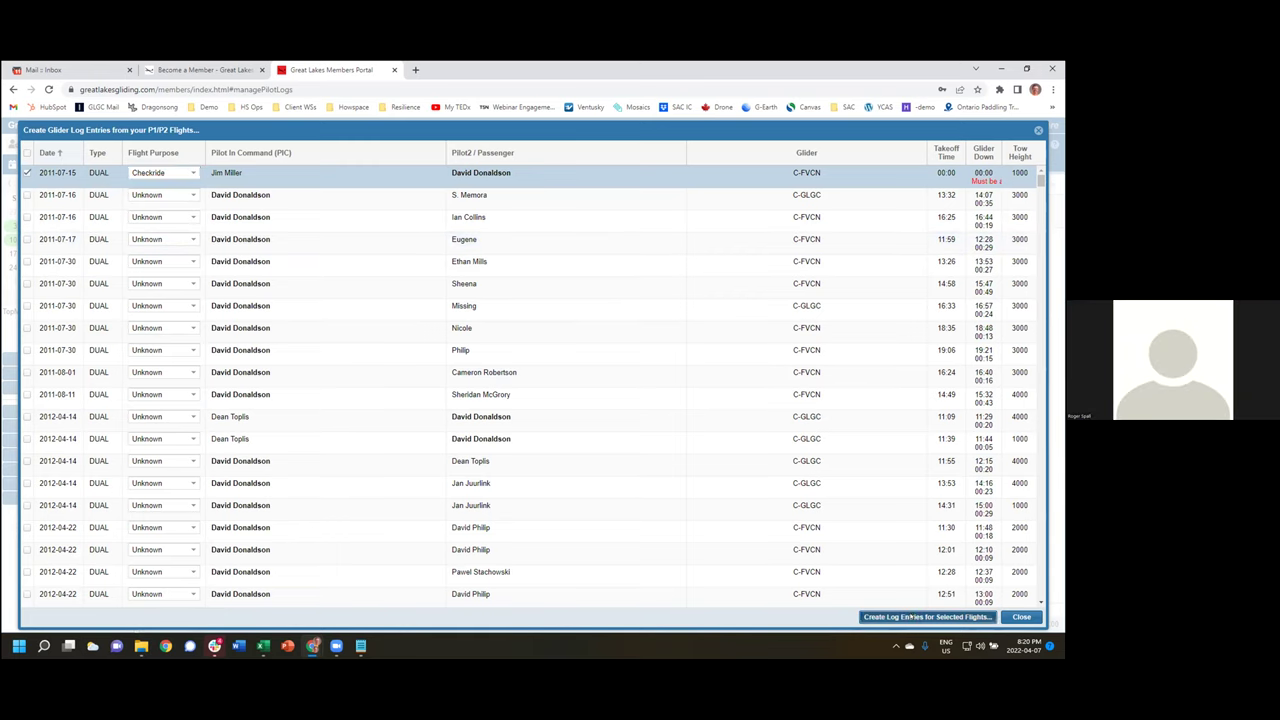
left_click(533, 395)
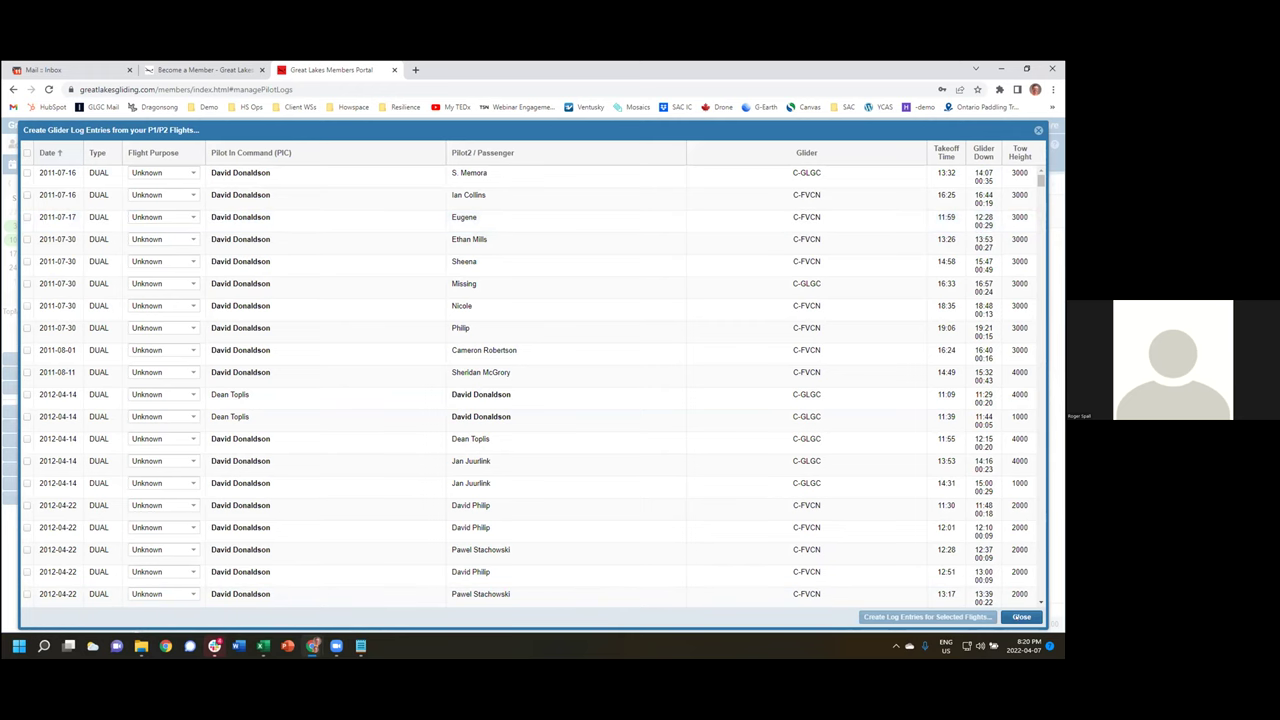
left_click(1021, 616)
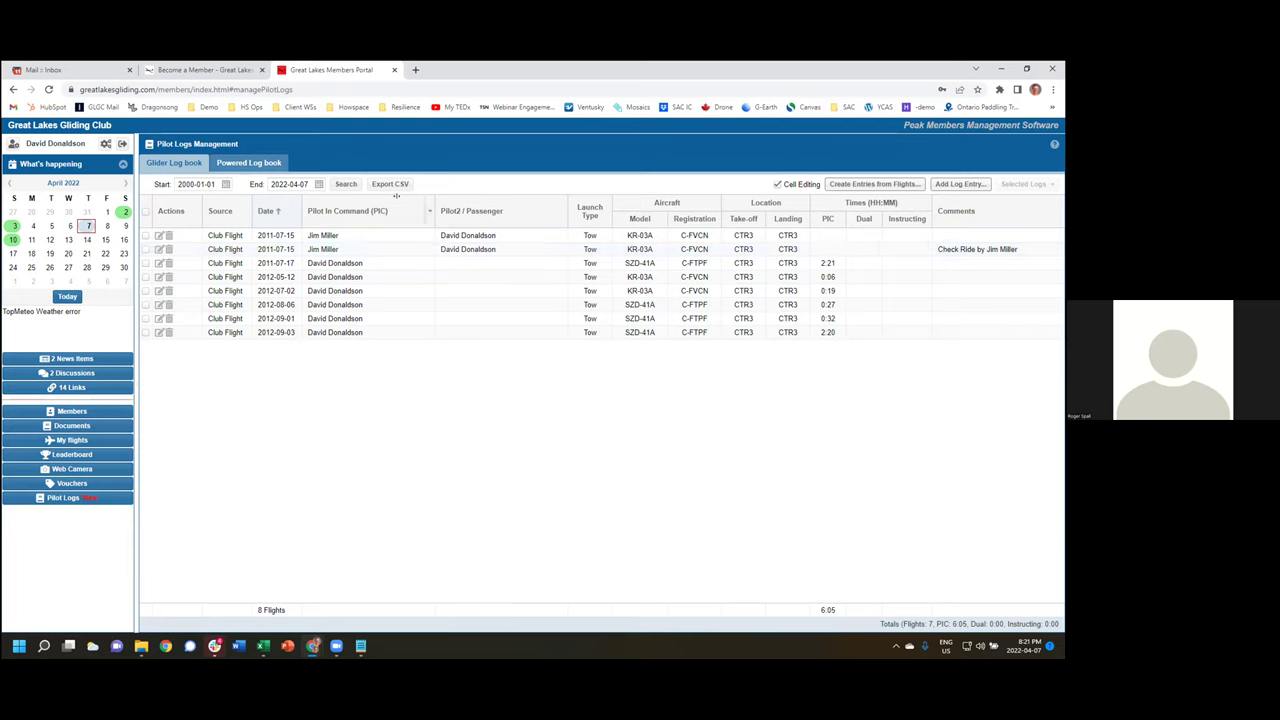
left_click(345, 184)
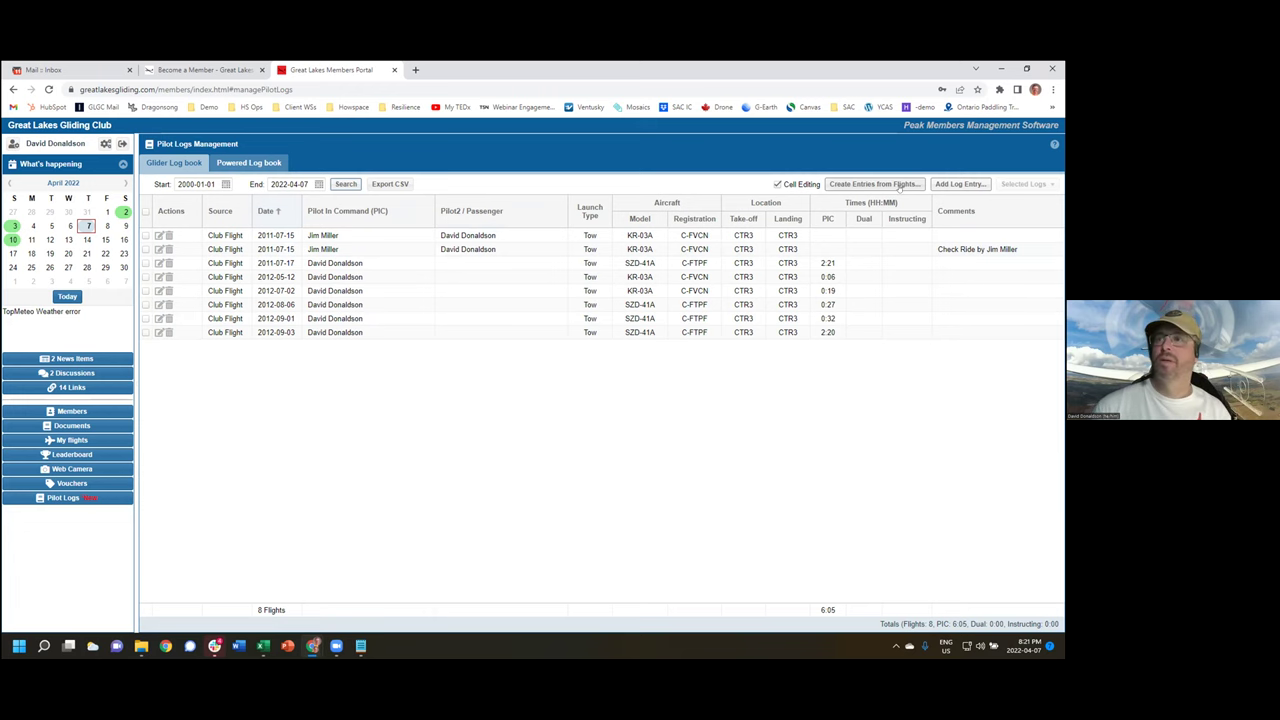
Step: Create a glider log entry from the 2011-07-16 dual flight in C-GLGC with flight purpose Instruction, and return to the log book
left_click(864, 184)
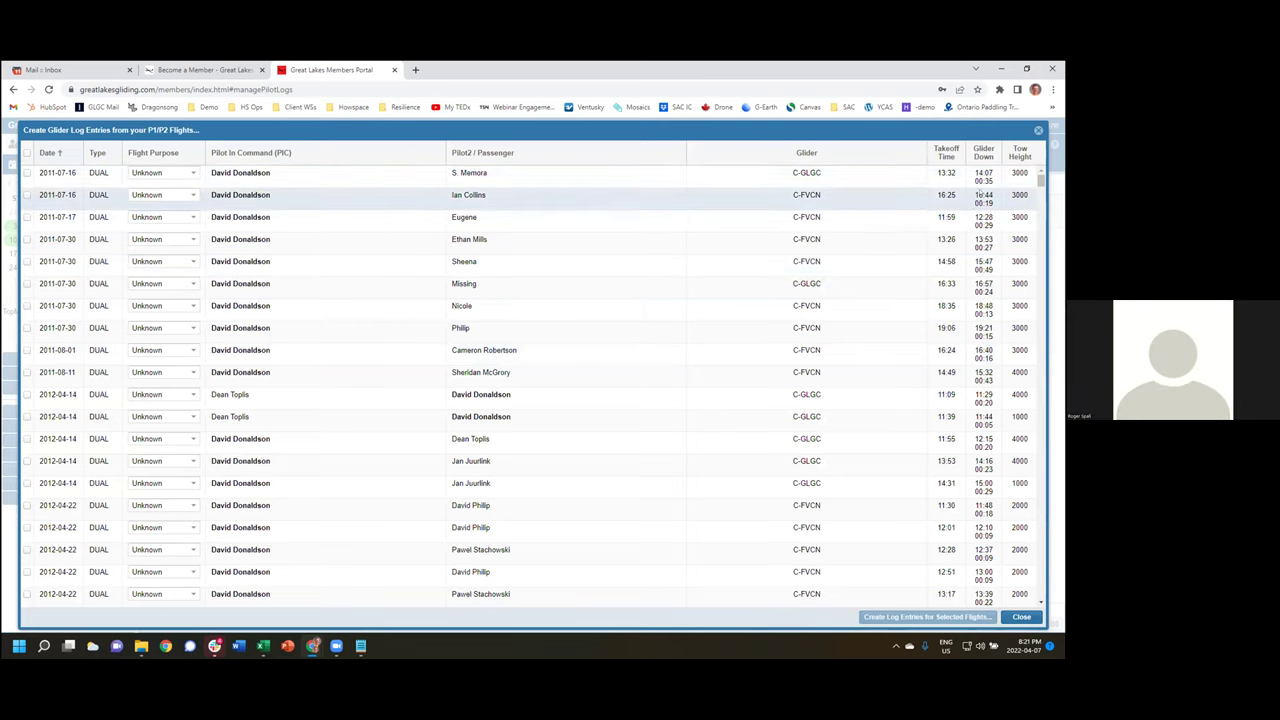
left_click(190, 172)
left_click(172, 196)
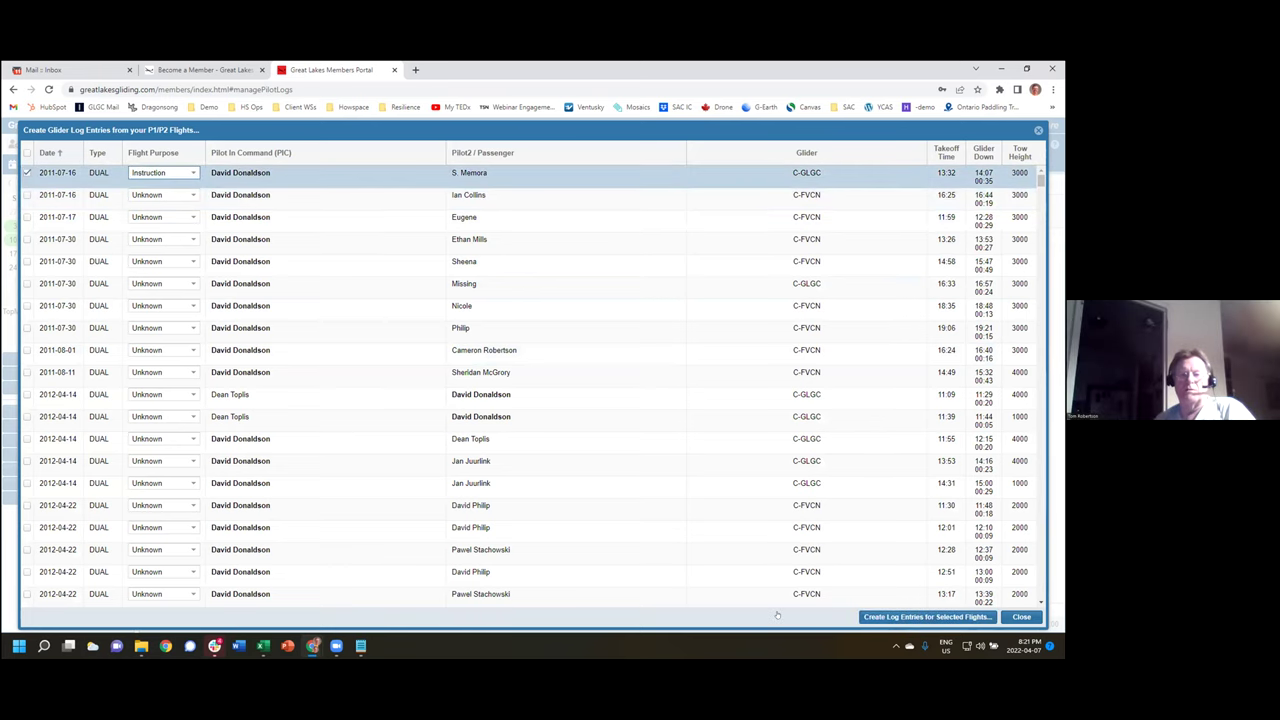
left_click(884, 617)
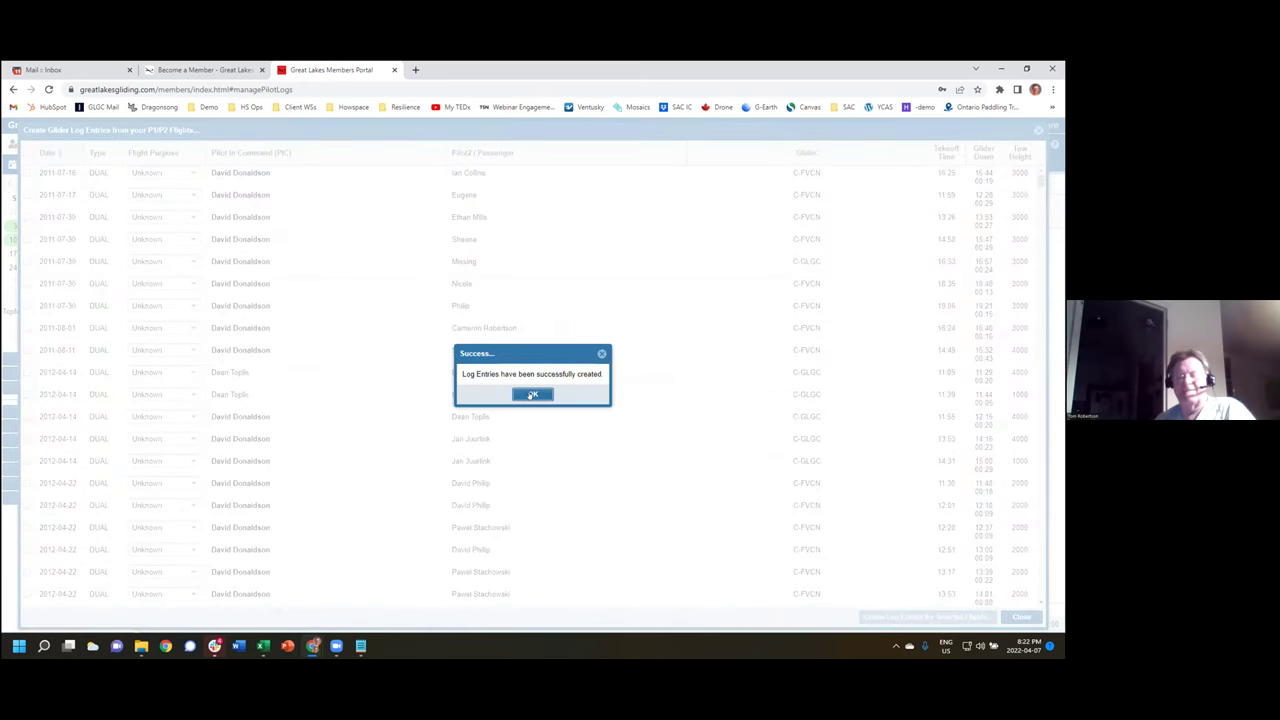
left_click(532, 394)
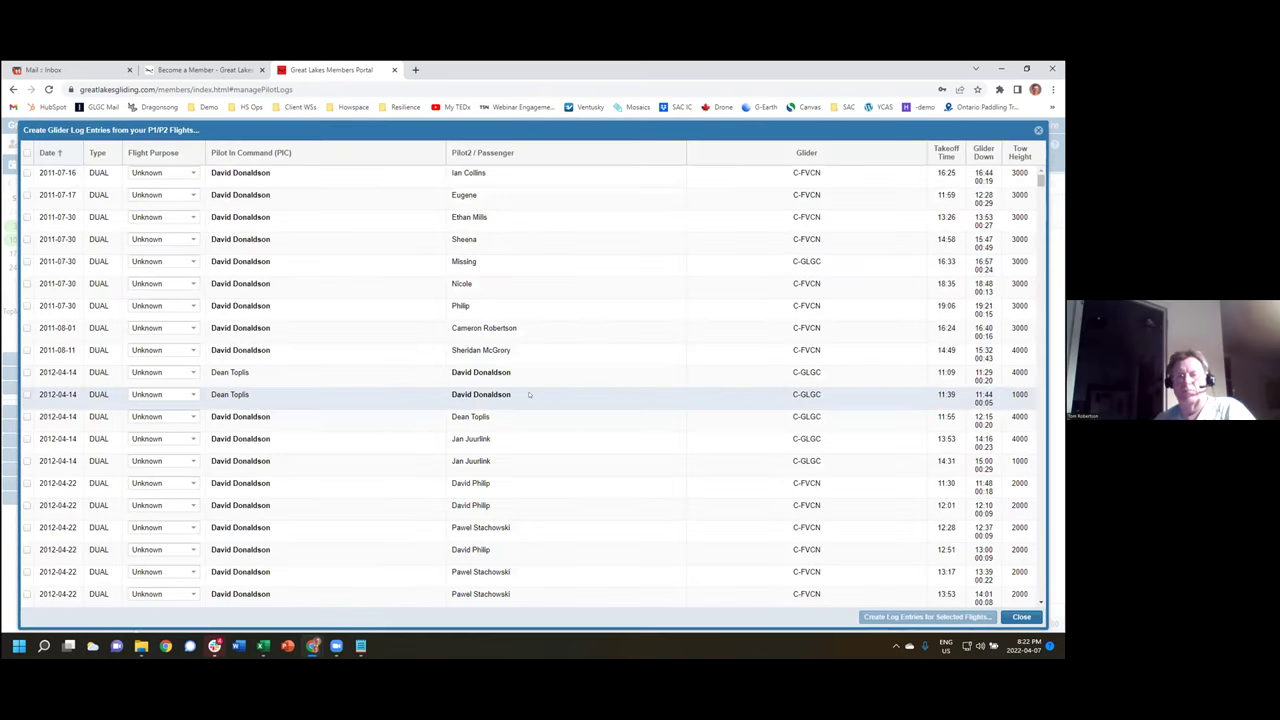
left_click(1019, 617)
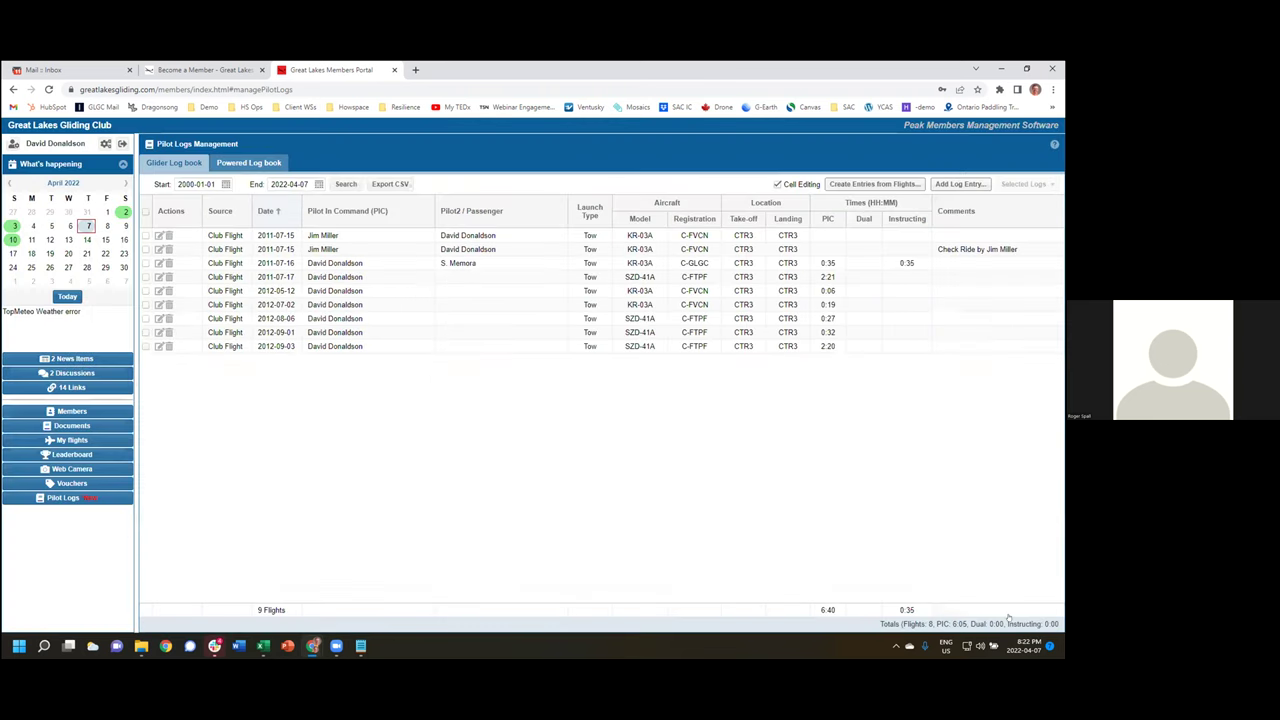